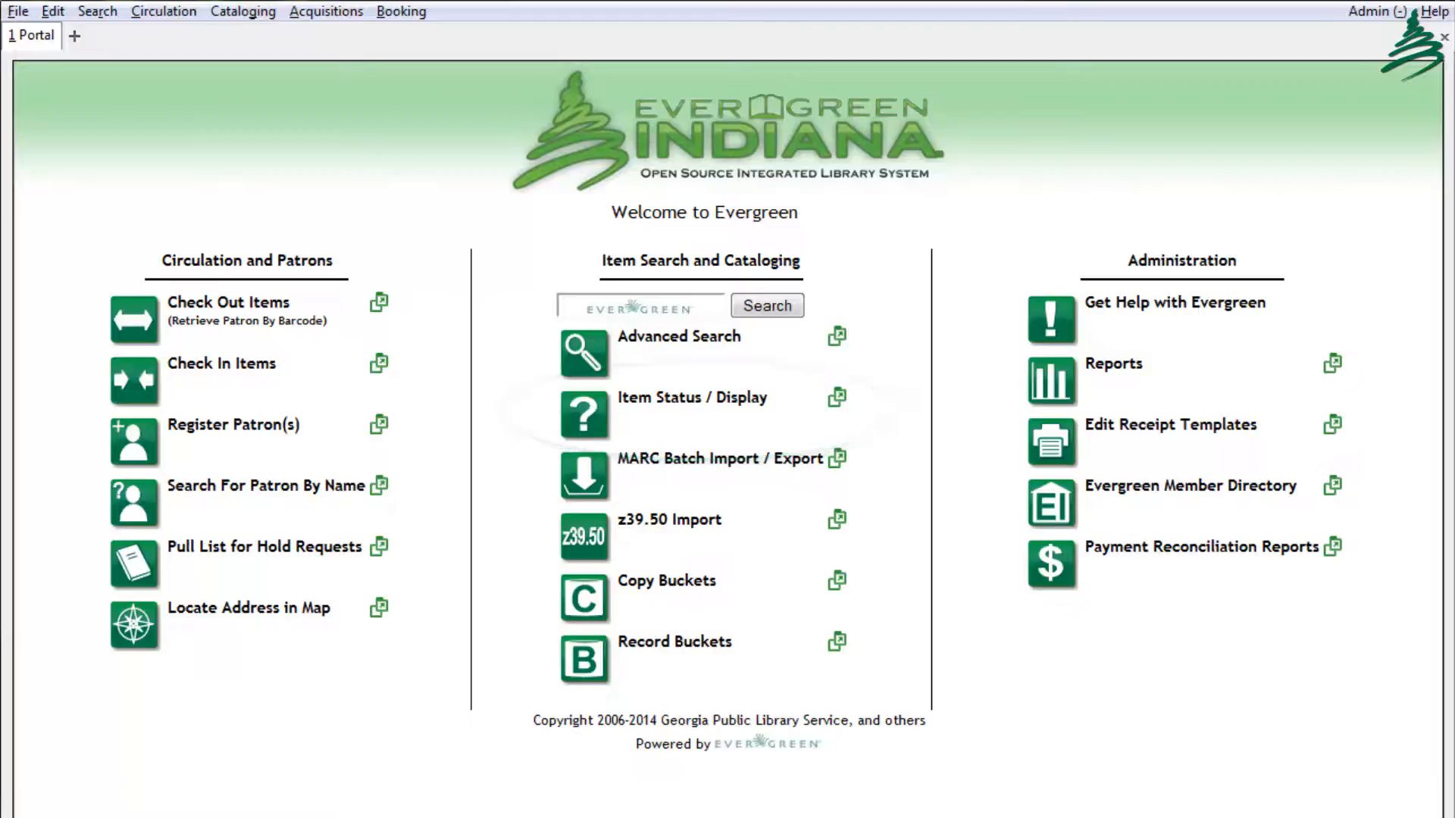
key("alt+s")
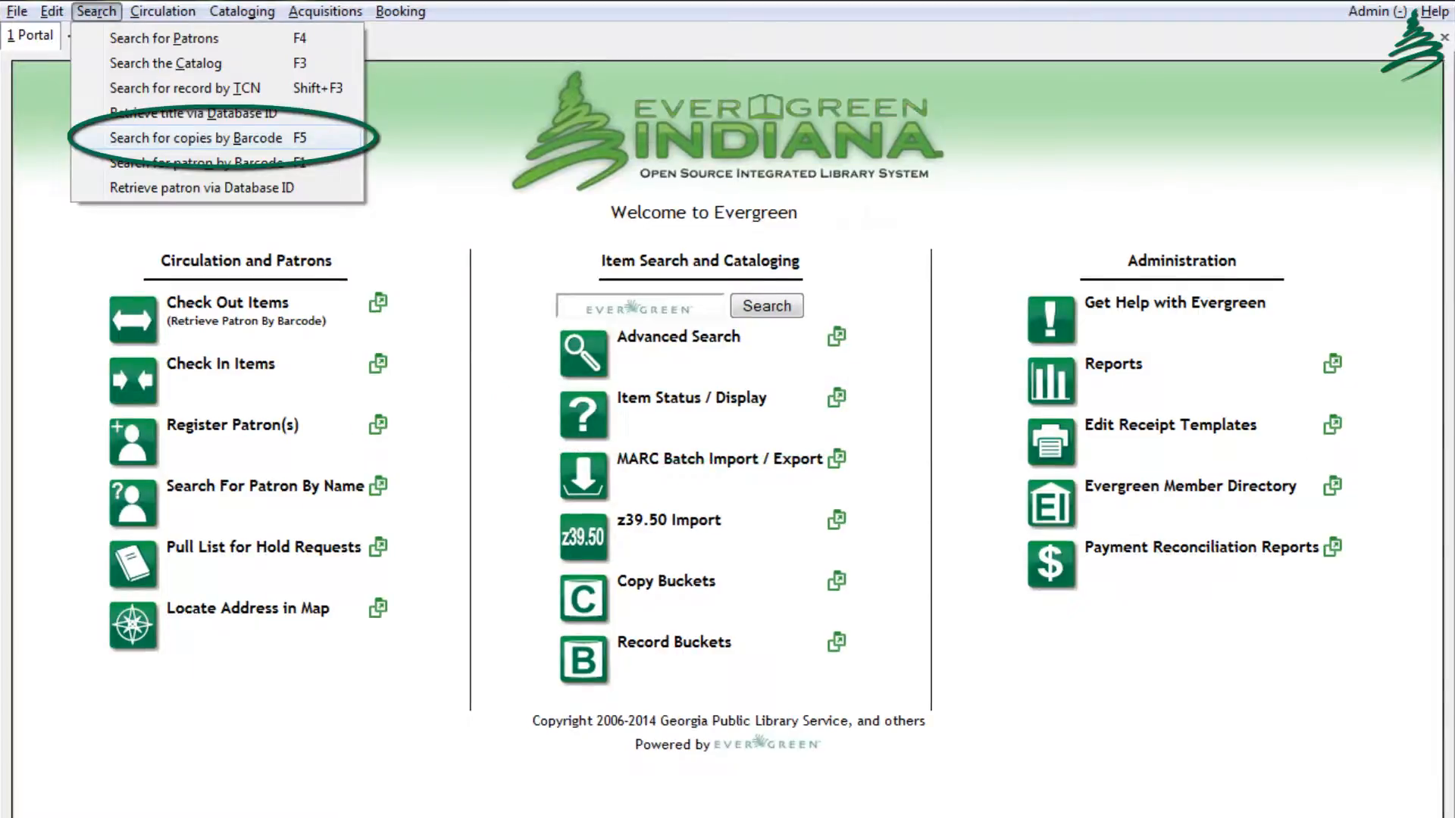
key("alt+c")
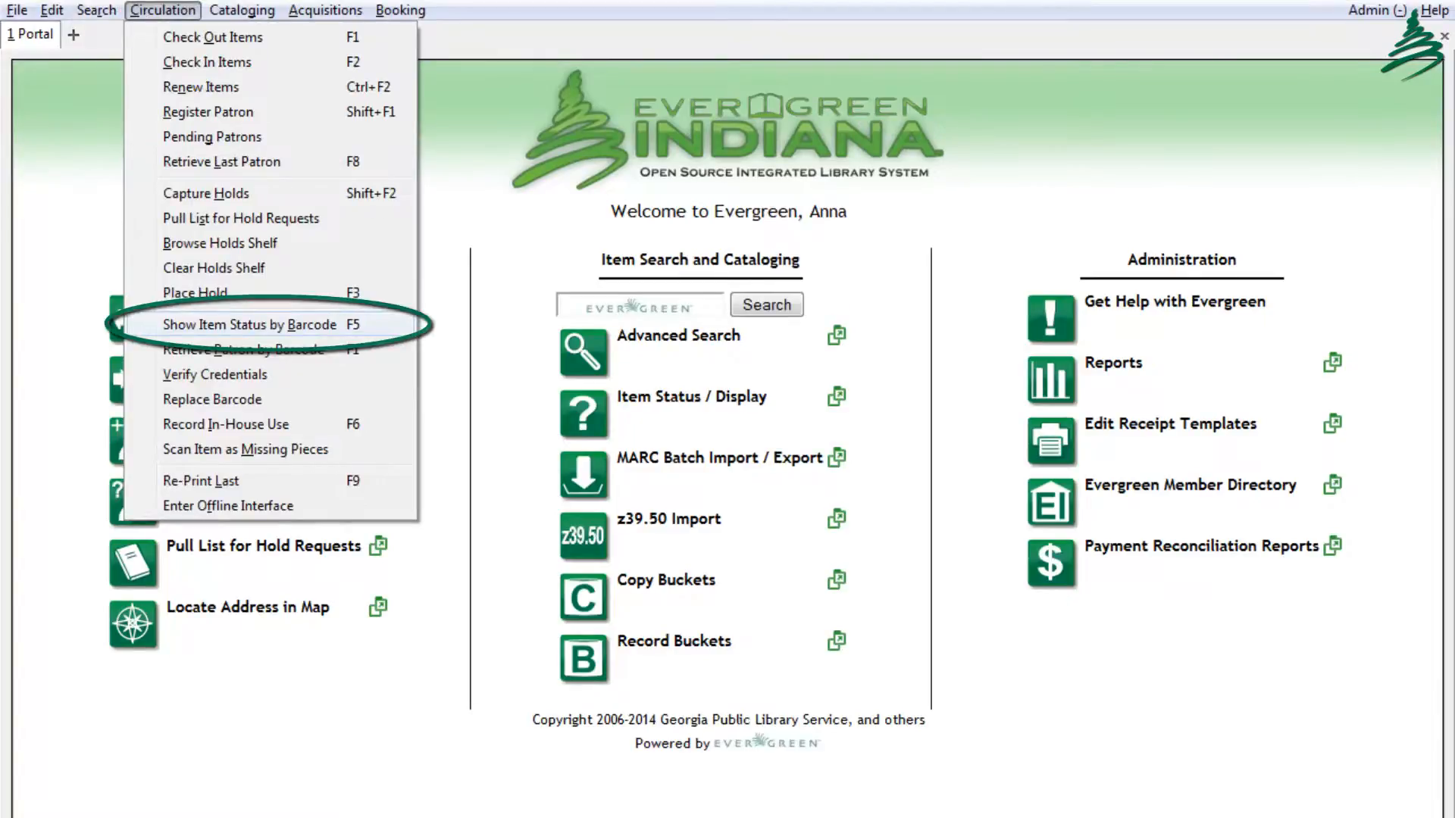
key("Right")
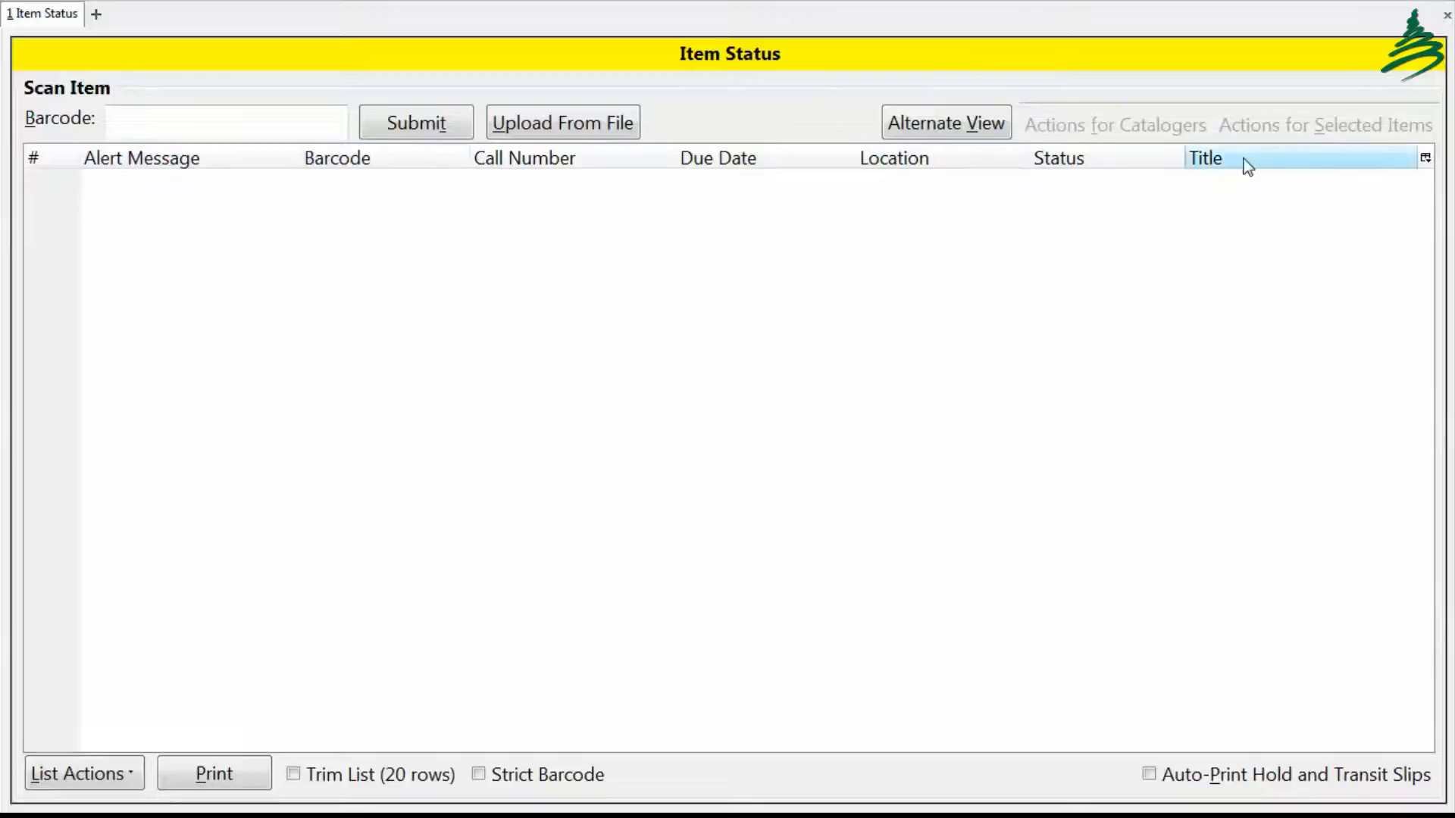
Step: Add the Circulation Modifier column to the item list and move Title and Status ahead of Alert Message
left_click(1426, 160)
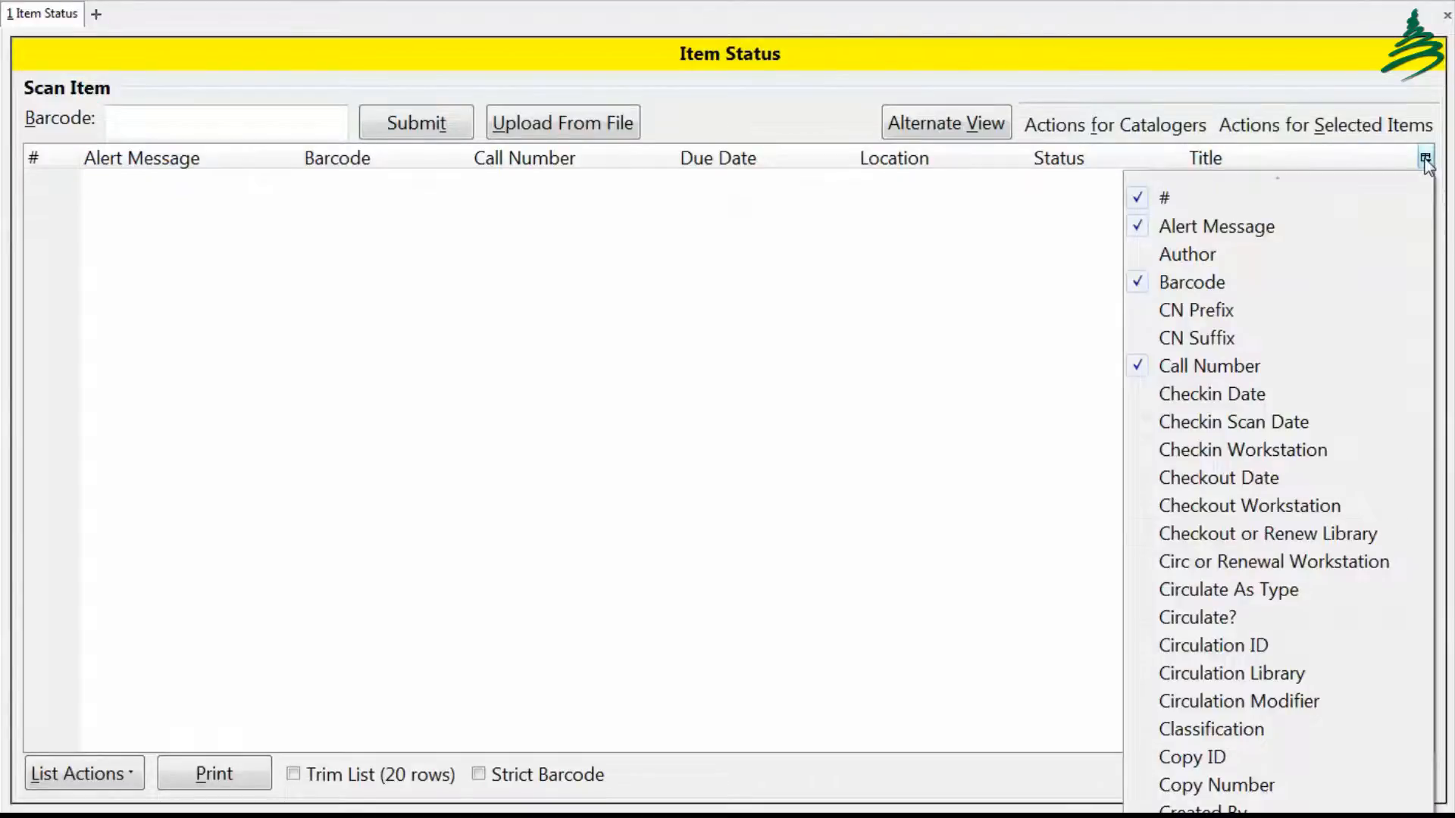
left_click(1334, 702)
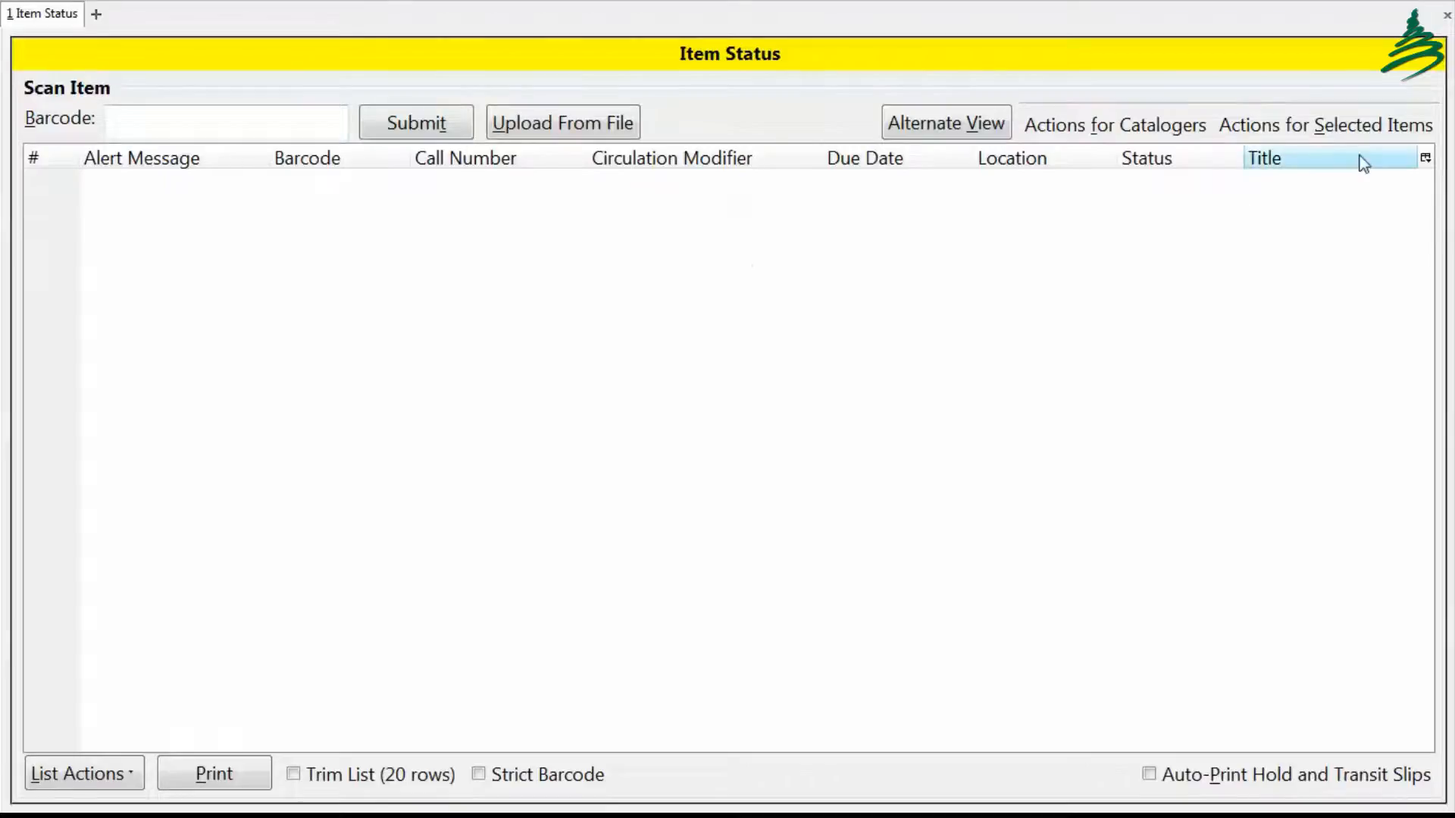
left_click_drag(1361, 159, 96, 165)
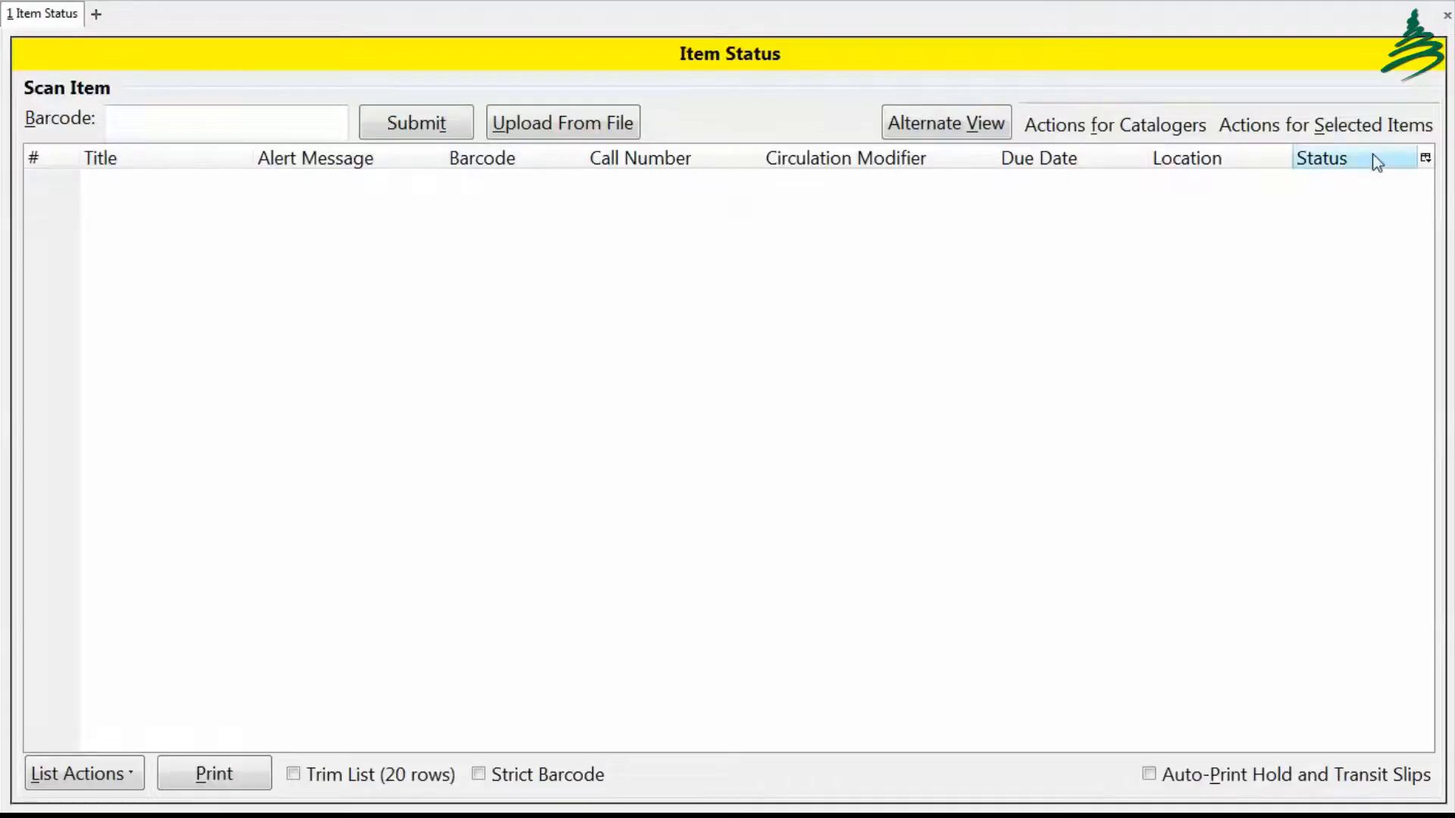
left_click_drag(1377, 162, 287, 166)
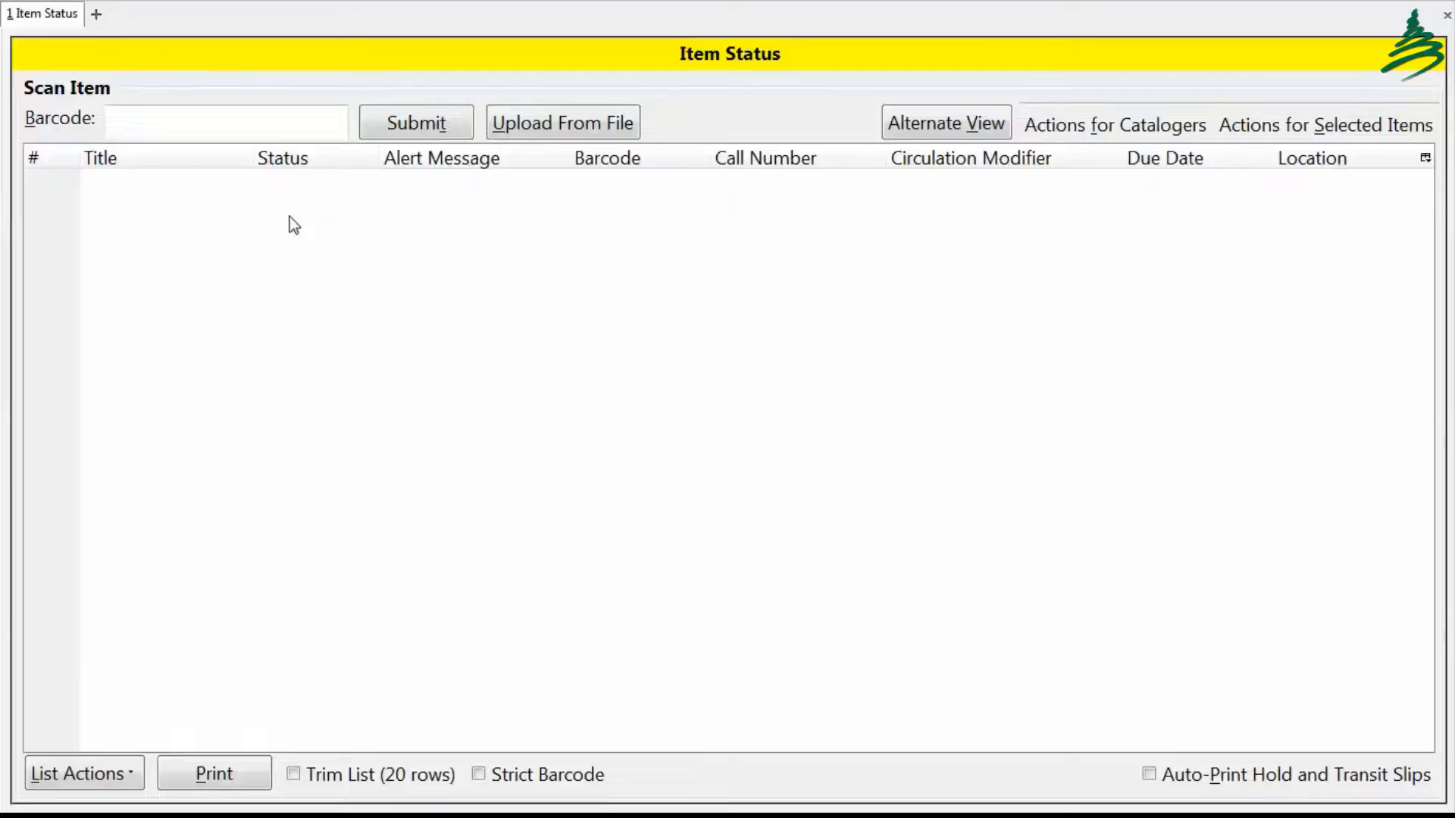
Step: Save the item list's current column configuration
left_click(1258, 130)
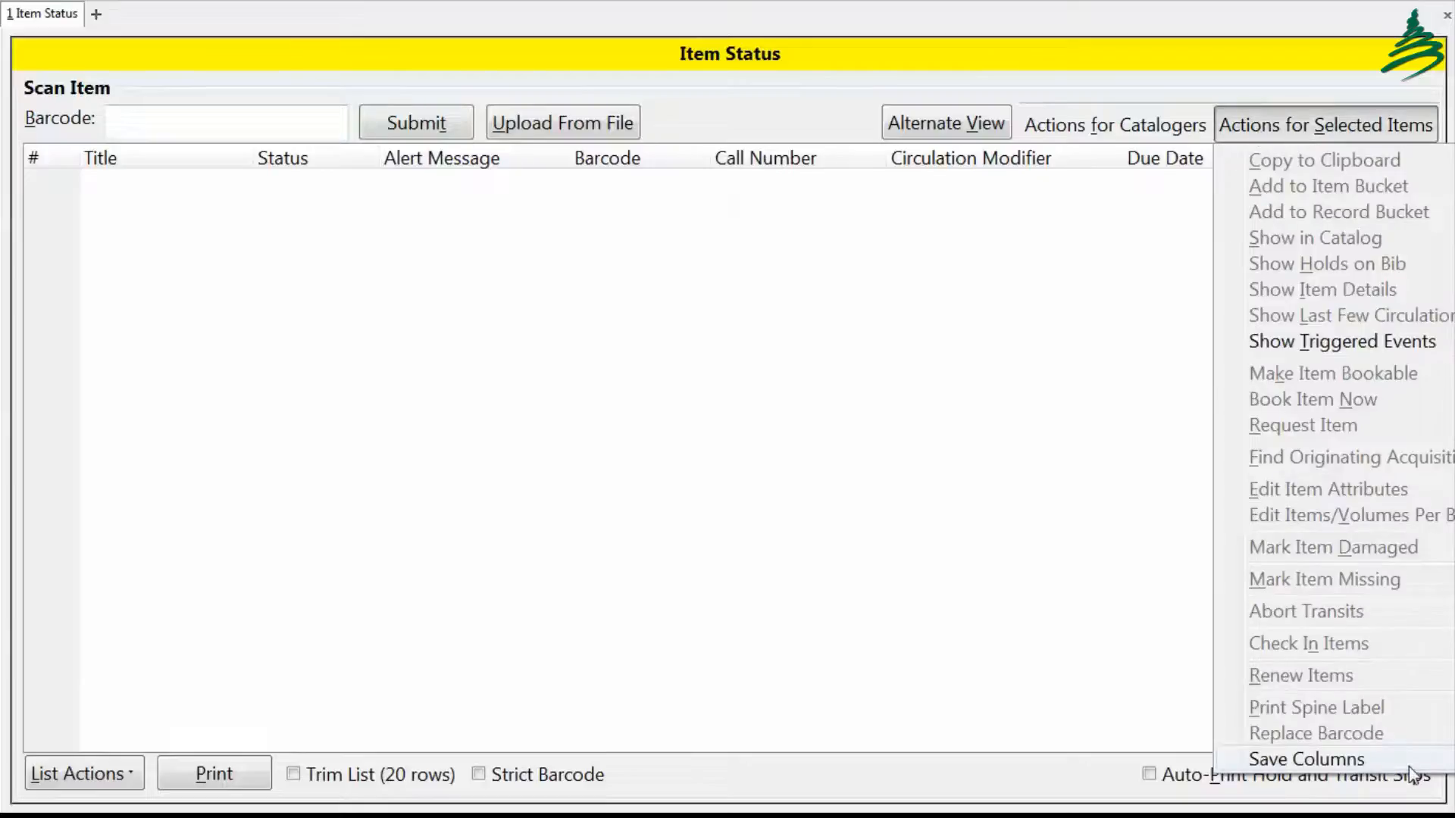
left_click(1116, 125)
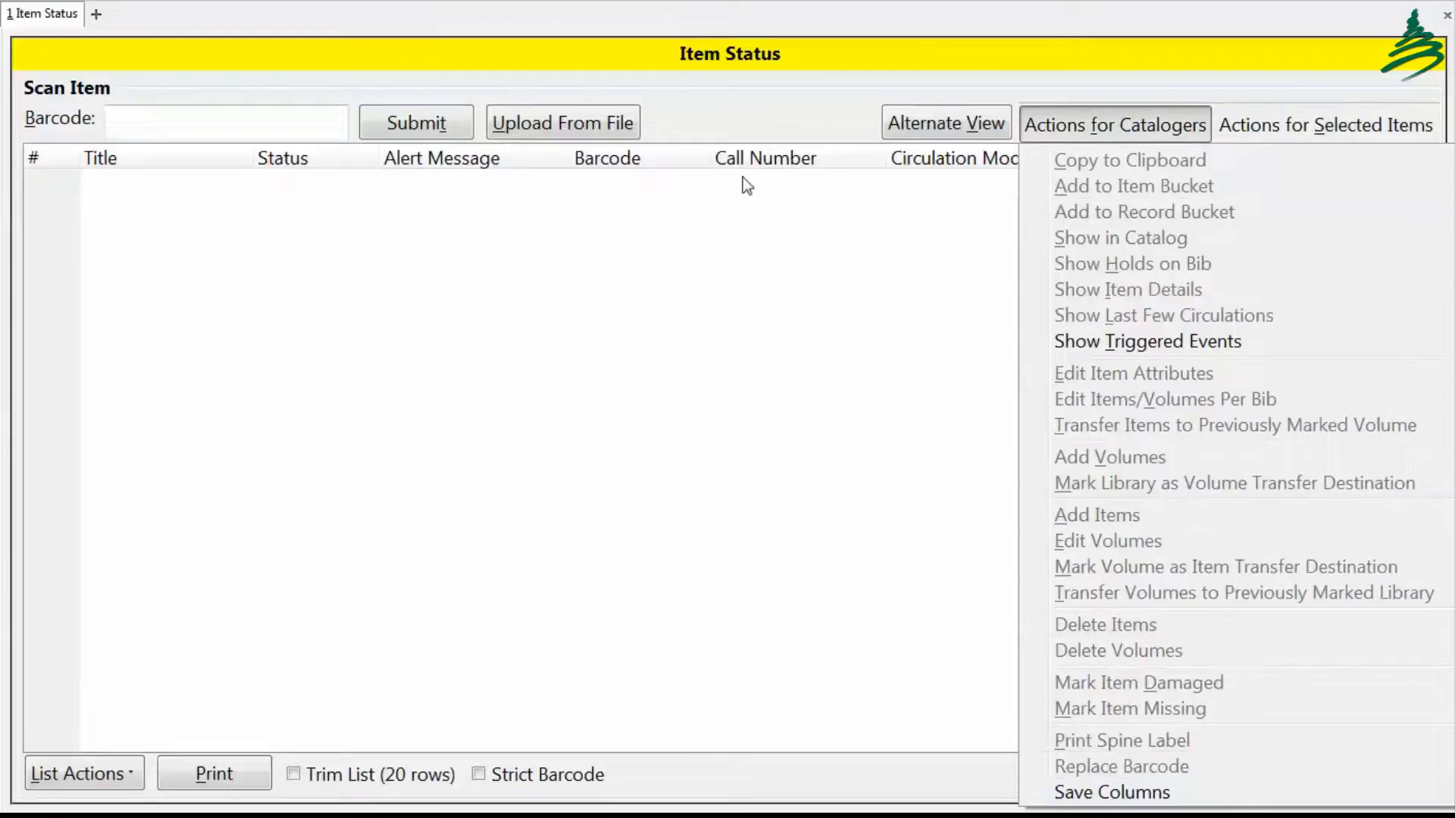
left_click(594, 178)
right_click(593, 179)
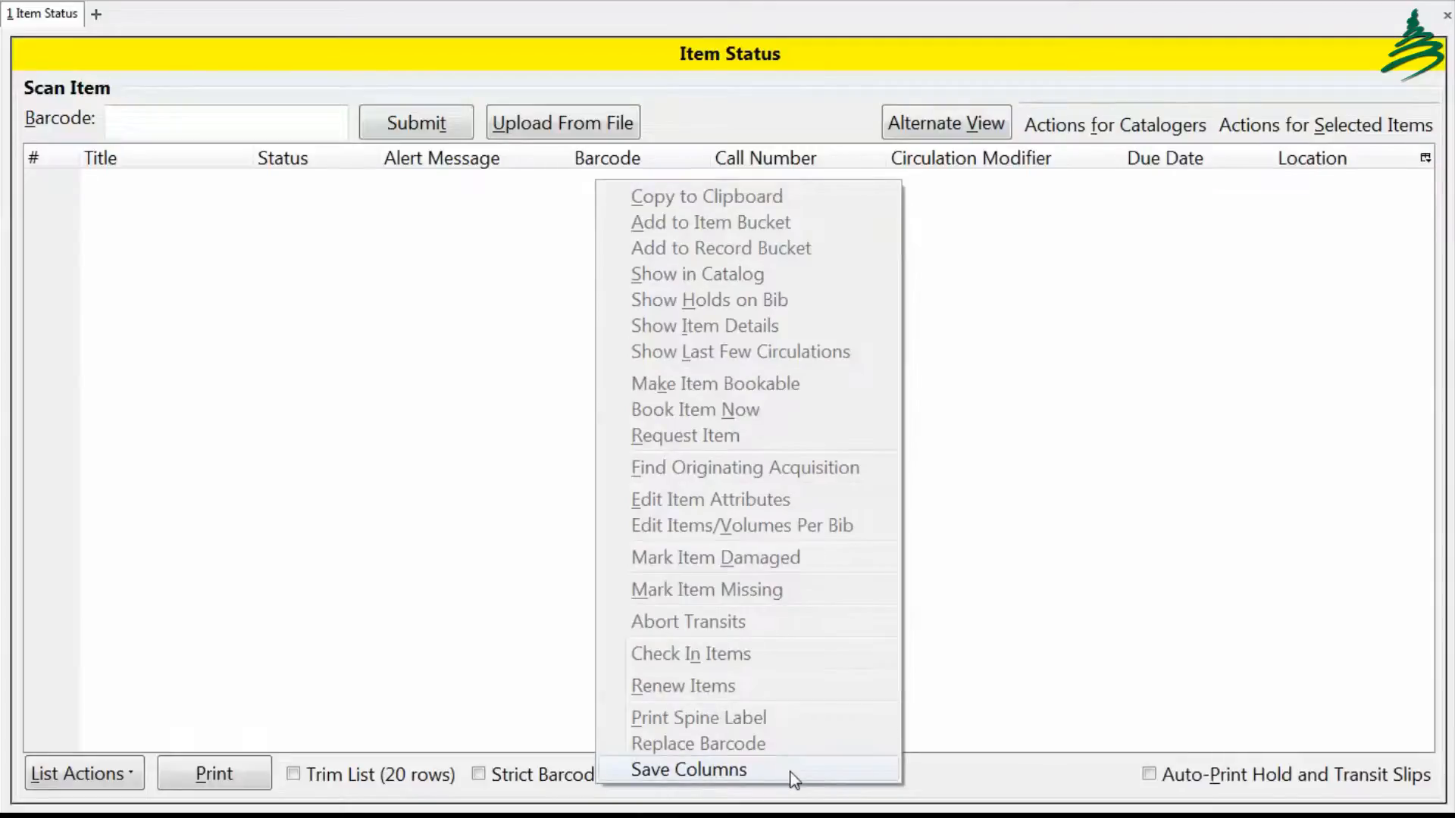
left_click(129, 774)
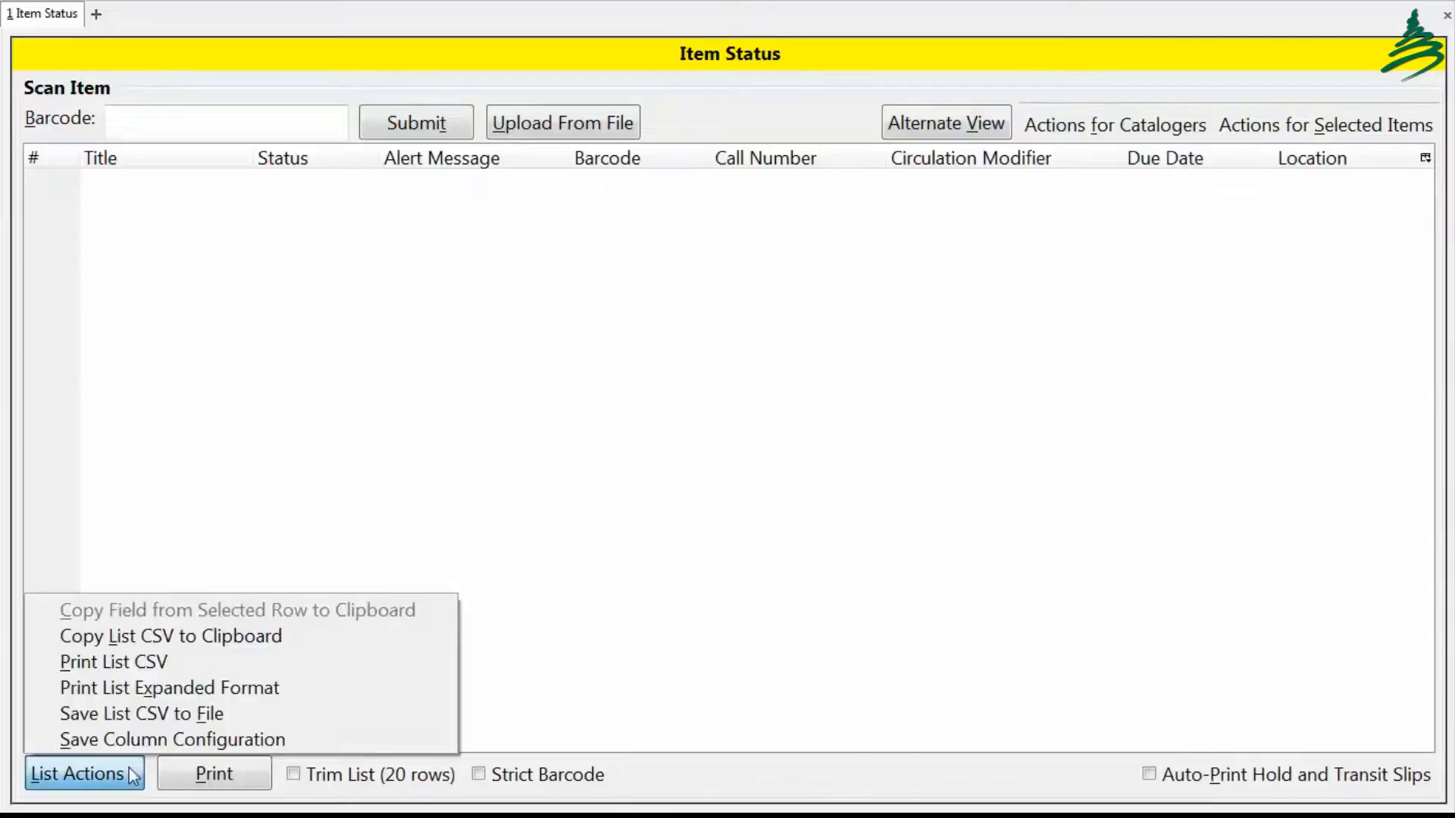
left_click(384, 740)
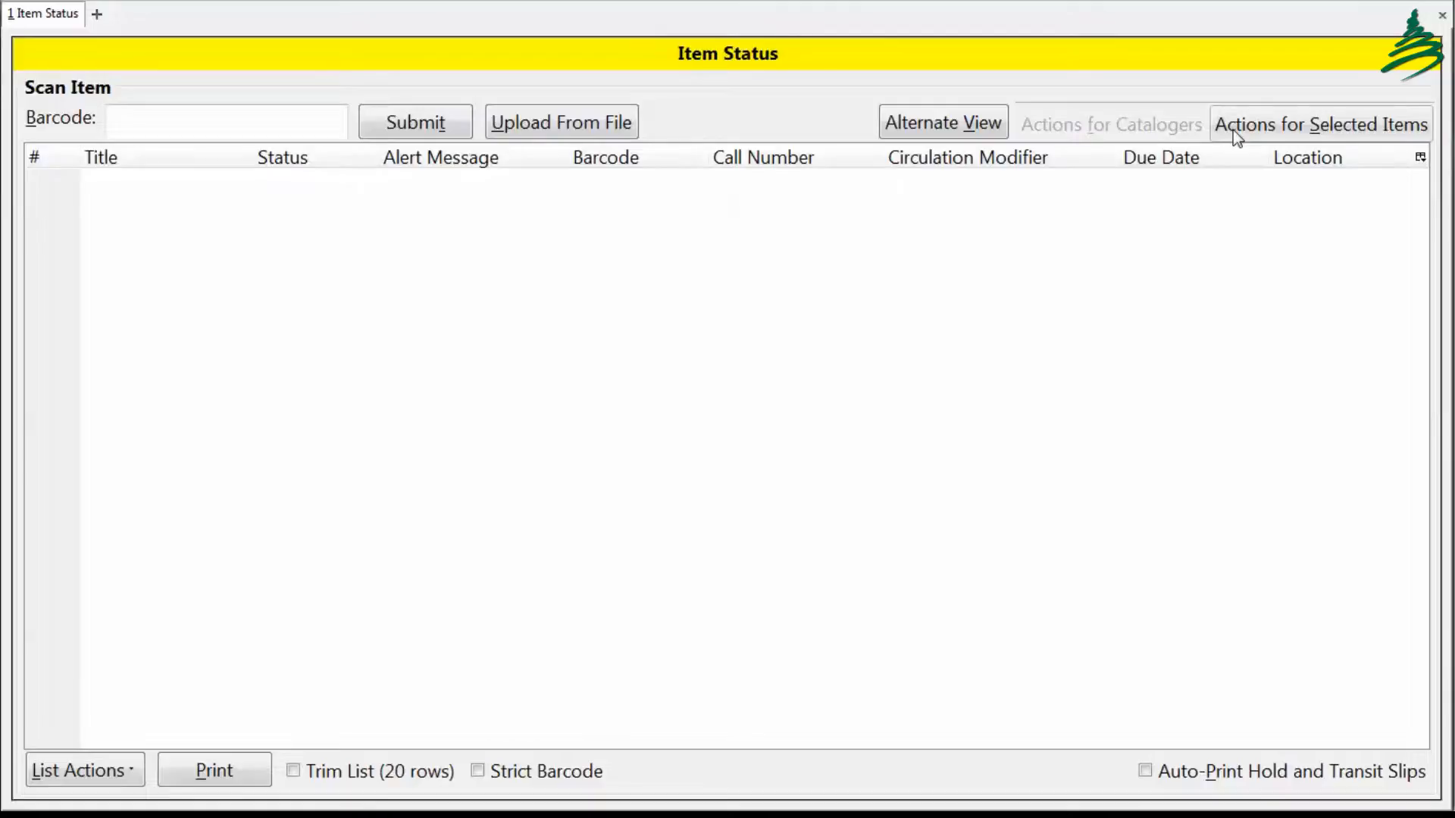
left_click(1234, 129)
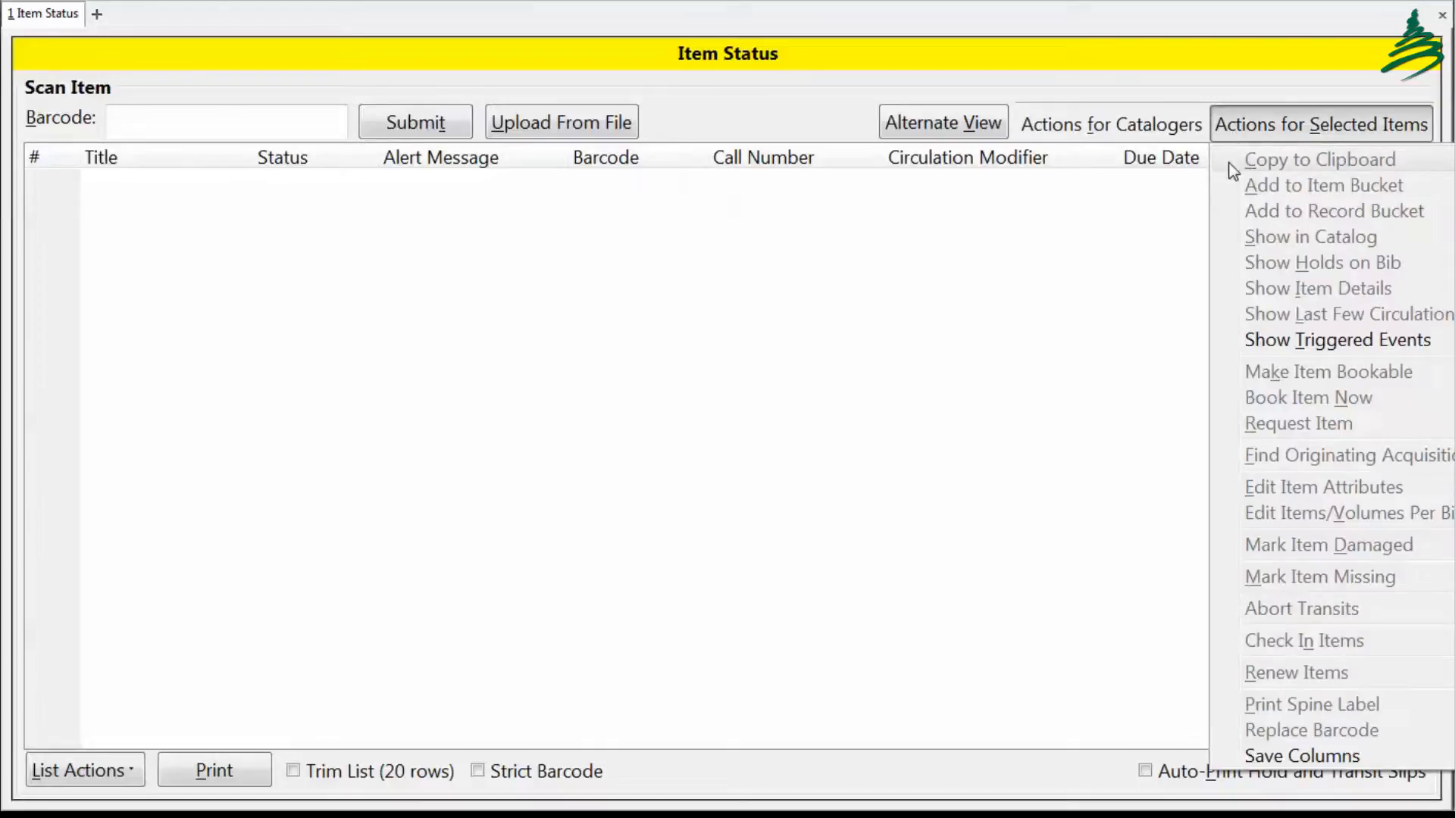
left_click(1111, 124)
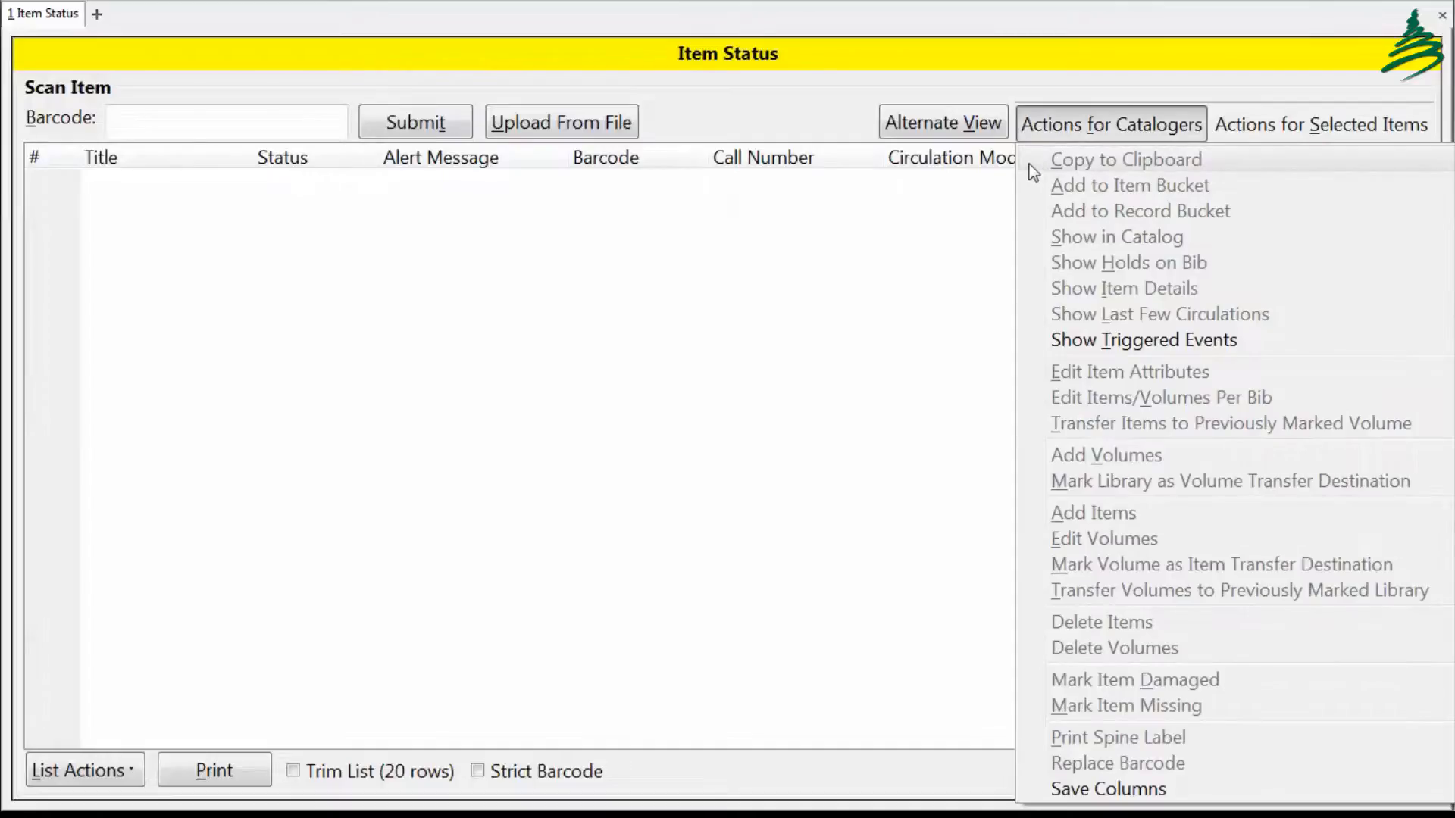
left_click(597, 179)
right_click(597, 179)
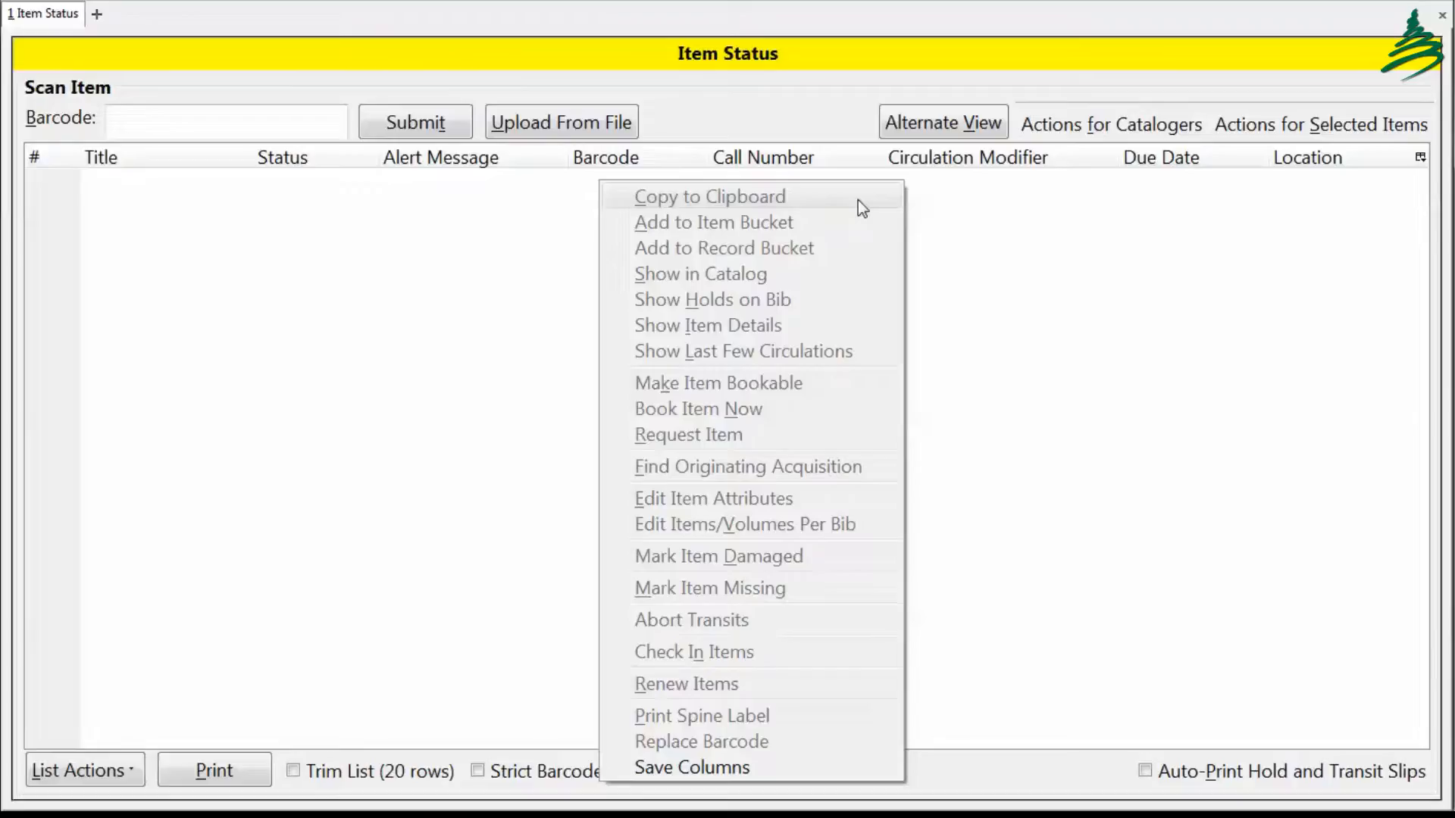
left_click(128, 773)
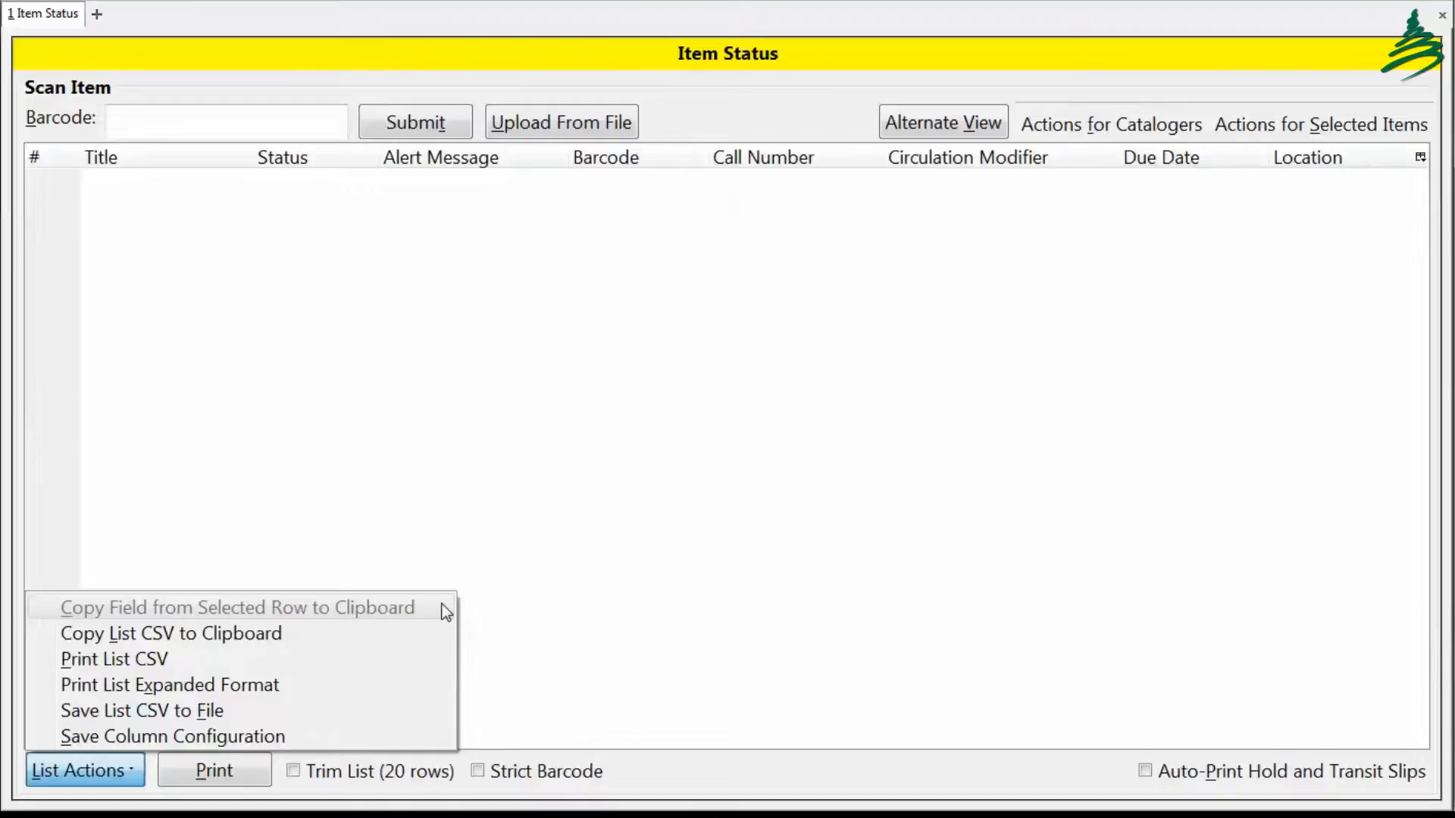
left_click(163, 121)
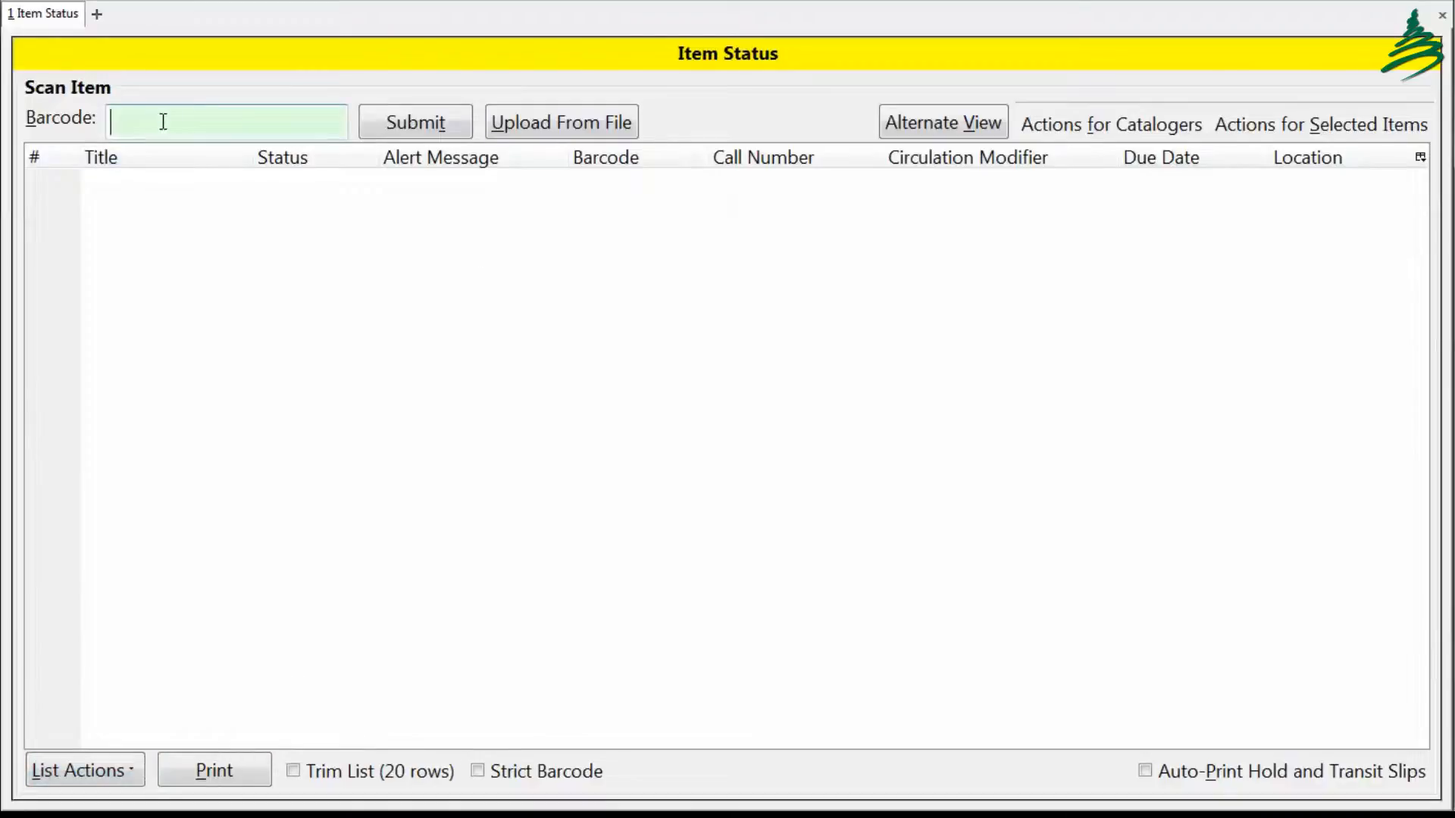
type("37500002866198")
key("Return")
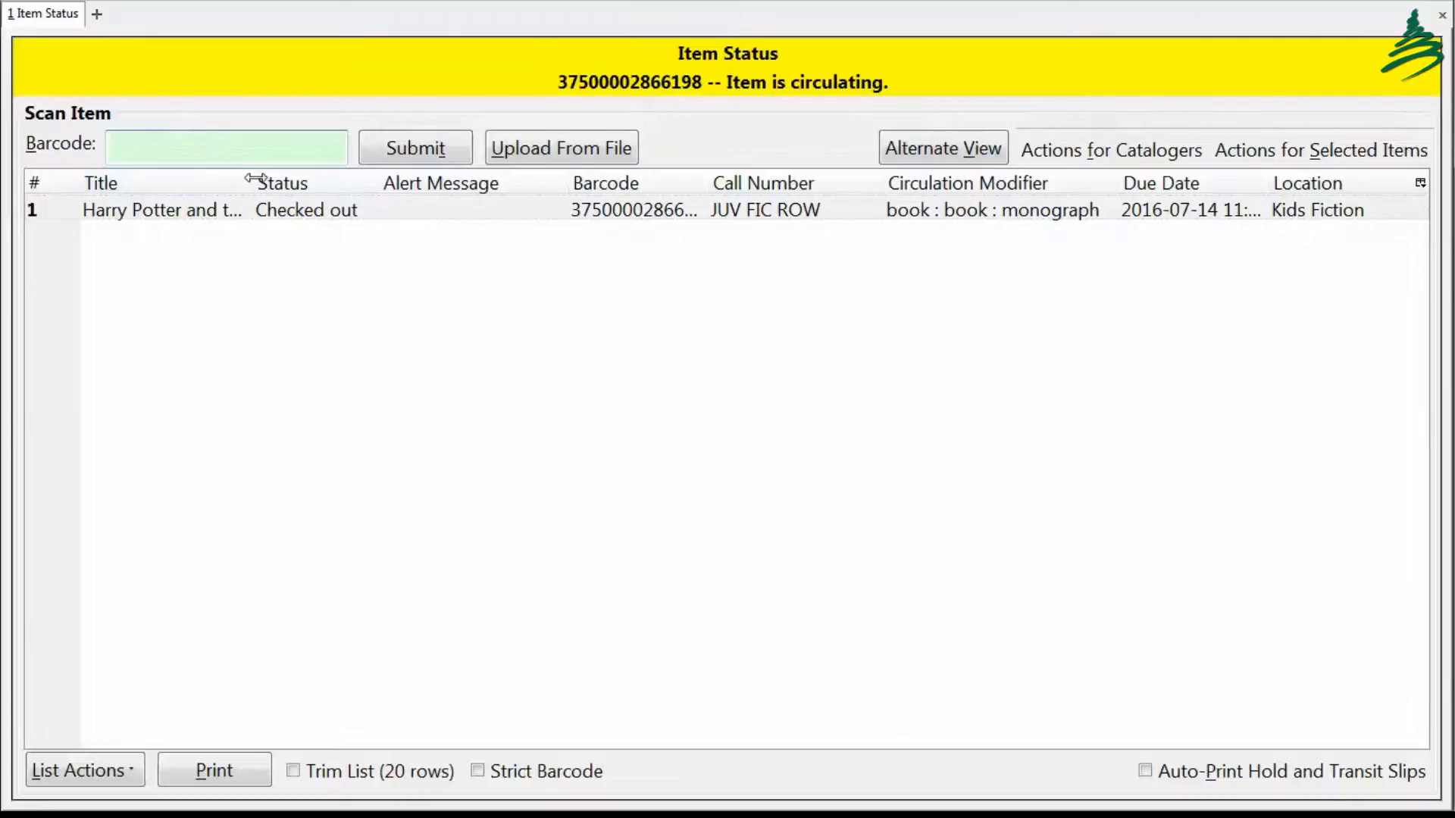
left_click_drag(251, 182, 442, 180)
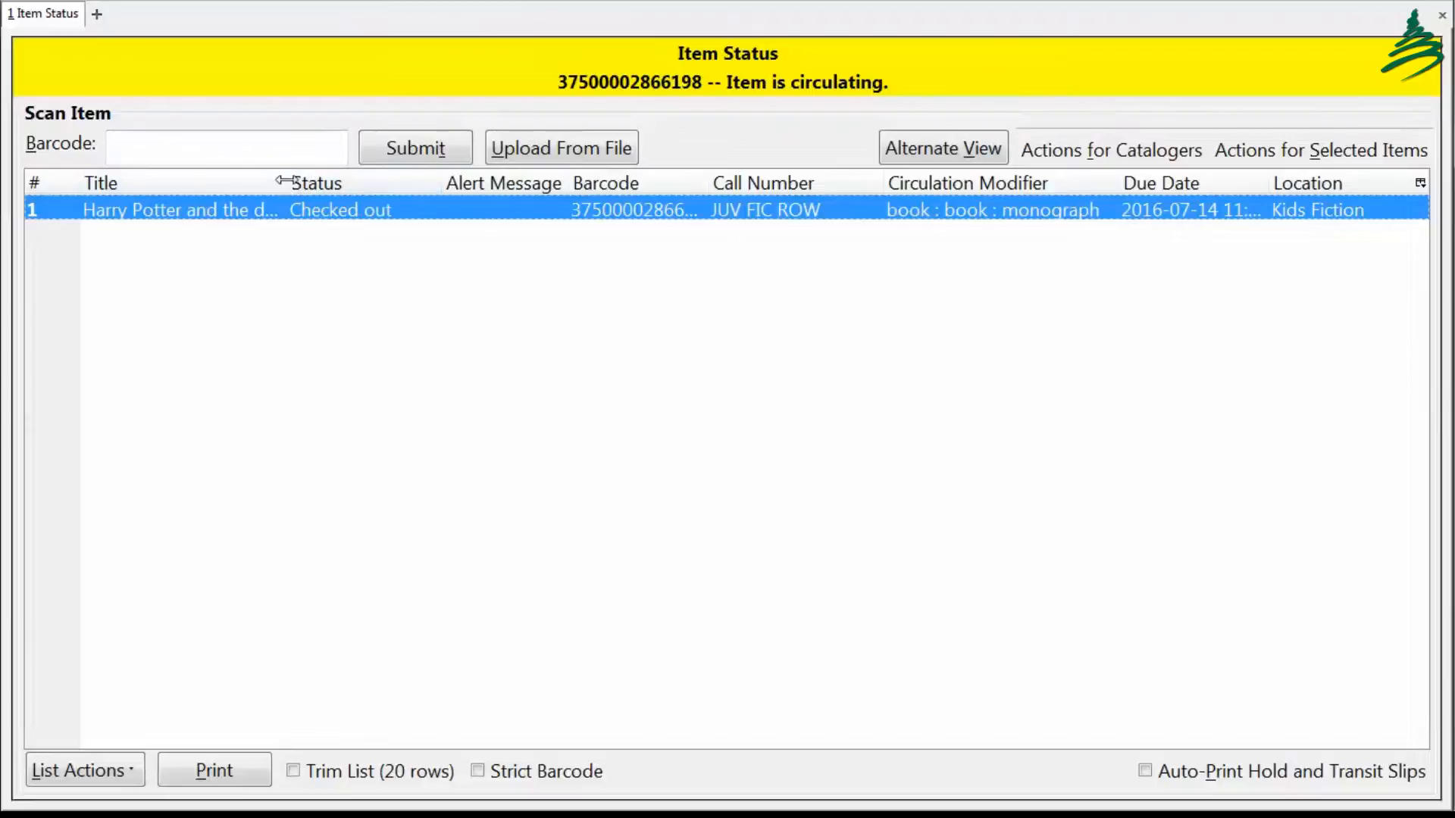
left_click_drag(282, 180, 333, 180)
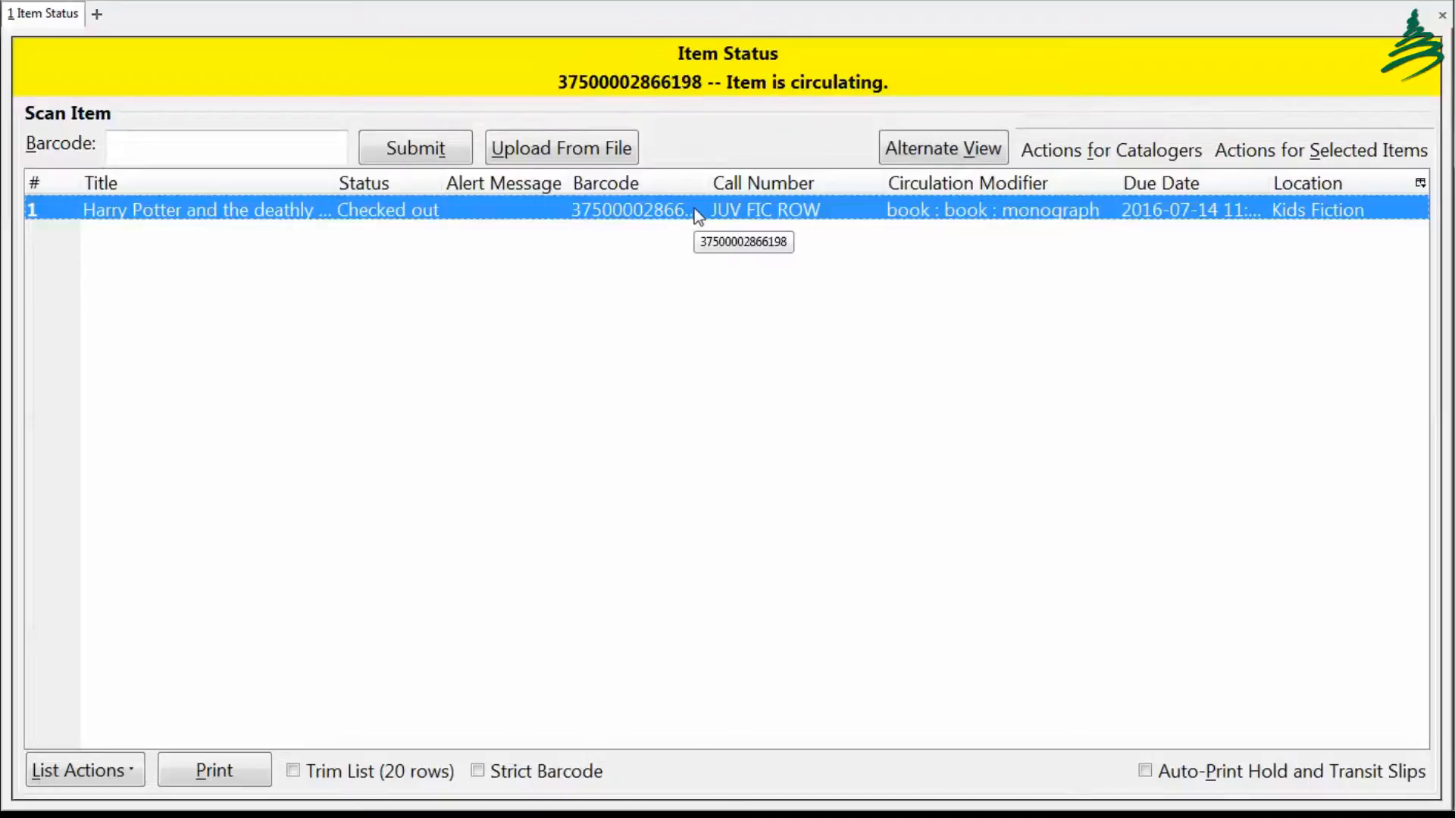
Step: Copy the listed item's barcode to the clipboard, paste it into an empty Notepad document and return to Evergreen
right_click(673, 214)
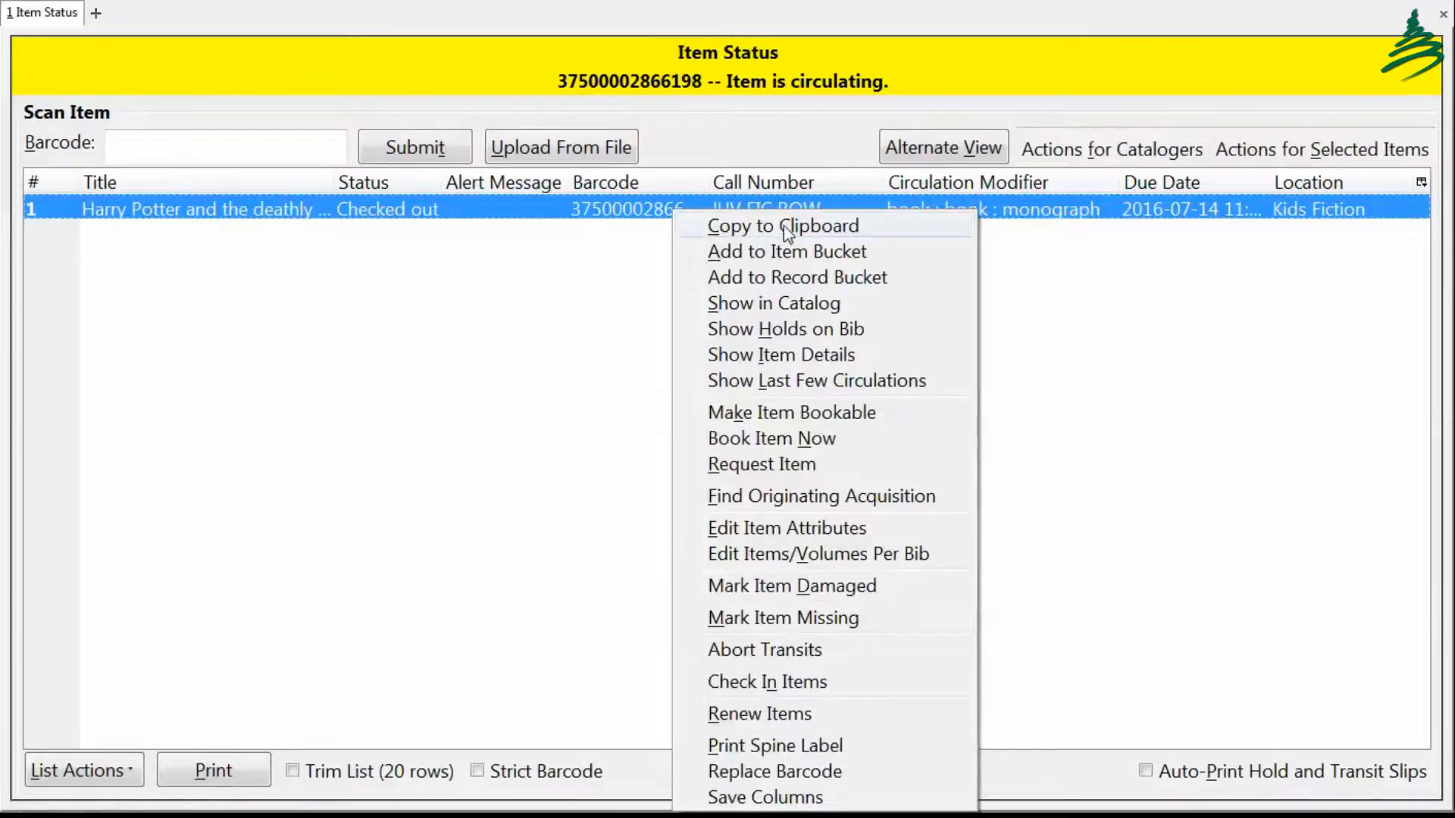
left_click(834, 226)
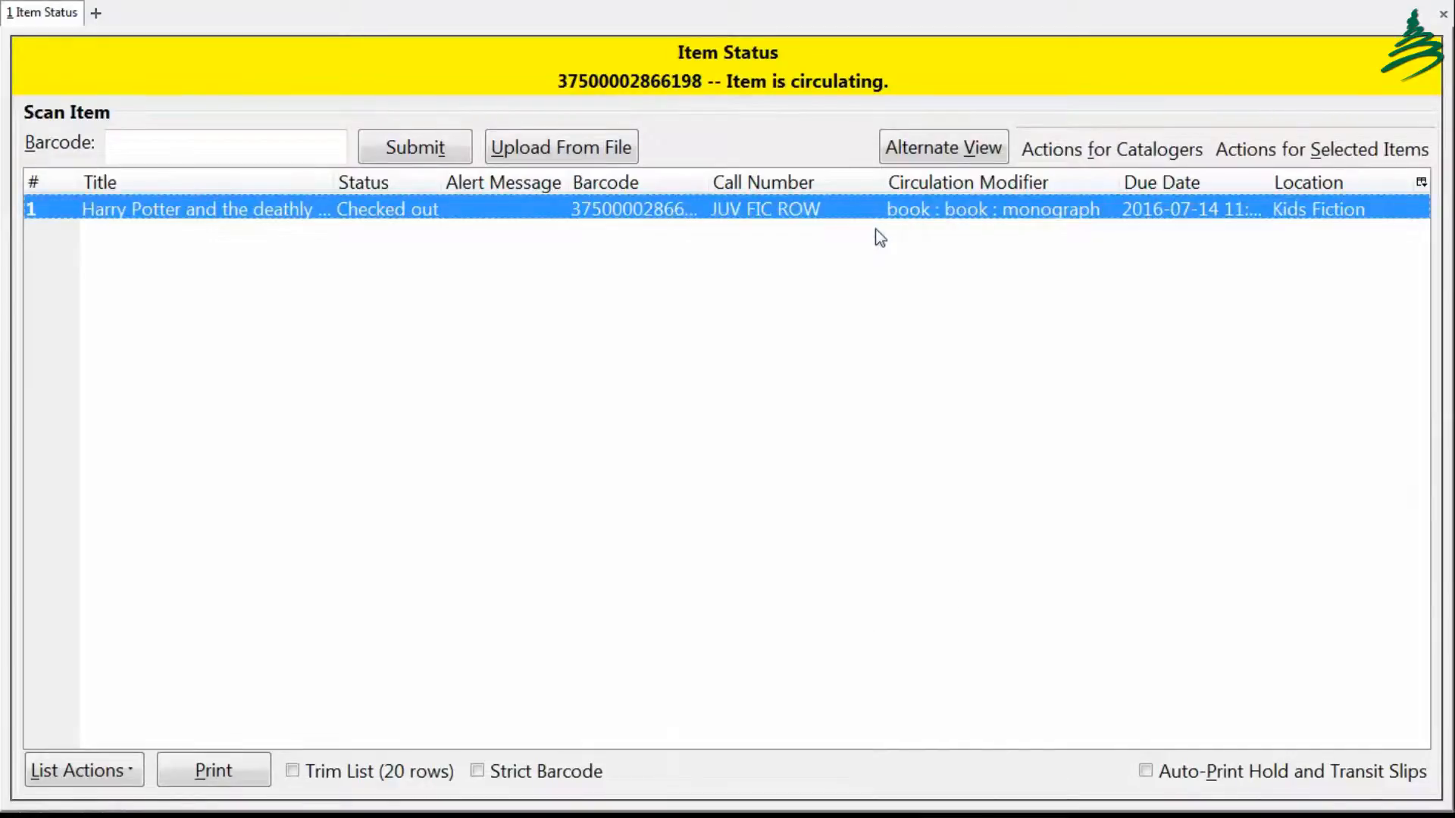
key("Escape")
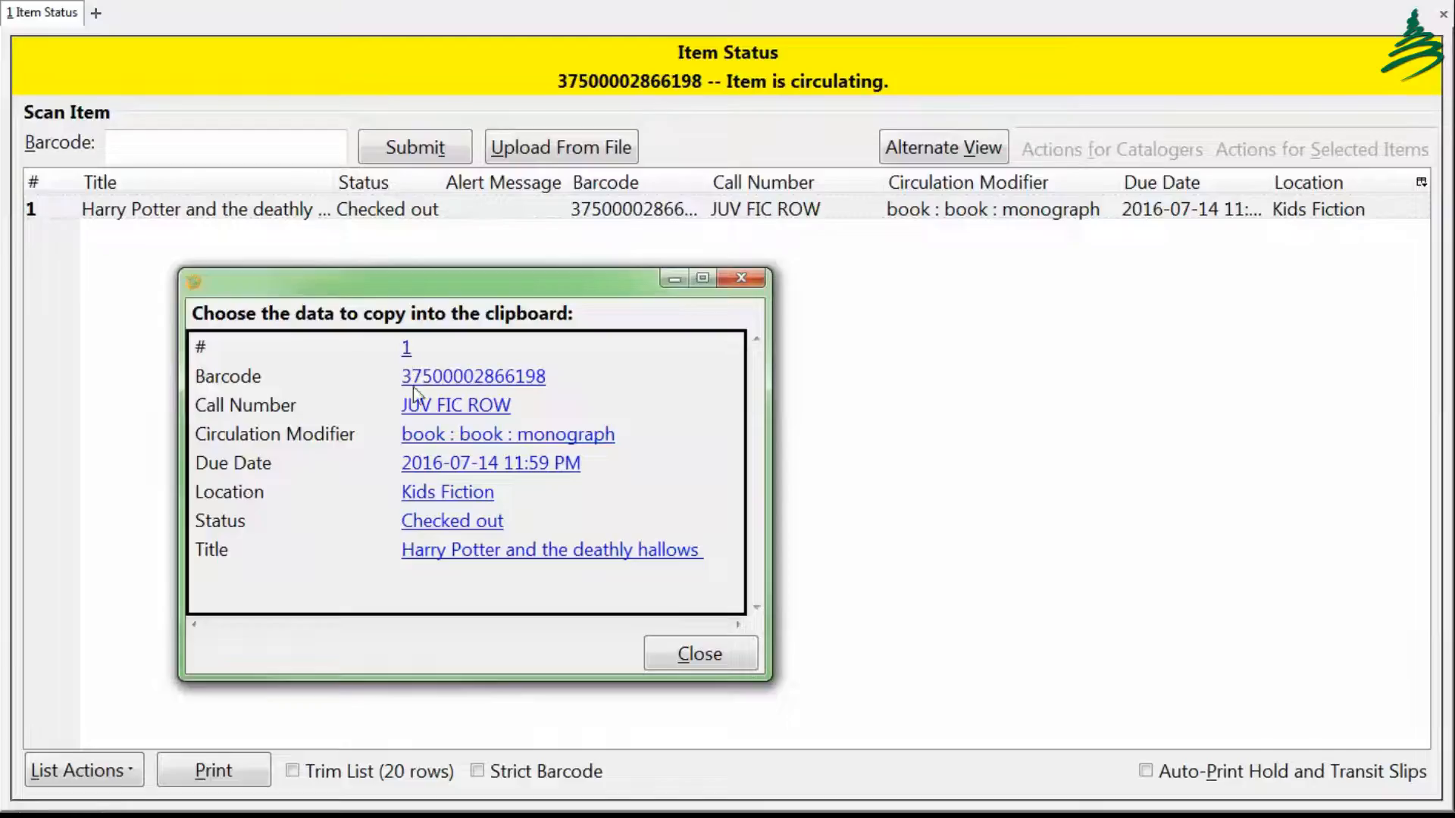
left_click(462, 379)
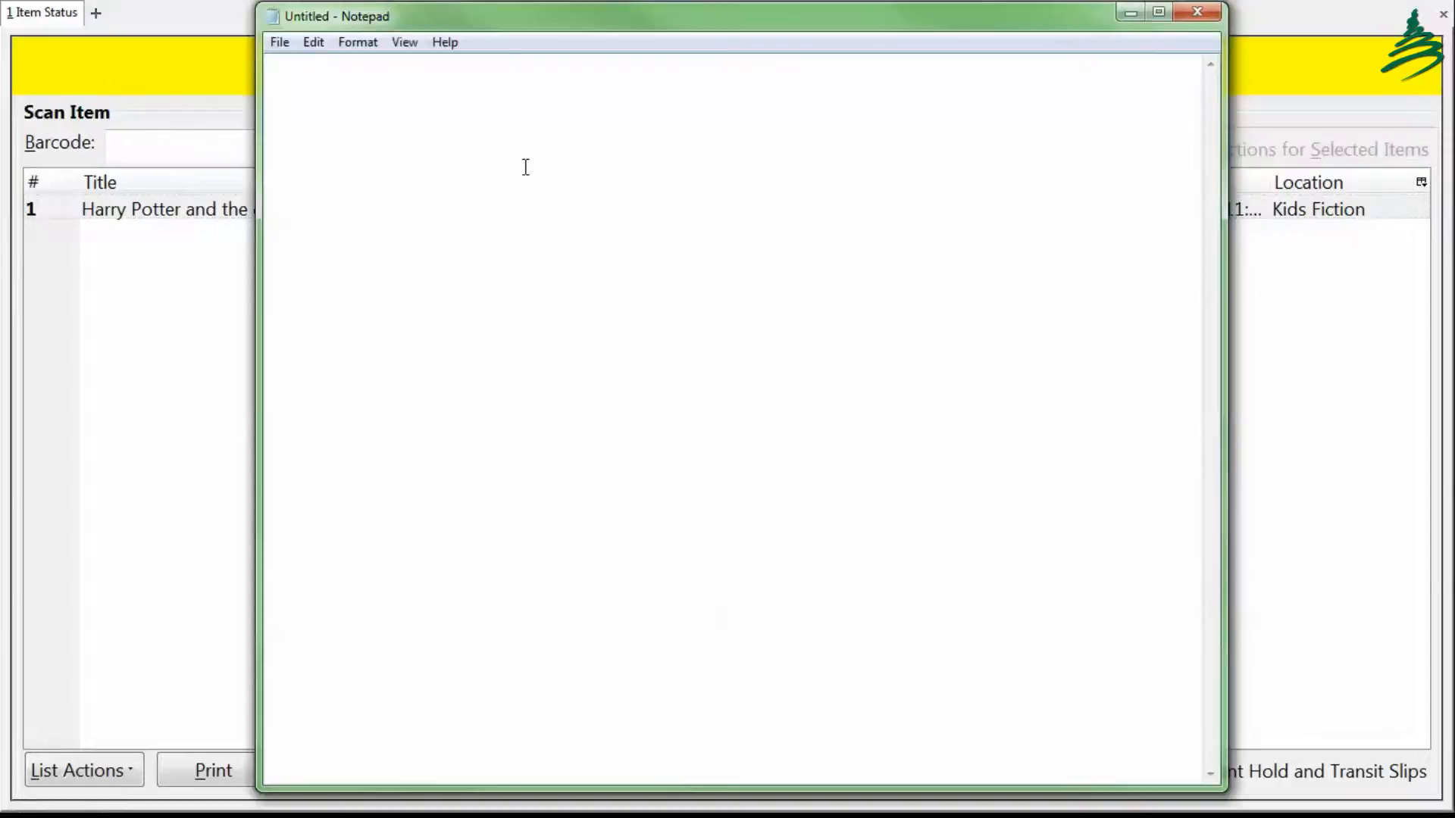
type("37500002866198")
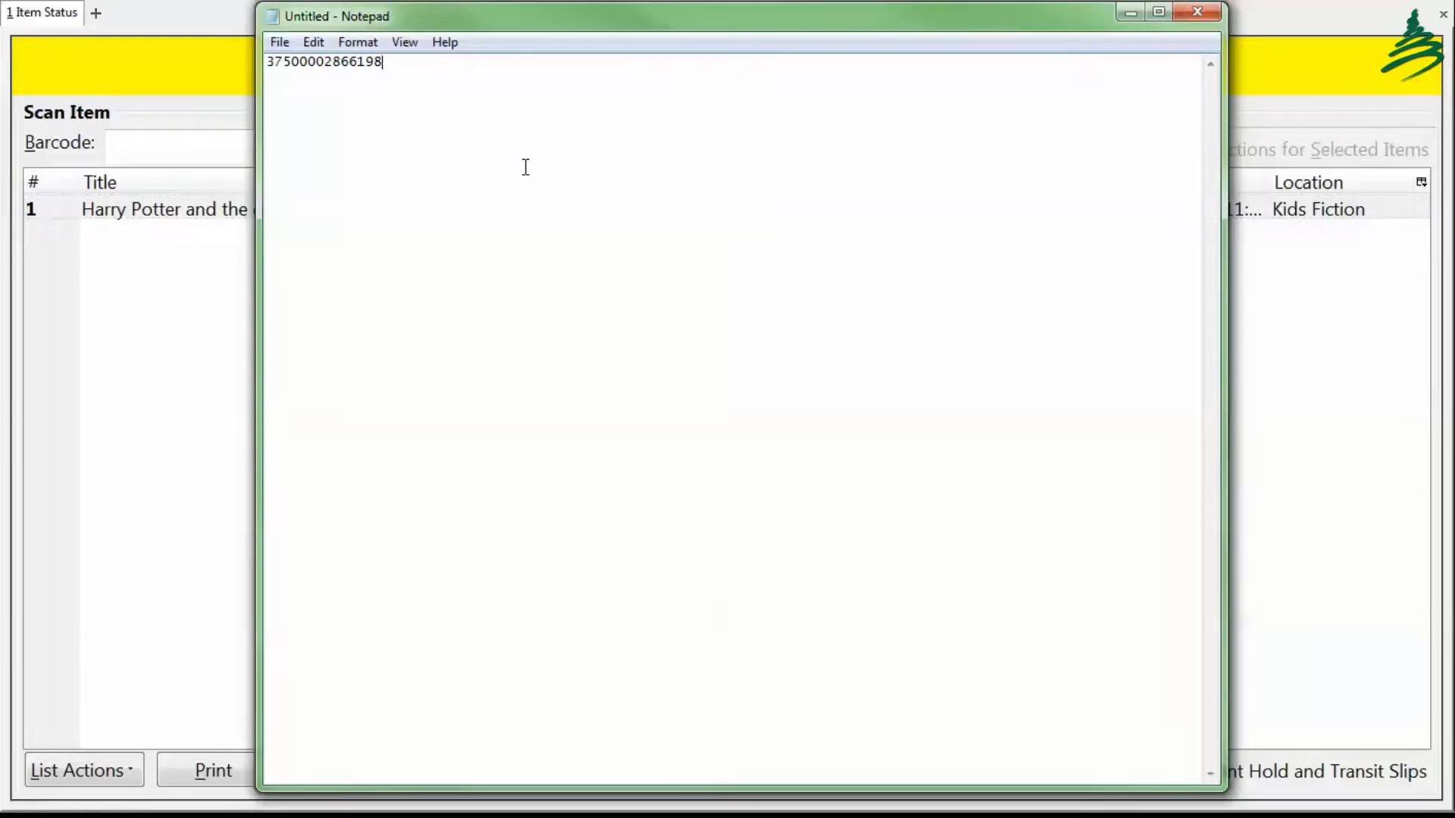
left_click(185, 471)
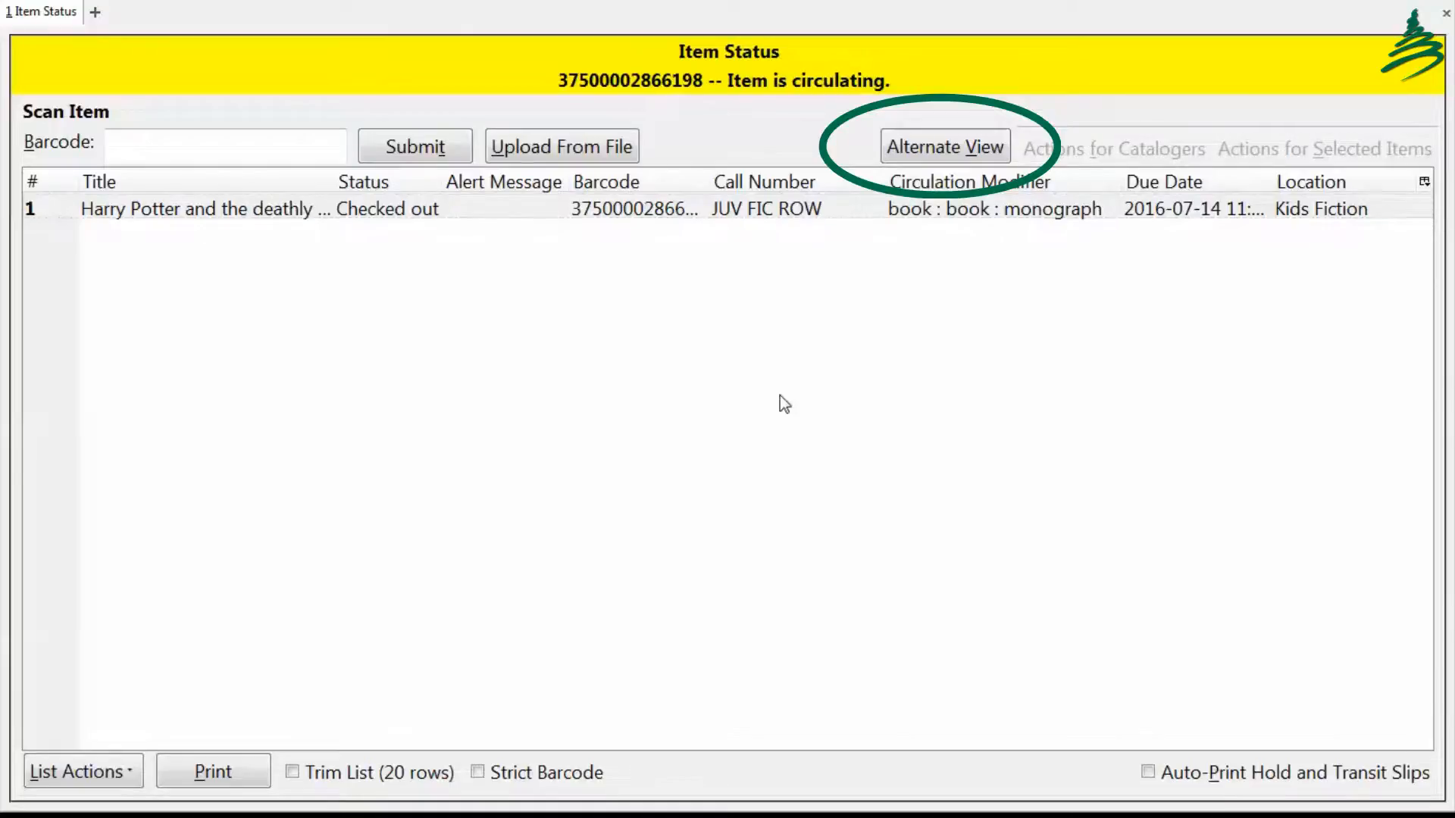
Step: Show the item in Alternate View and examine all columns of its quick summary, including circulation totals and checkout details
left_click(934, 150)
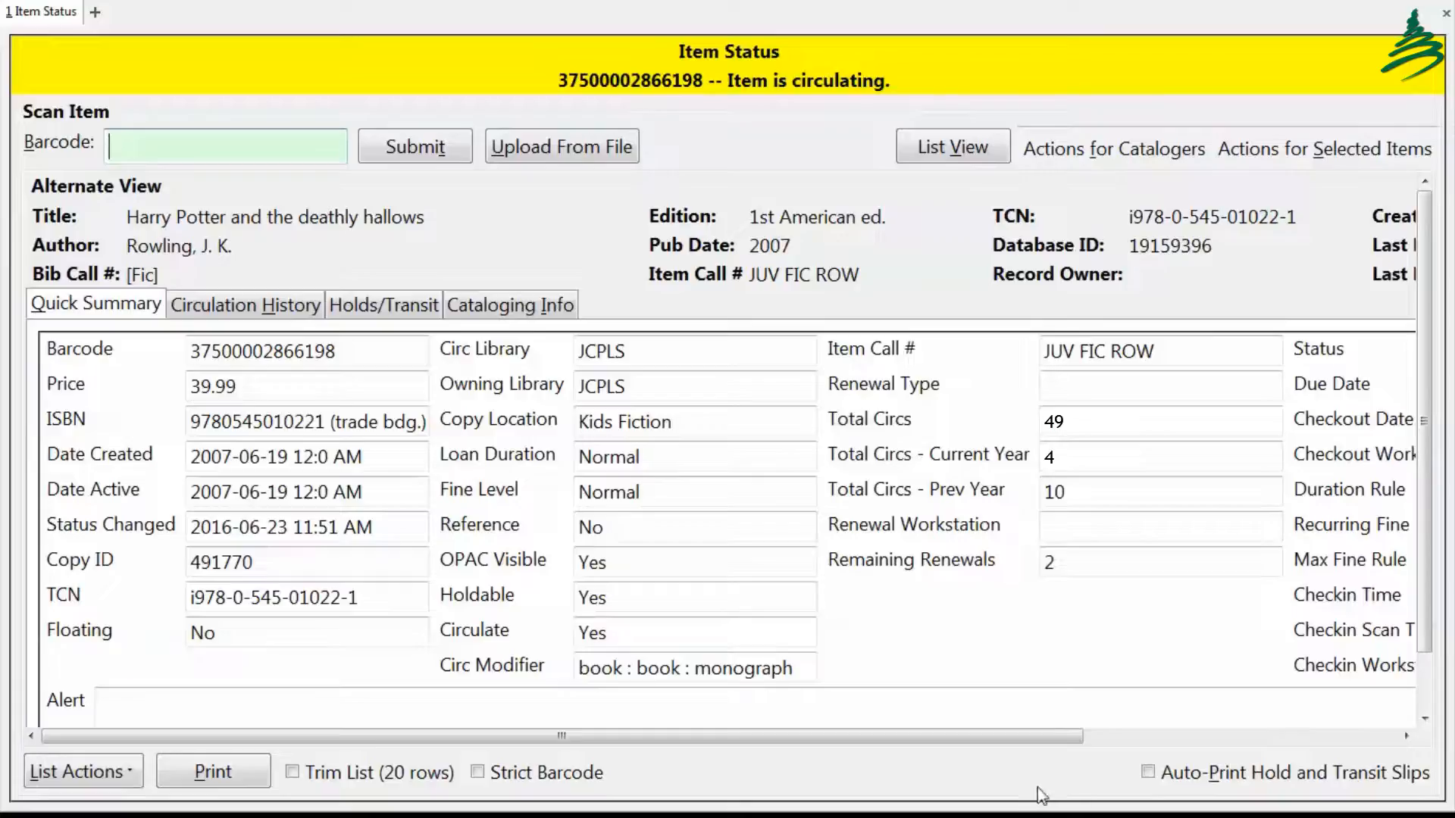
left_click_drag(1017, 733, 1385, 735)
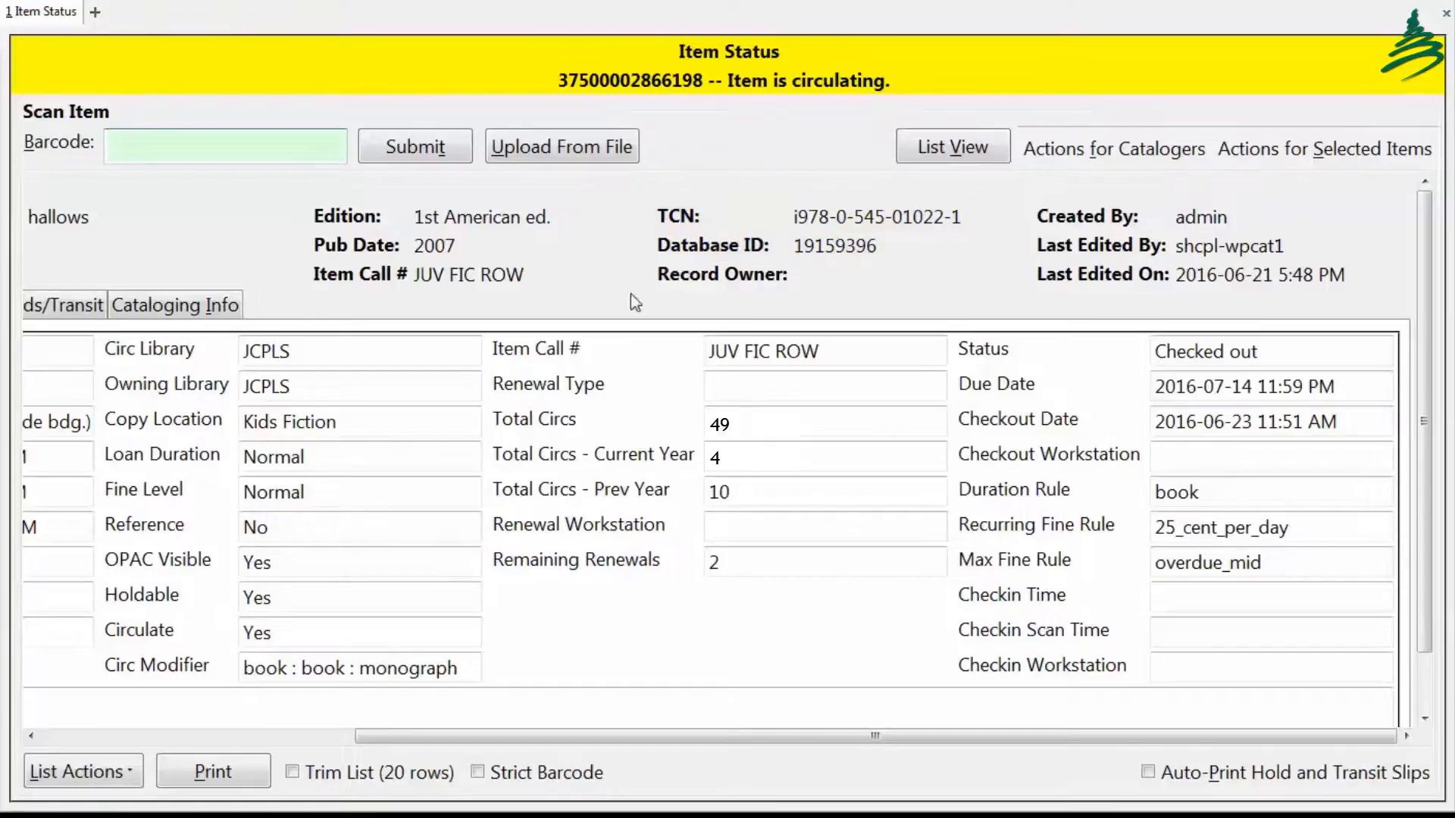
left_click_drag(681, 736, 302, 726)
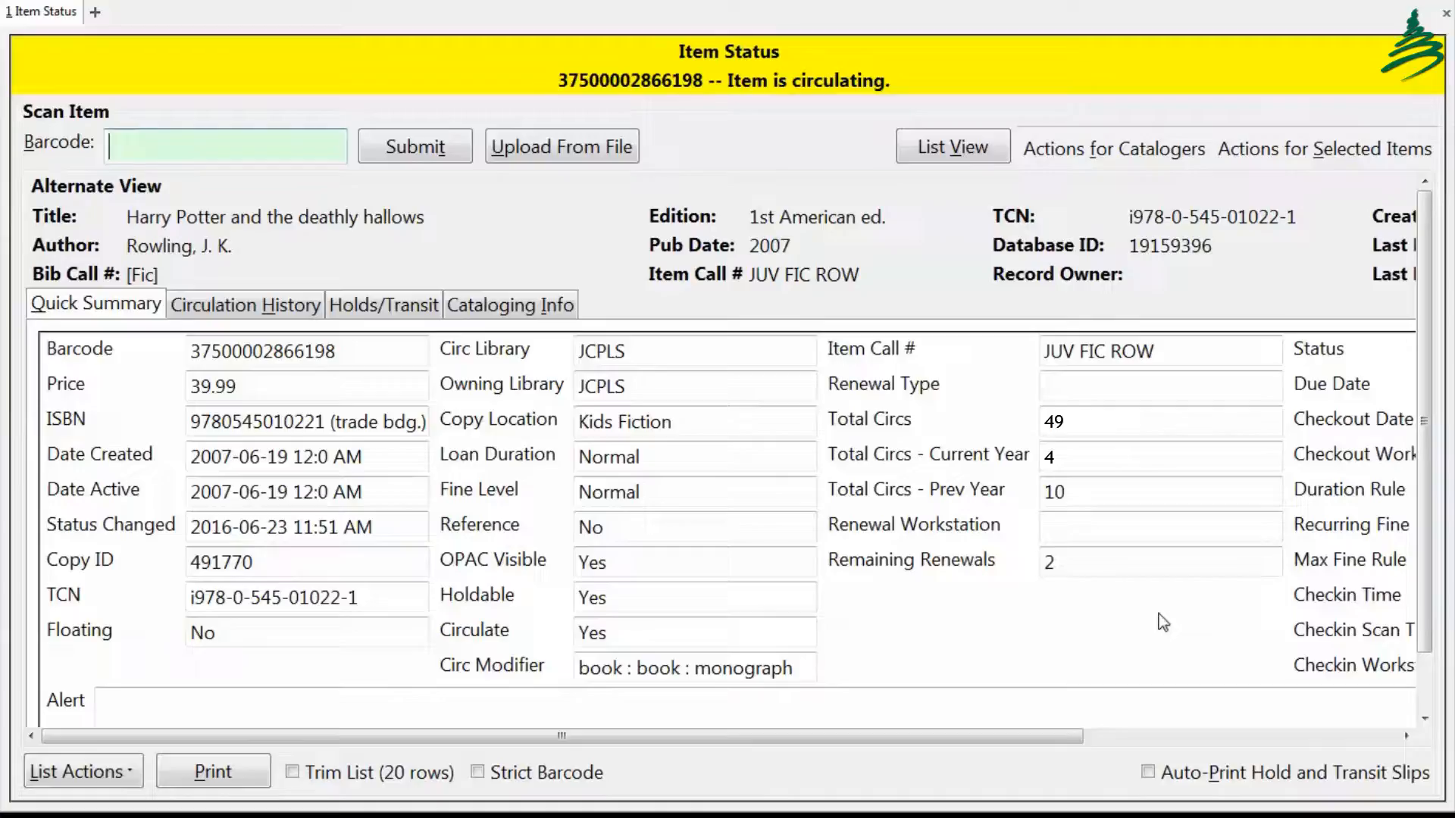
left_click_drag(1053, 737, 1379, 736)
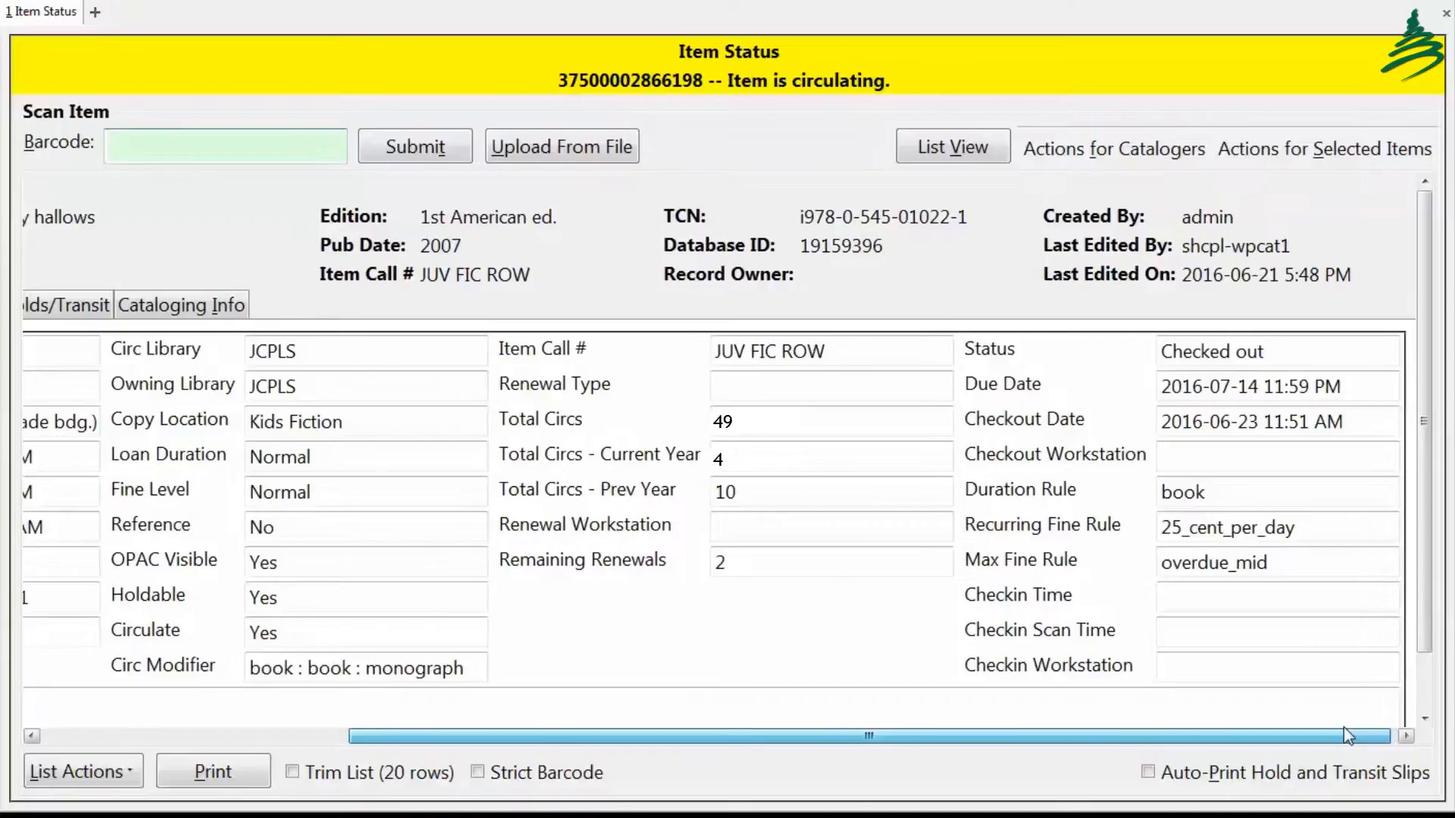
left_click_drag(1344, 728, 1005, 728)
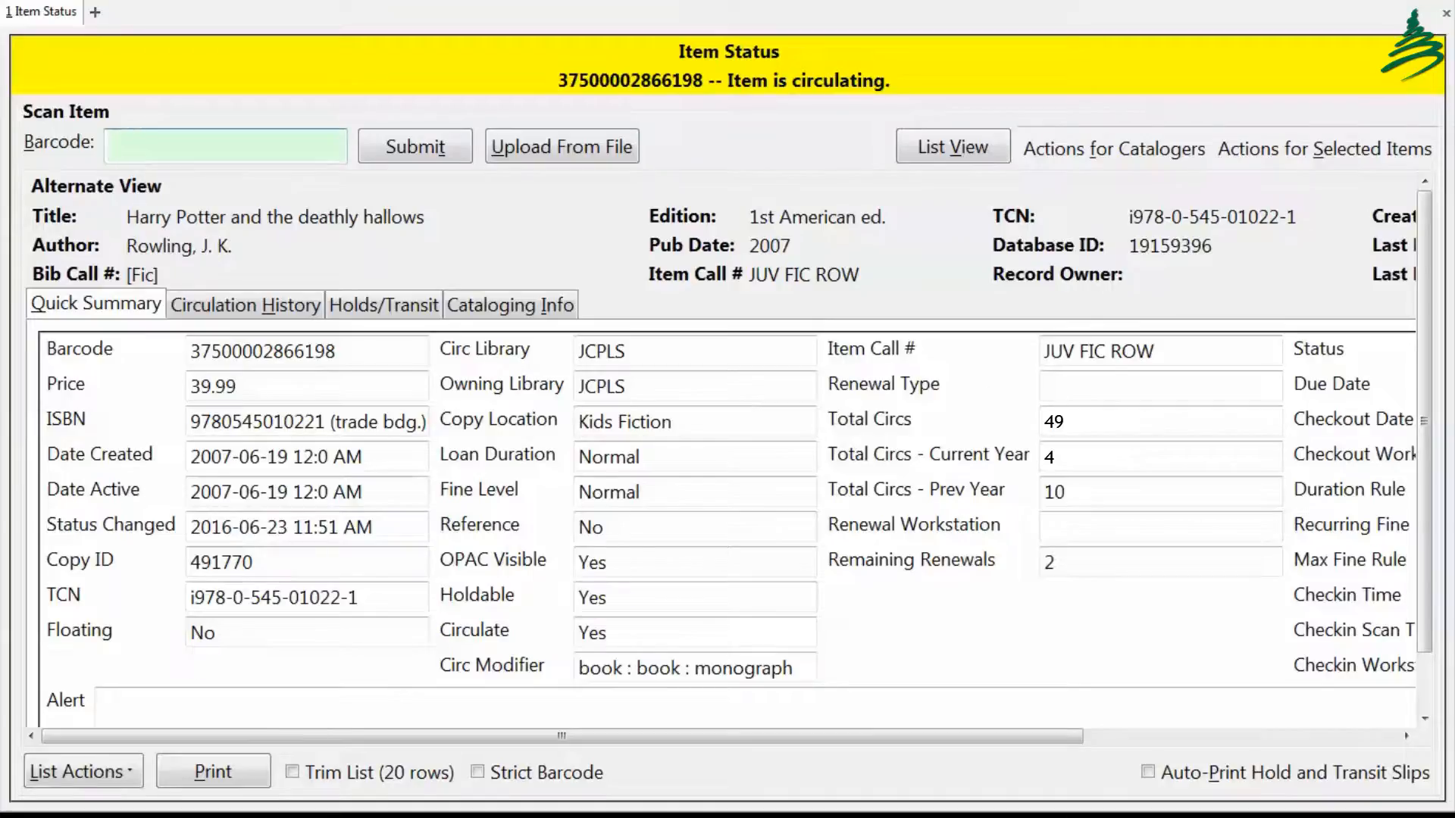
mouse_move(1057, 425)
Step: Review the item's circulation history, its holds and transit details, and its cataloging information
left_click(242, 307)
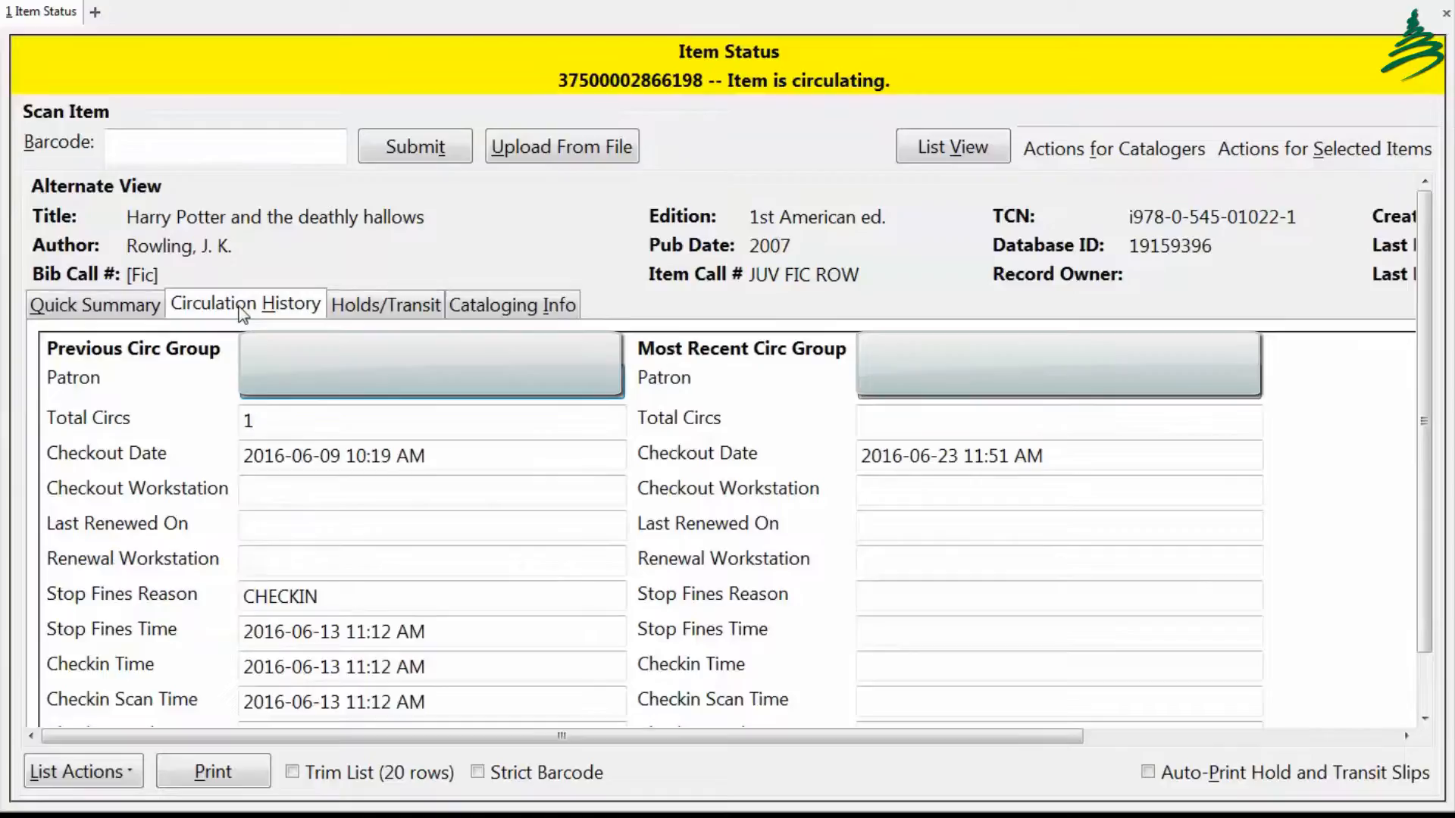
scroll(1375, 507, "down", 1)
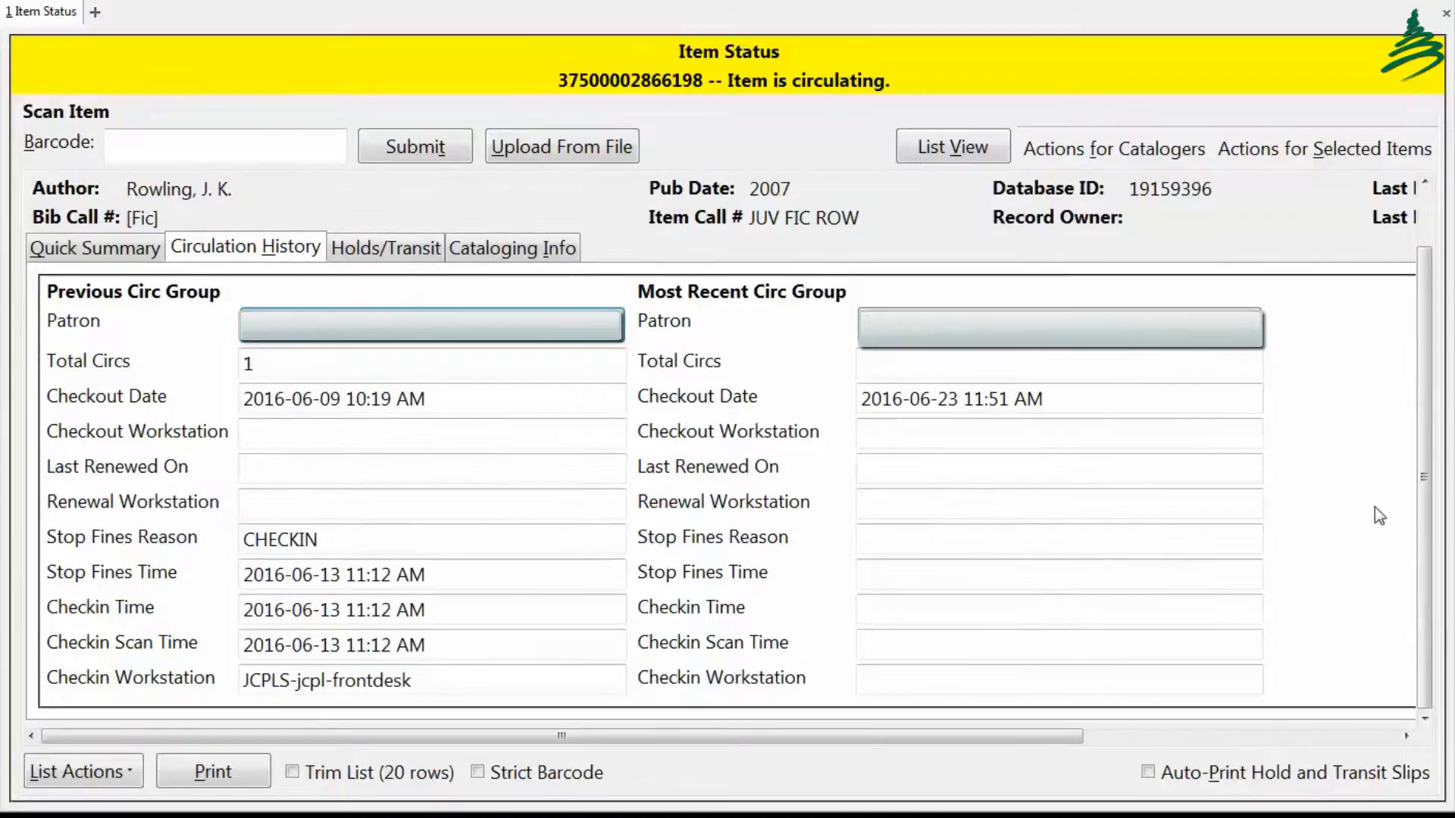
left_click(370, 250)
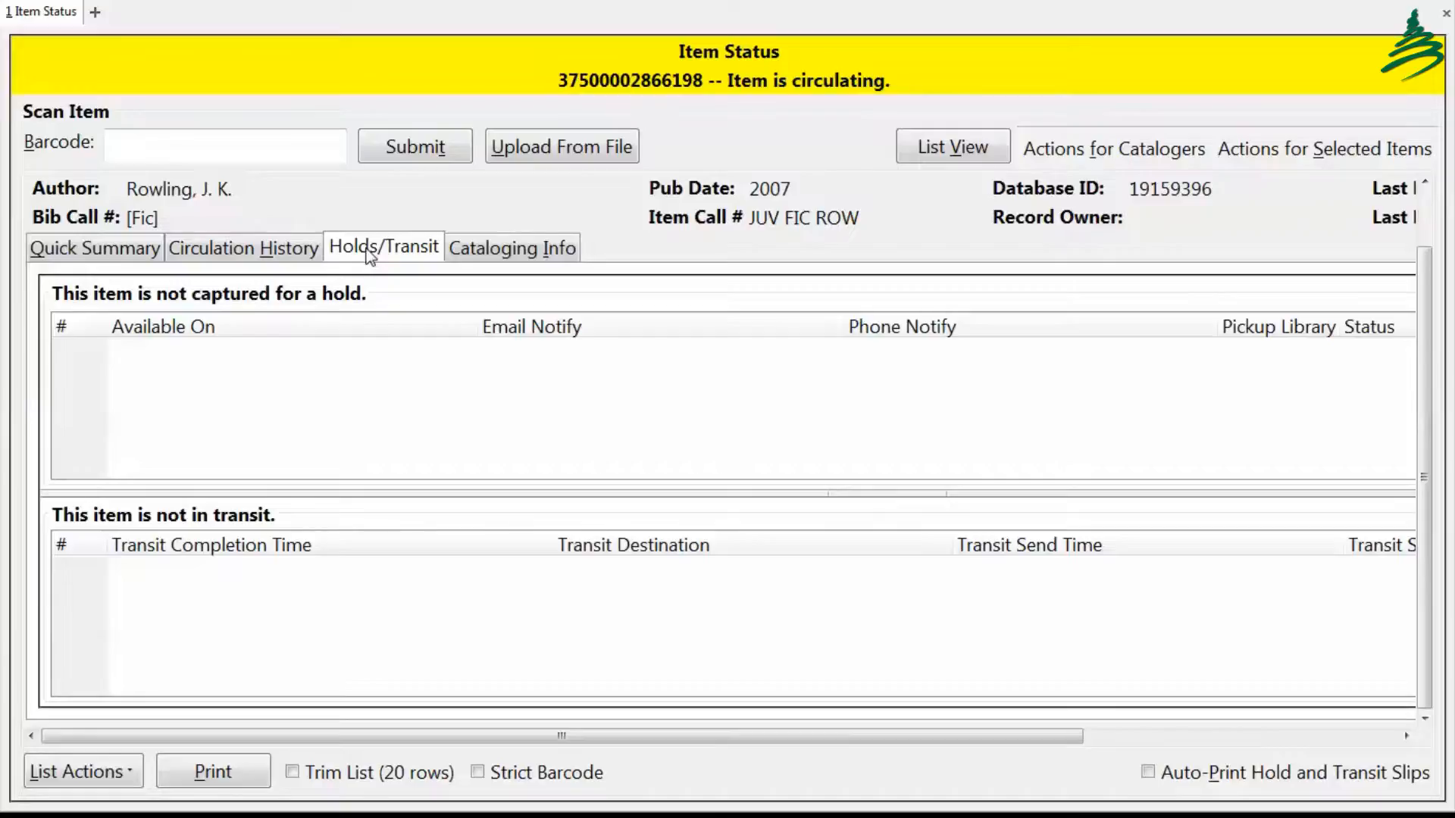
left_click(512, 252)
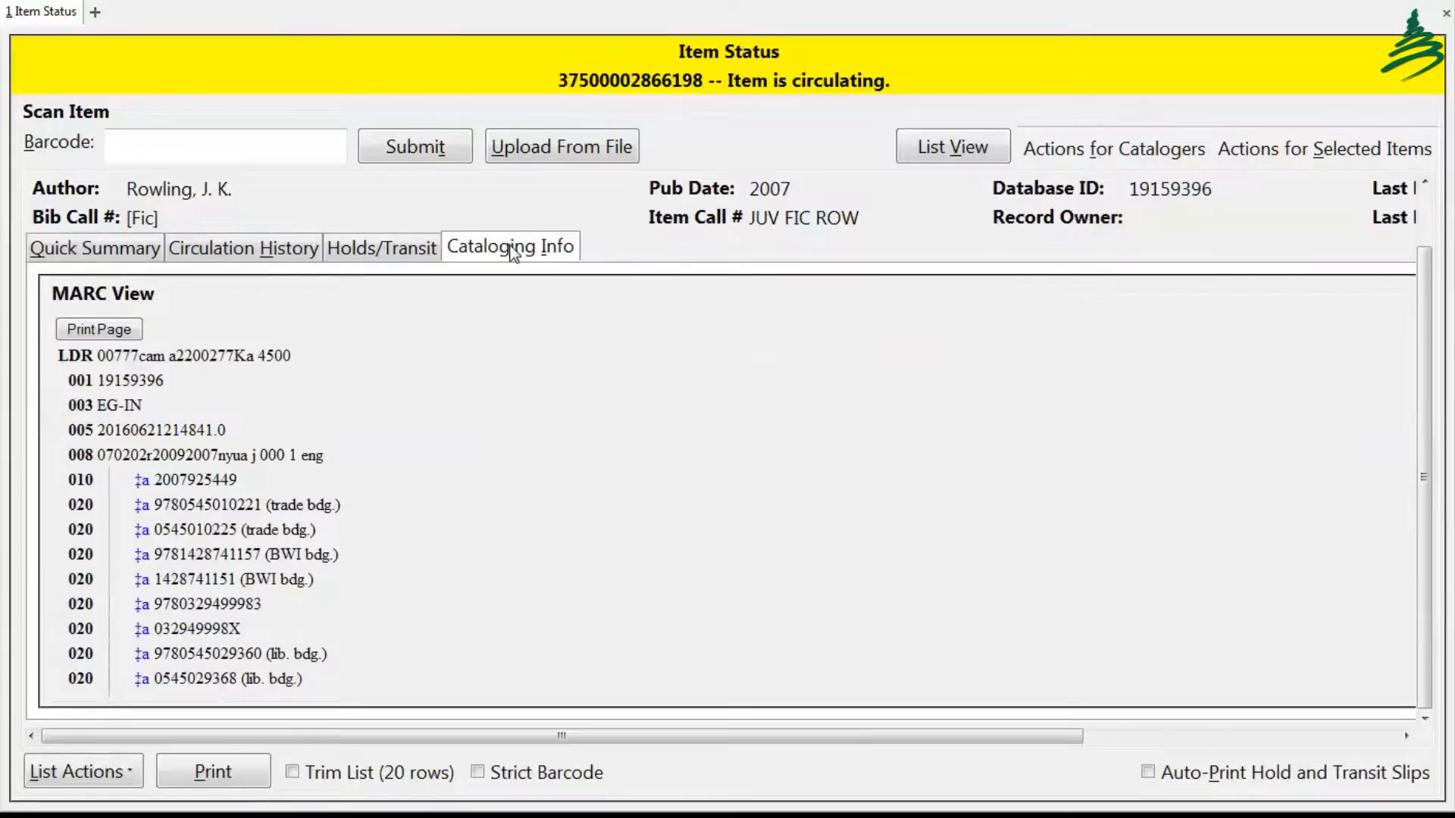
Step: Examine the item's MARC record down to its subject headings
scroll(508, 467, "down", 10)
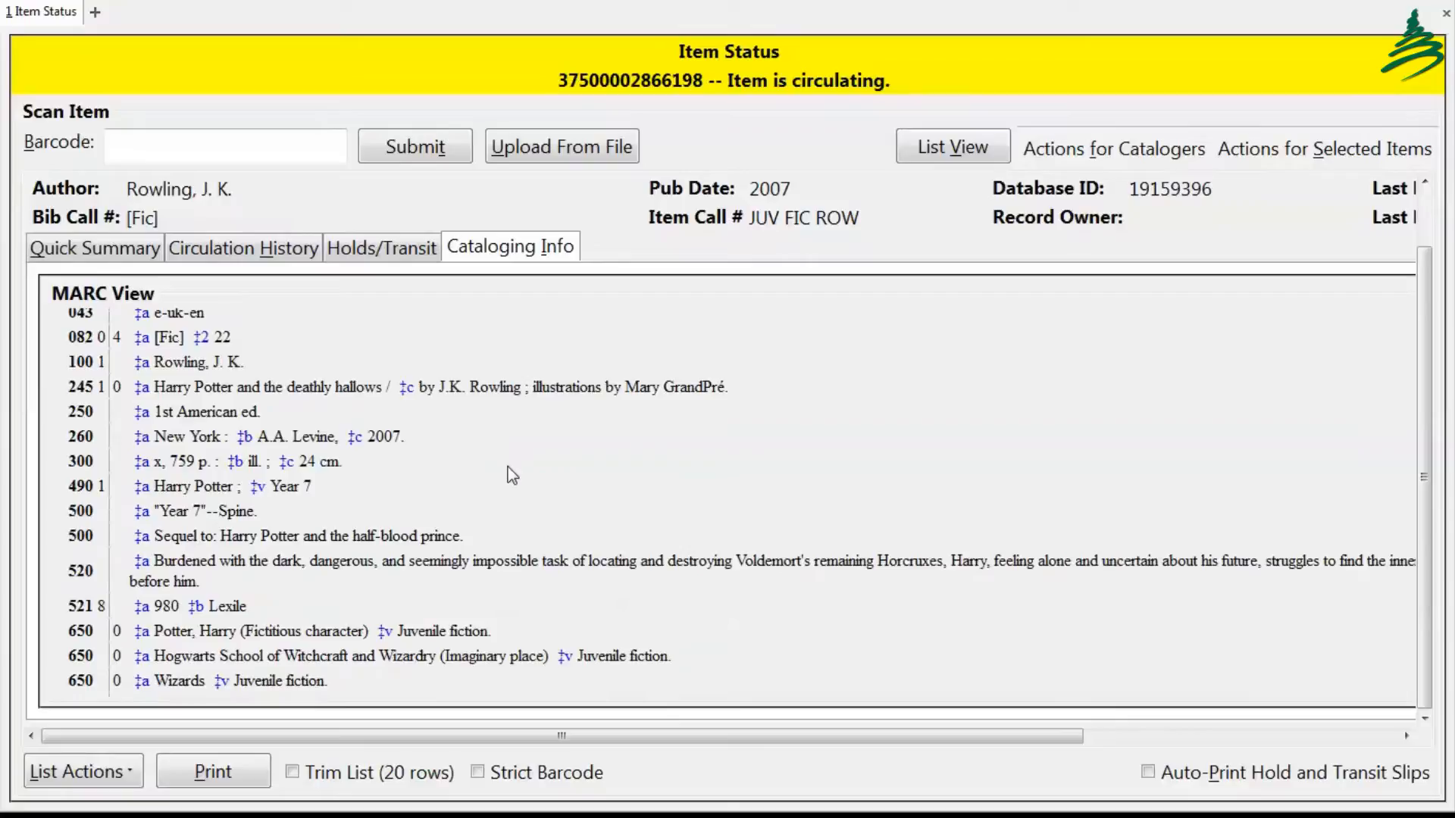
scroll(508, 467, "down", 3)
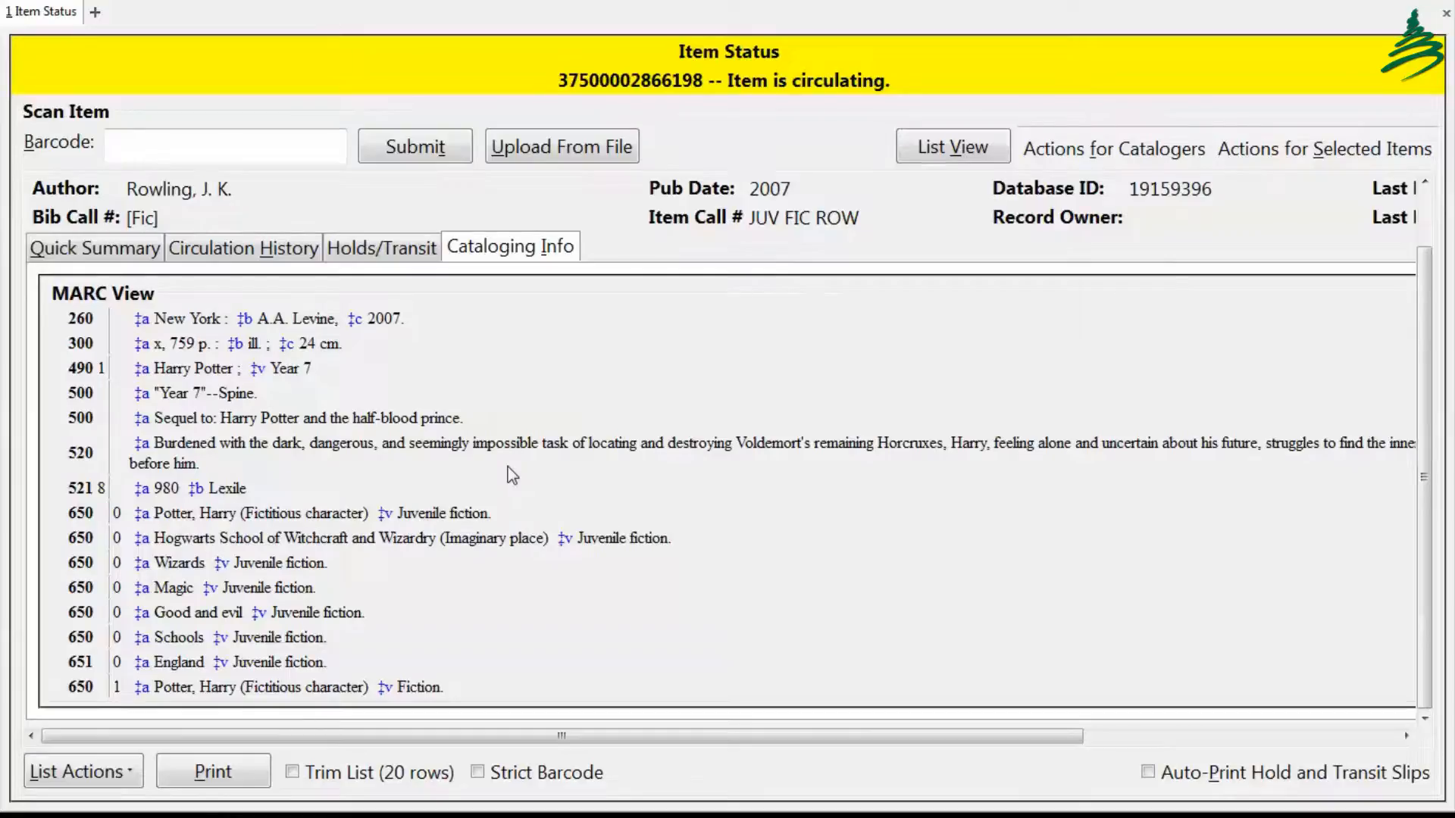
scroll(508, 467, "up", 2)
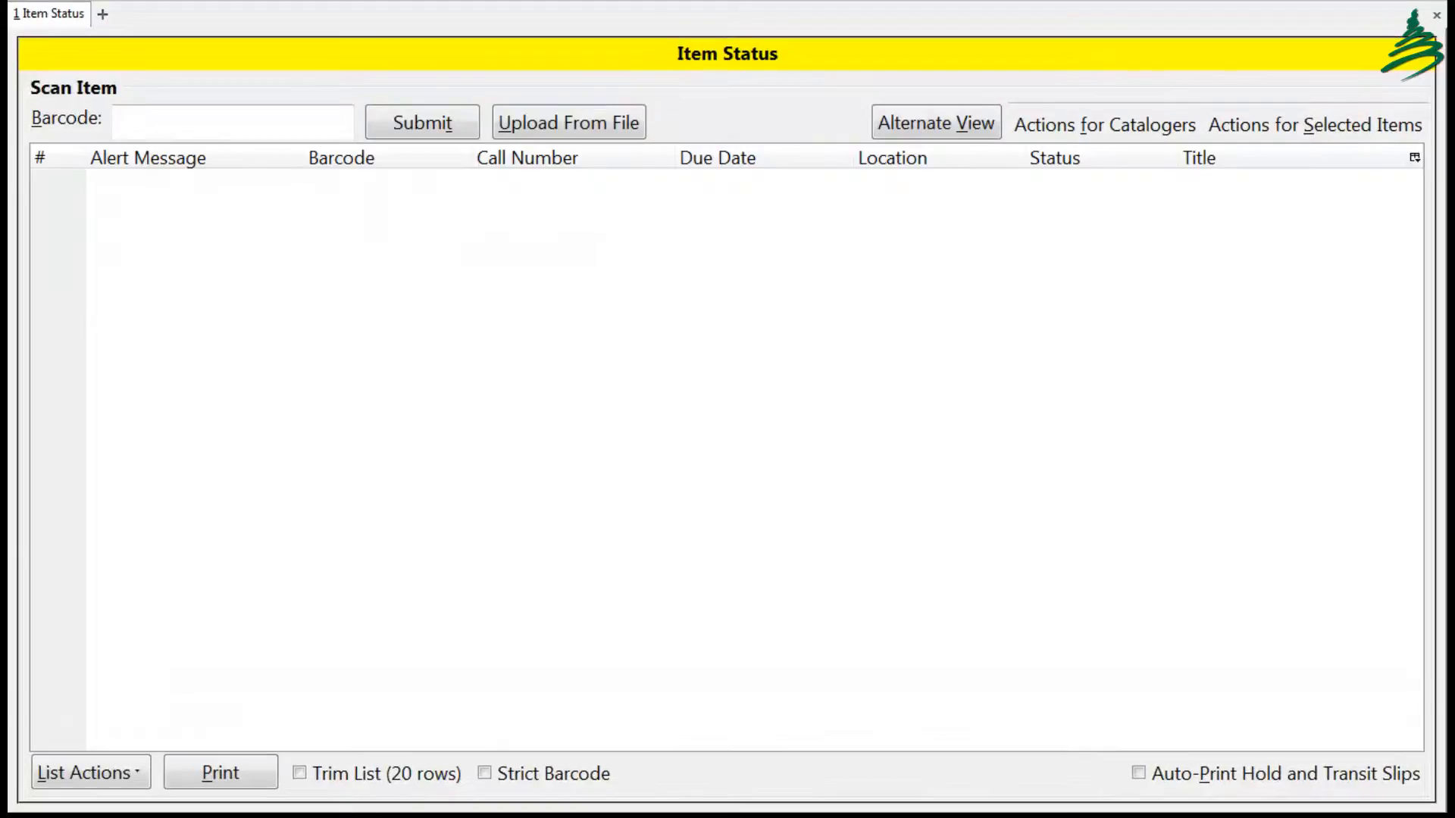
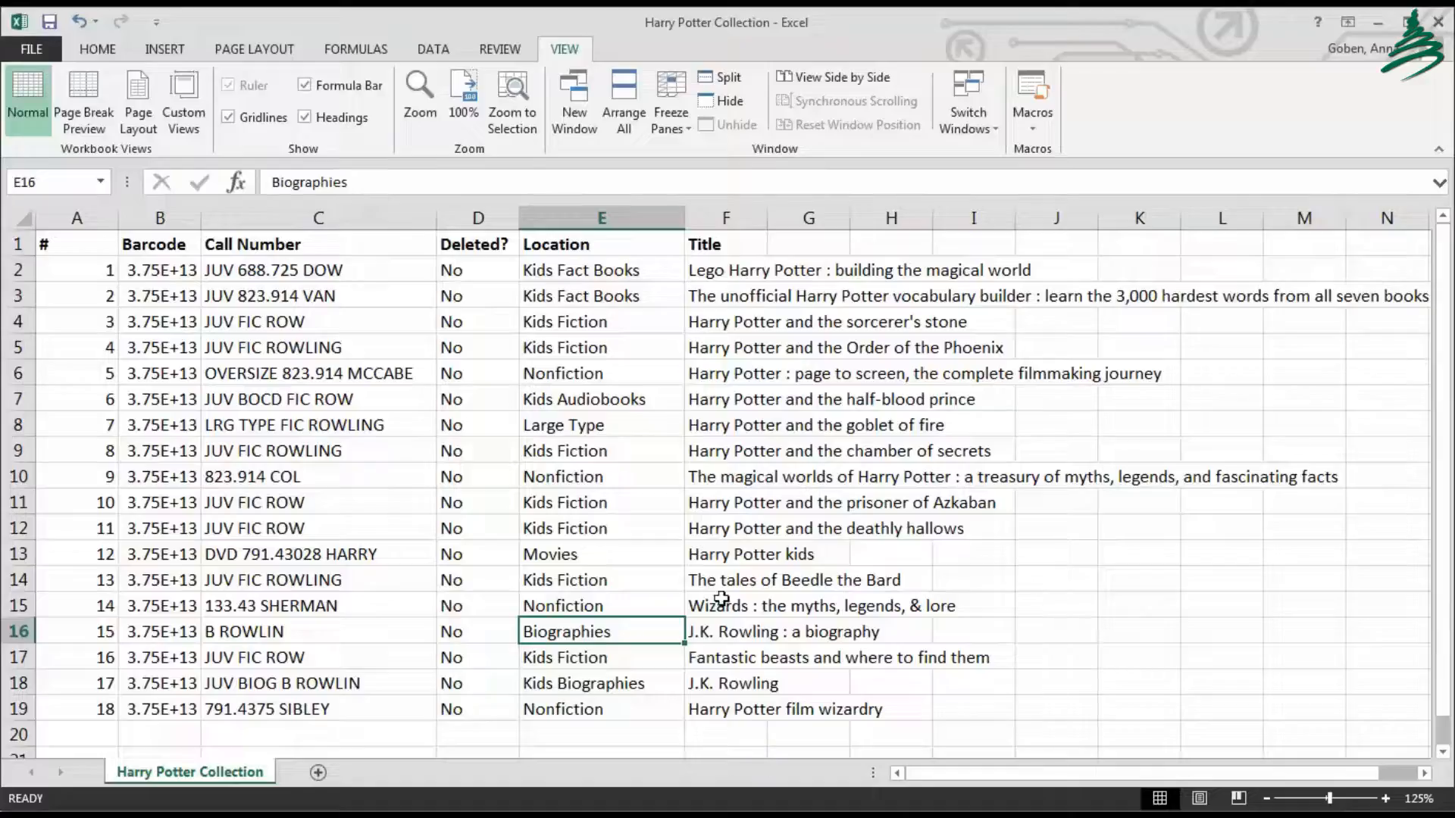
Step: Format the Barcode column of the Harry Potter Collection workbook in Excel with the Special number category
left_click(157, 219)
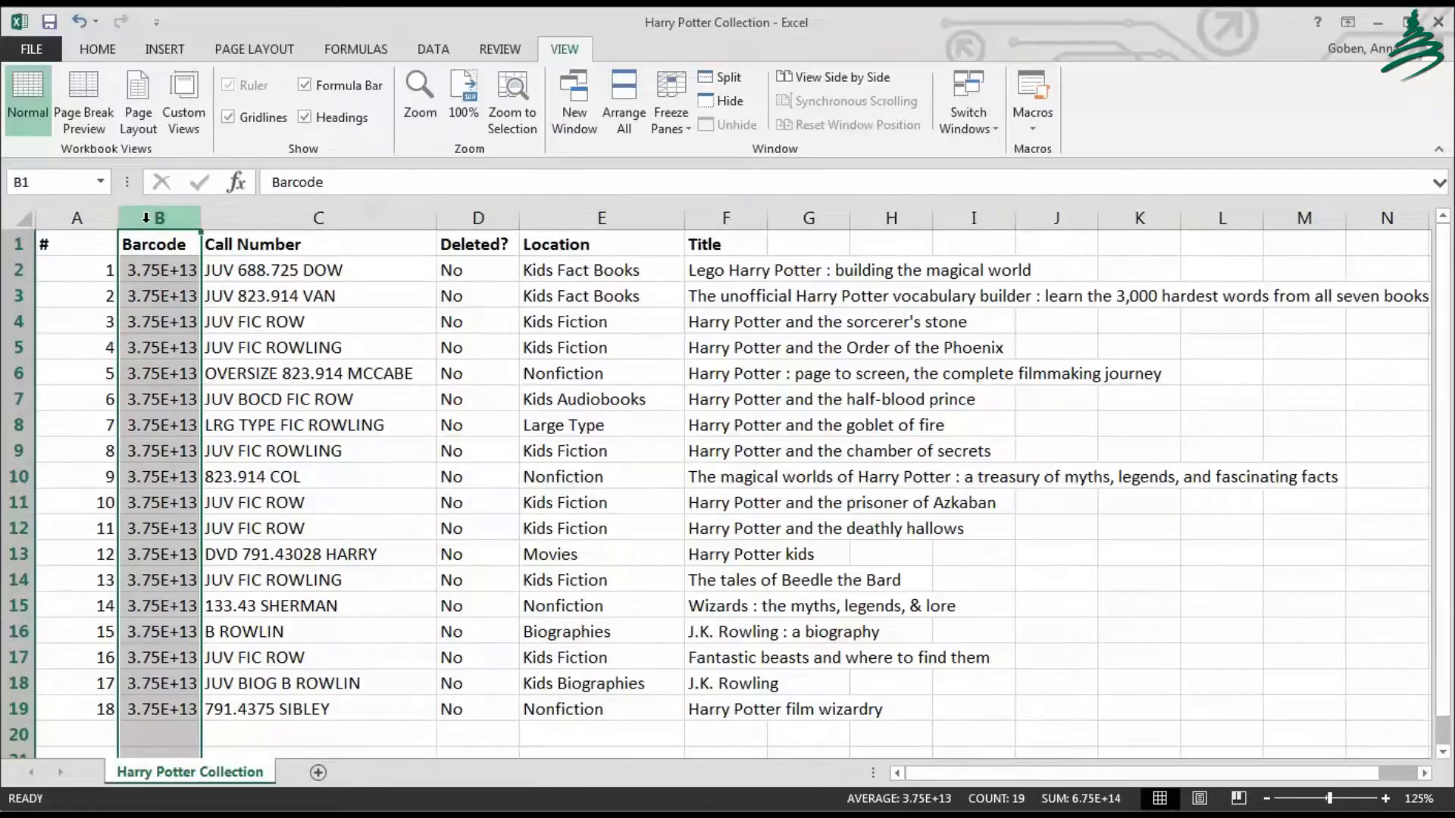
right_click(146, 218)
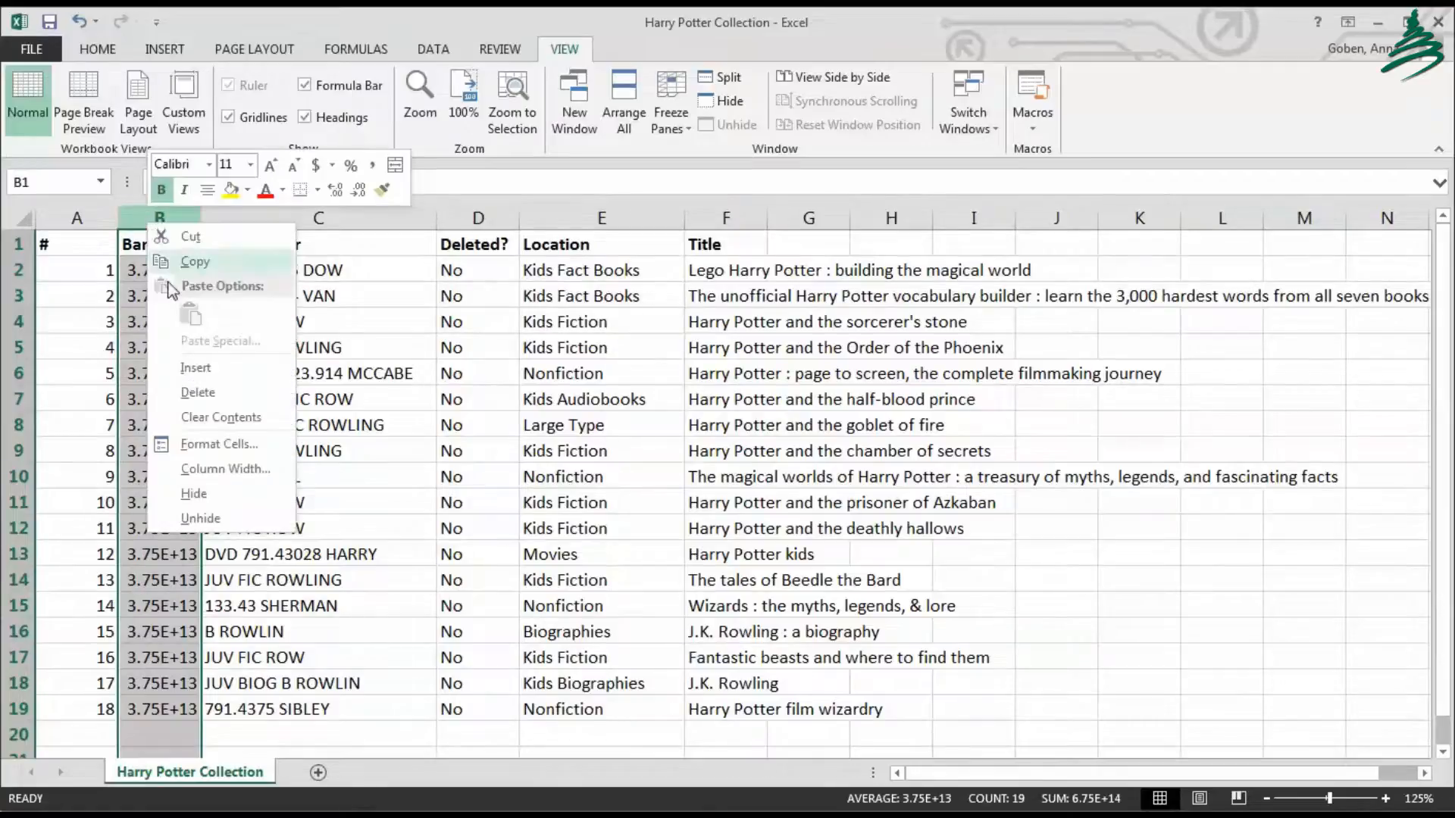
left_click(232, 454)
left_click_drag(239, 210, 636, 227)
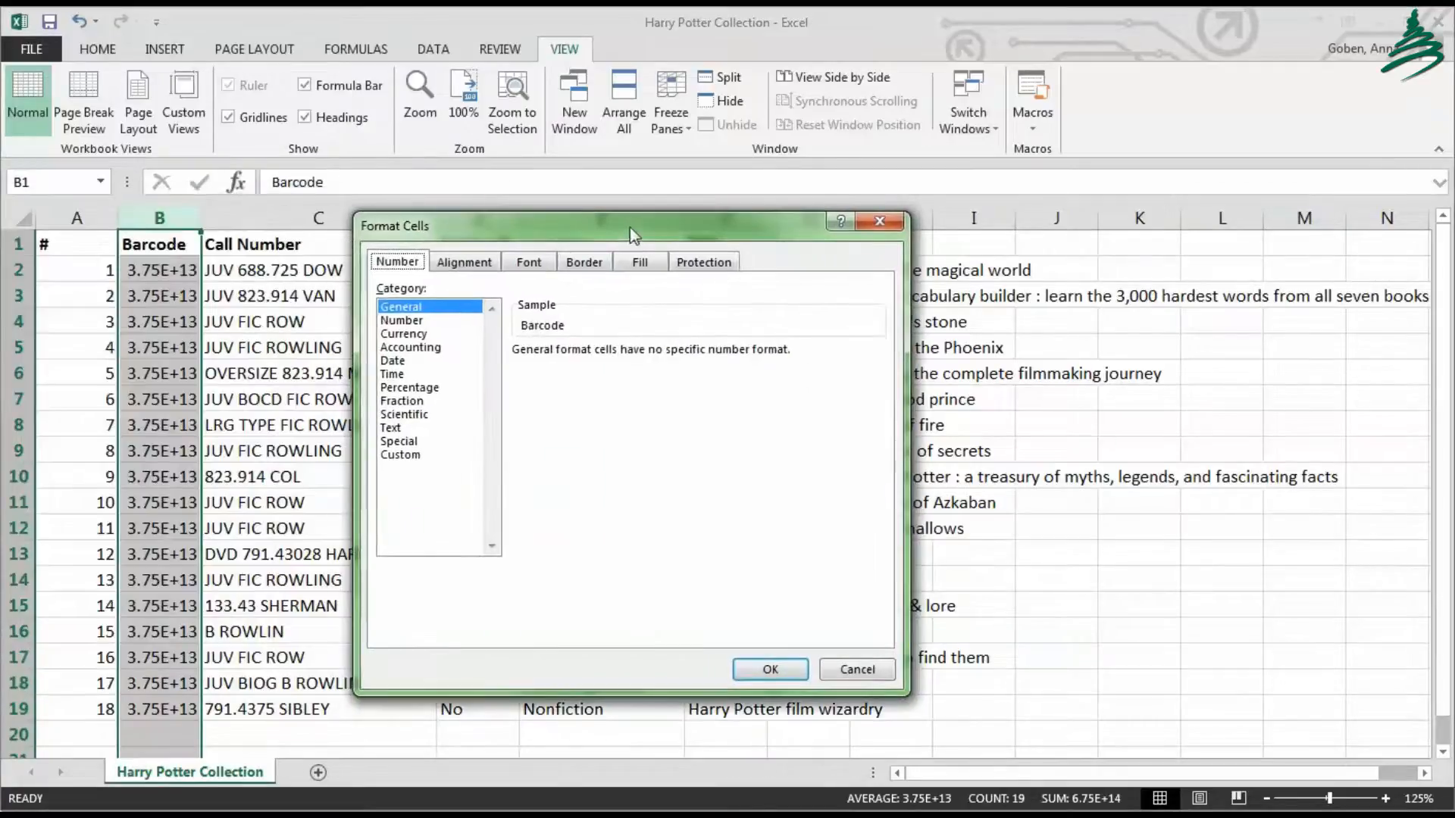
left_click(421, 442)
left_click(788, 672)
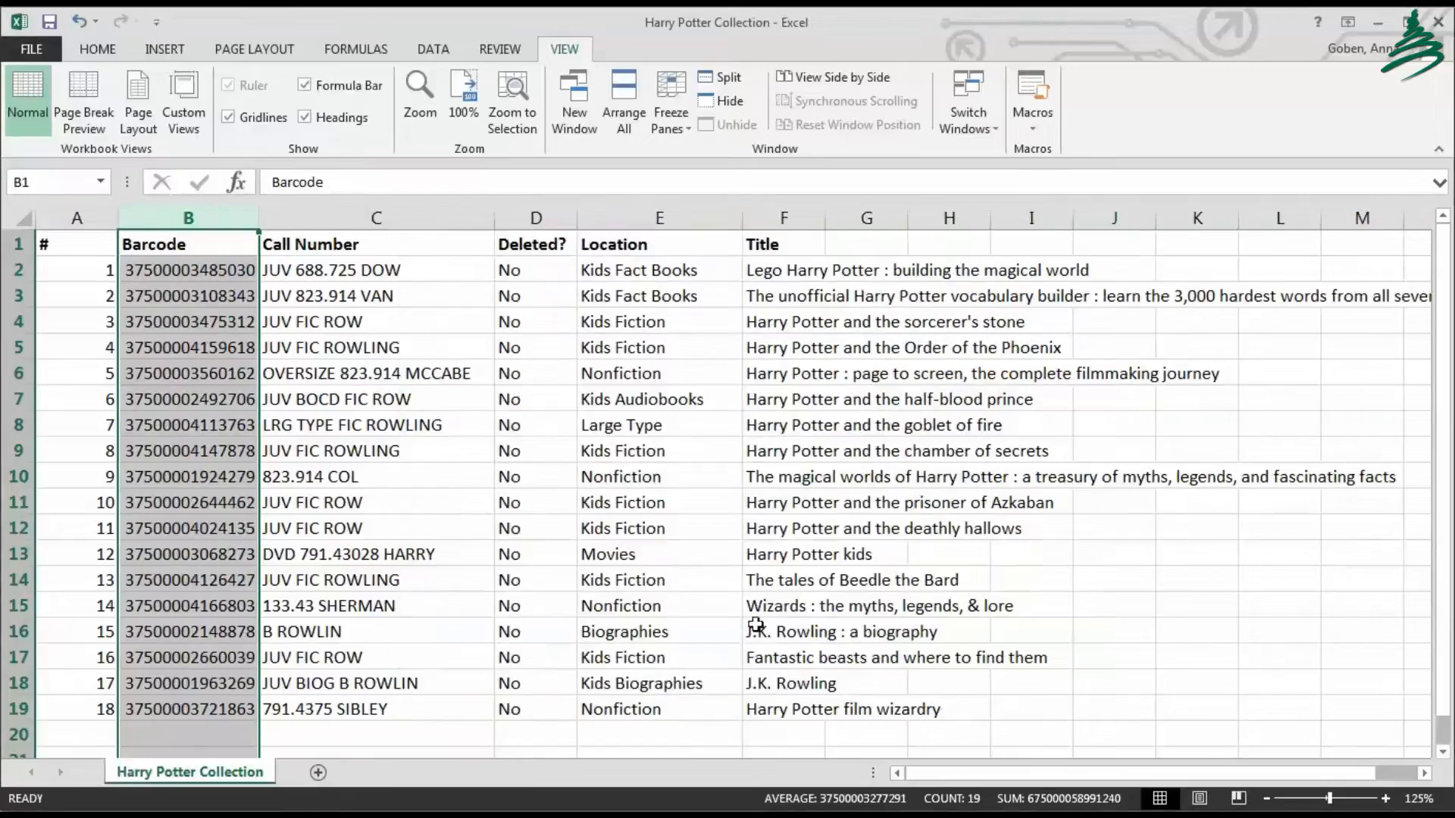
left_click(415, 451)
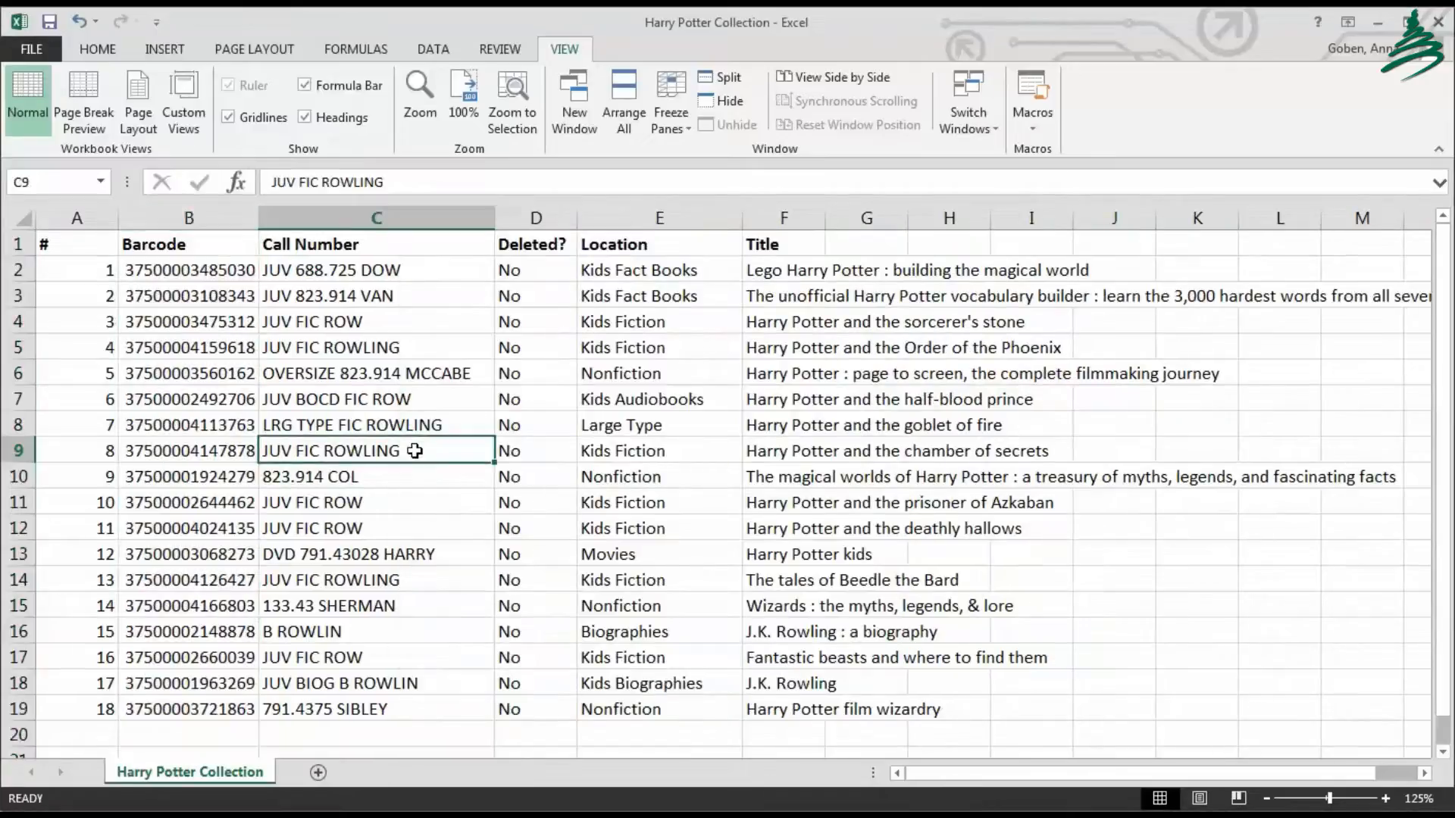
Step: Delete the # column and the Call Number through Title columns, leaving only the barcodes
left_click(76, 218)
right_click(76, 217)
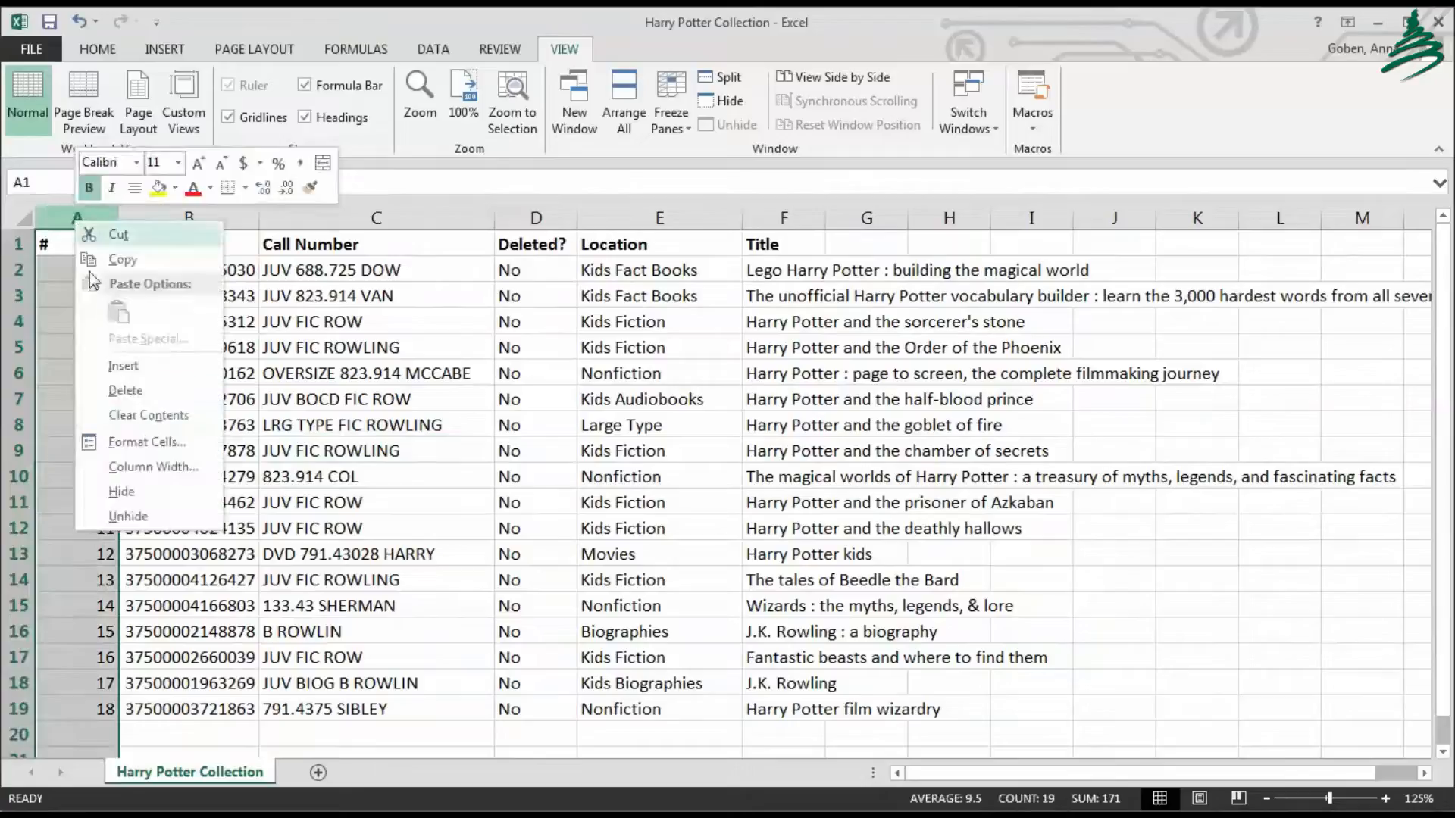
left_click(136, 398)
left_click_drag(246, 217, 693, 209)
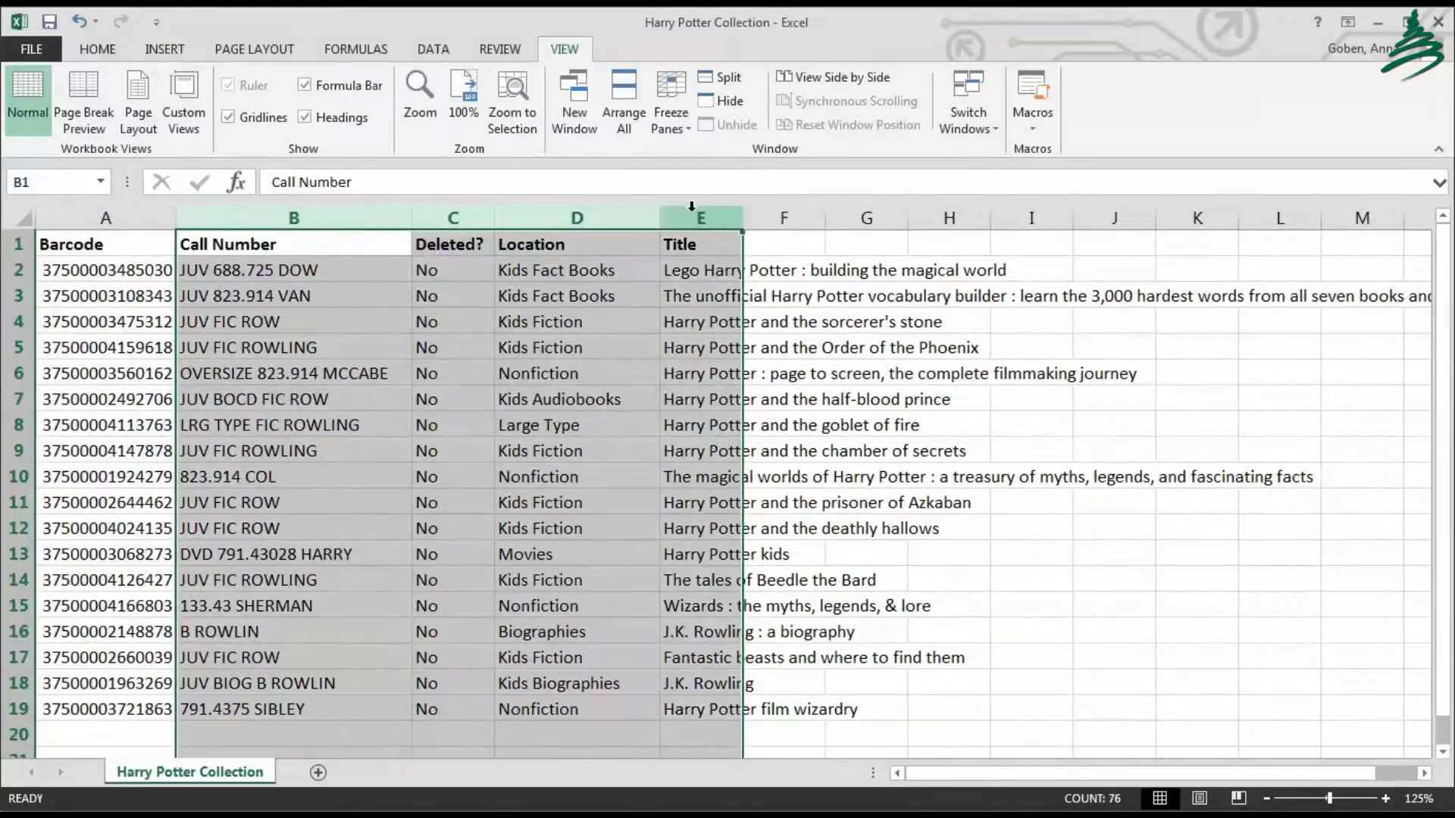
right_click(693, 213)
left_click(753, 390)
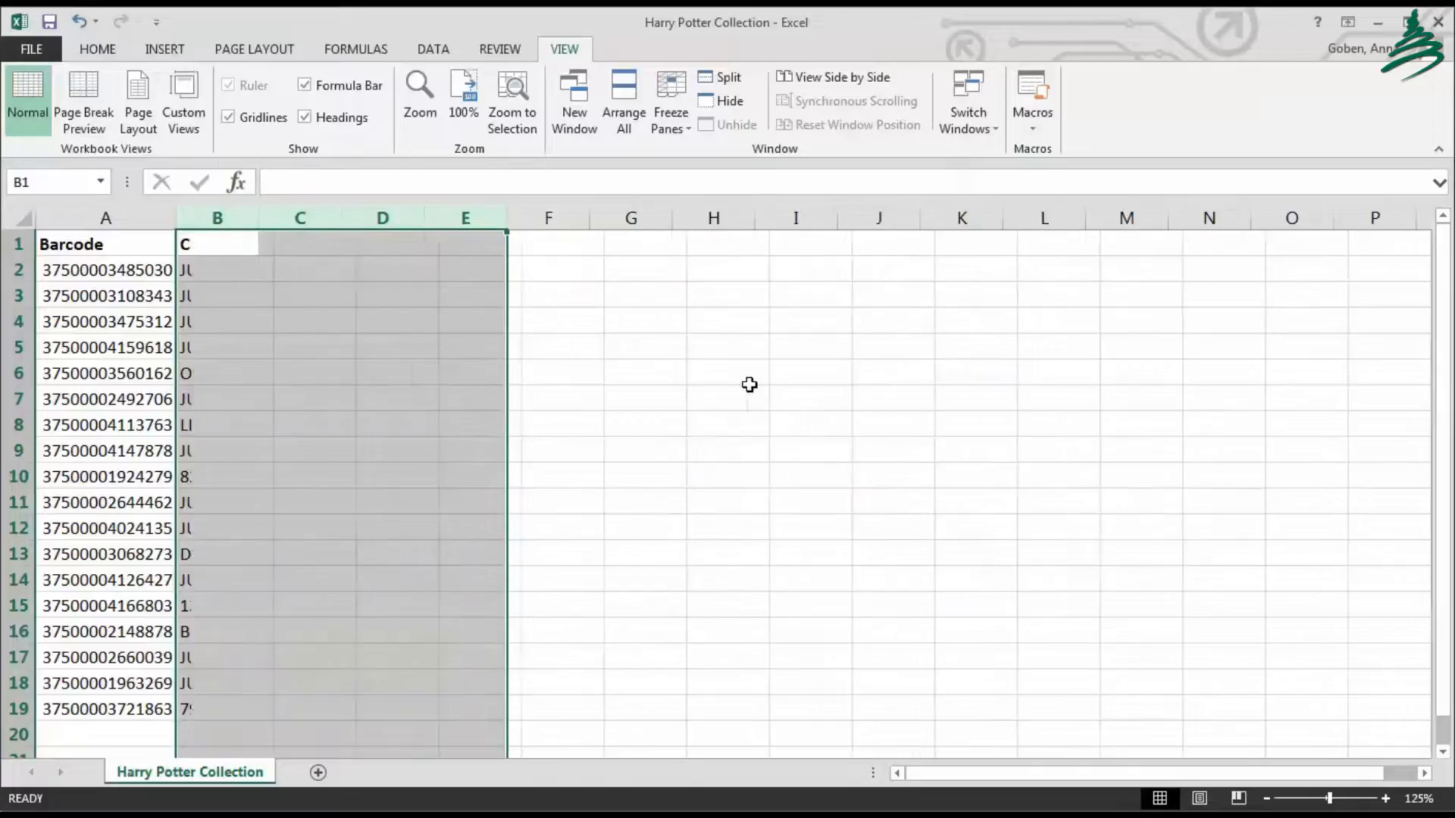
left_click(454, 390)
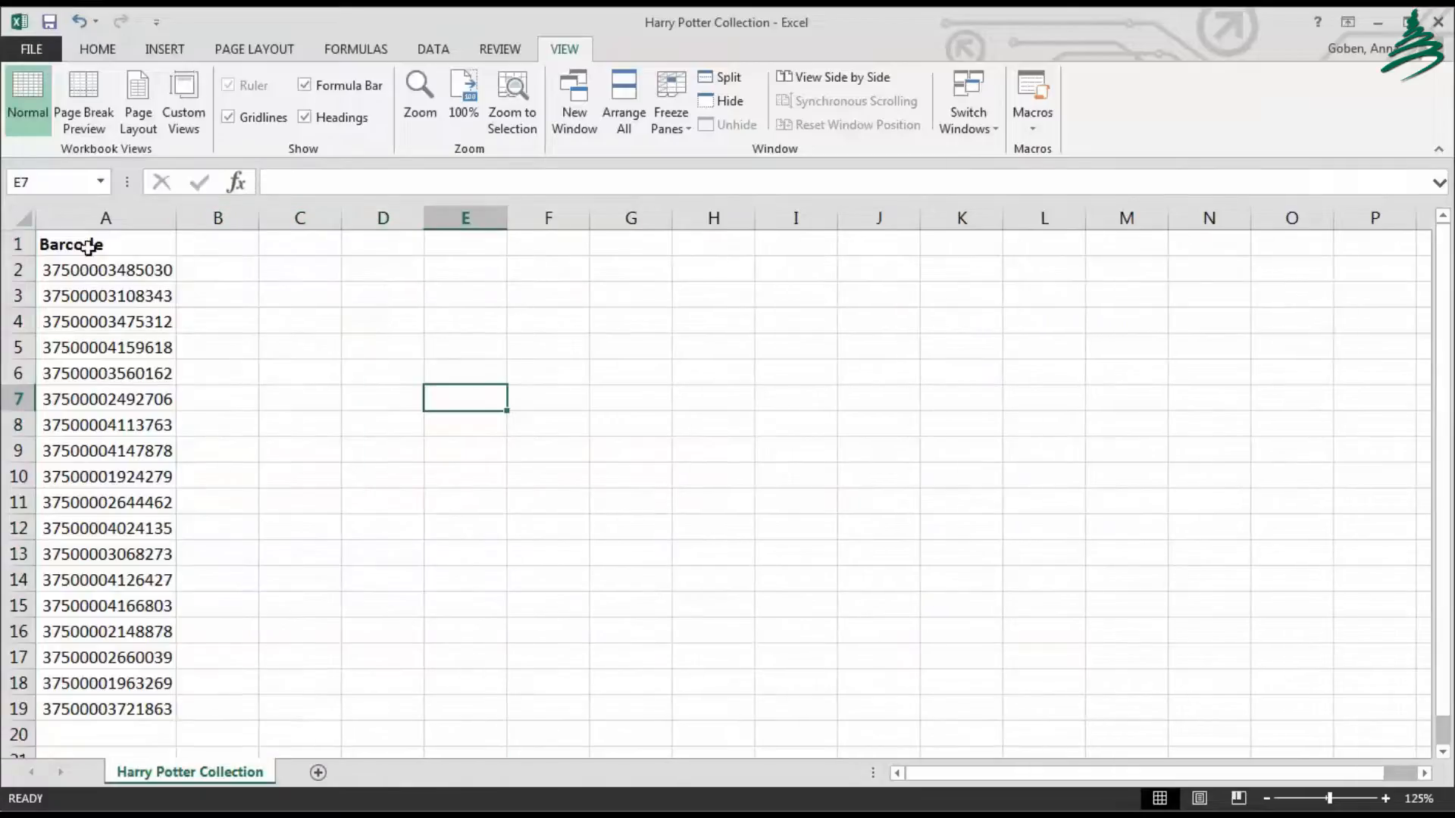
Step: Delete the header row above the barcodes
left_click(17, 244)
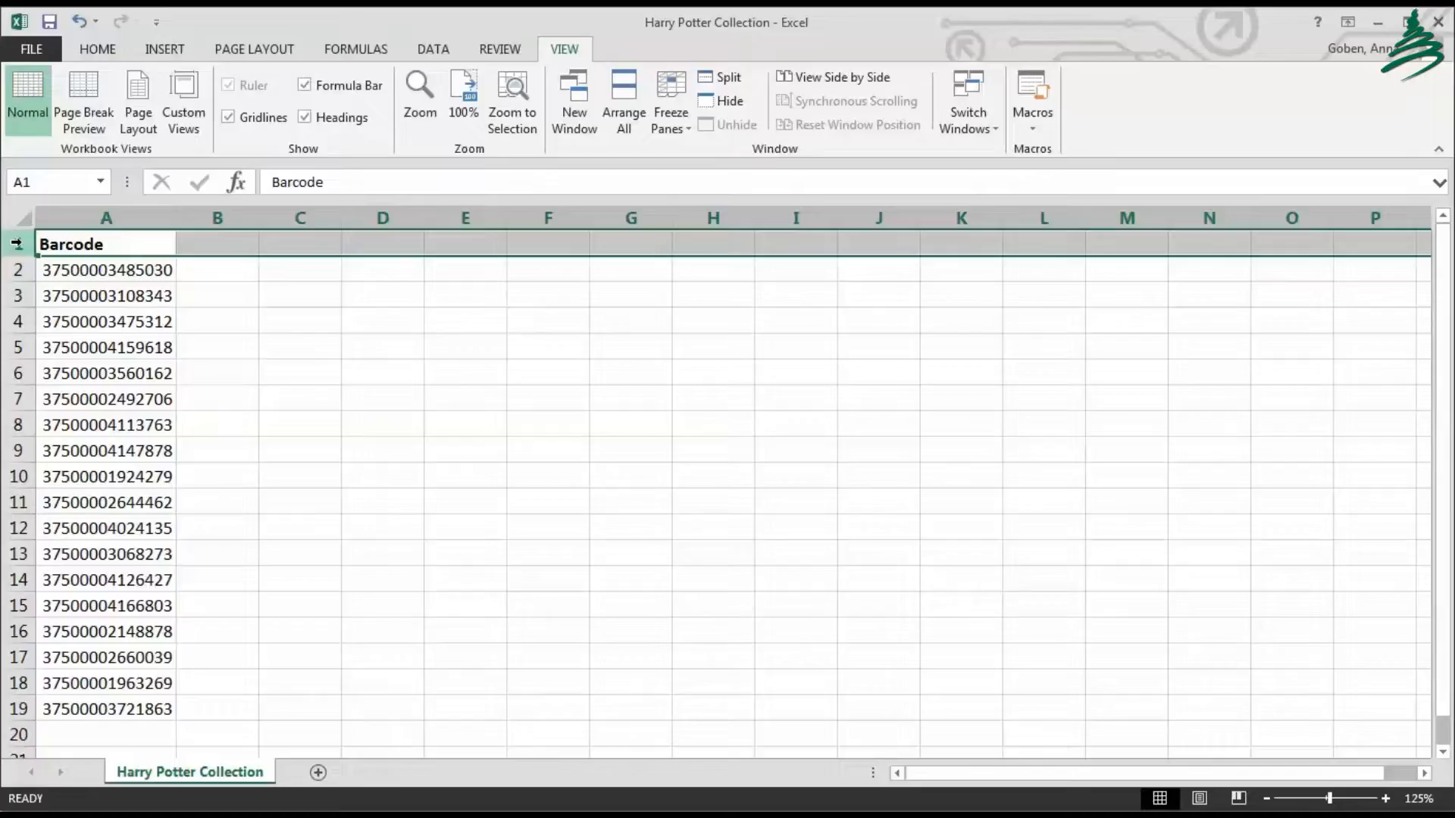
right_click(16, 243)
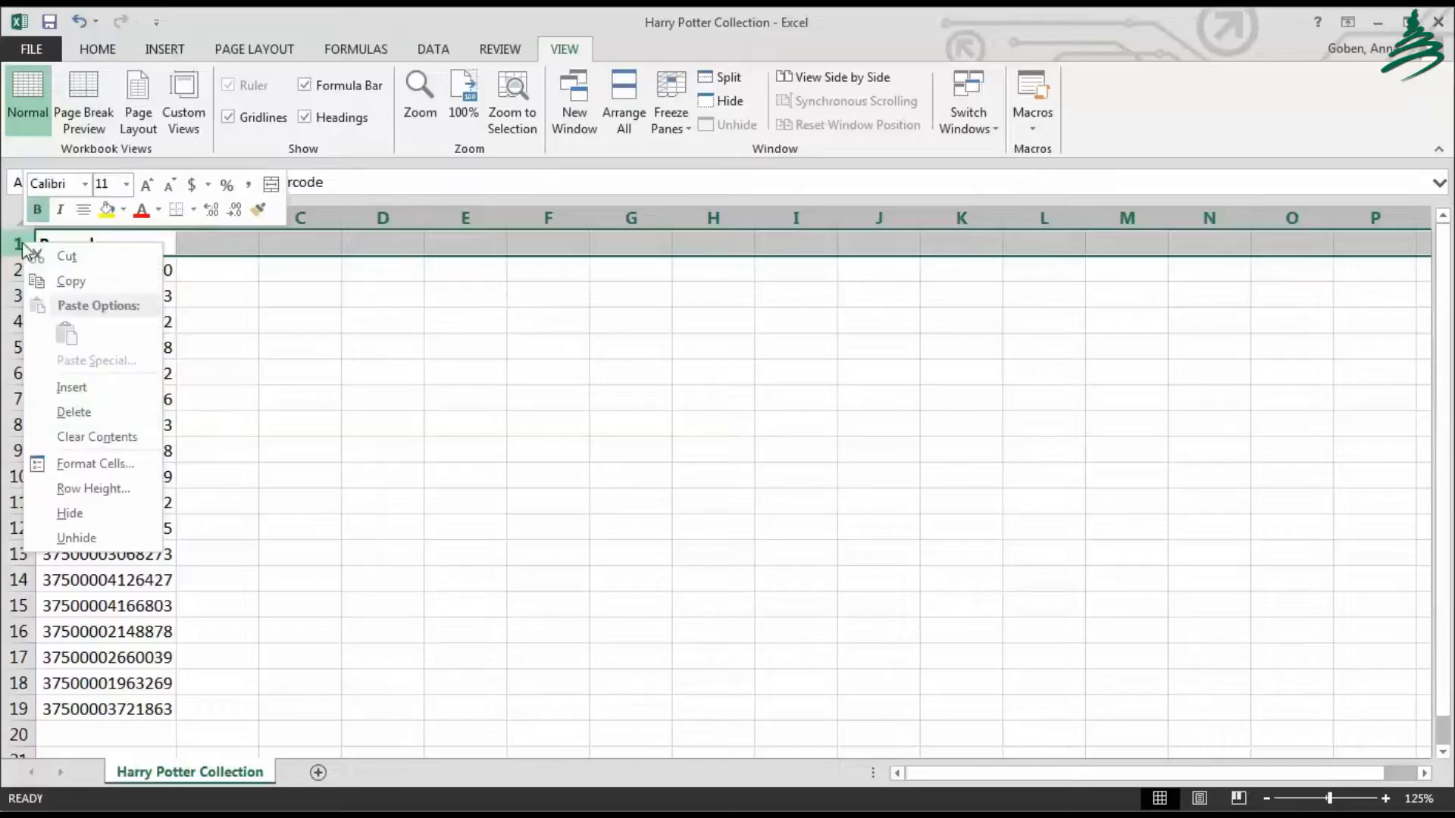
left_click(87, 412)
left_click(237, 390)
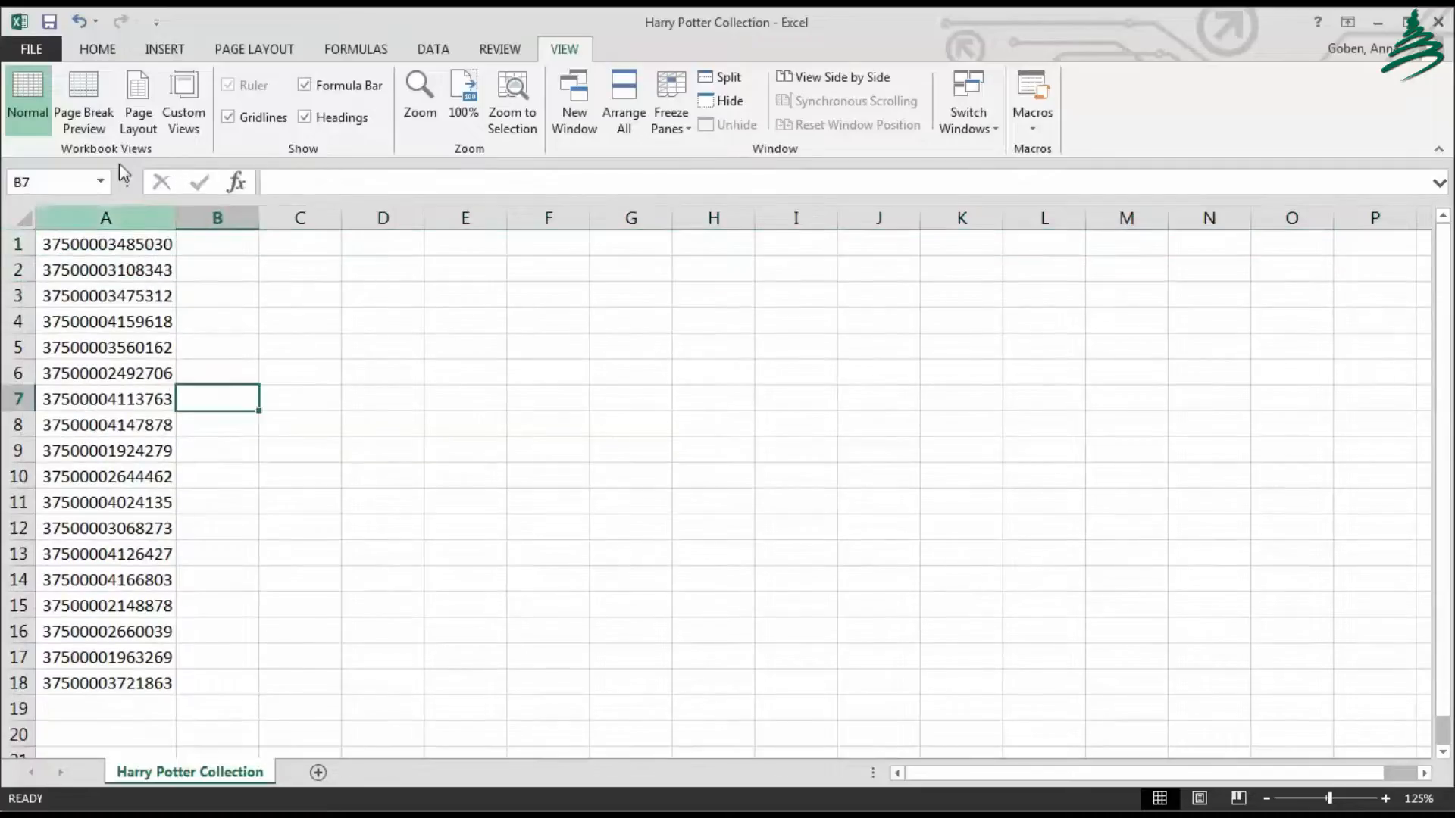
Step: Save the workbook on the Desktop as Example Barcodes in CSV (Comma delimited) format, keeping that format
left_click(35, 50)
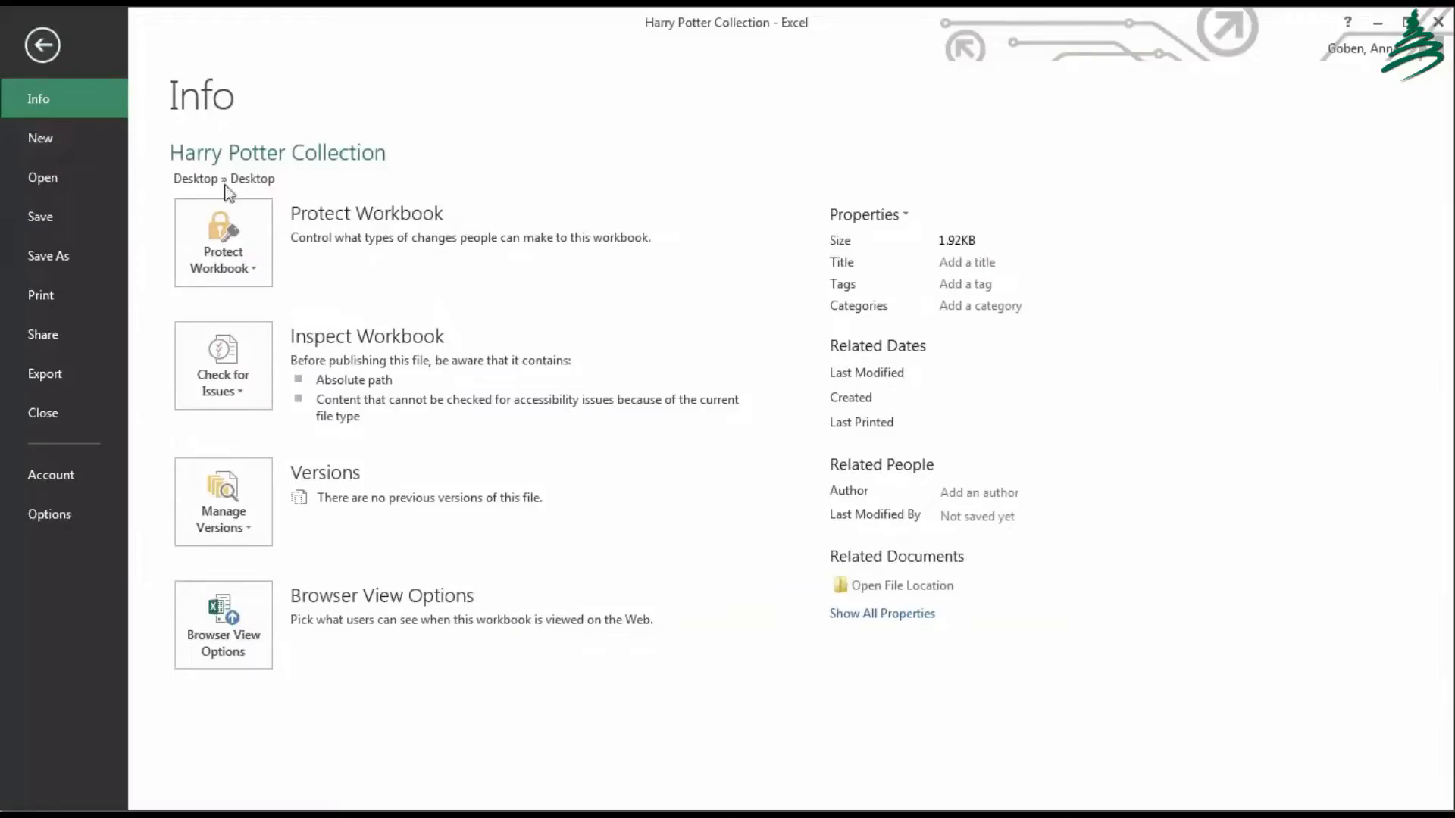
left_click(56, 261)
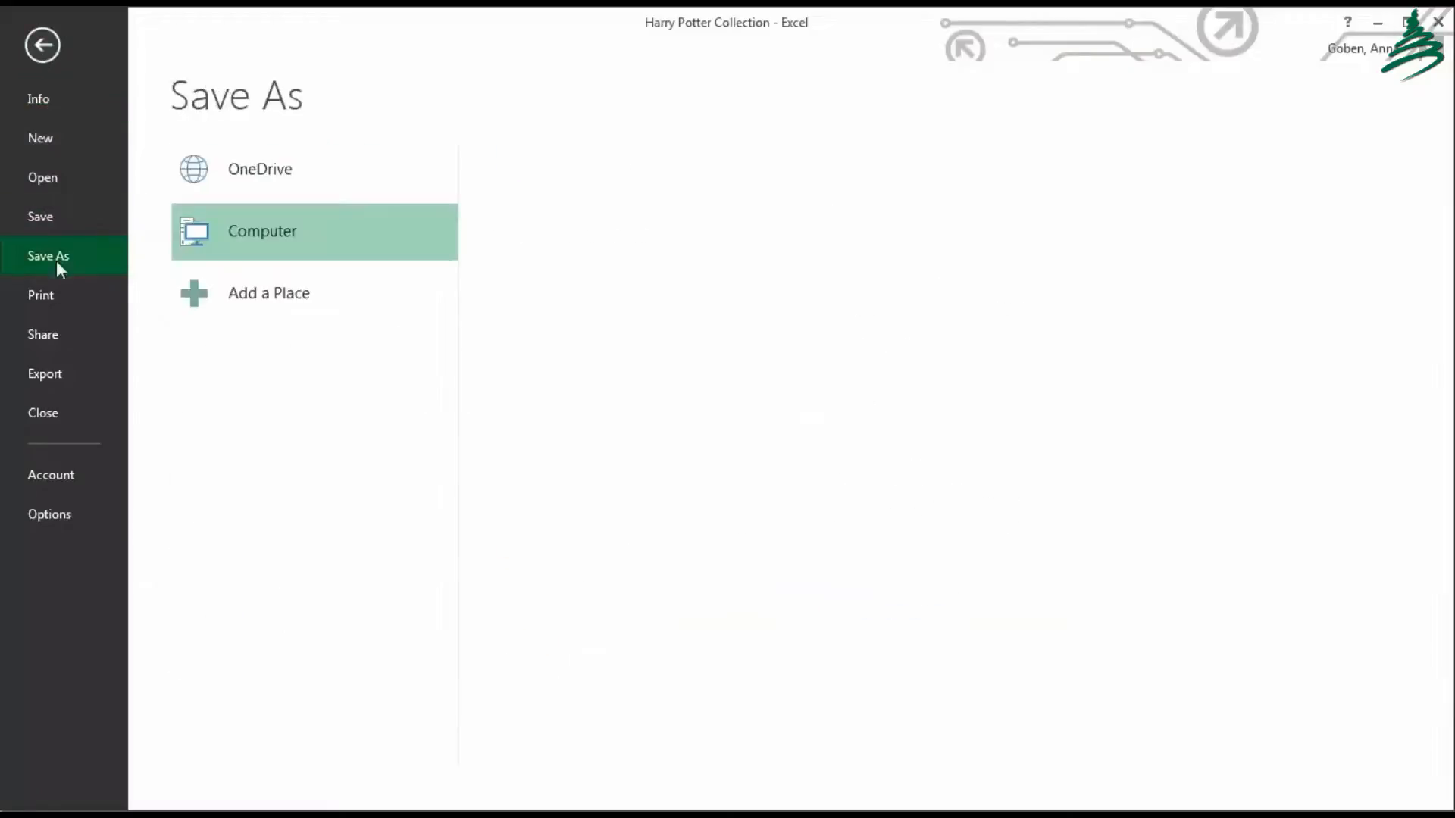
left_click(569, 250)
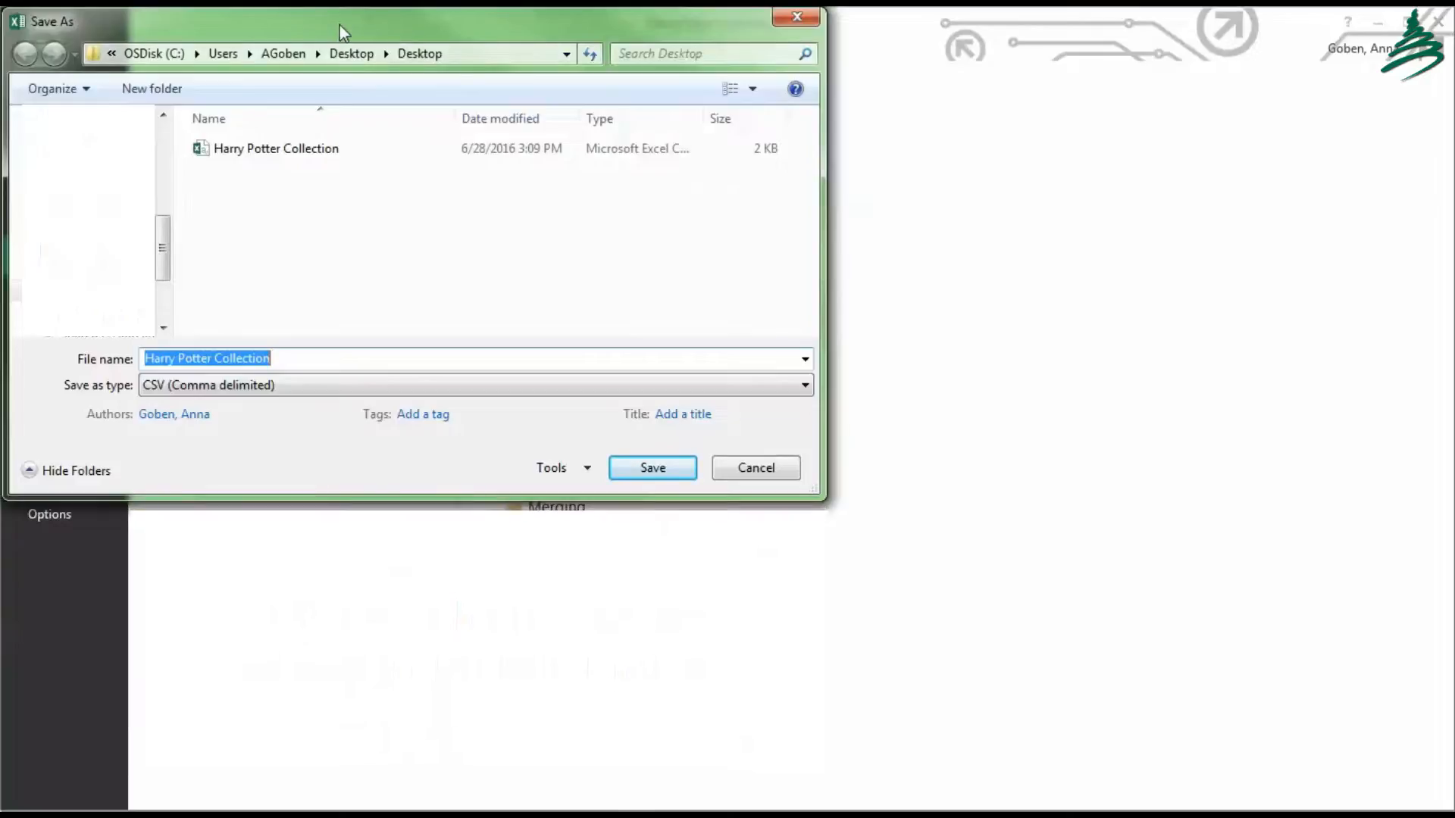
left_click_drag(340, 25, 482, 47)
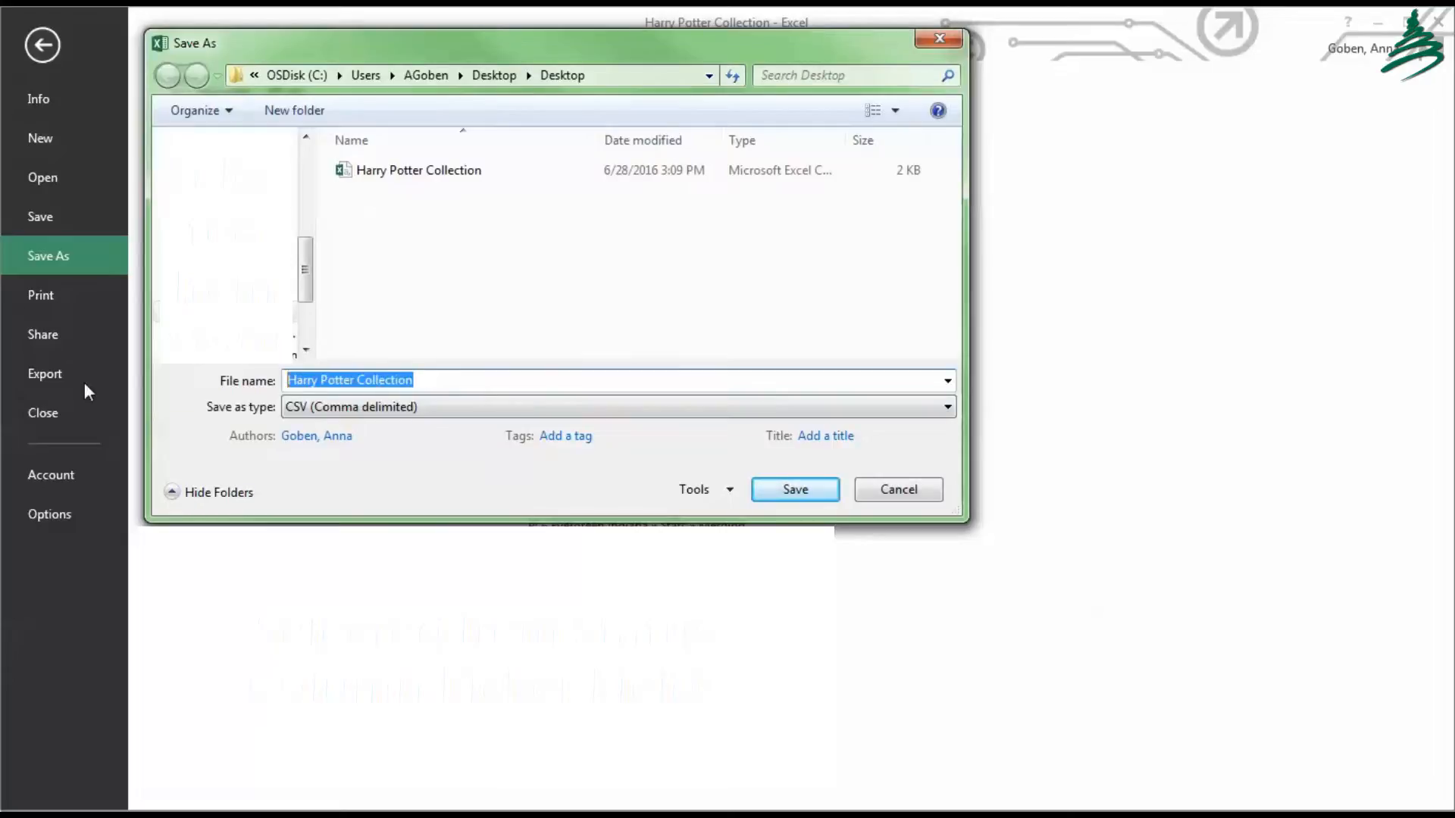
type("Examp")
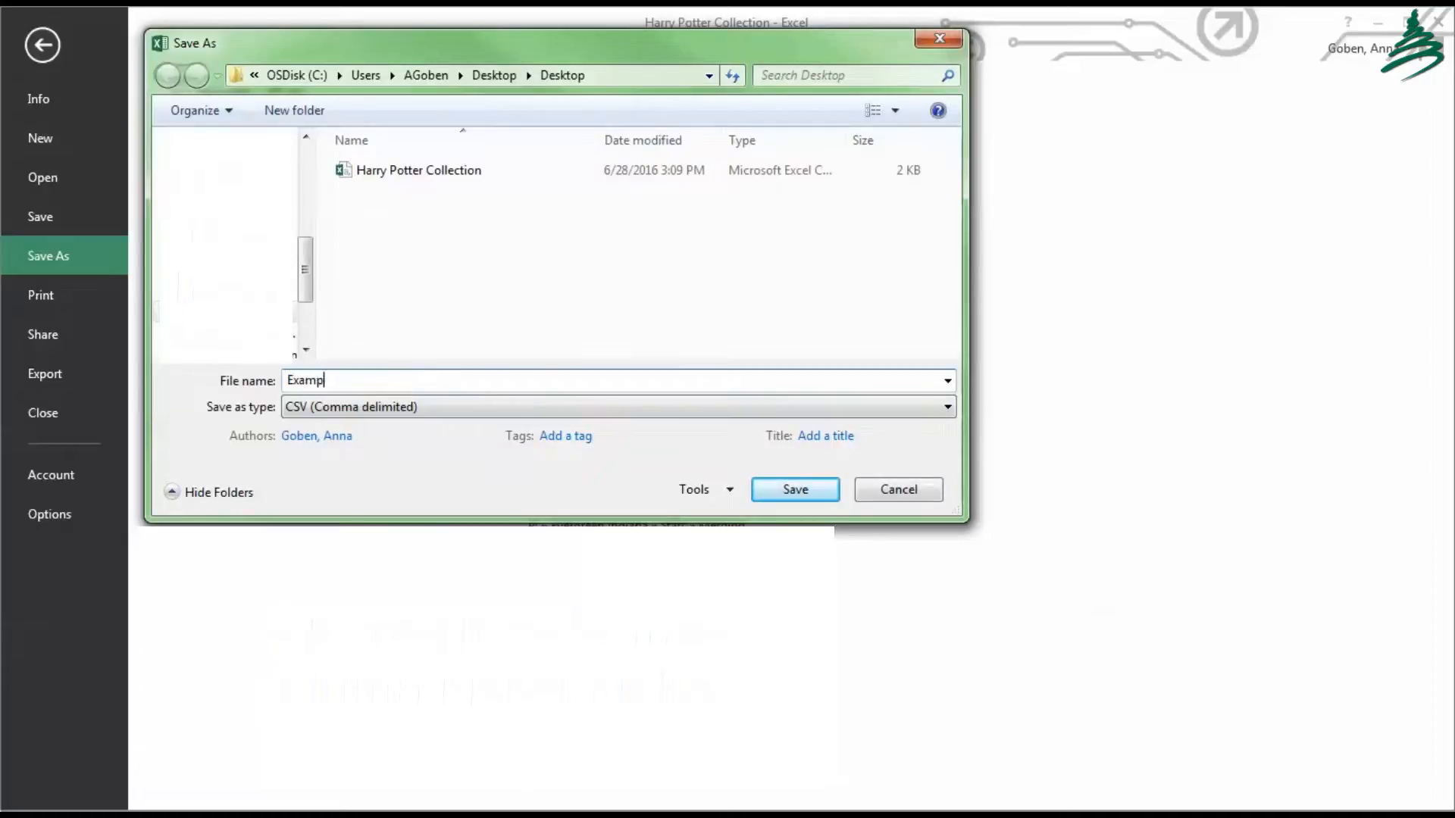
type("le Barcodes")
left_click(949, 407)
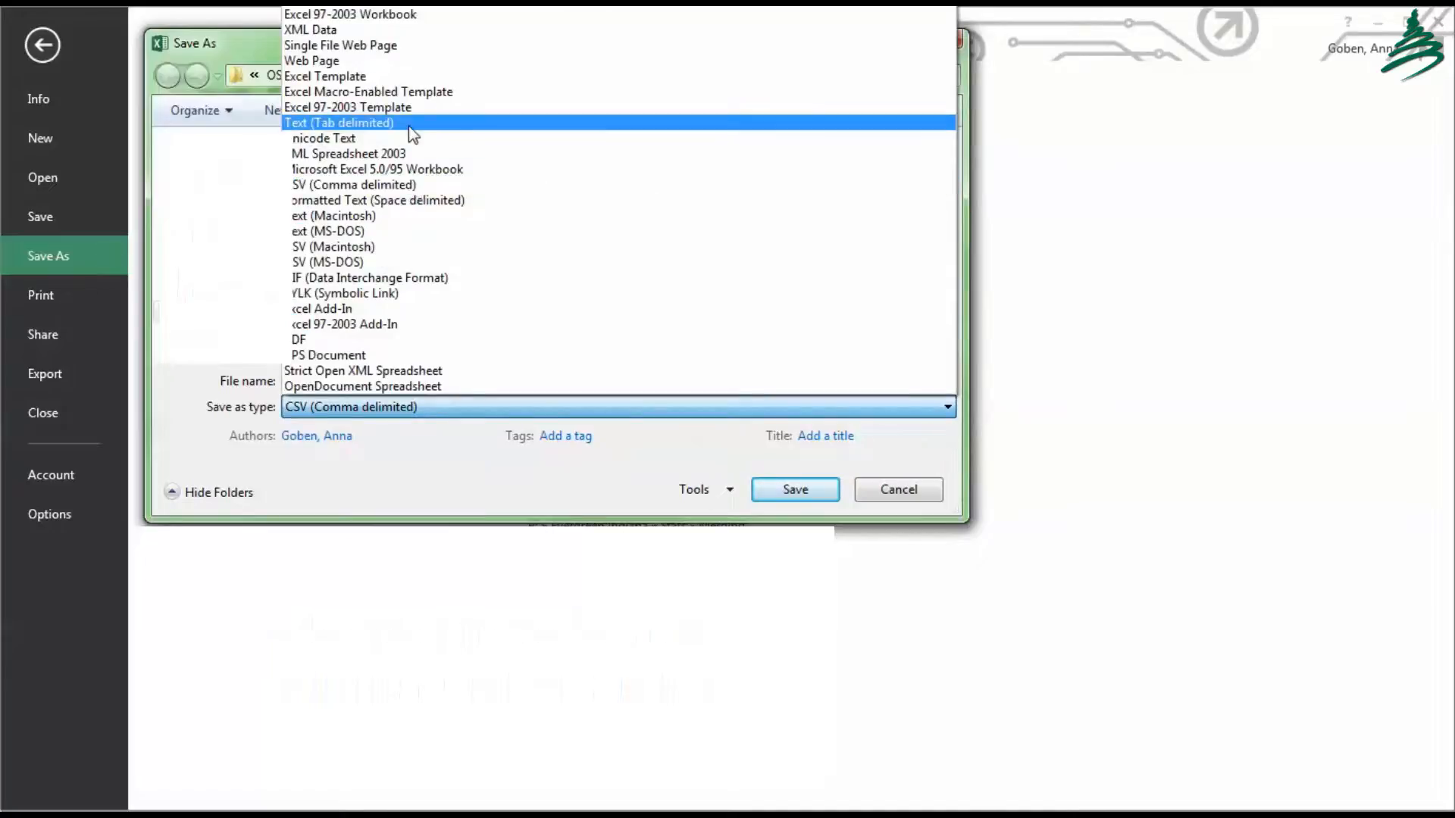
left_click(420, 187)
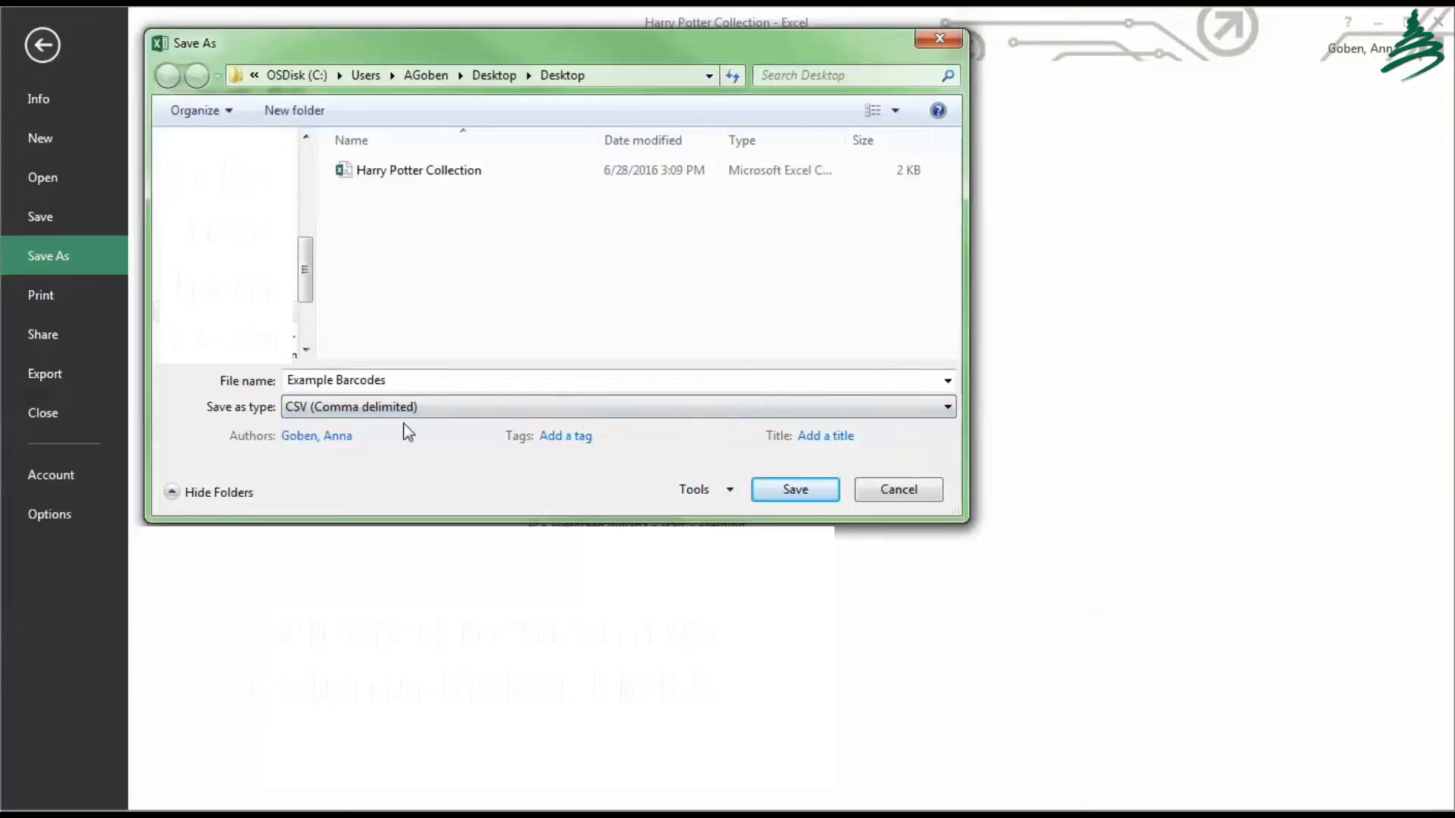
left_click(796, 493)
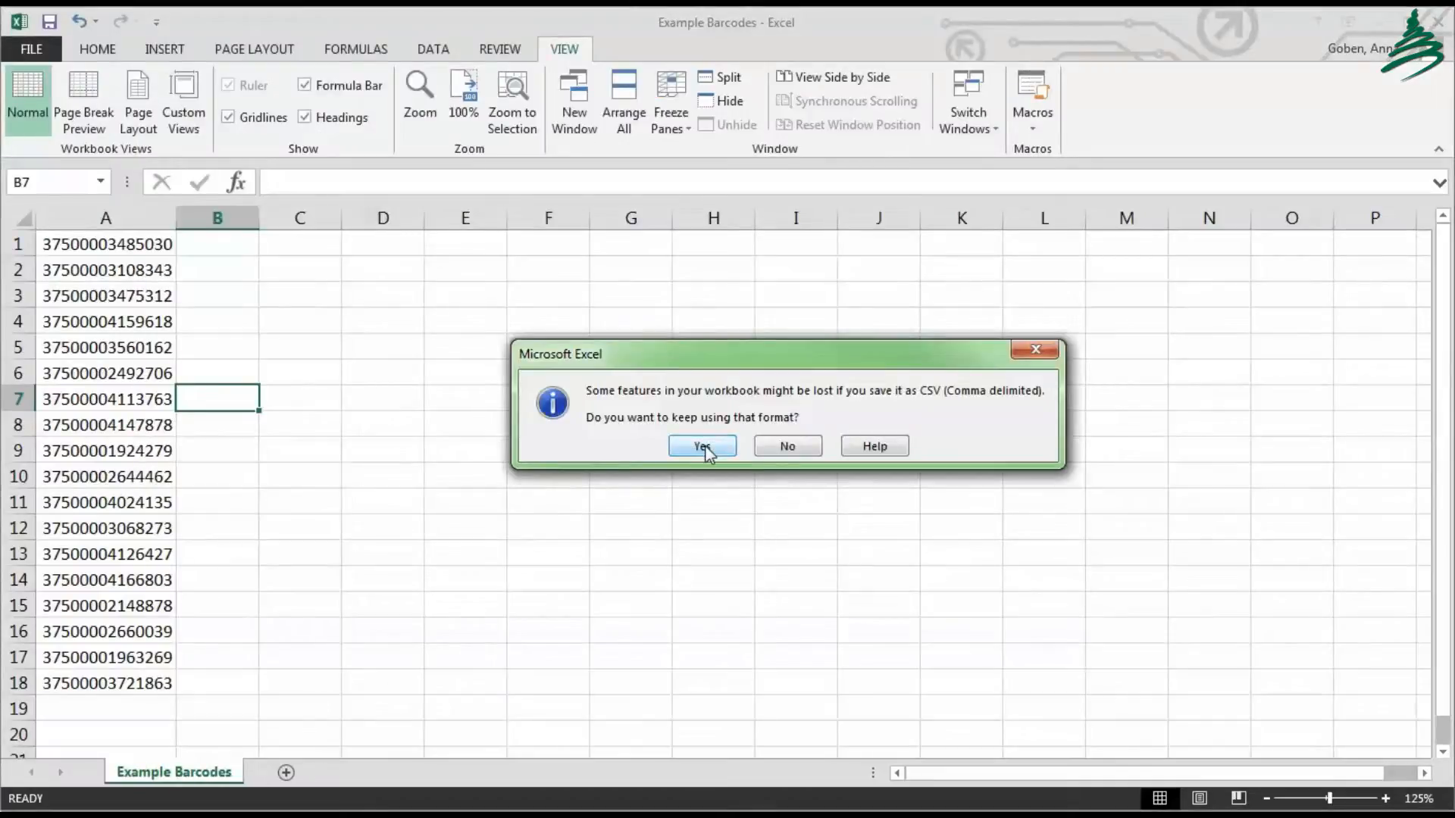
left_click(703, 447)
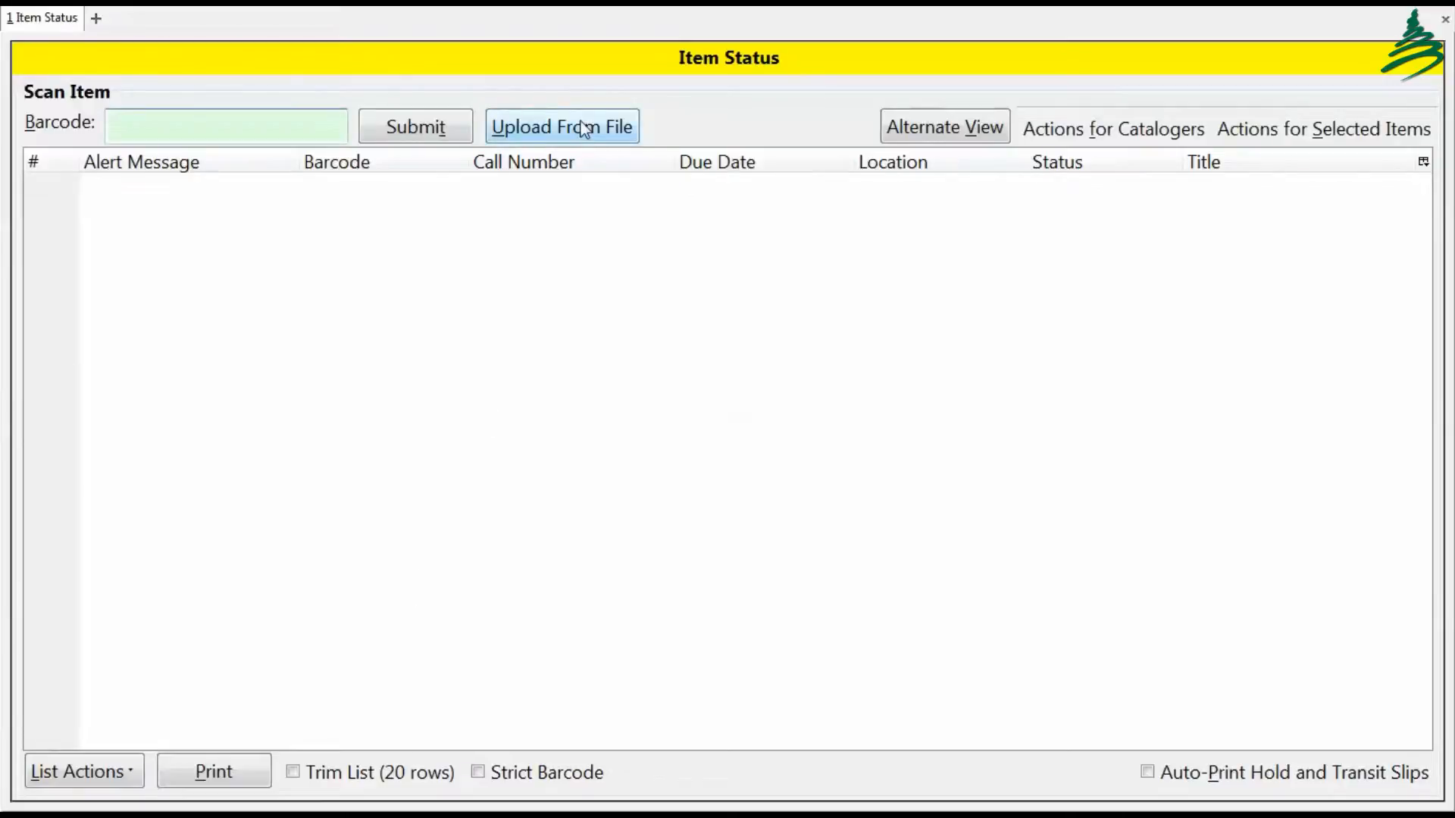
Step: Switch to Evergreen's Item Status screen and upload the Example Barcodes file from the Desktop
left_click(601, 129)
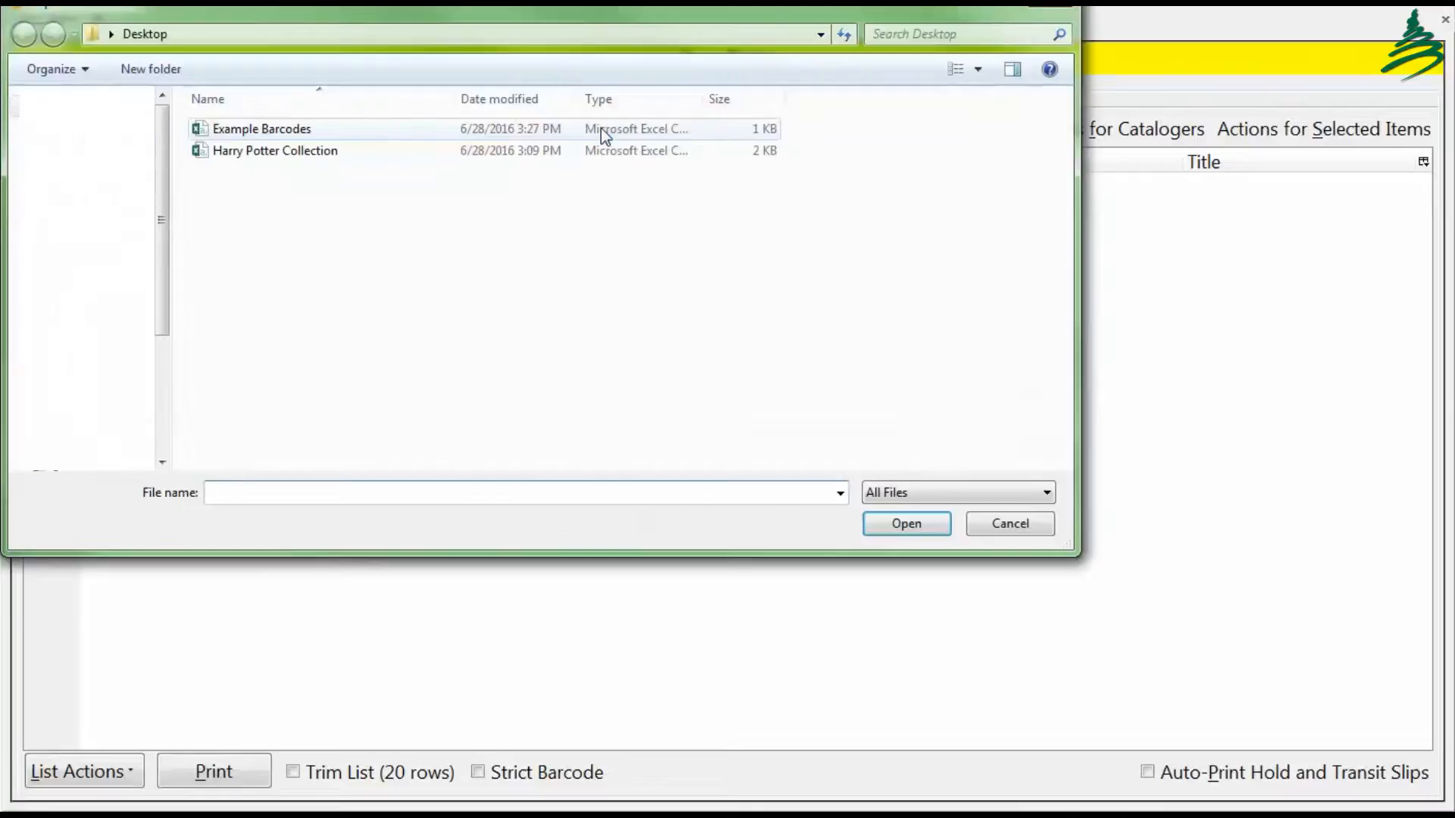
left_click(306, 133)
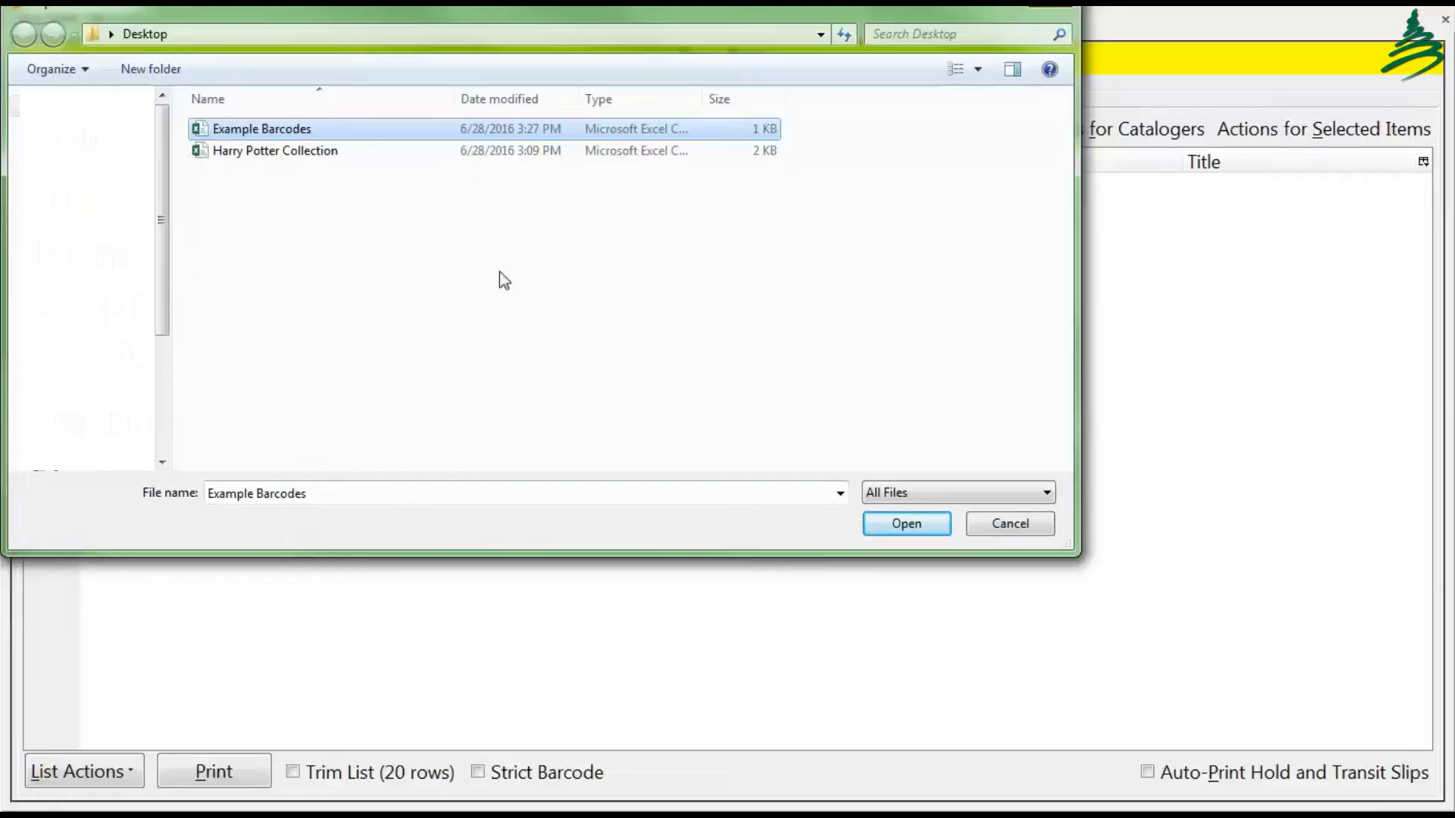
left_click(911, 527)
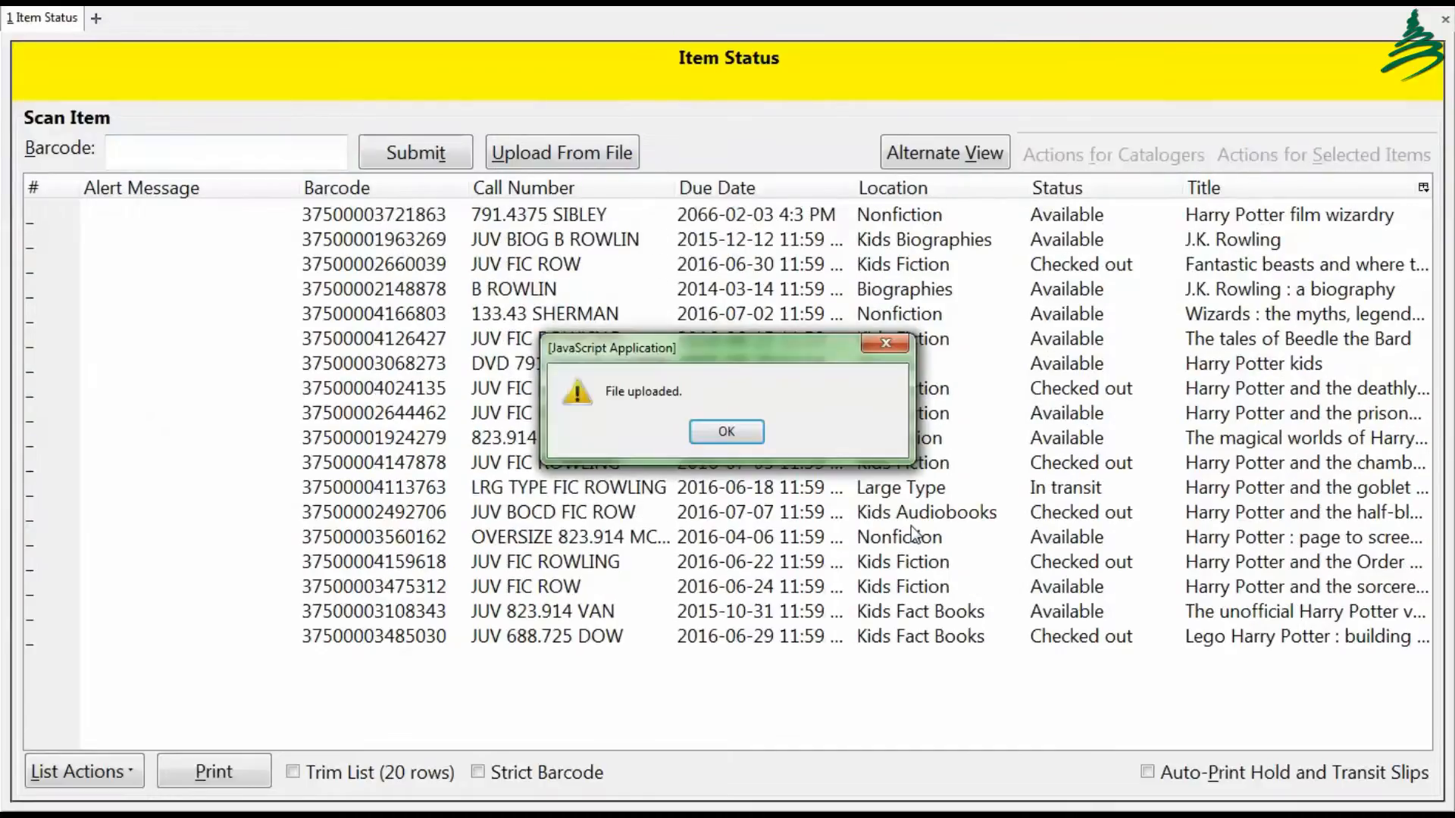
left_click(726, 432)
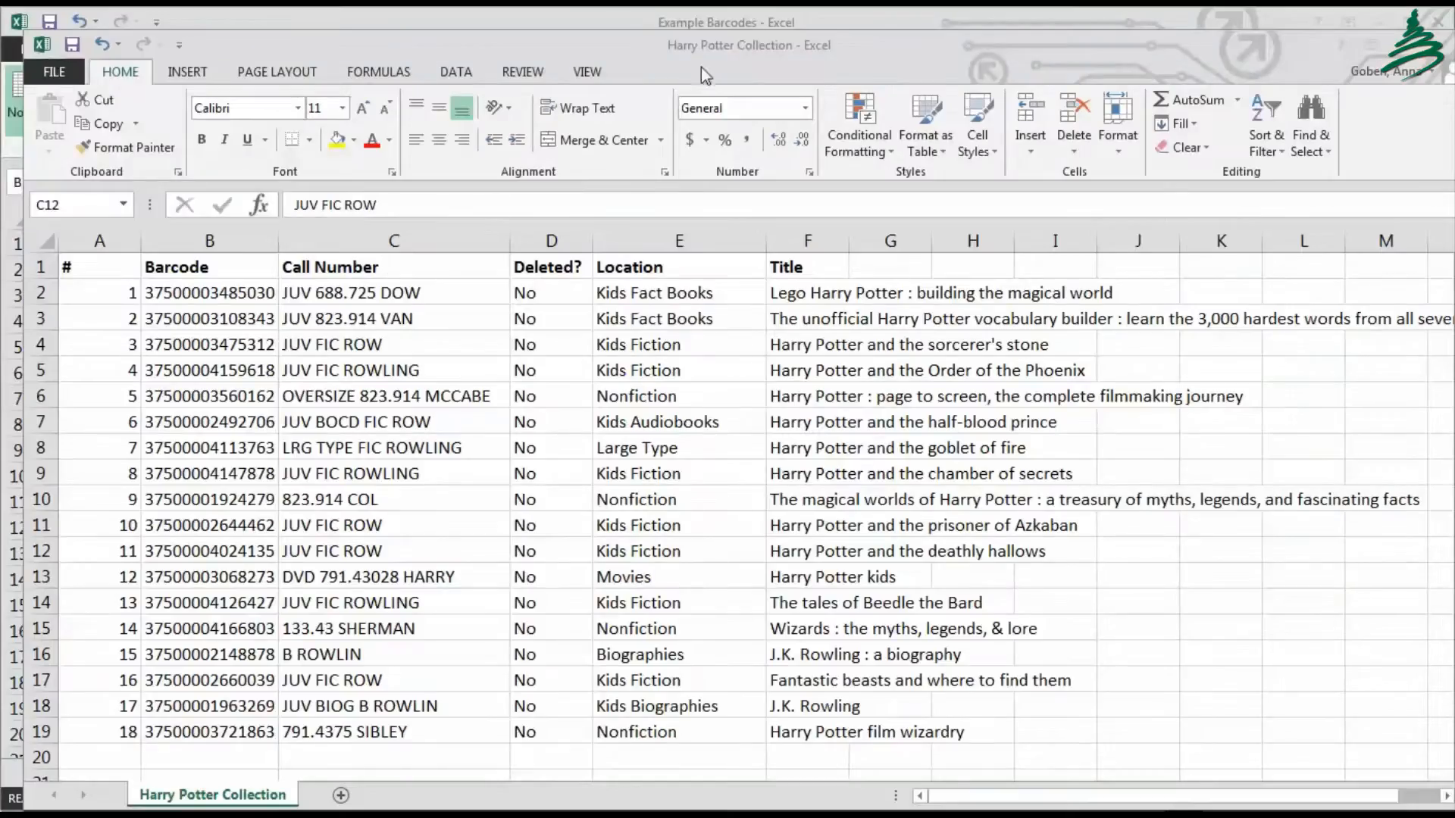
Step: Copy the barcodes in B2 to B19 of the Harry Potter Collection workbook and paste them into an empty Notepad document
left_click(781, 53)
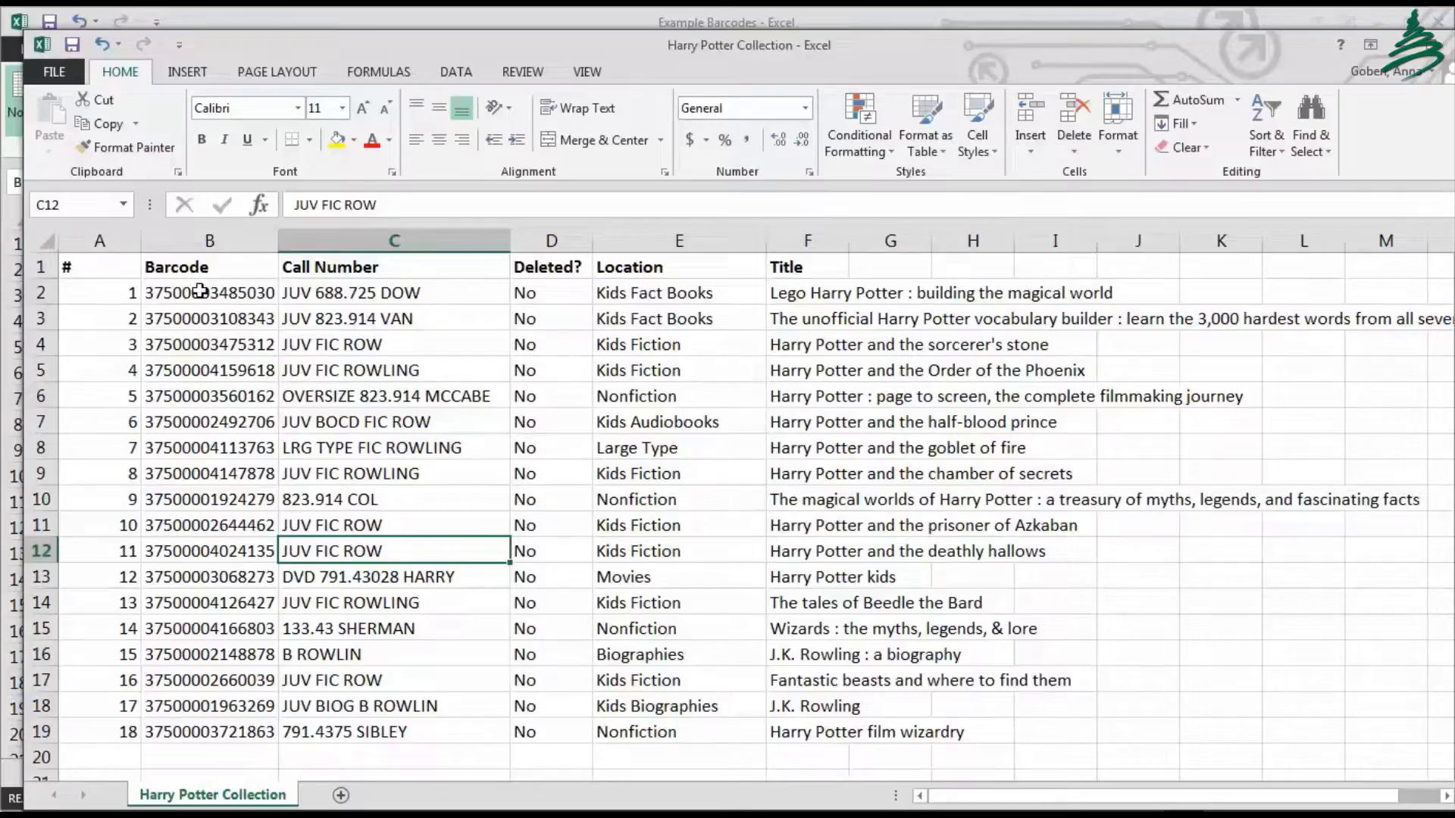
left_click_drag(196, 291, 181, 722)
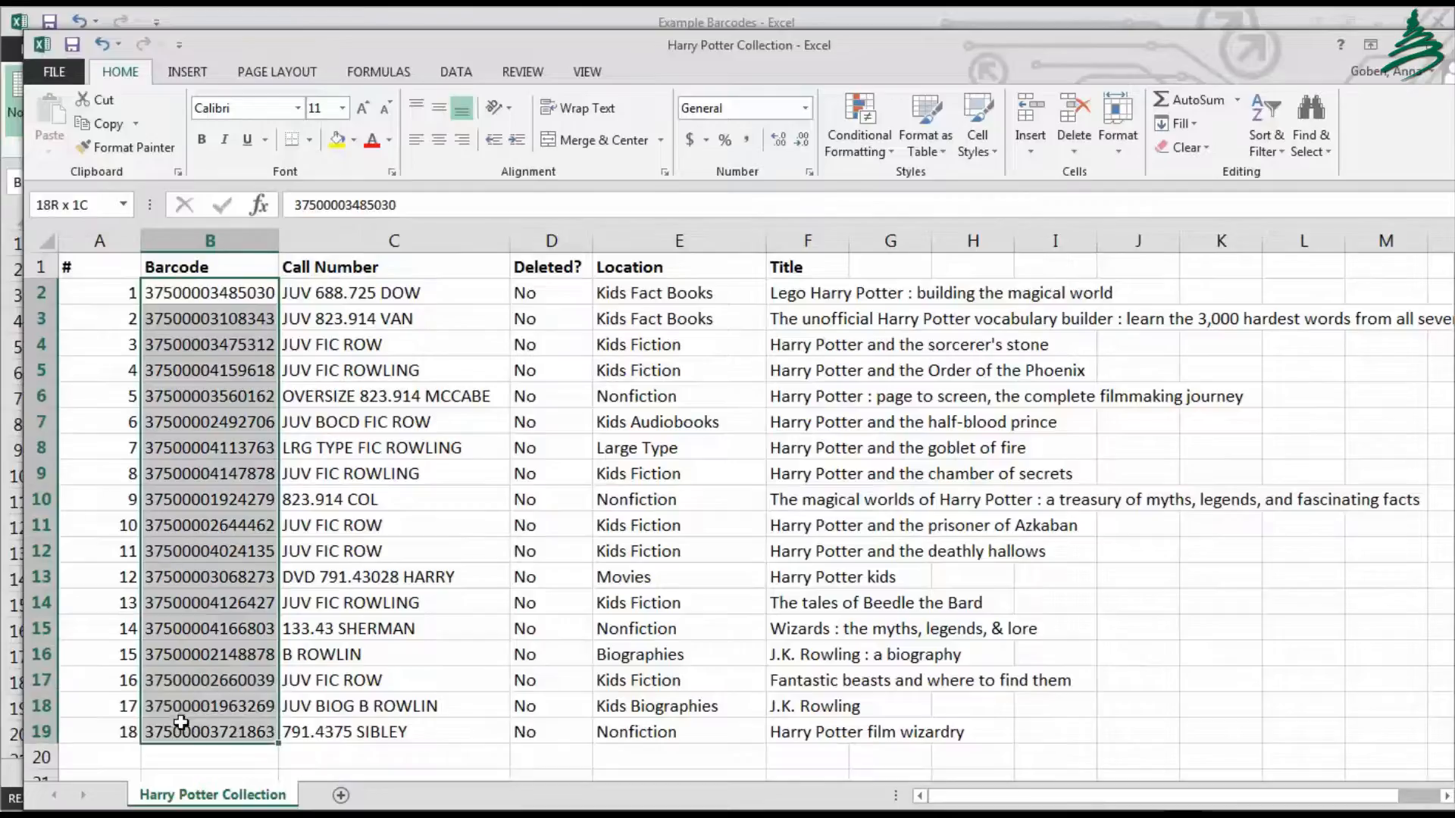
right_click(190, 447)
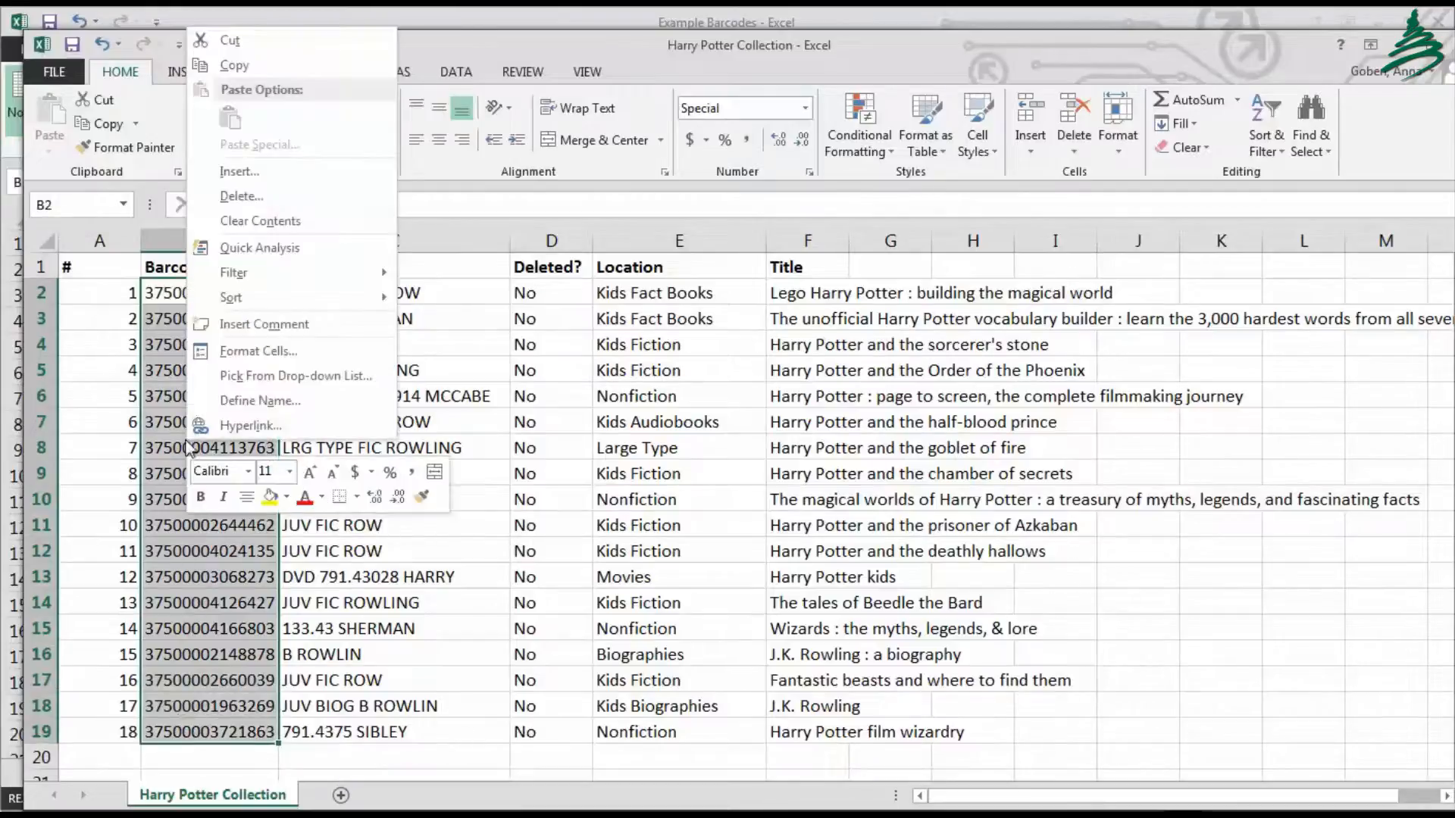
left_click(253, 67)
key("alt+Tab")
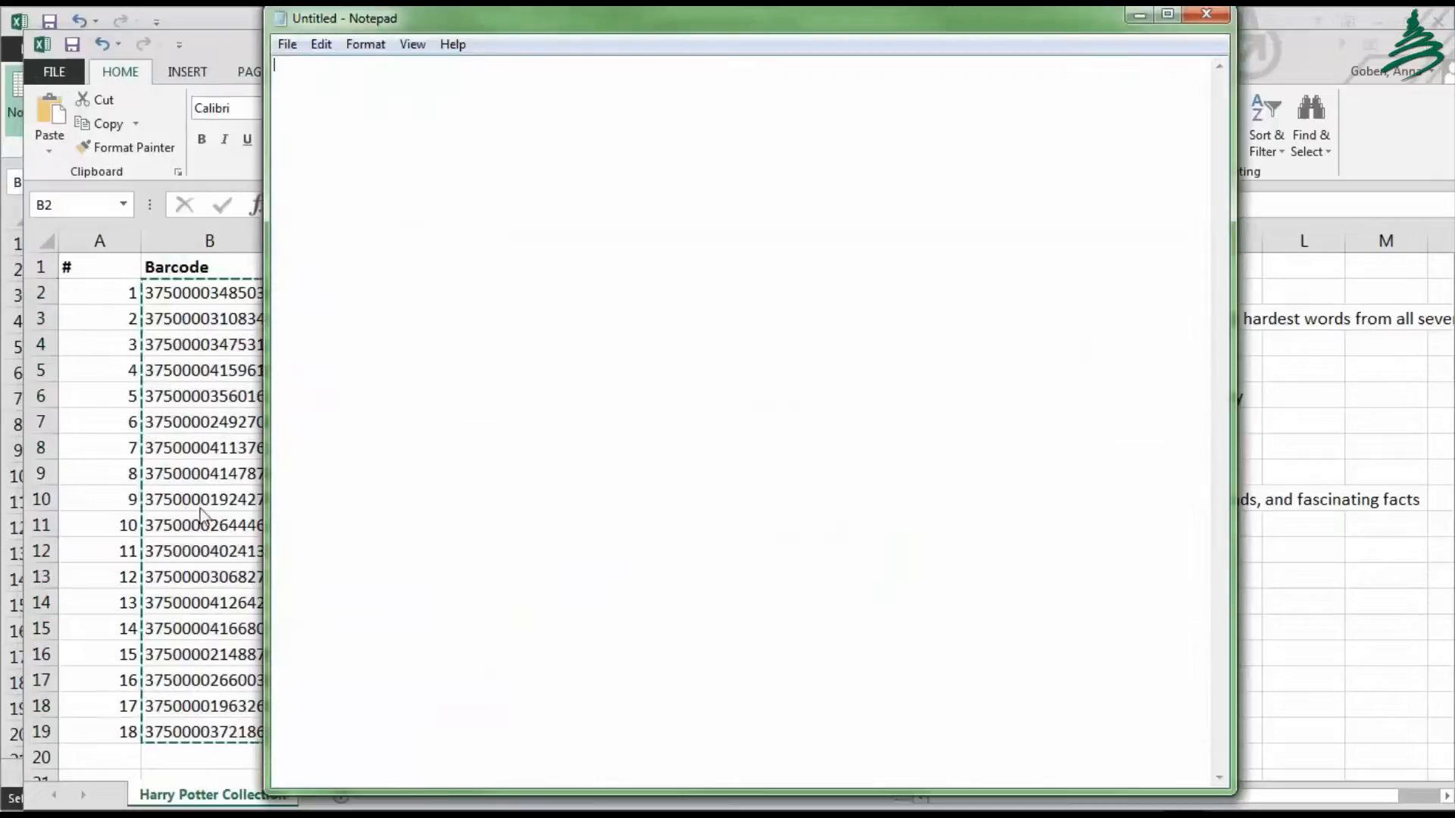
right_click(477, 241)
left_click(544, 331)
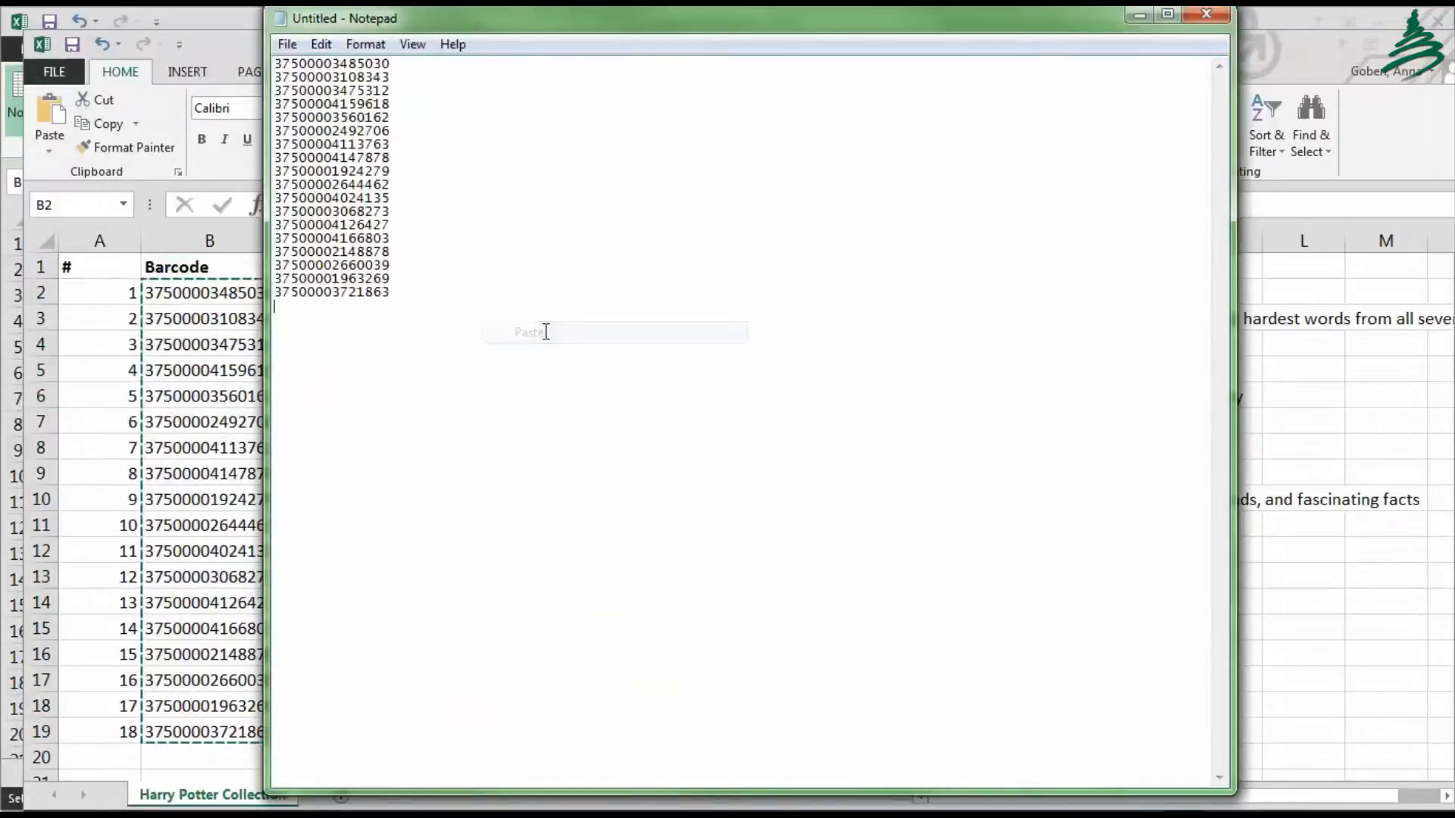
Step: Save the Notepad barcode list on the Desktop as a text document named Example Barcodes
left_click(286, 44)
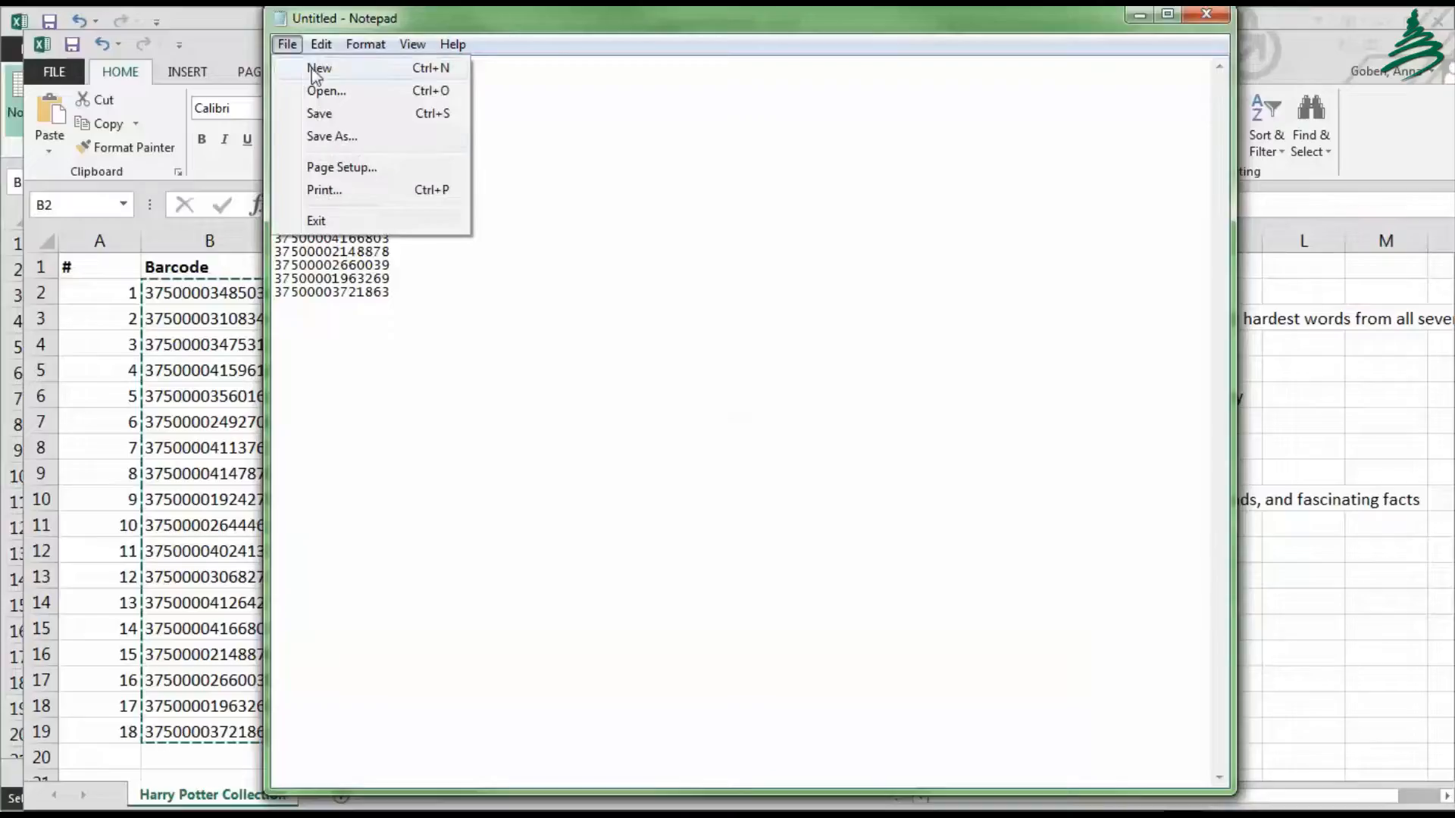
left_click(335, 139)
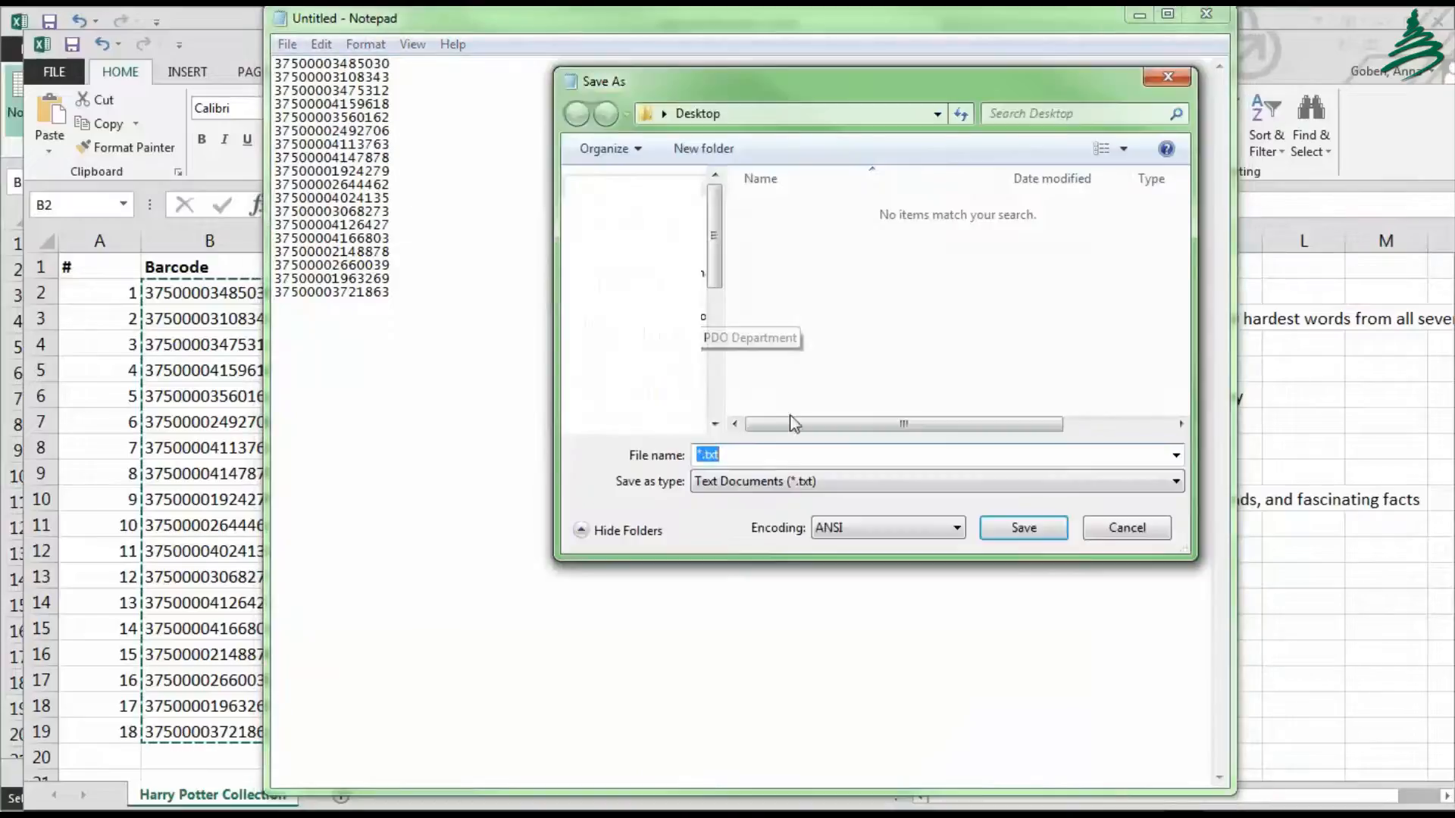
left_click(734, 453)
key("Delete")
type("Example Barcodes")
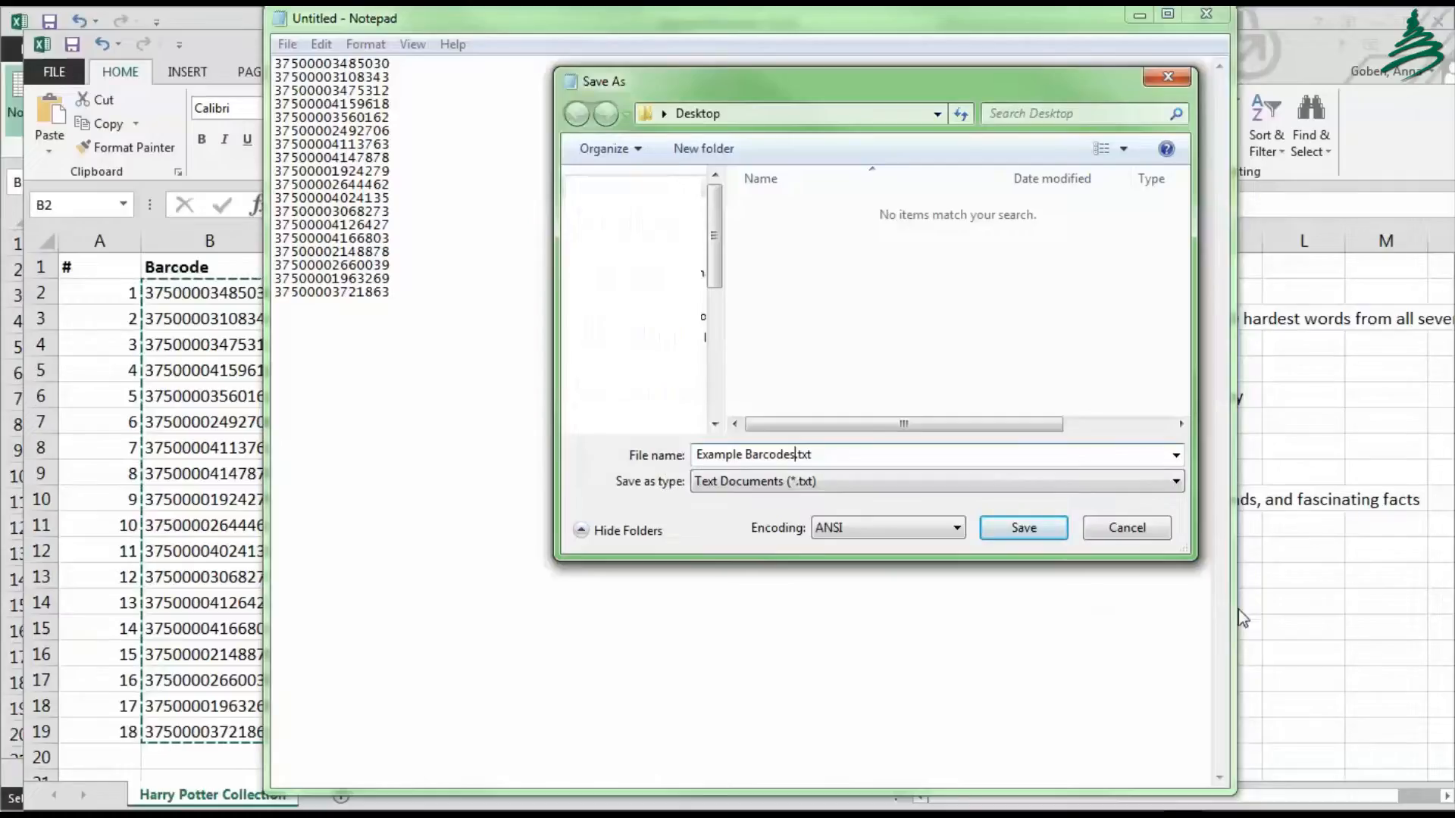
left_click(1024, 528)
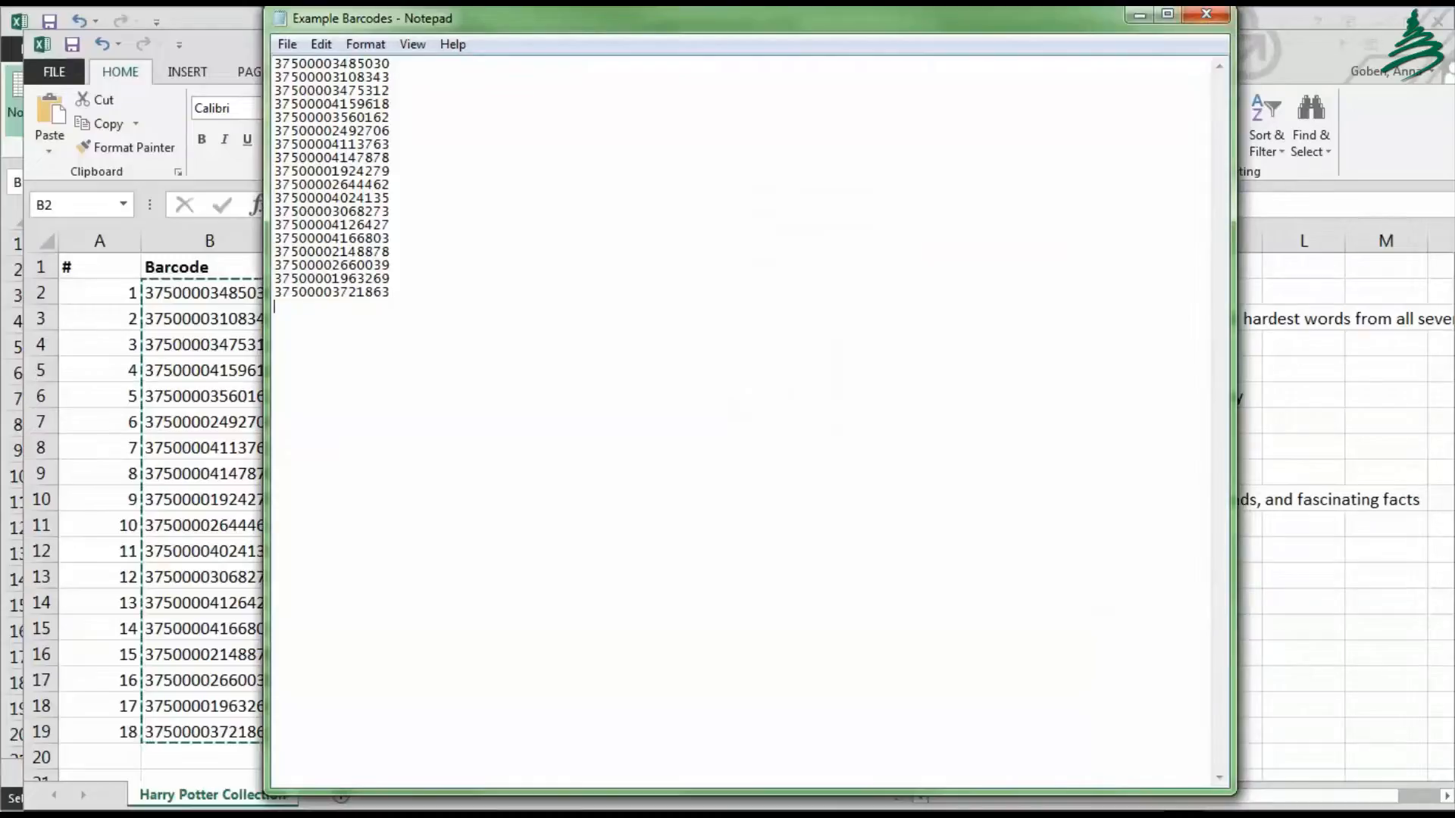
Step: Switch to Evergreen's Item Status screen, clear the existing list and upload the Example Barcodes text document from the Desktop
left_click(48, 426)
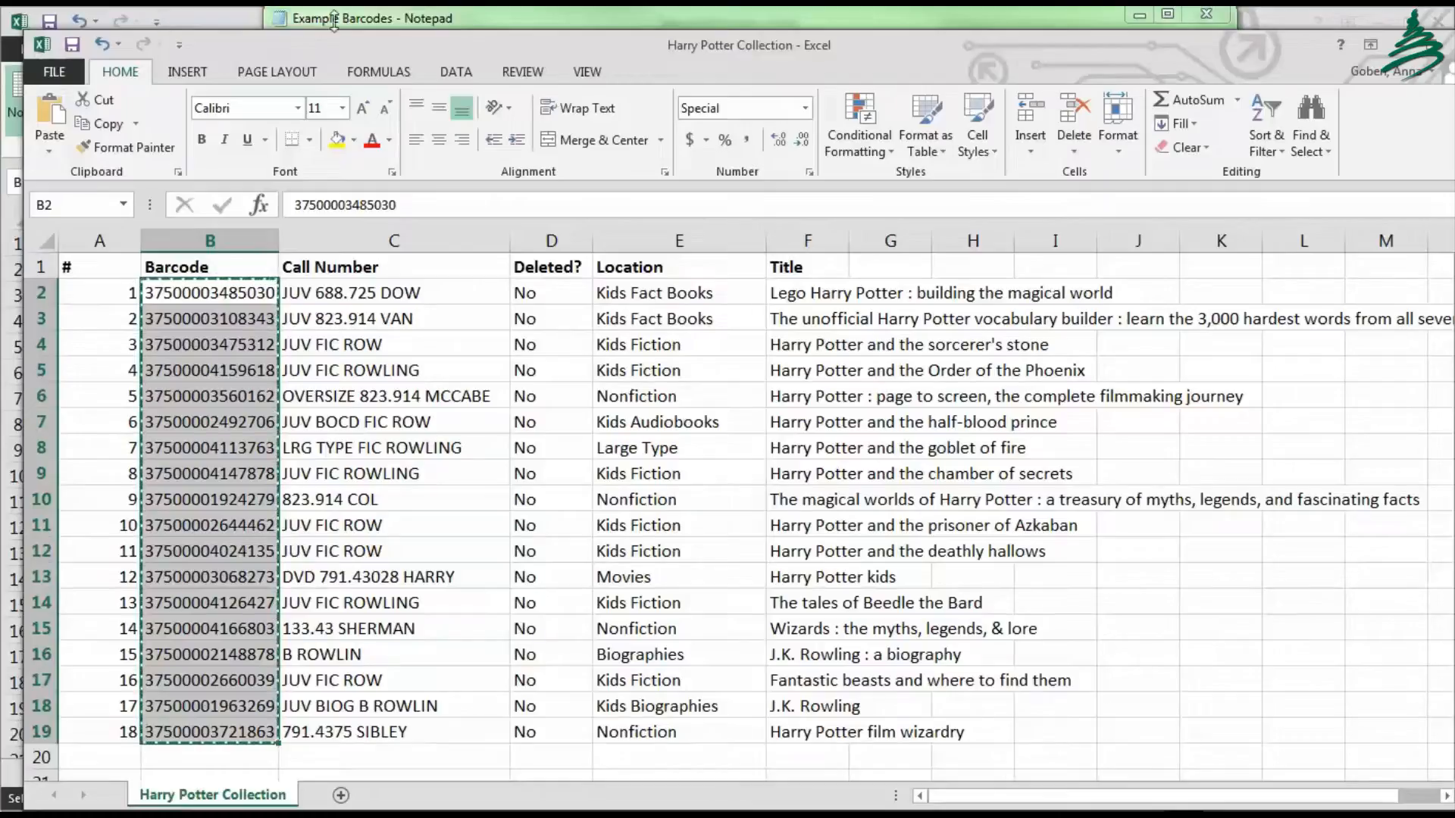
left_click(404, 20)
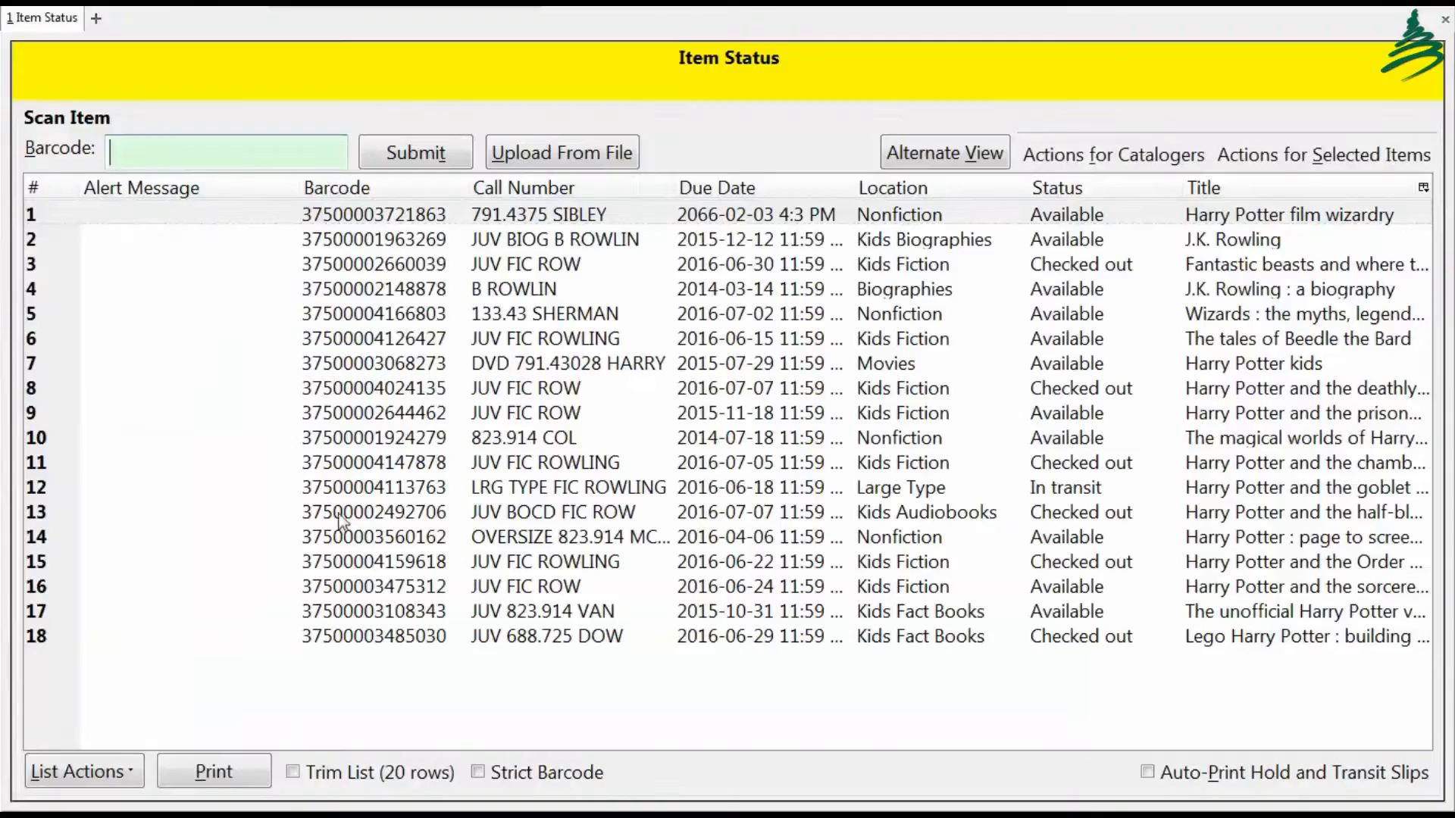
key("F5")
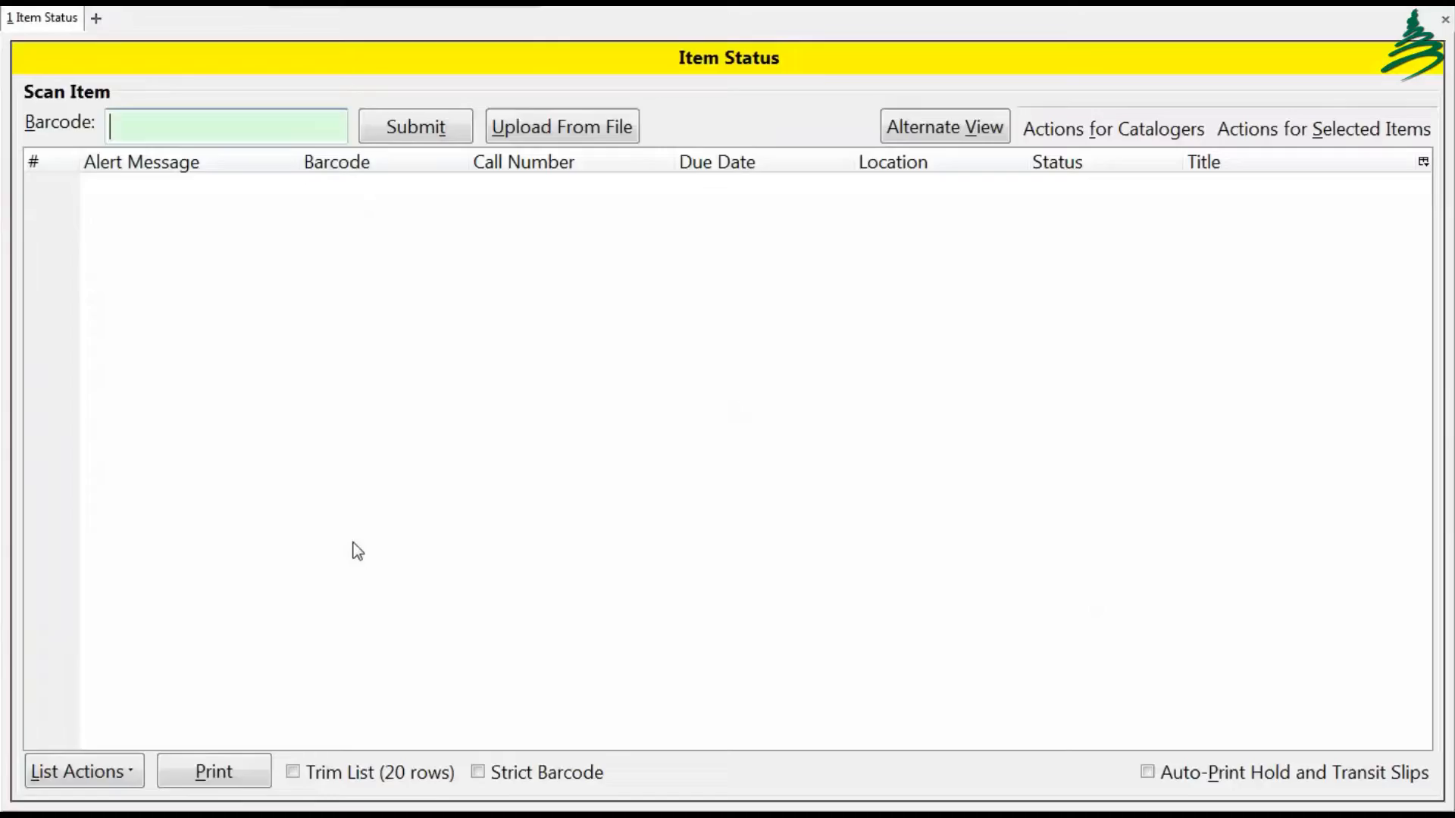
left_click(548, 129)
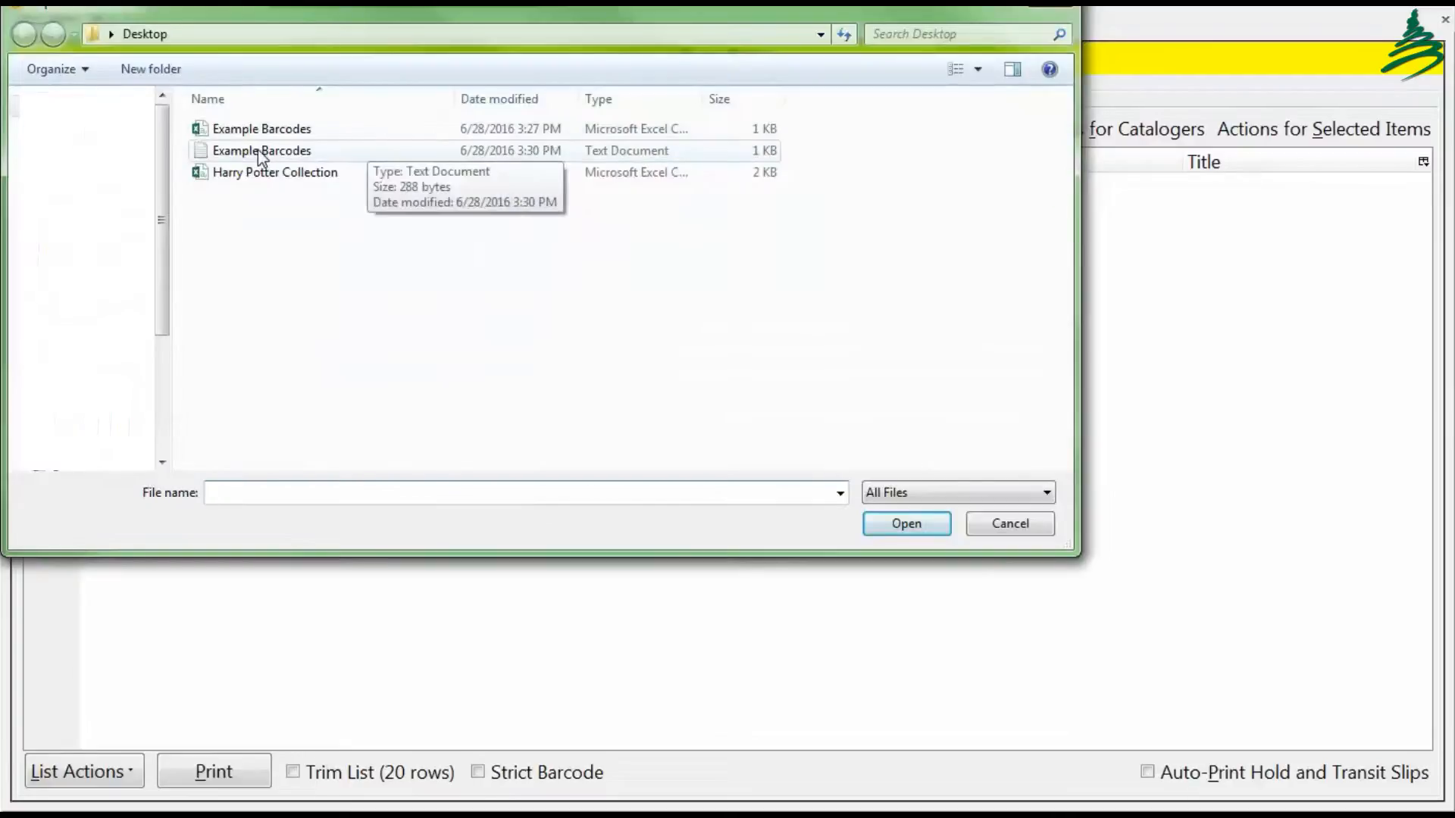
left_click(261, 151)
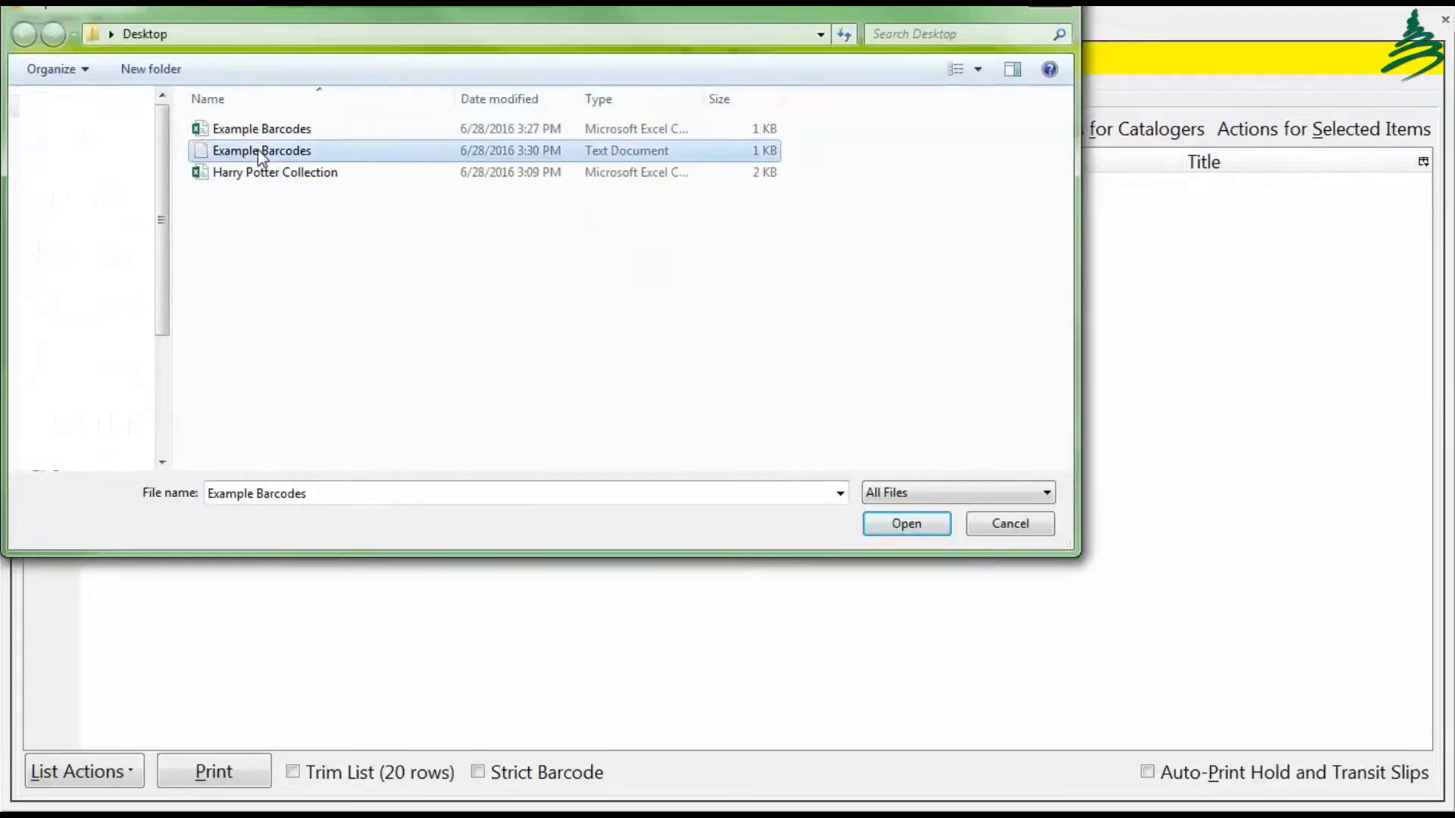
left_click(906, 524)
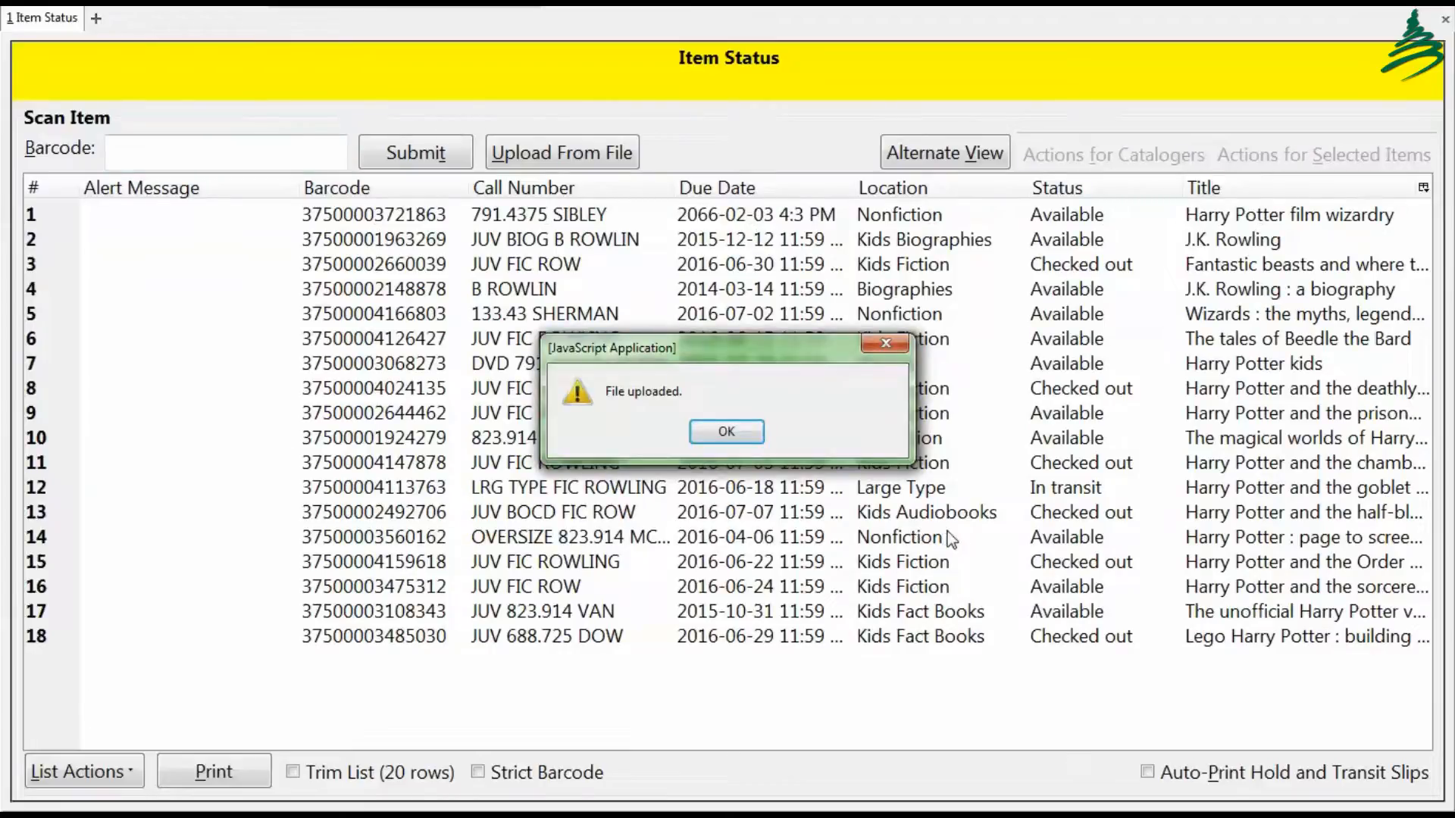
left_click(726, 431)
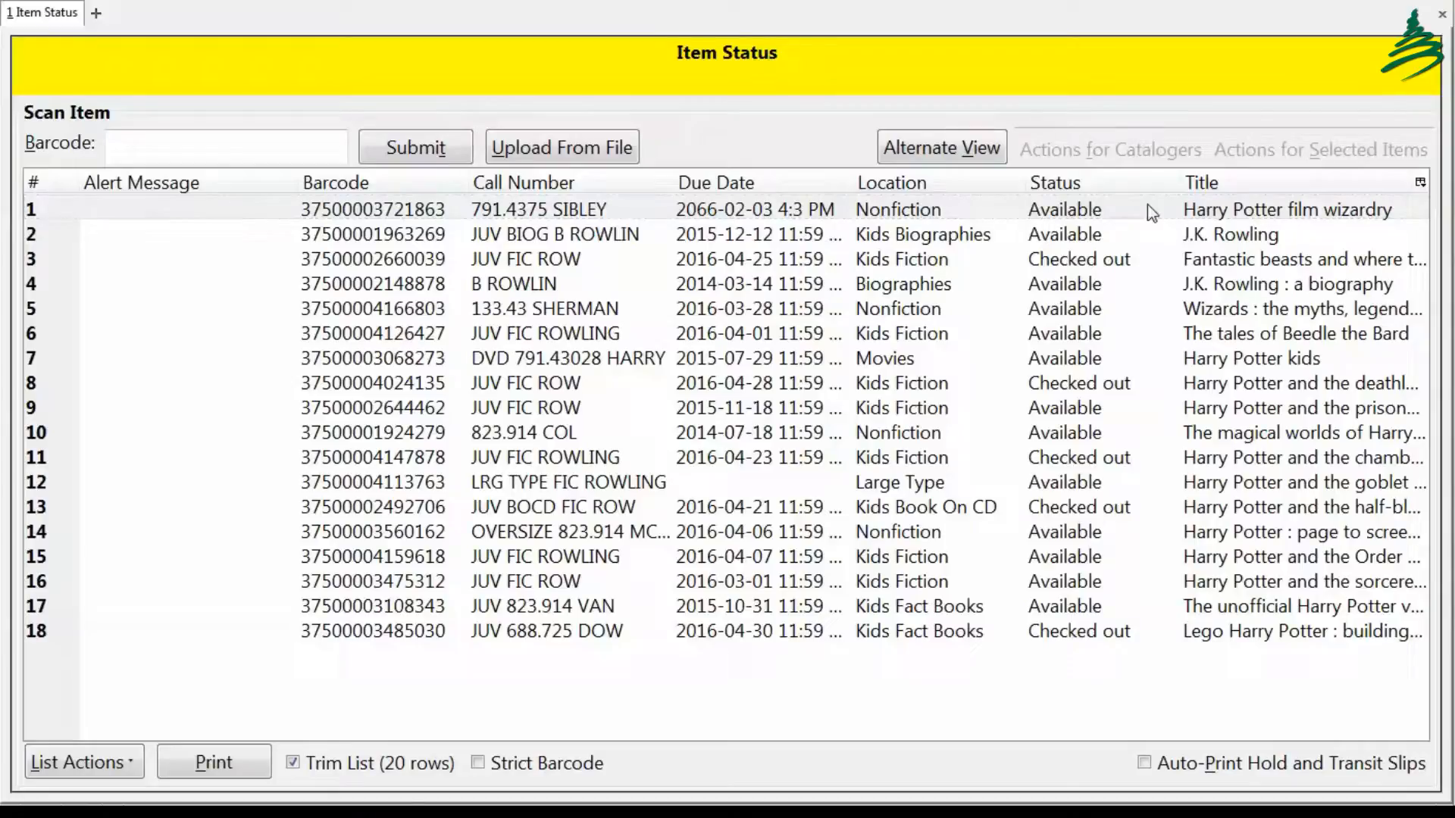
Step: Check which columns can be displayed in the item list, and move the Title column directly after the # column
left_click(1148, 203)
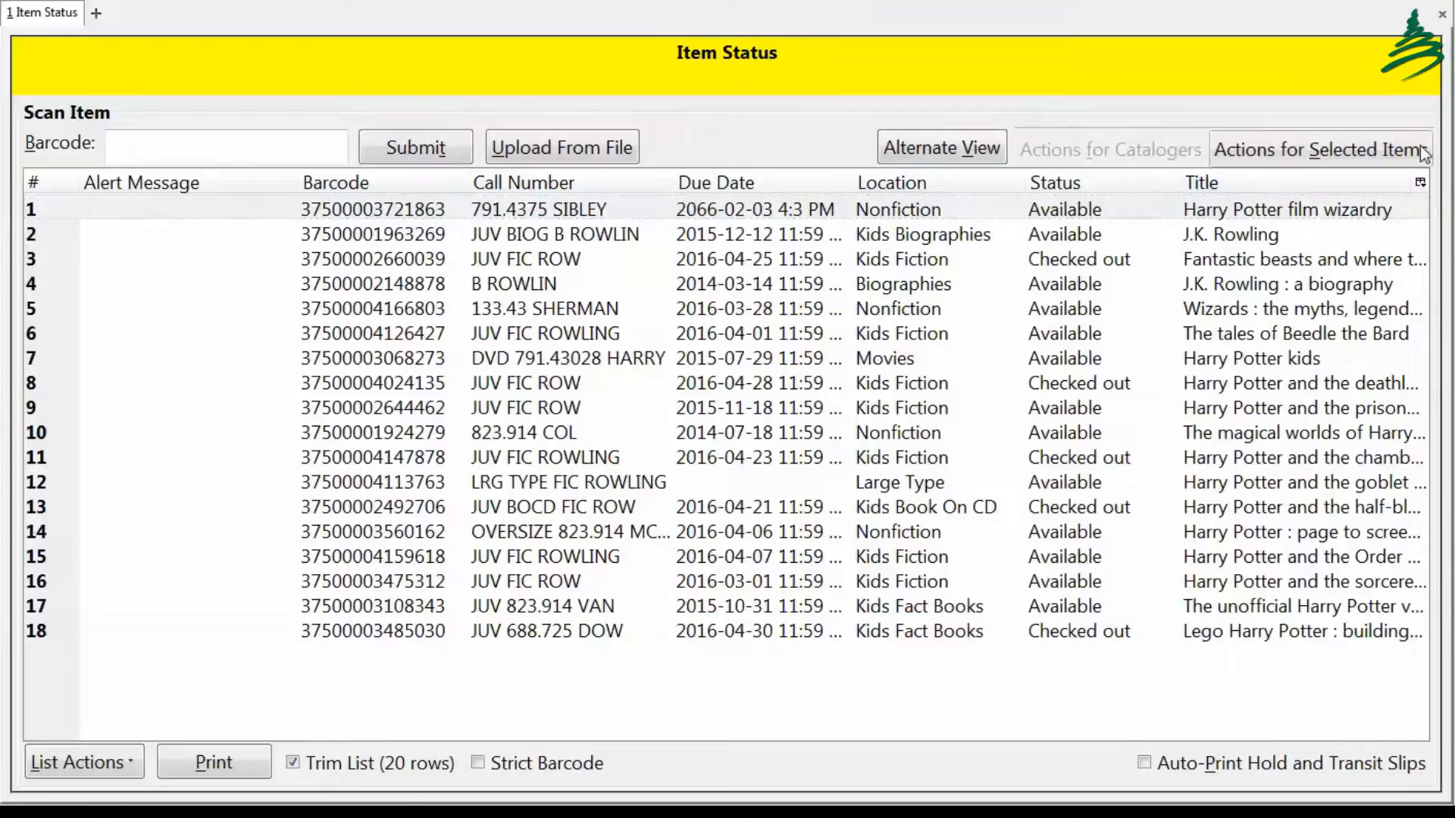
left_click(1421, 183)
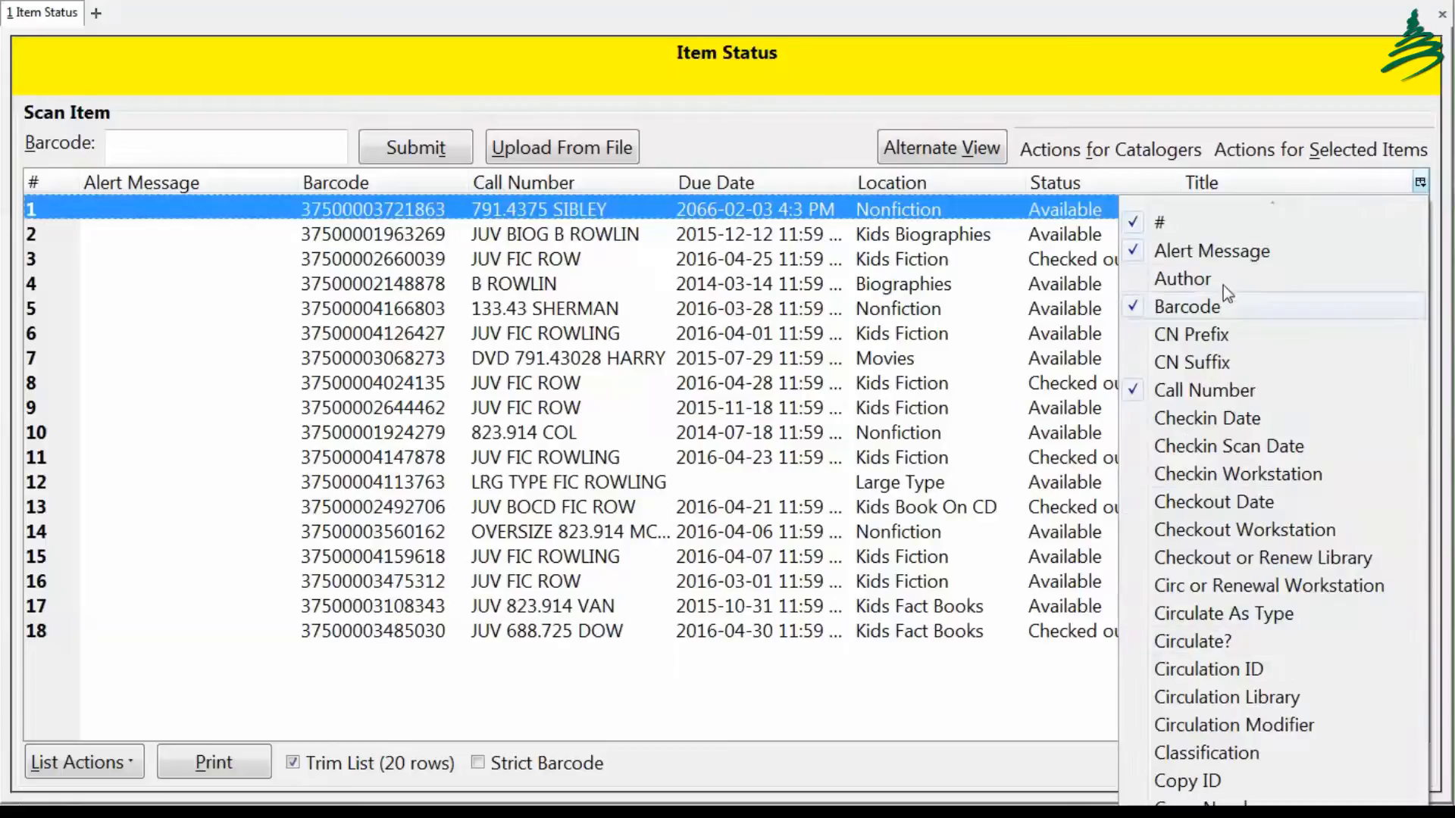
left_click(967, 357)
left_click_drag(681, 192, 167, 188)
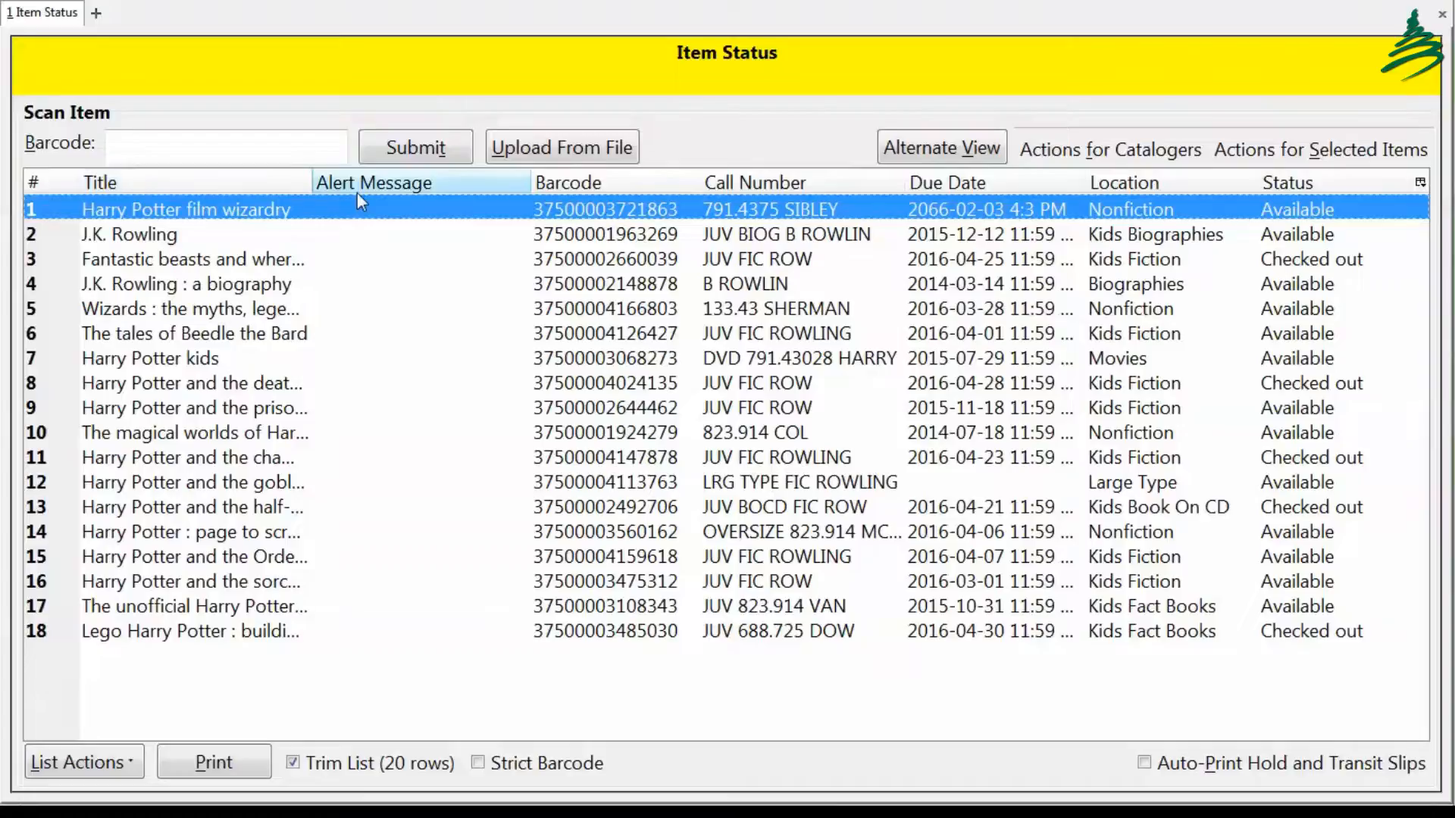
Step: Sort the item list by Call Number ascending and descending, by Status, and finally by Title
left_click(755, 185)
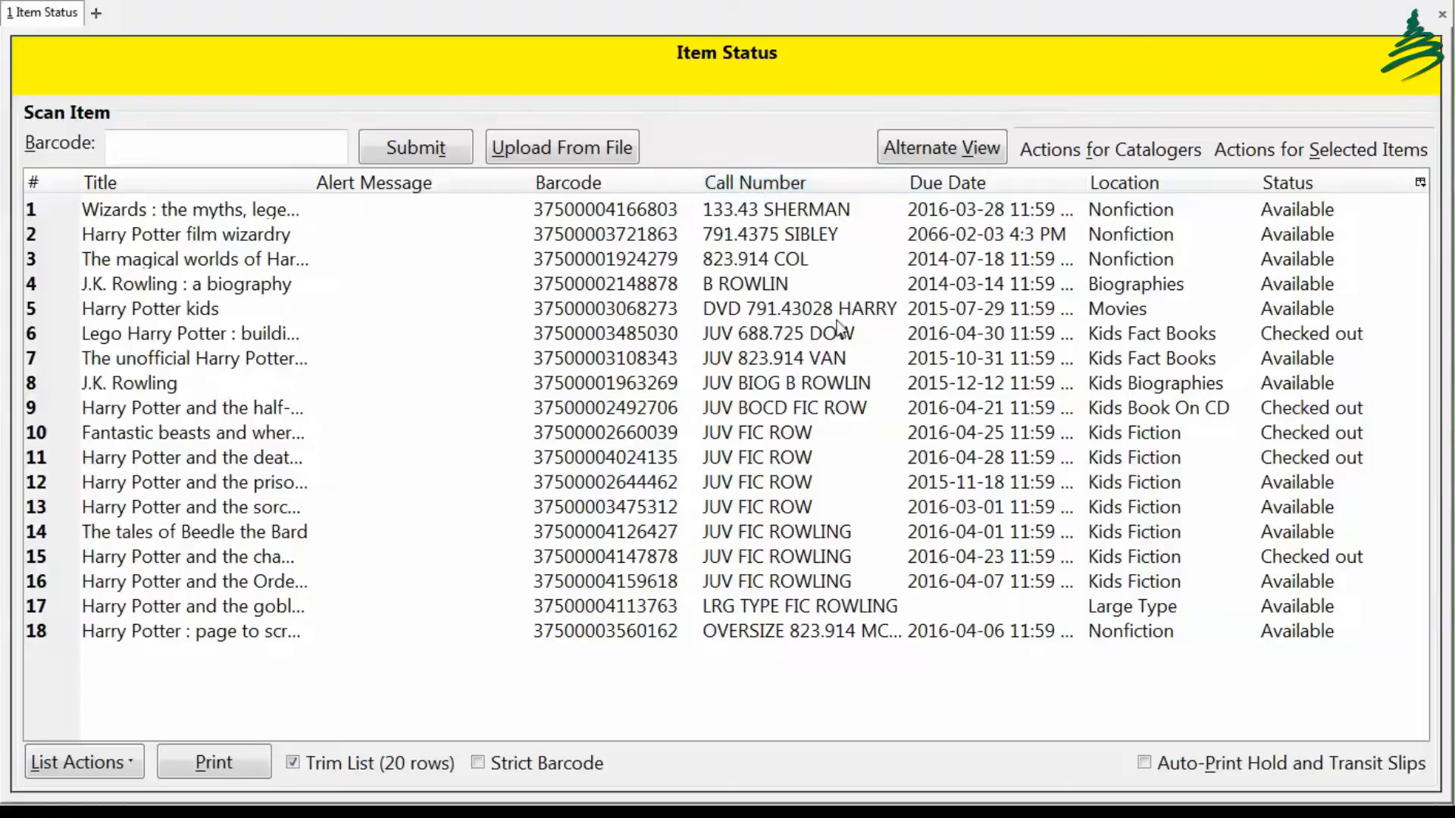
left_click(781, 182)
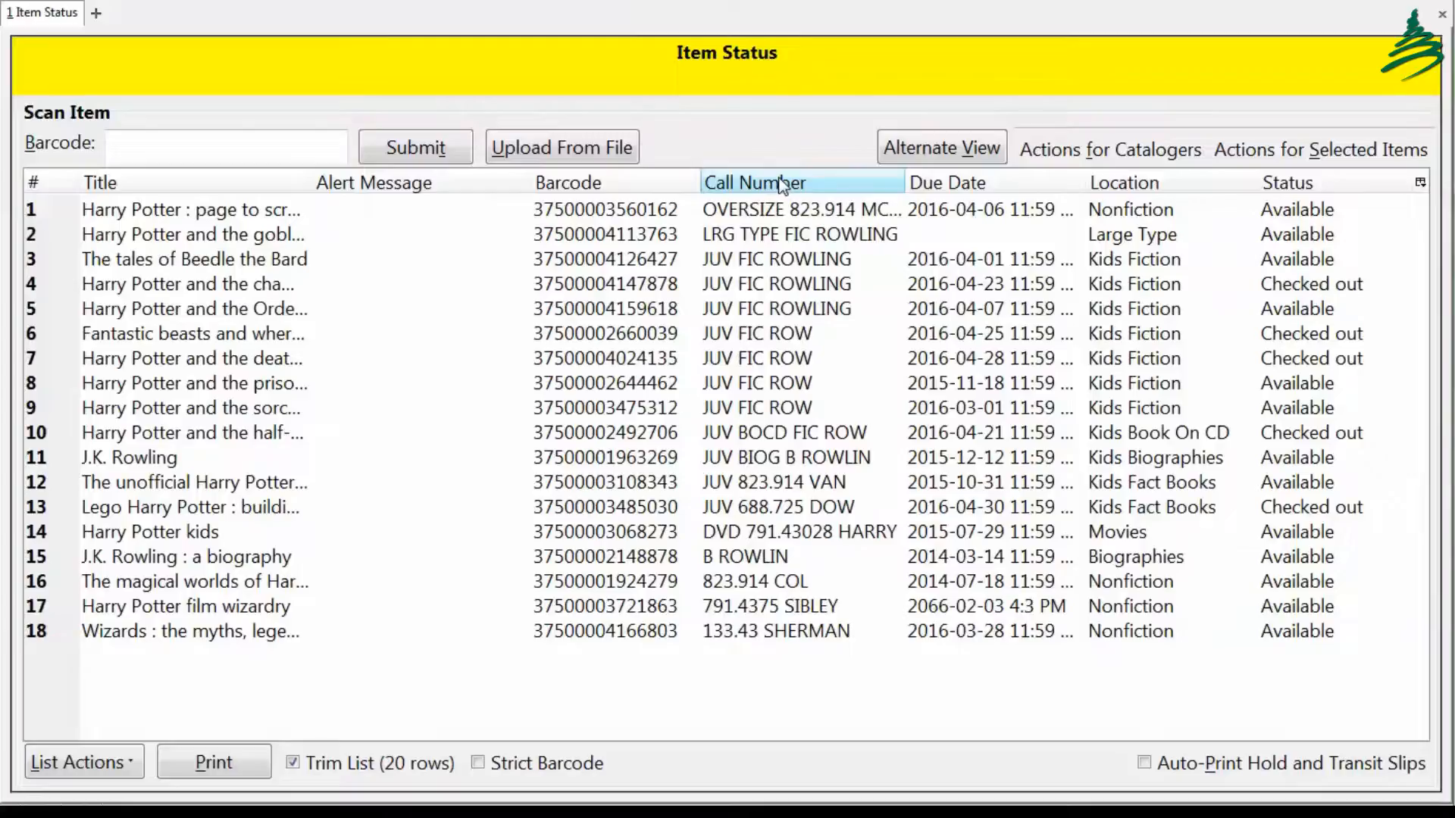
left_click(1292, 182)
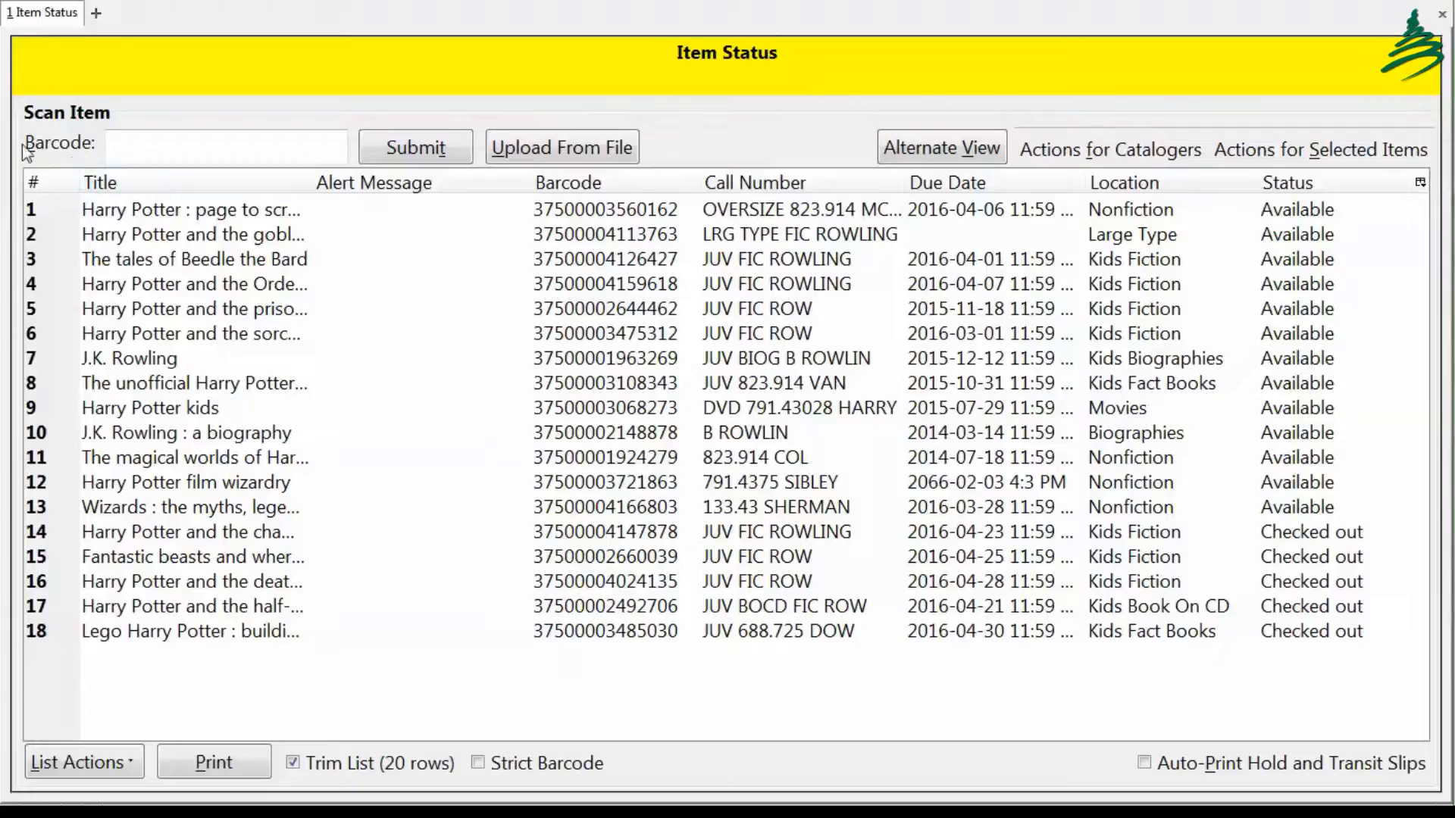
left_click(115, 183)
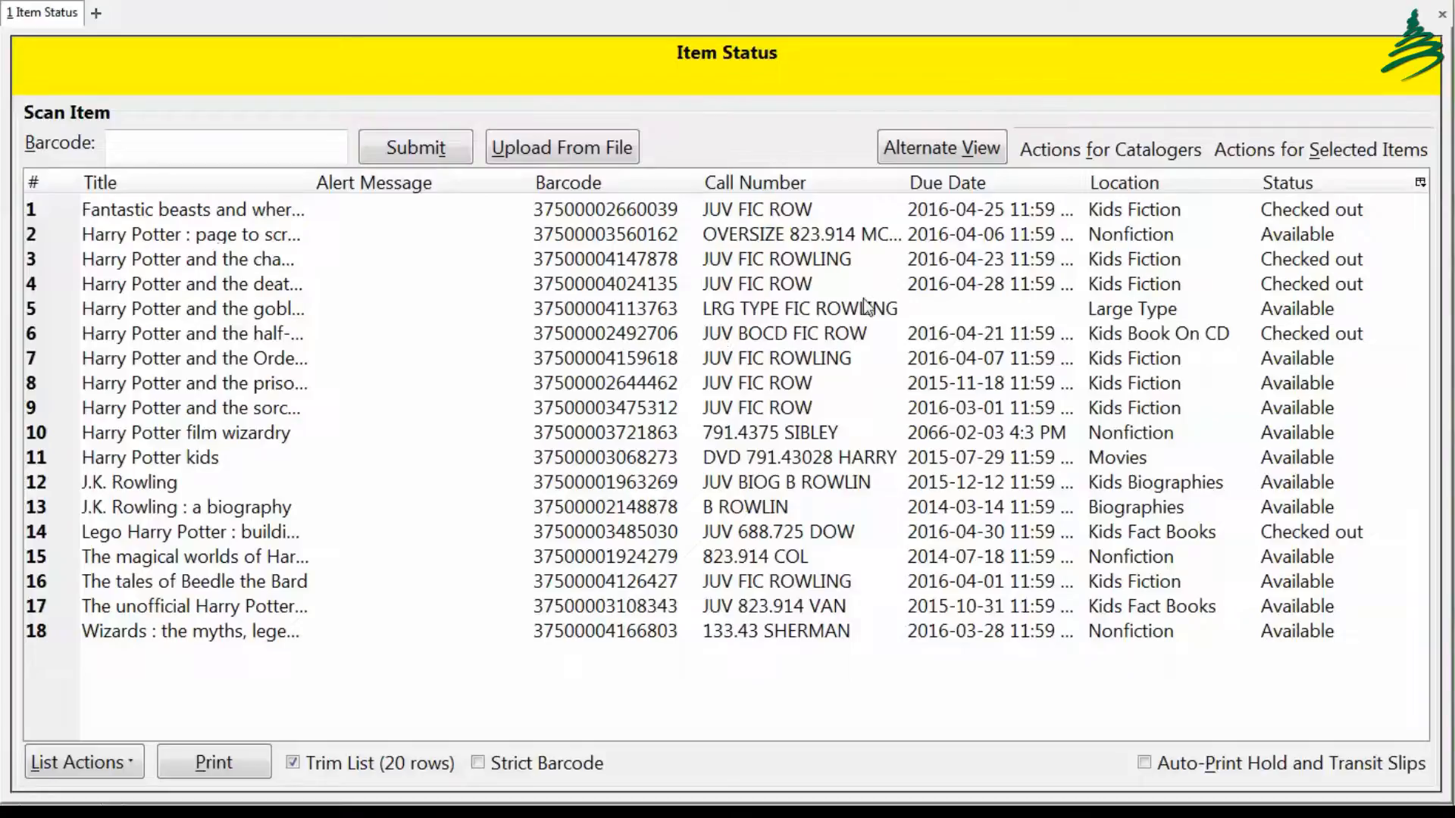
Step: Place a Copy Hold on the Fantastic Beasts item in row 1 with ISLI as pickup library, and close the request
left_click(1247, 154)
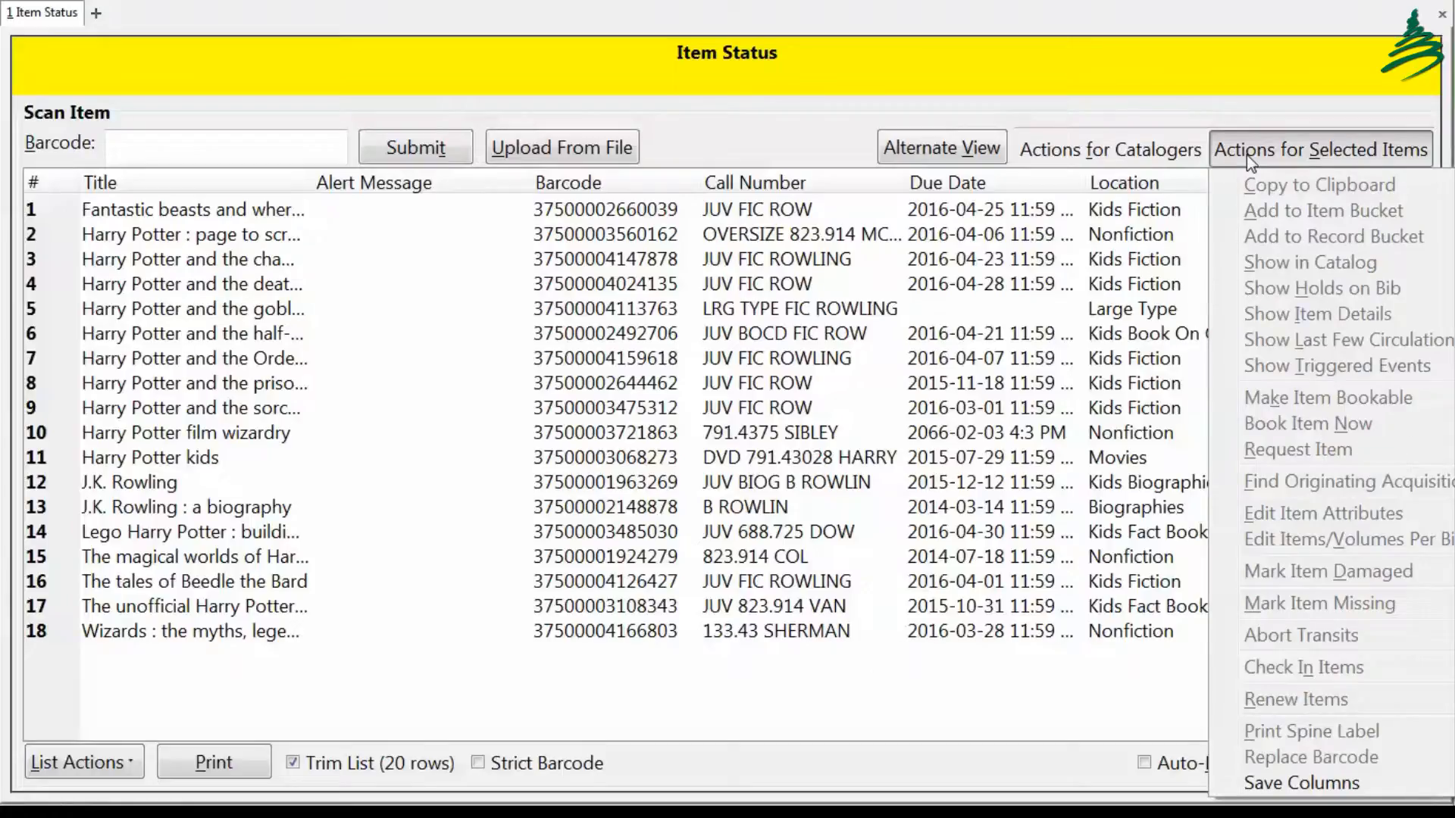
left_click(407, 206)
right_click(408, 207)
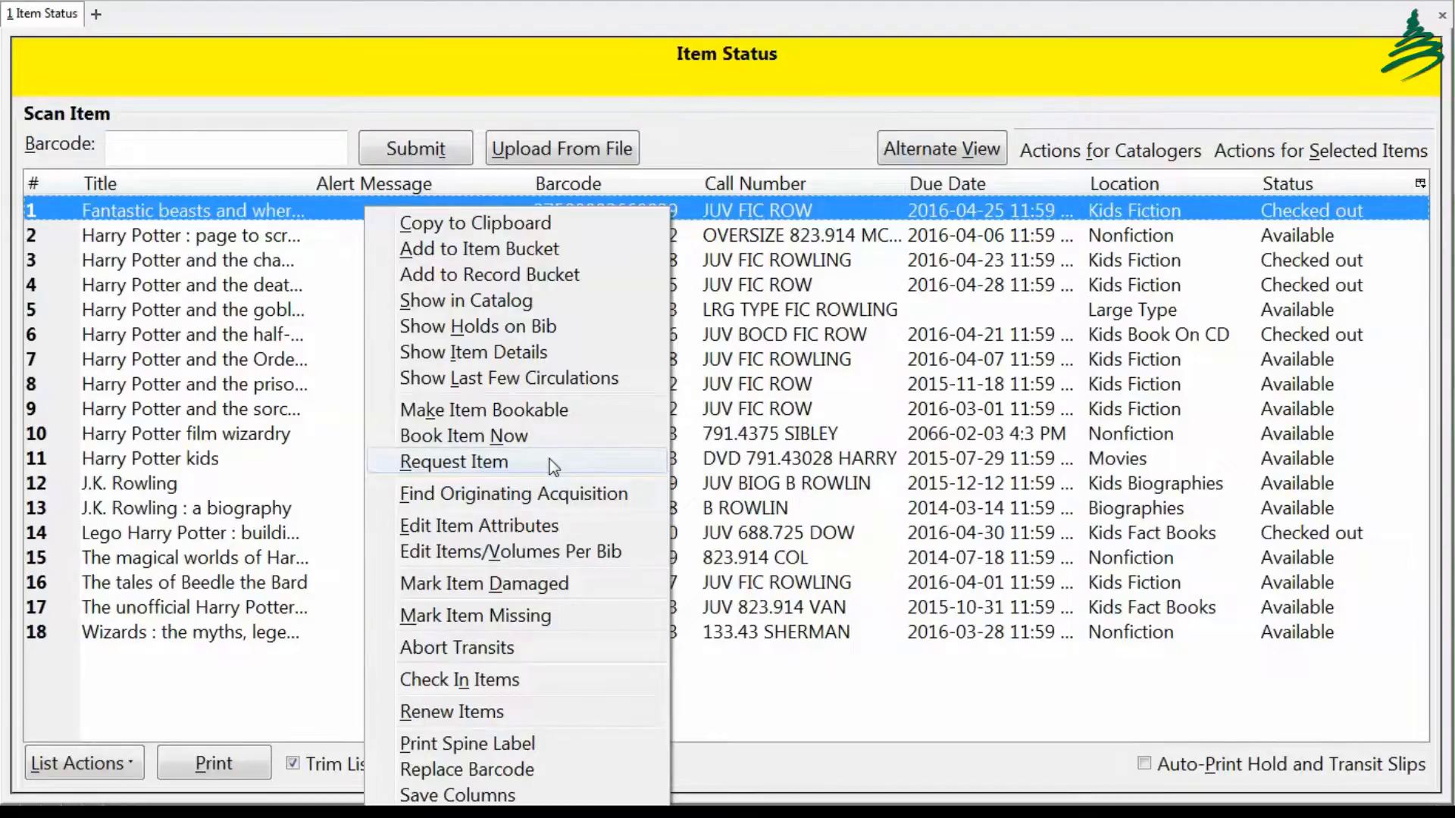
left_click(554, 467)
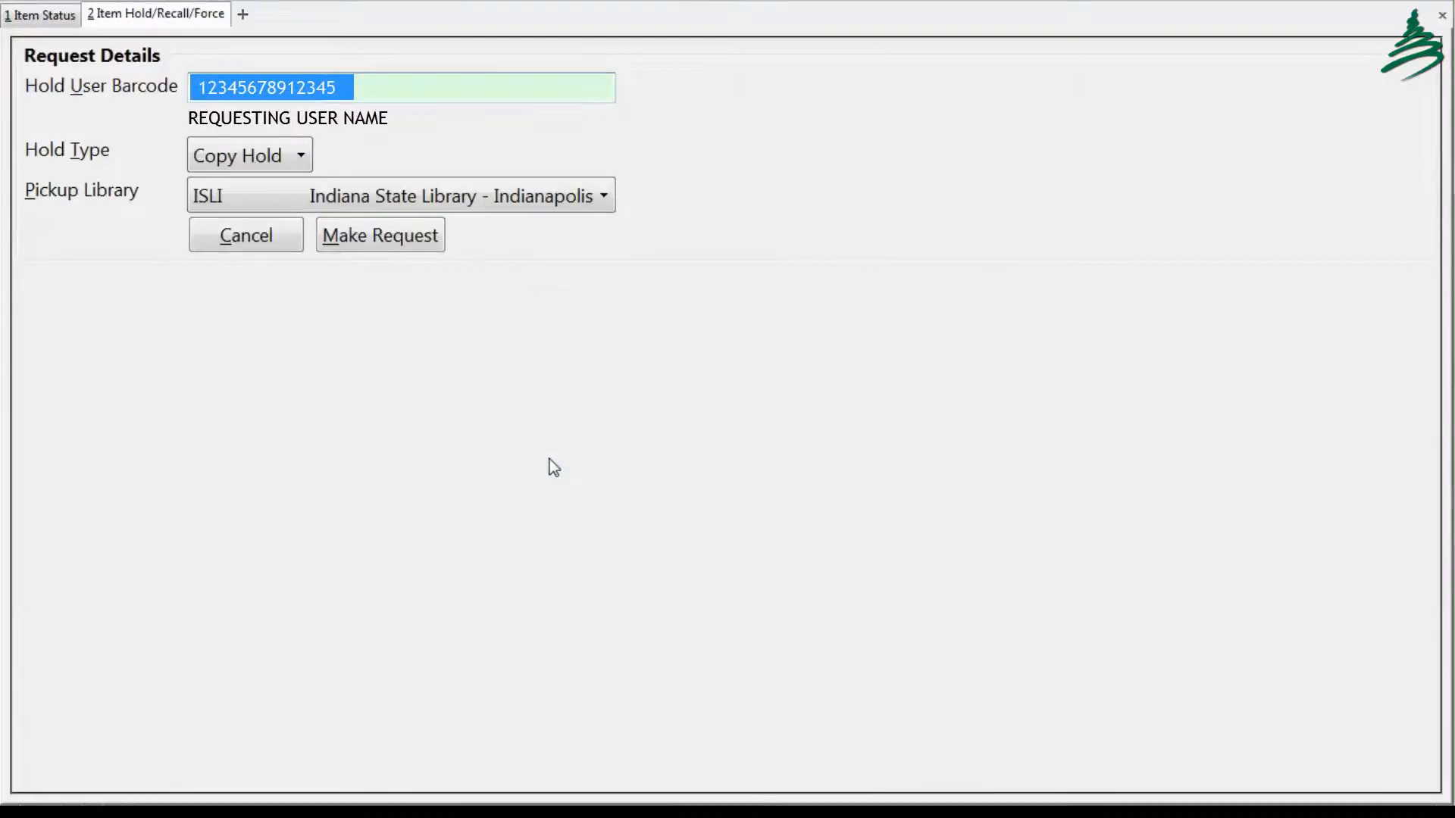
left_click(374, 238)
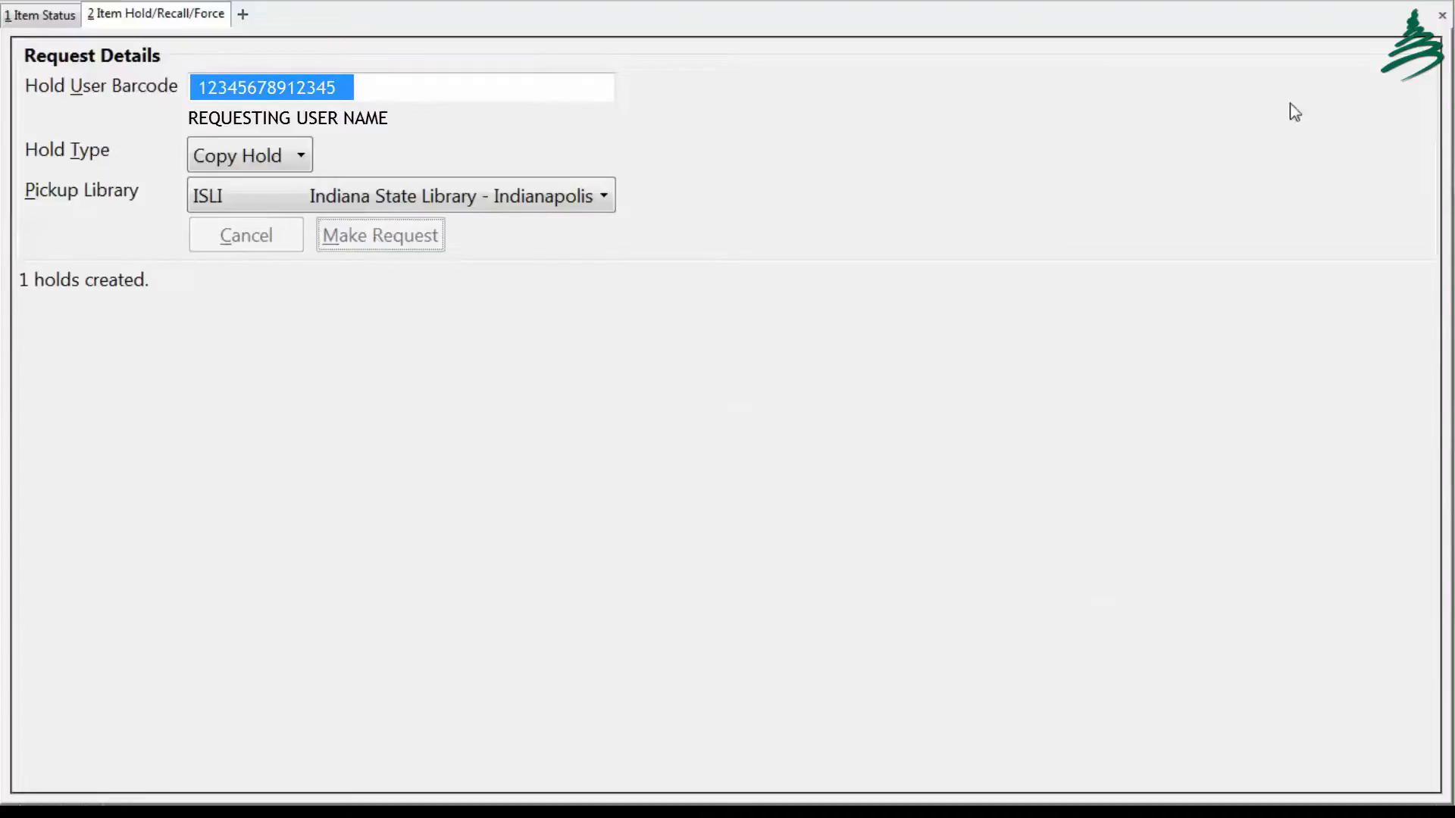
left_click(1443, 15)
Step: Request Copy Holds for the seven items in rows 3 to 9 together with ISLI as pickup library, and close the request
left_click(214, 259)
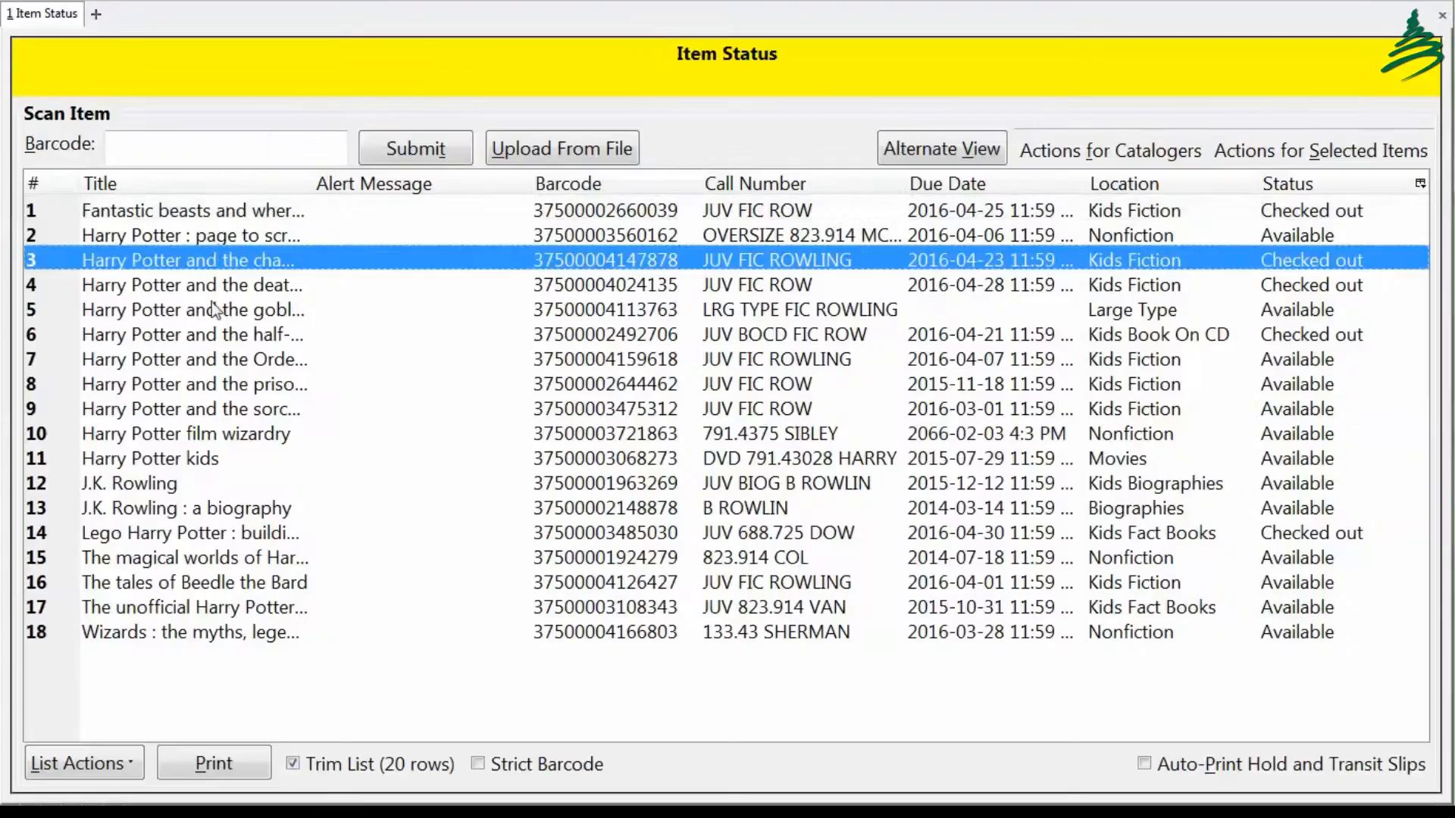
left_click(203, 406, "shift")
right_click(201, 398)
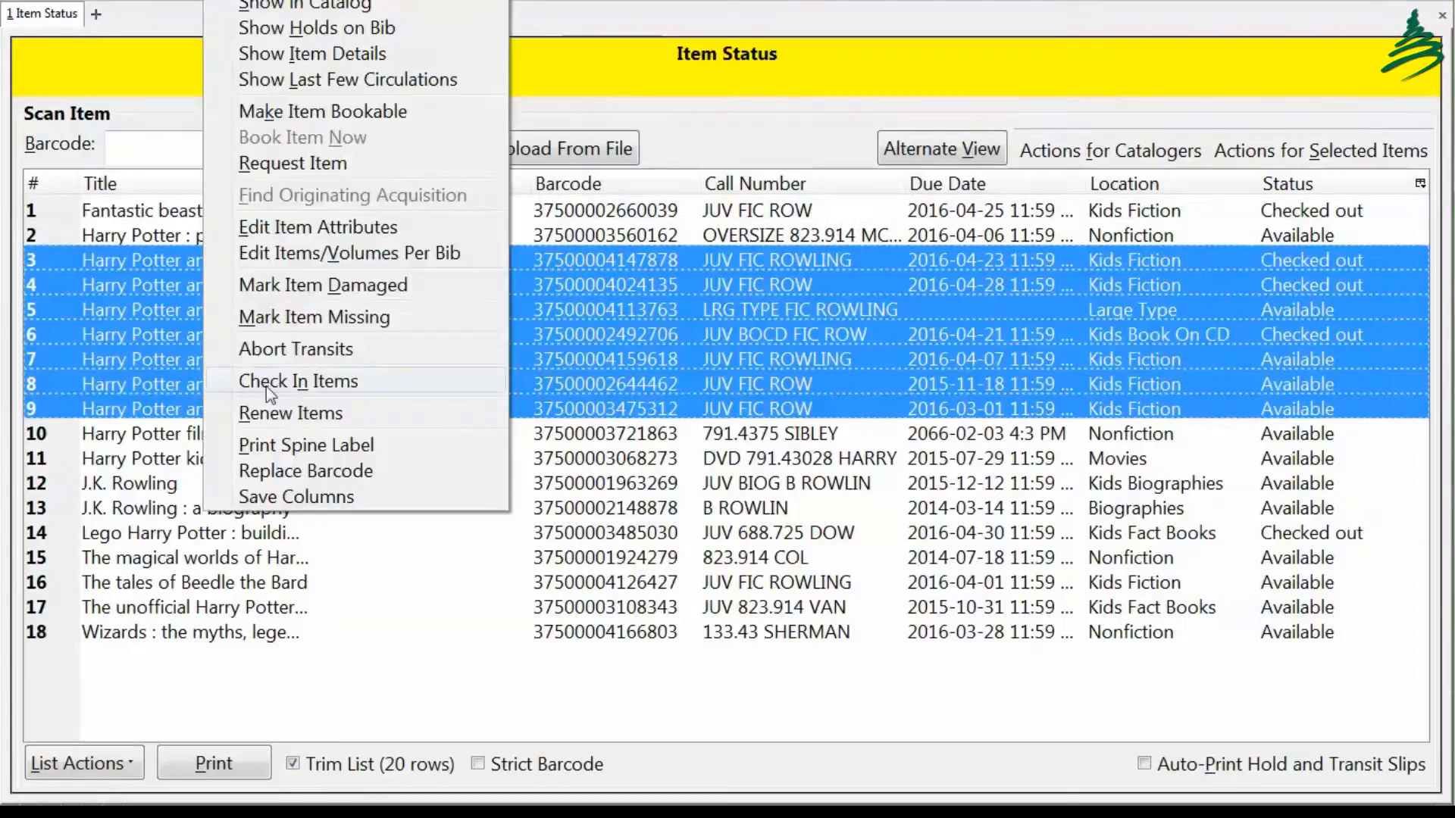
left_click(303, 166)
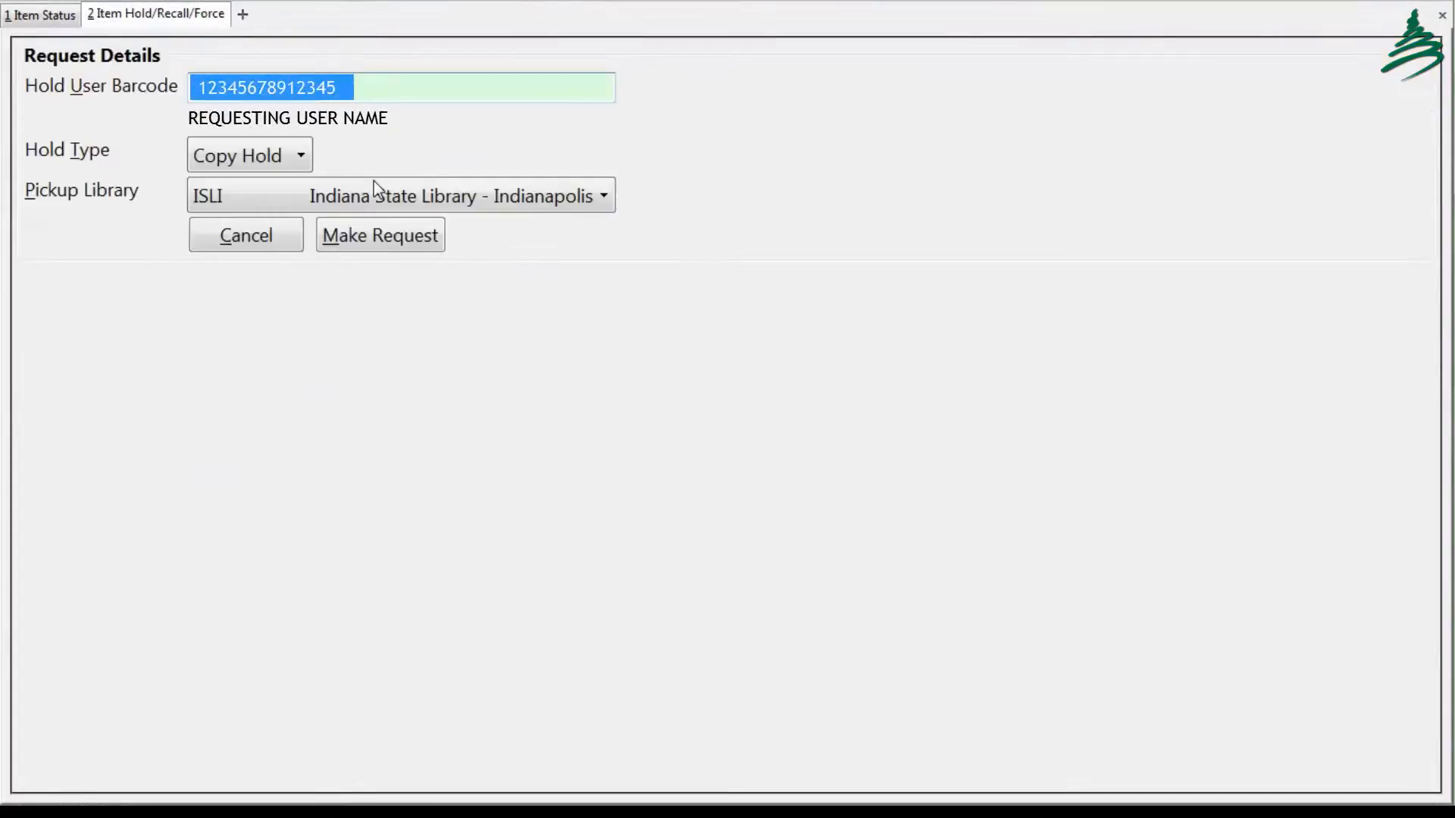
left_click(377, 240)
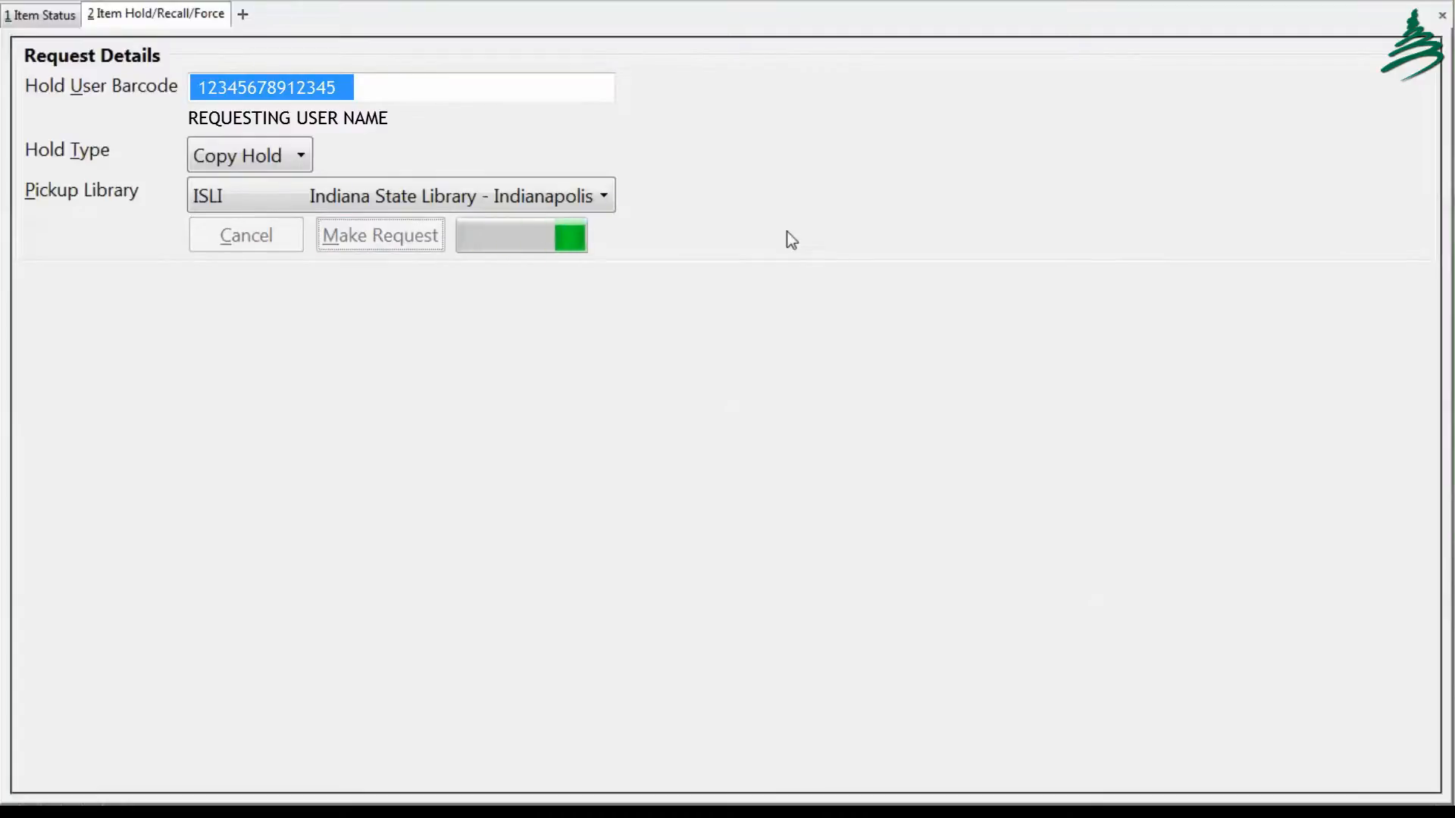
left_click(1442, 15)
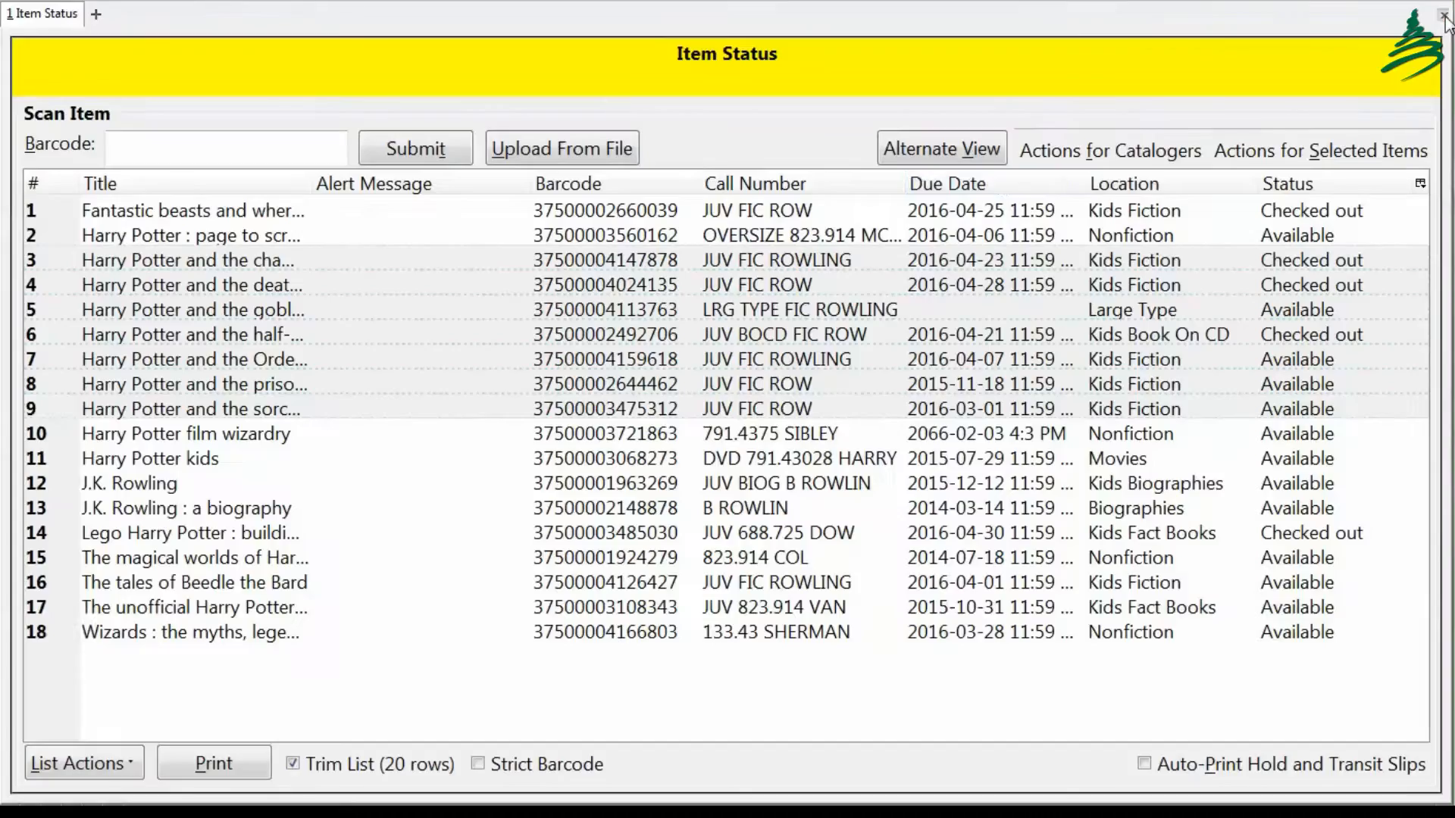
Step: Examine the actions available to catalogers for the selected items
left_click(1109, 155)
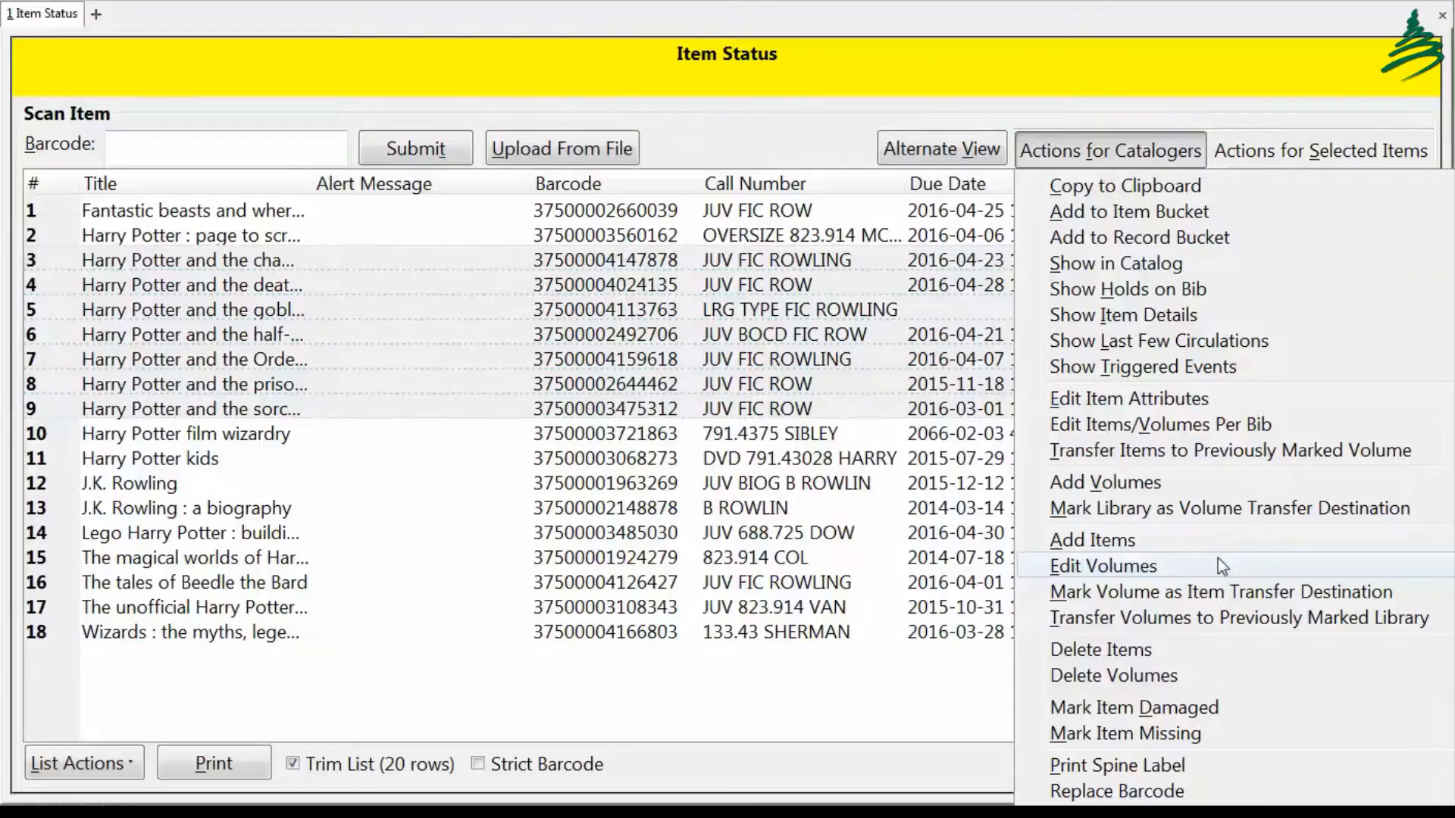
left_click(620, 367)
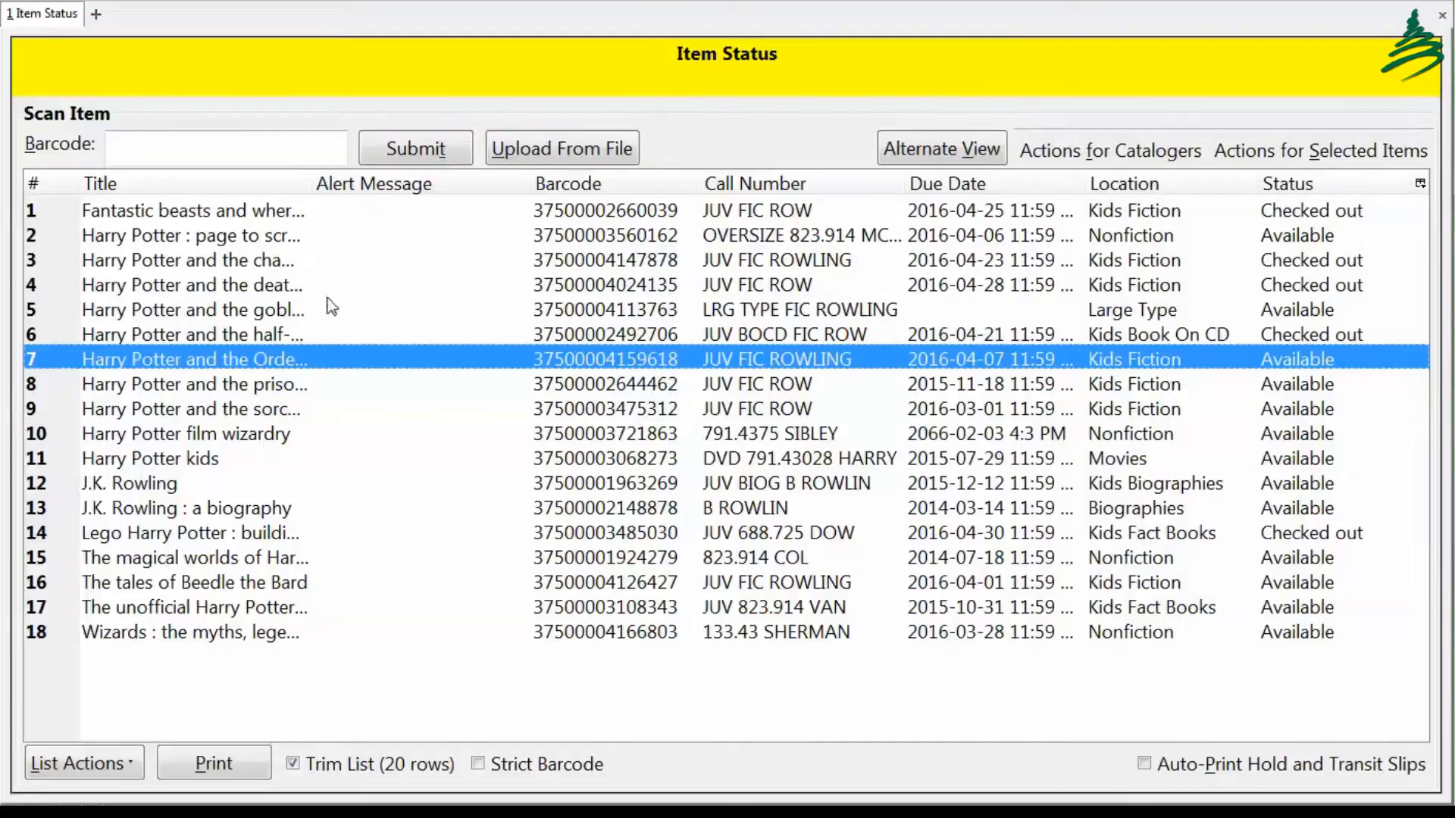
Step: Select the non-adjacent items in rows 2, 4, 7, 10 and 13, then replace that selection with adjacent rows 5 and 6
left_click(243, 239)
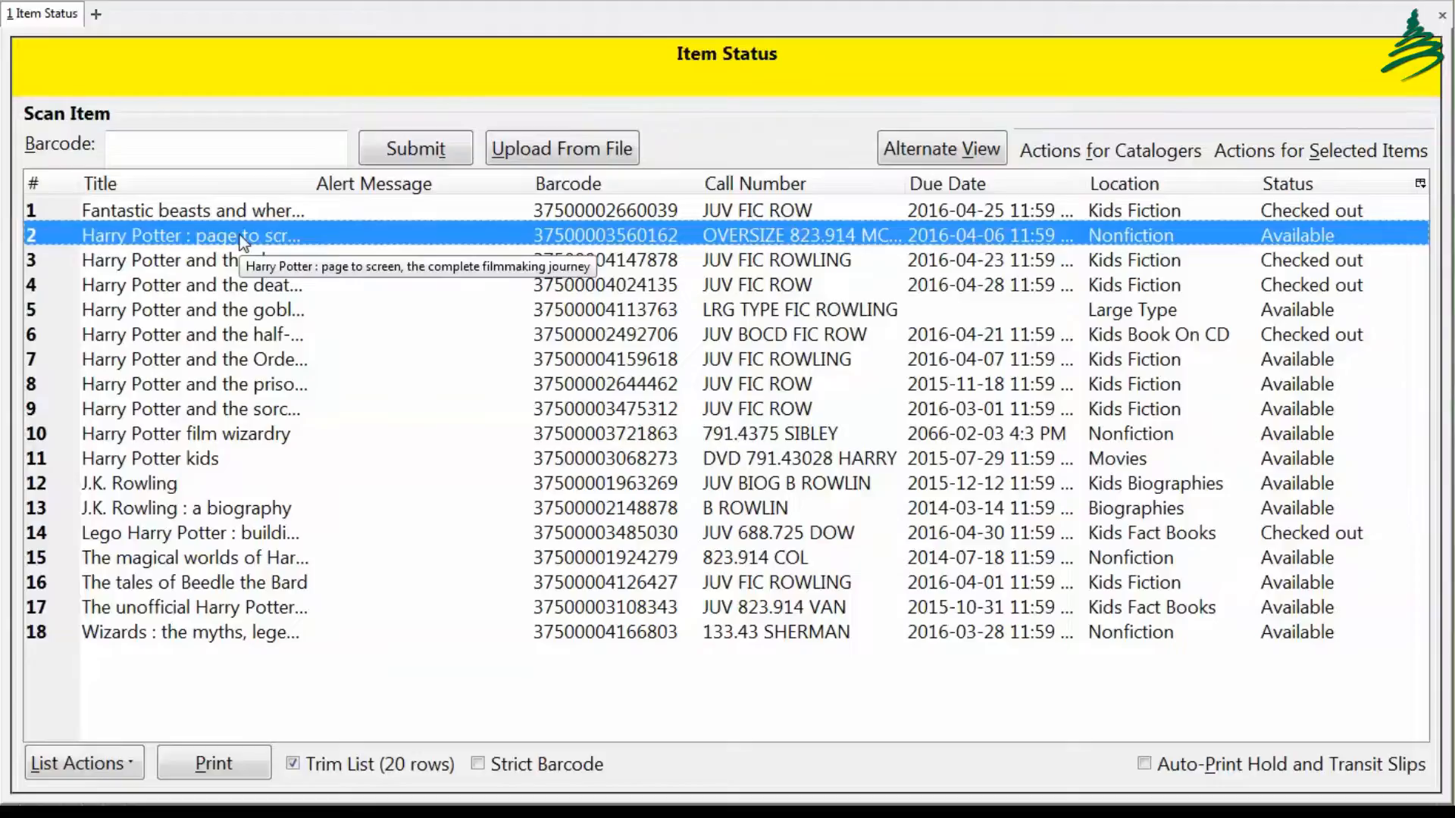
left_click(231, 287, "ctrl")
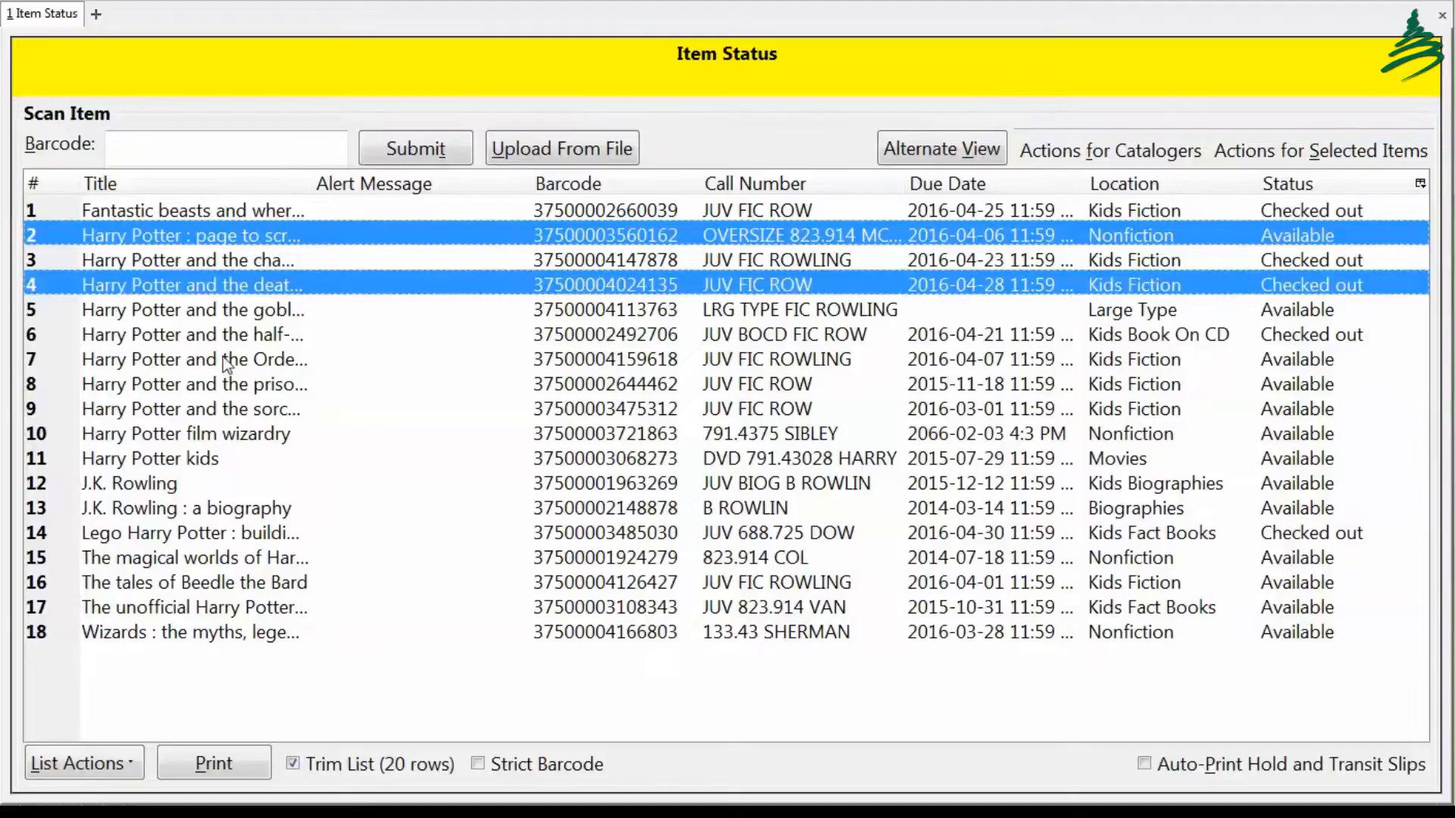
left_click(223, 359, "ctrl")
left_click(226, 433, "ctrl")
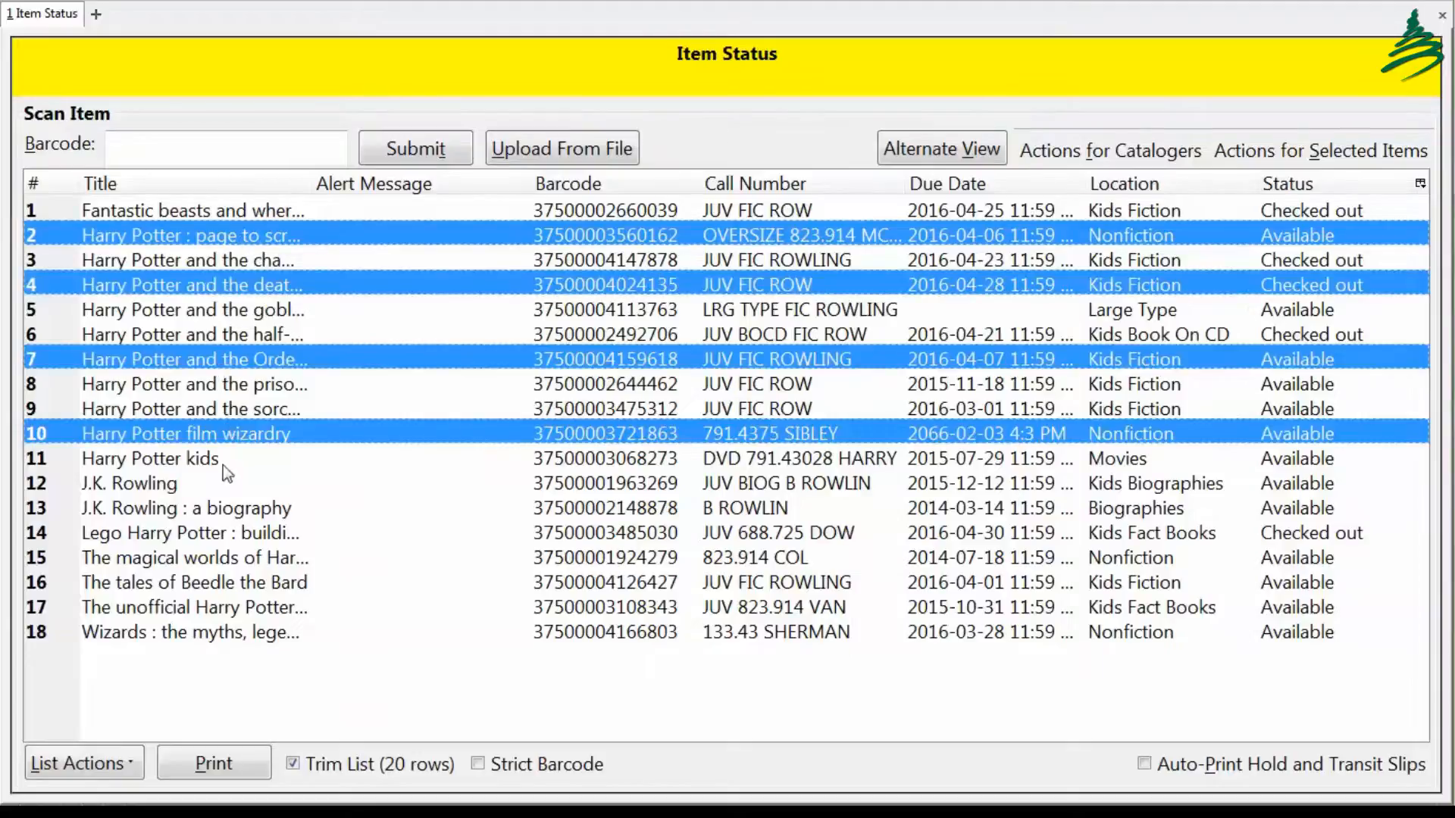
left_click(232, 514, "ctrl")
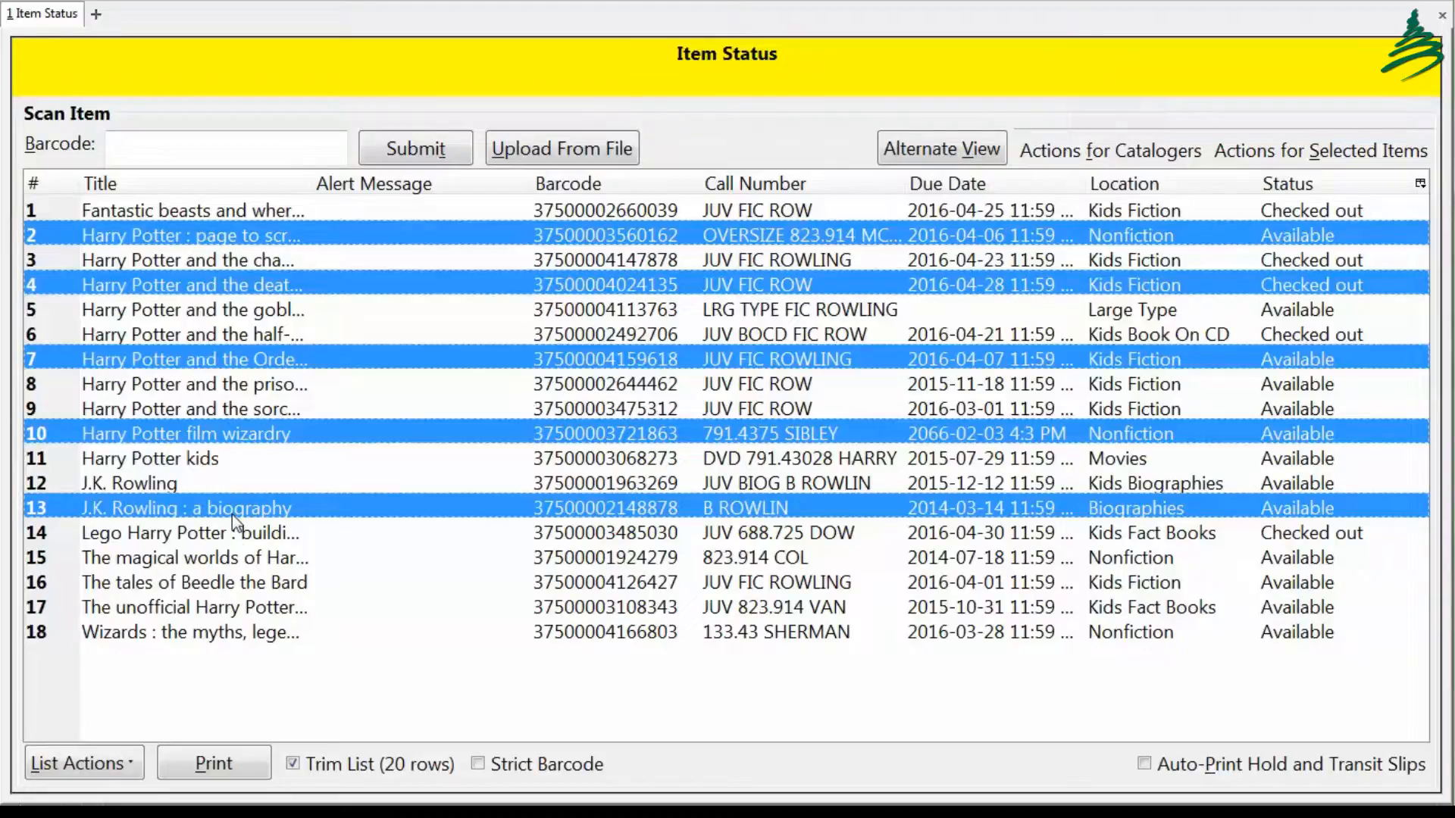
left_click(207, 310)
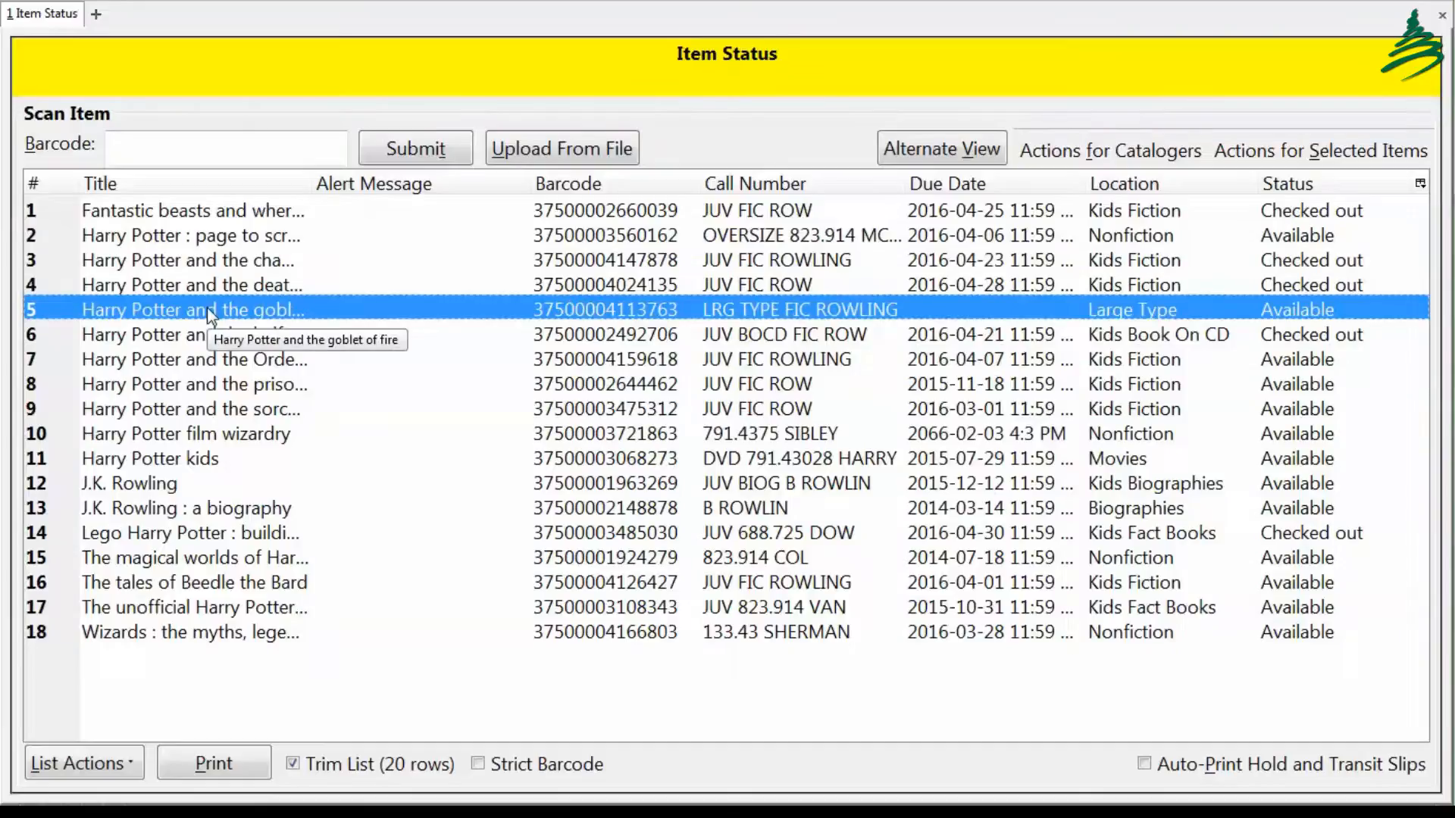
left_click(230, 338, "shift")
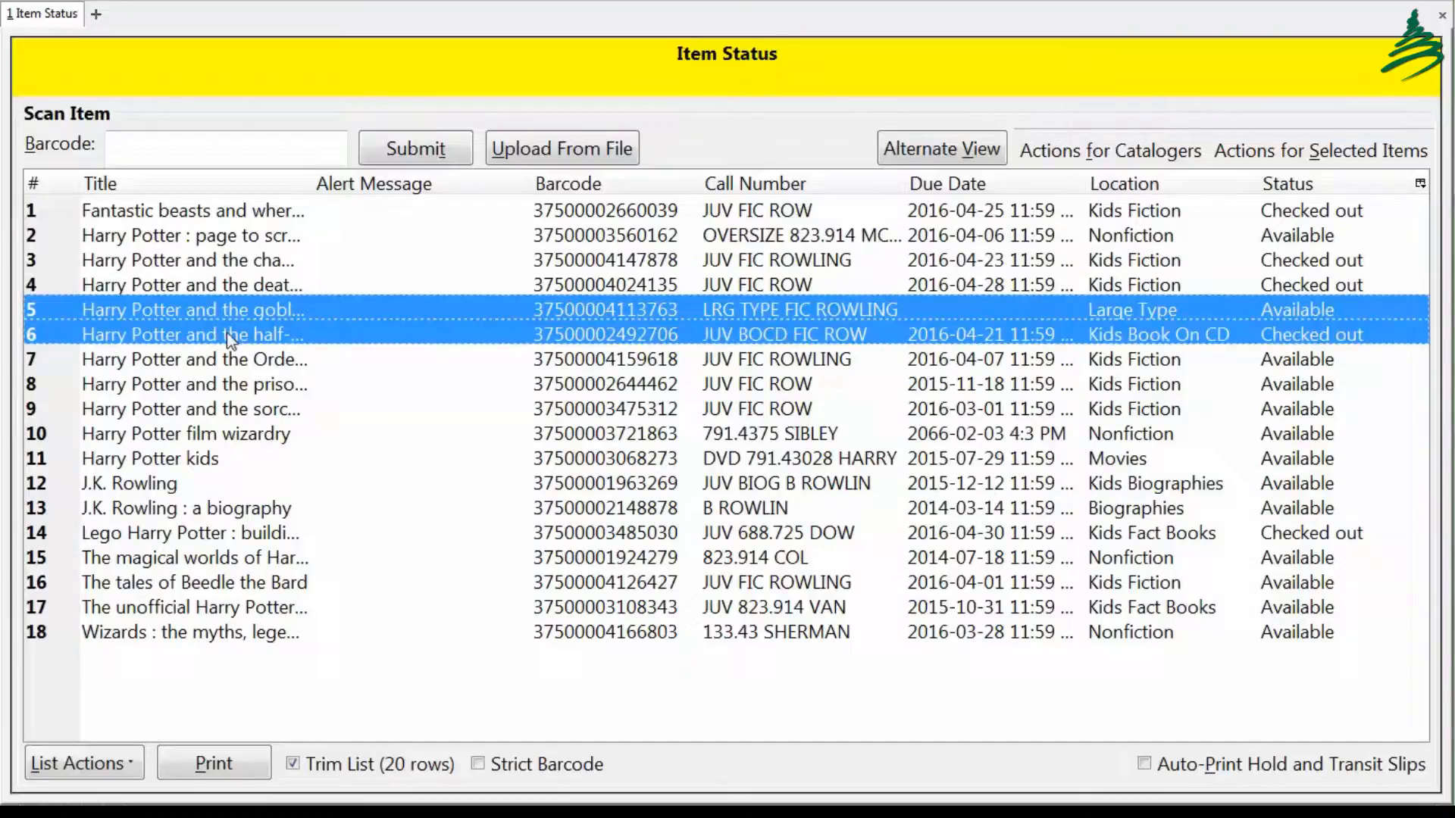
Step: Change the circulation modifier of the items in rows 5 and 6 to dvd, and show the Circulation Modifier column in the list
right_click(377, 311)
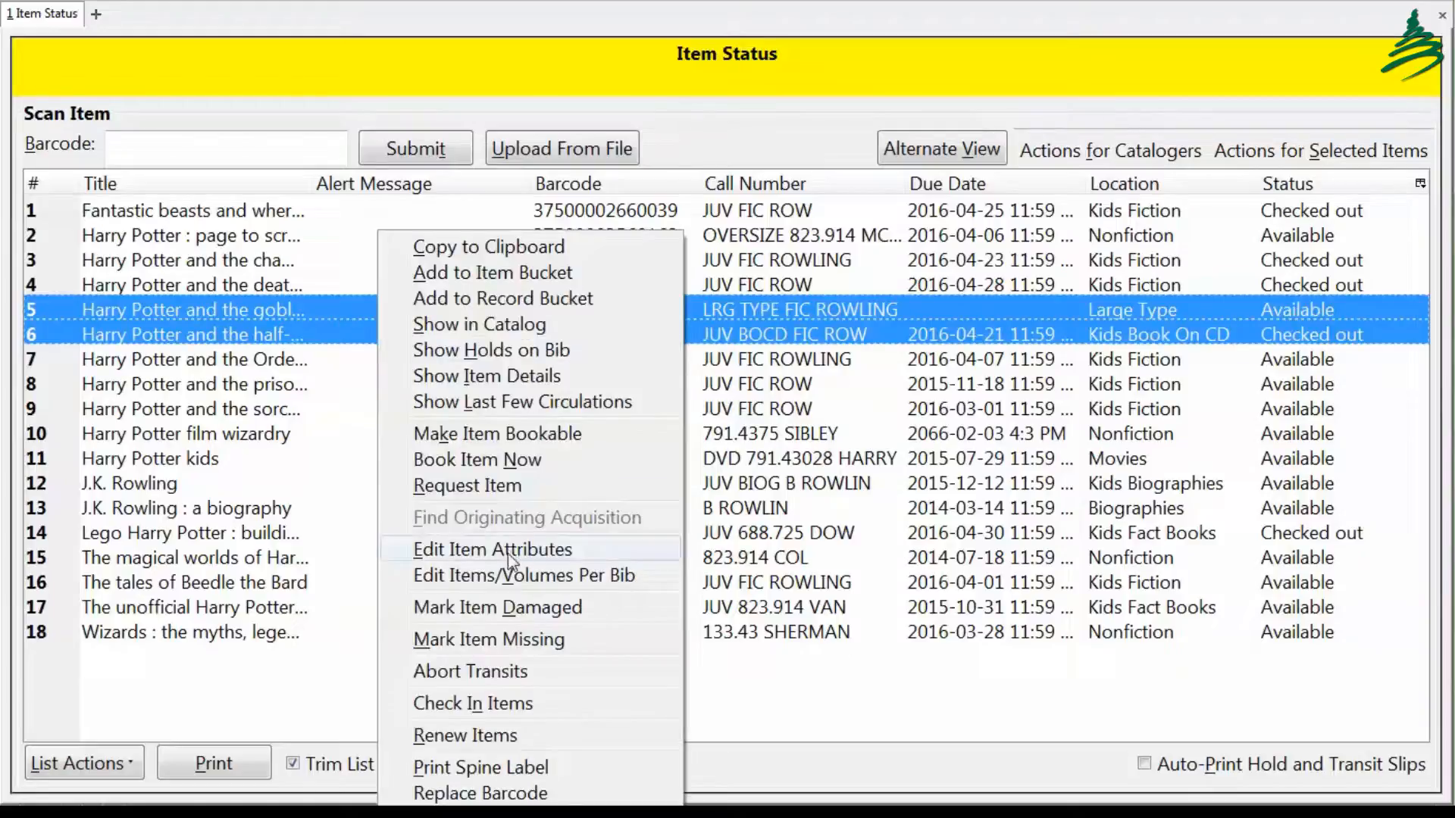
left_click(594, 551)
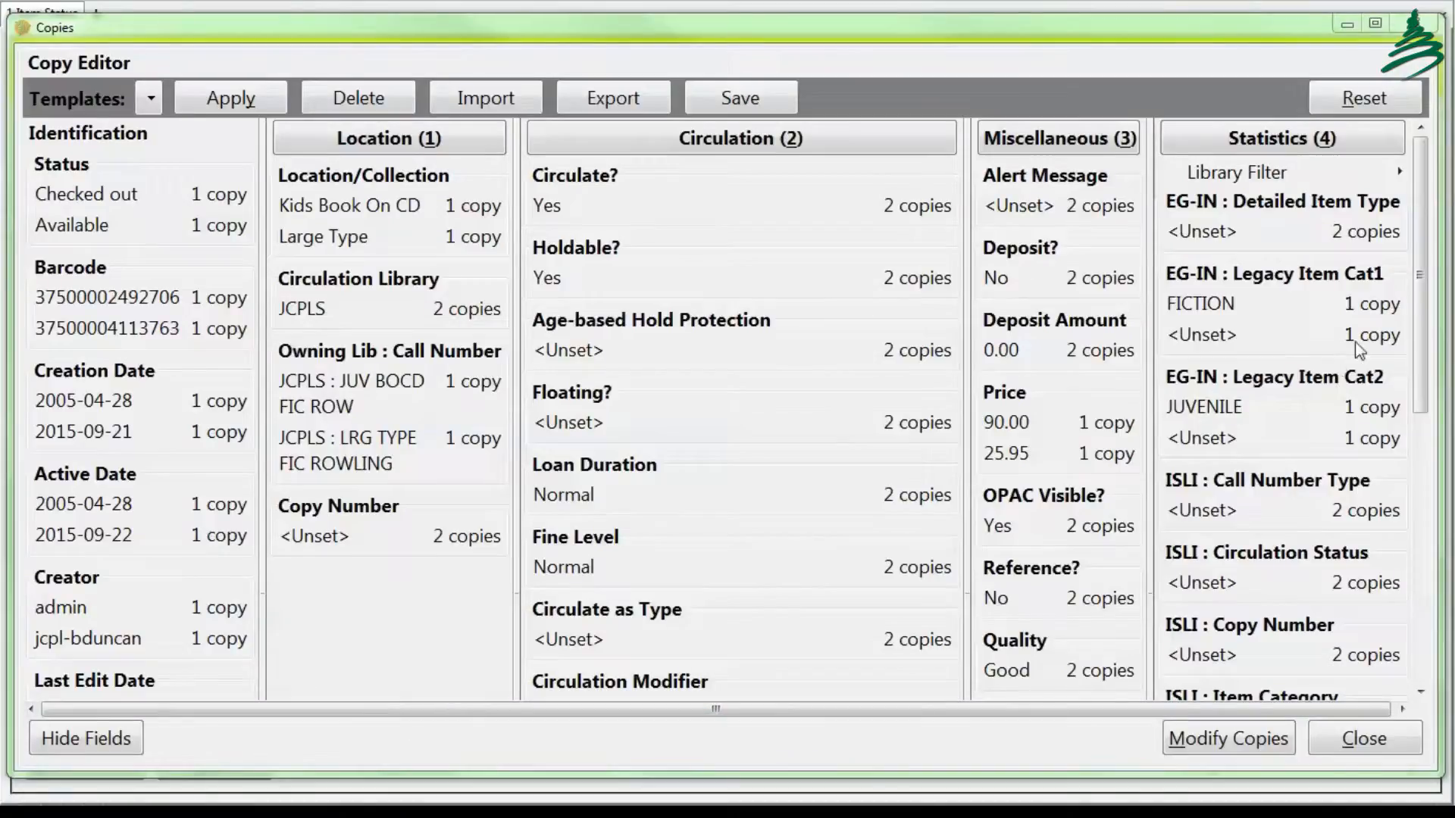
left_click_drag(1422, 334, 1423, 523)
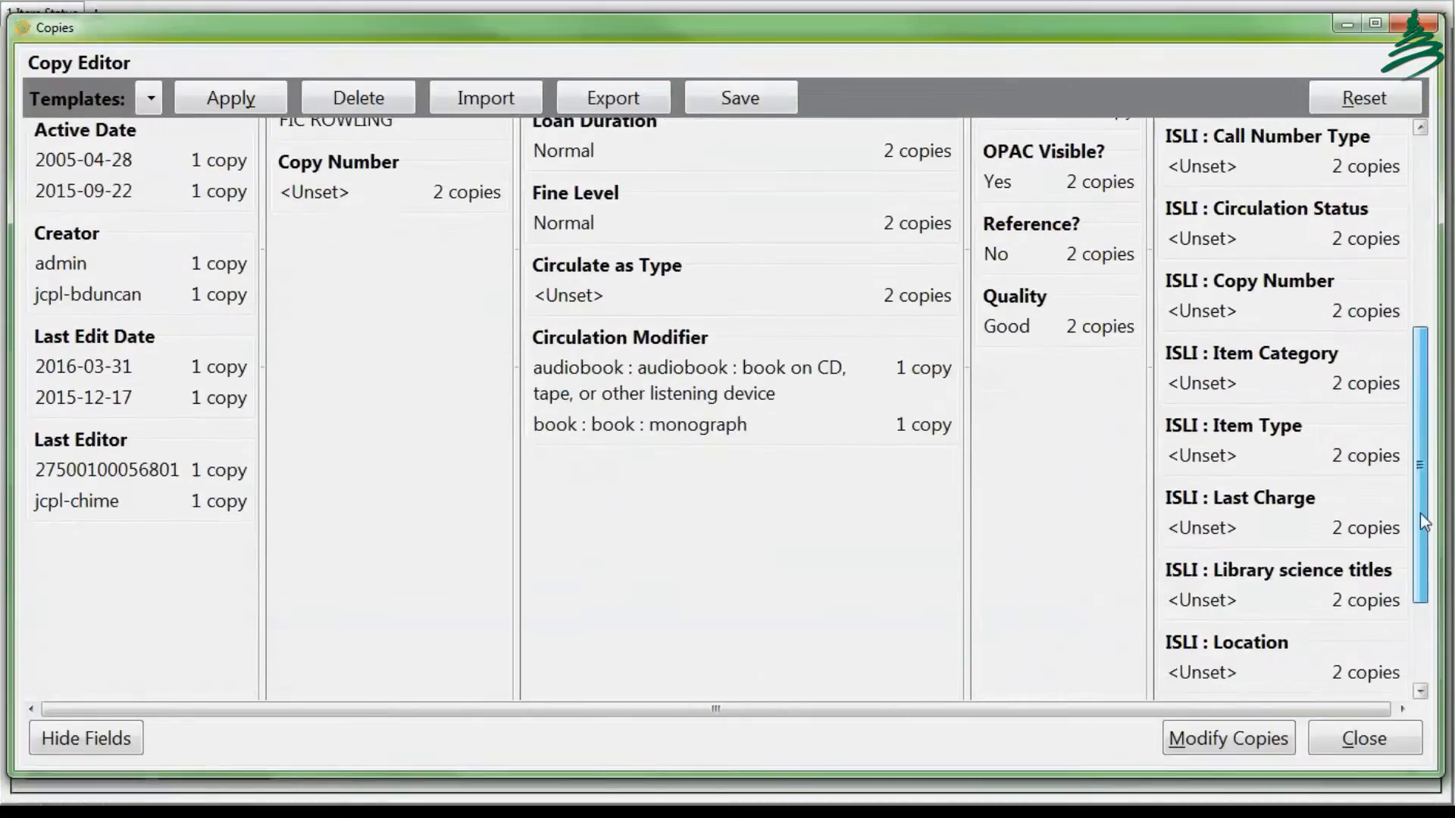
left_click(766, 355)
left_click(748, 374)
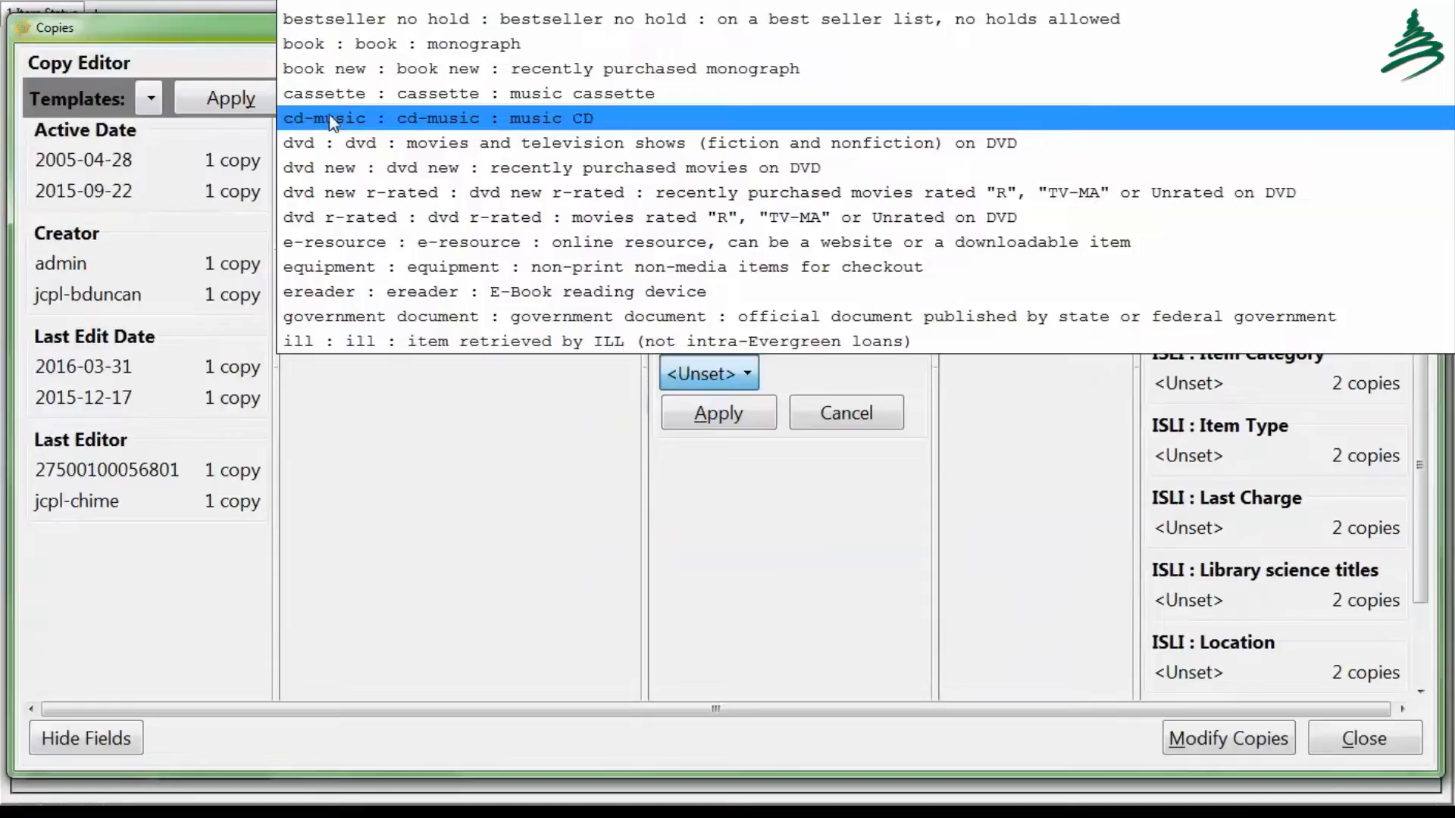
left_click(333, 143)
left_click(604, 417)
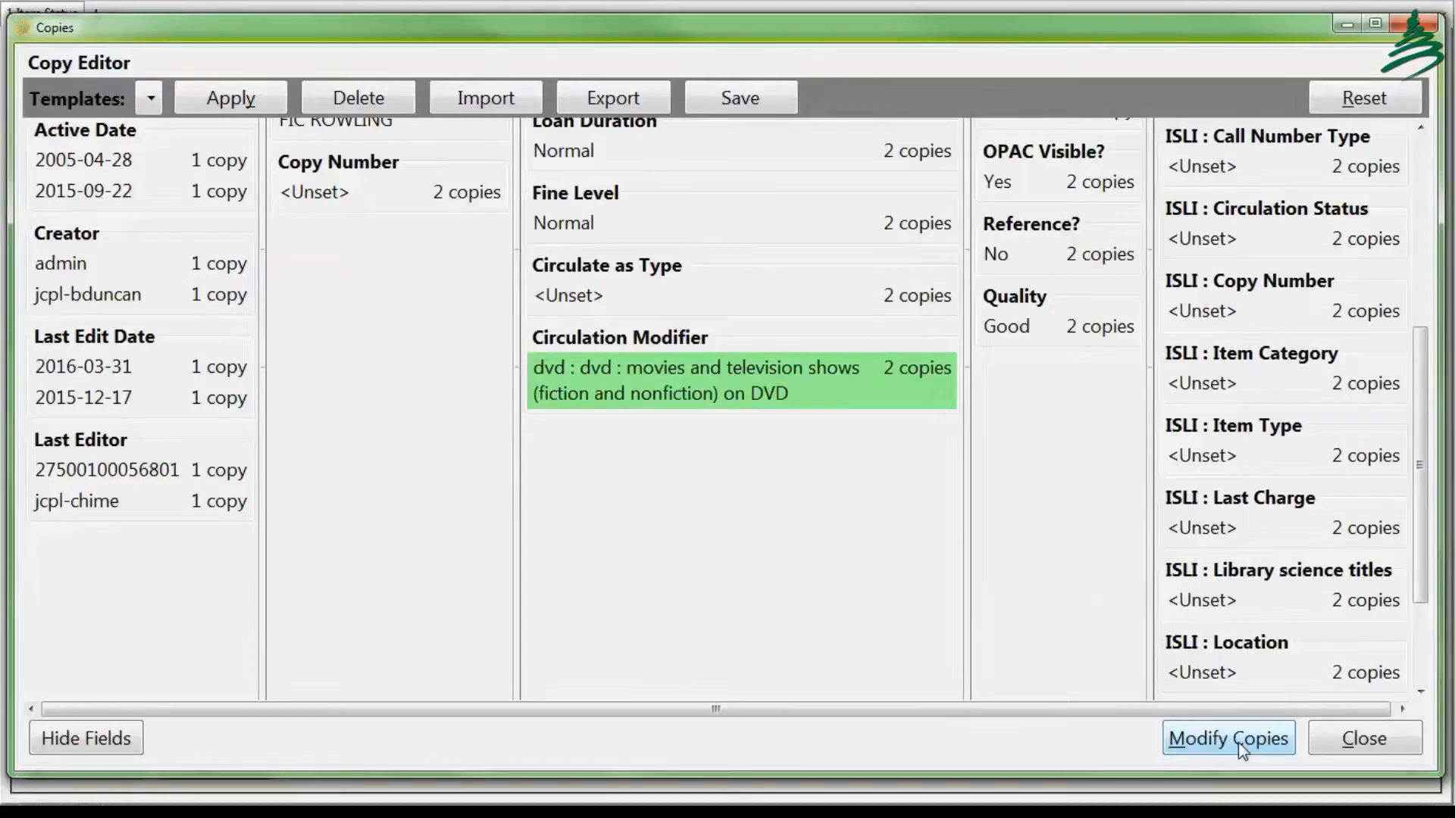
left_click(1238, 743)
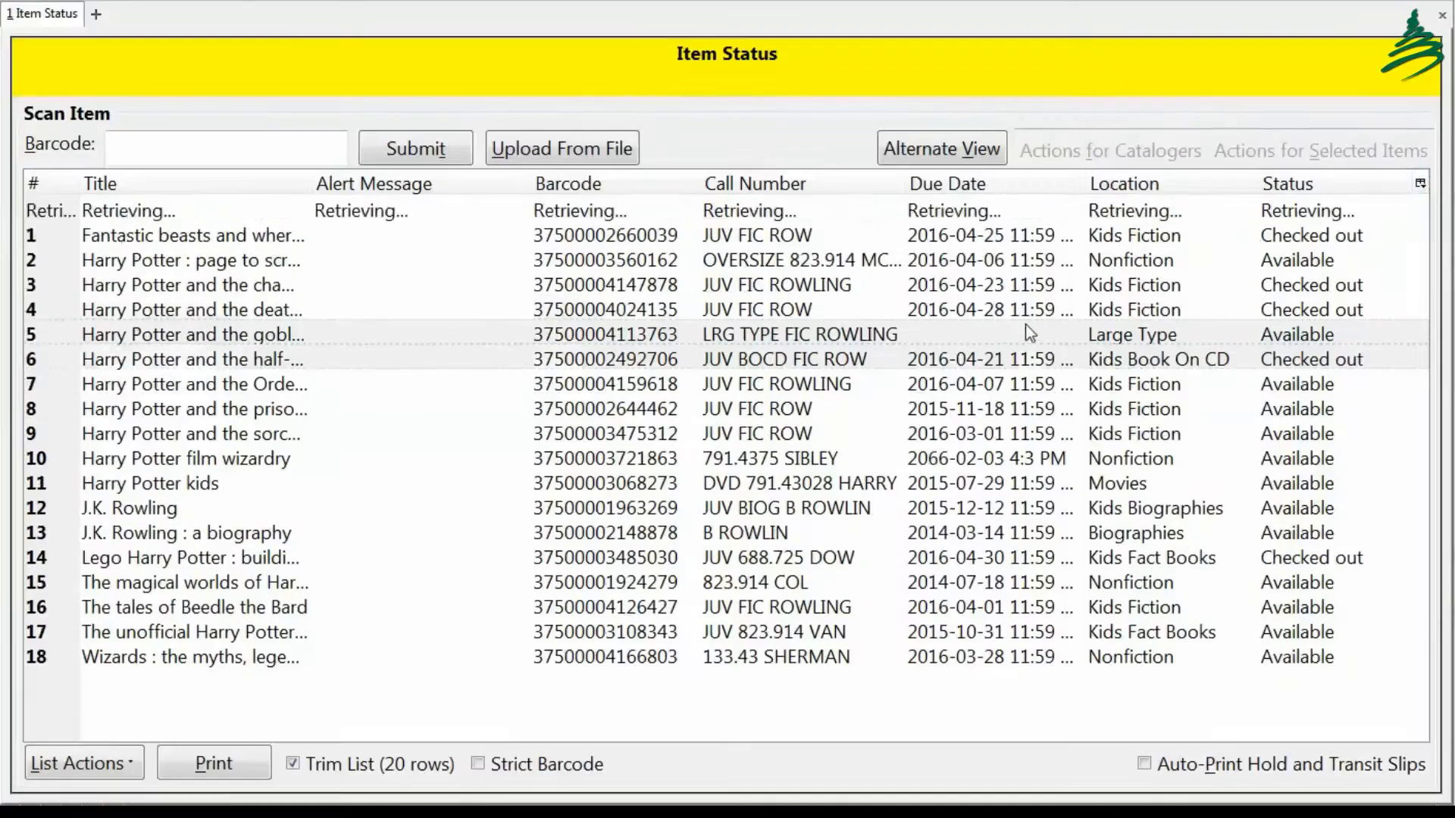
left_click(1419, 182)
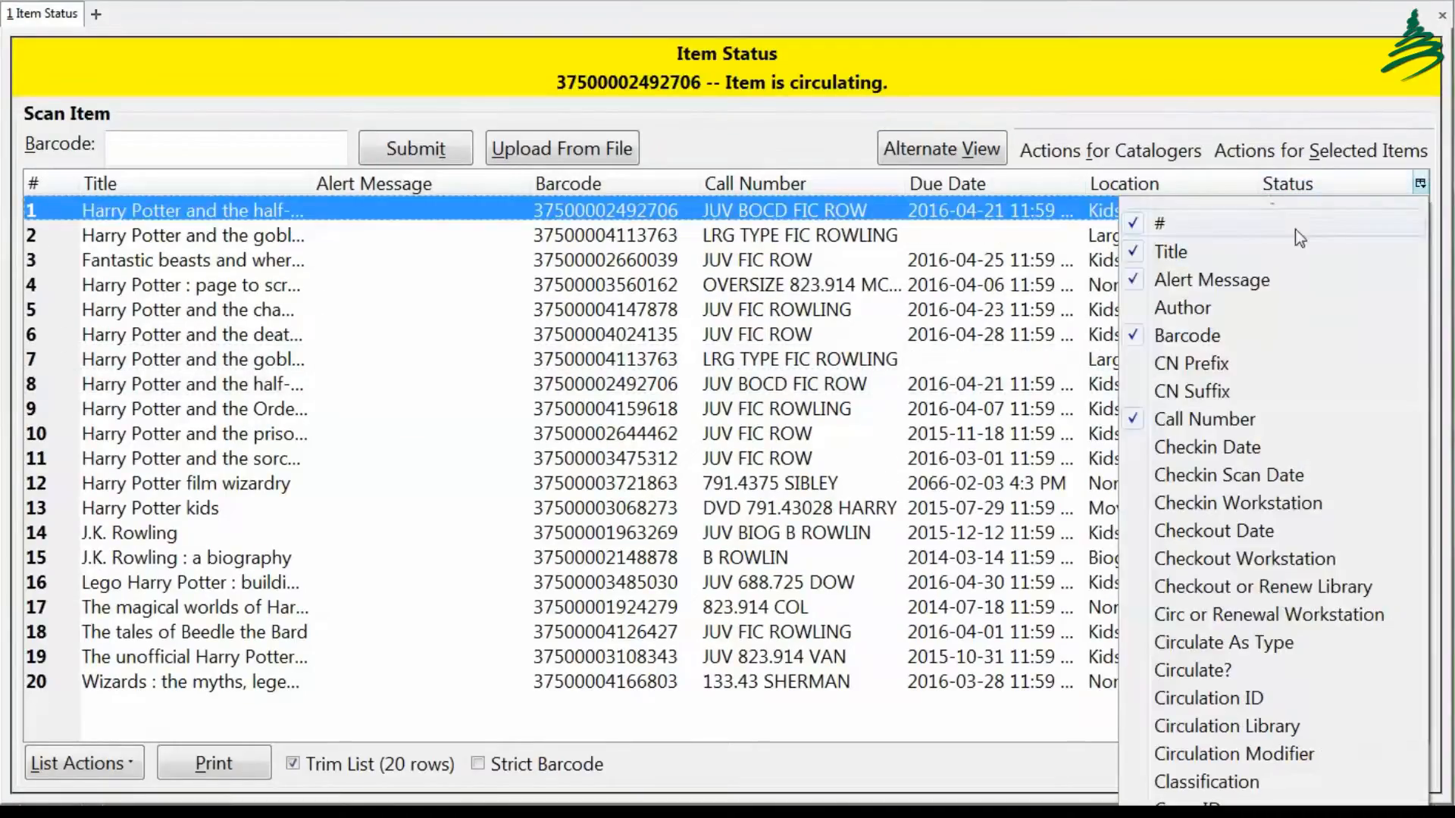
left_click(1195, 754)
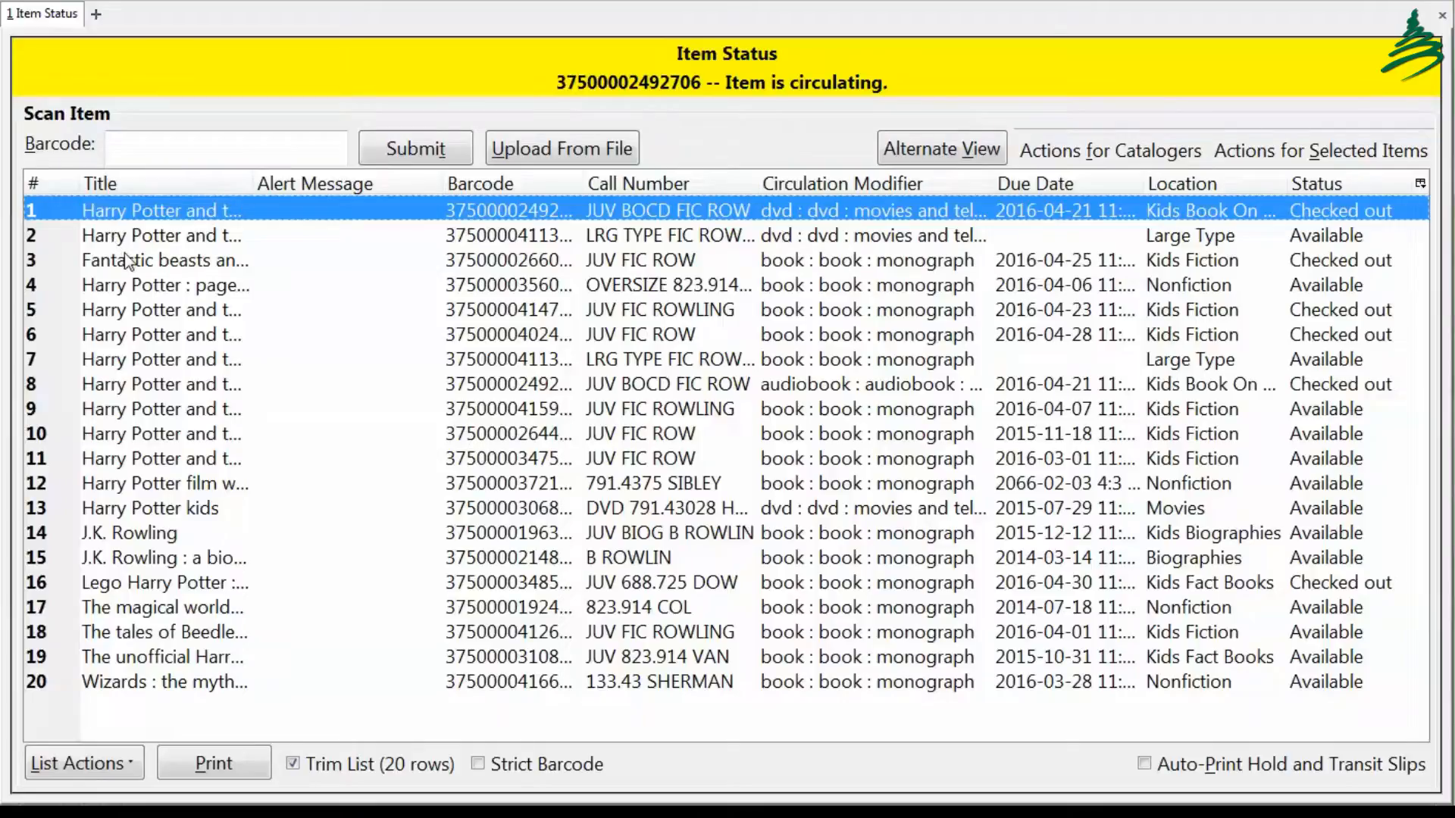
Step: Select all 20 rows of the item list and change their circulation modifier to book, saving the modified copies
left_click(144, 682, "shift")
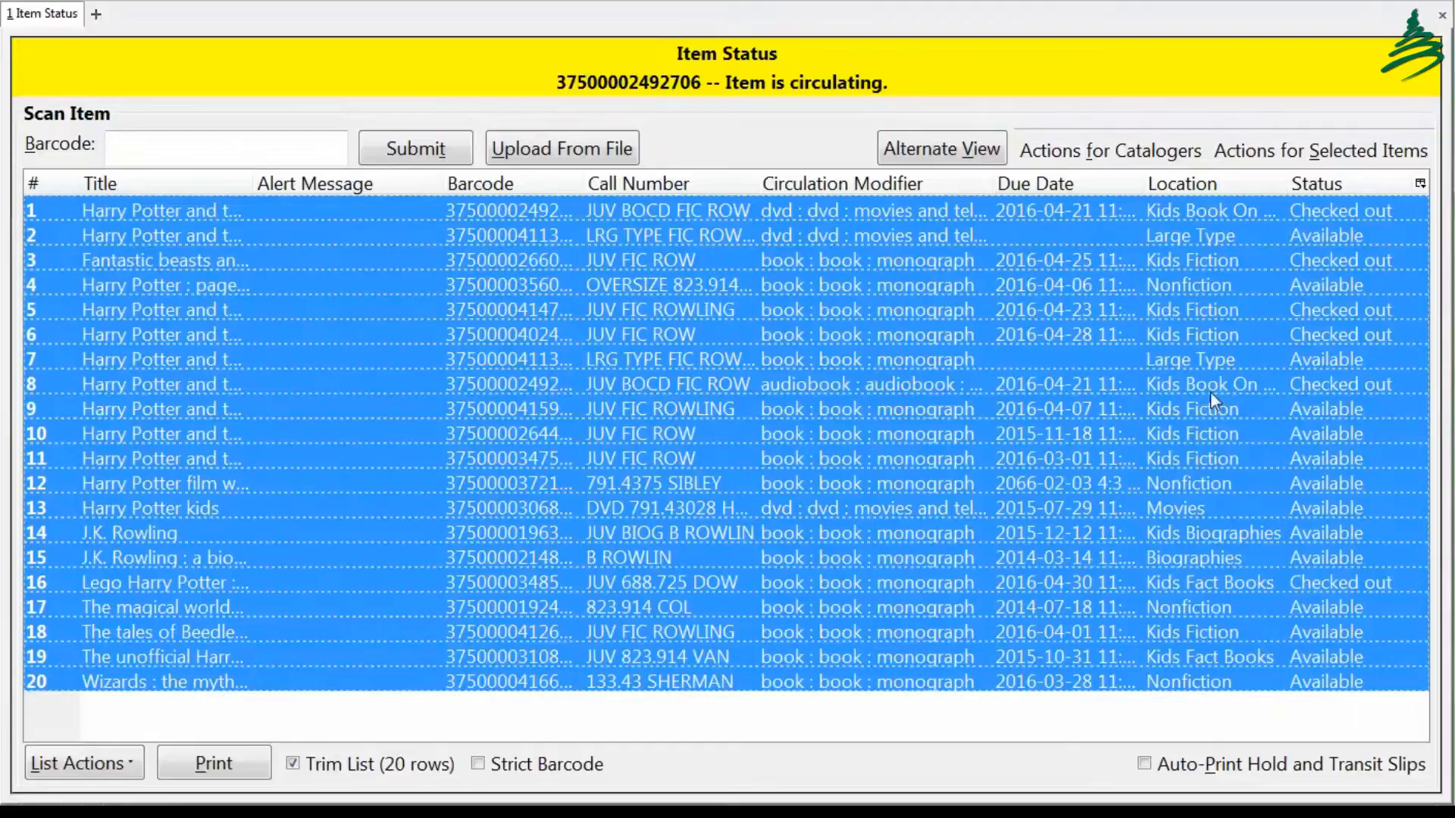
left_click(1281, 152)
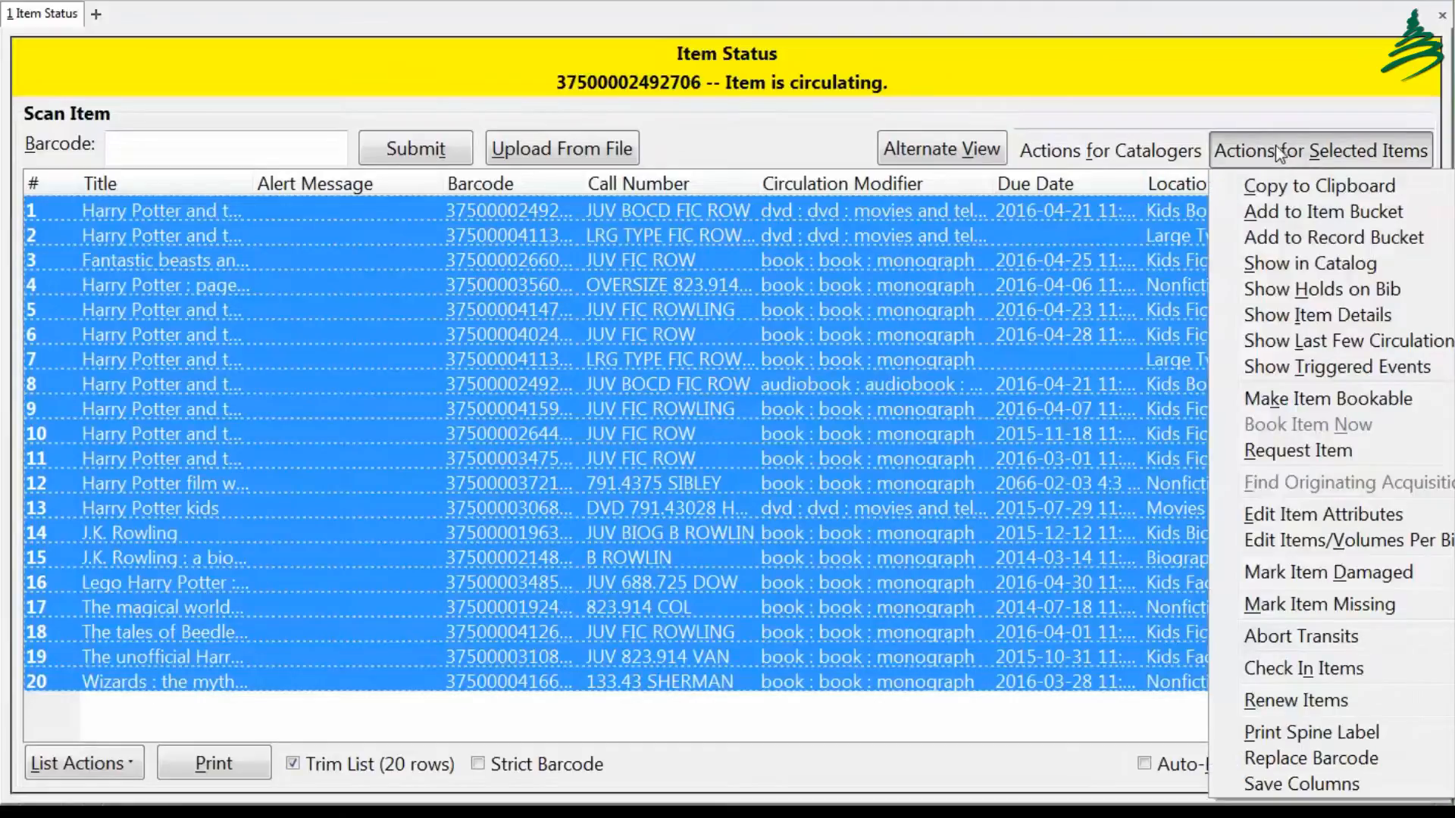
left_click(1271, 509)
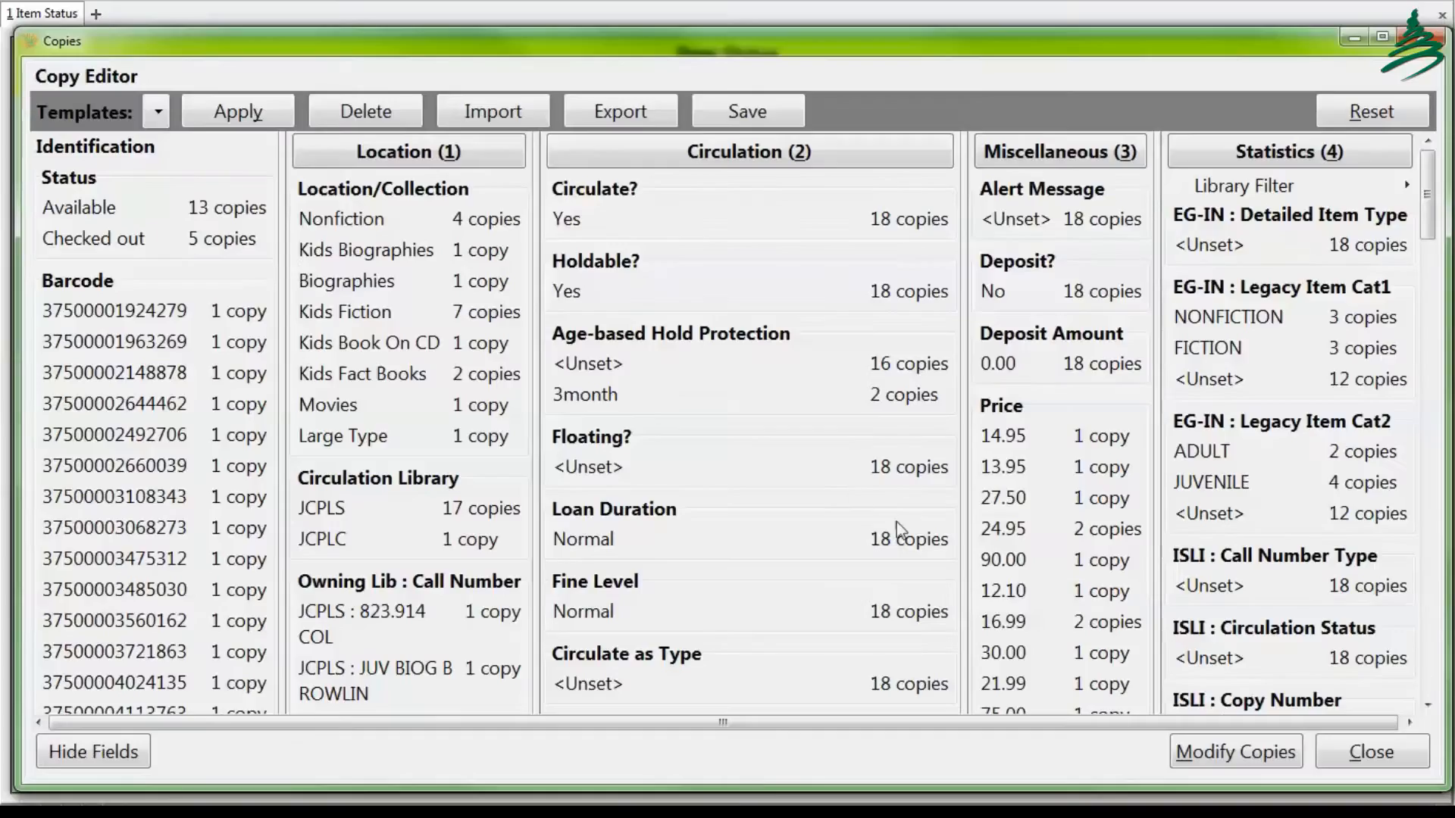
scroll(1391, 233, "down", 10)
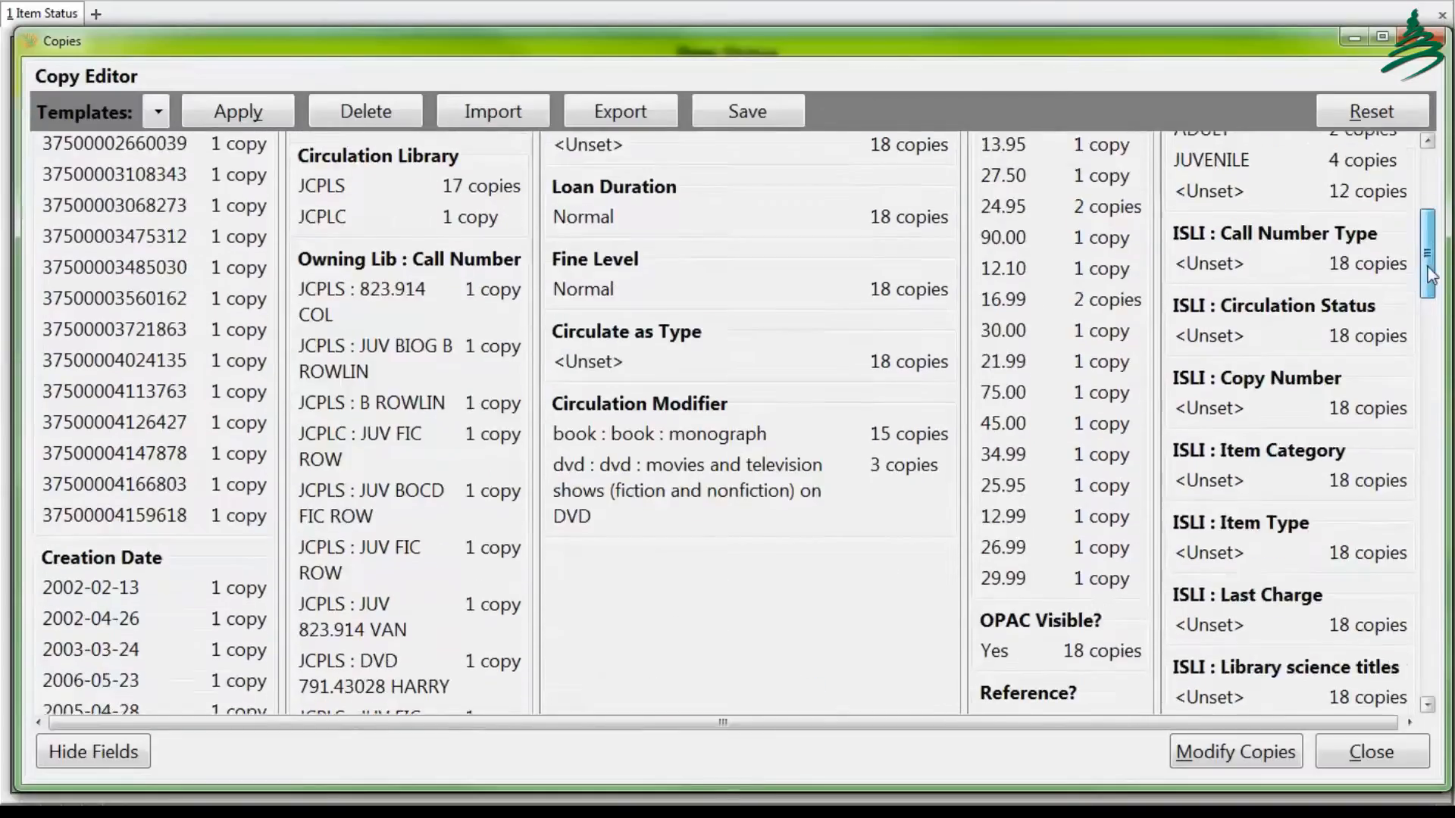
left_click(661, 321)
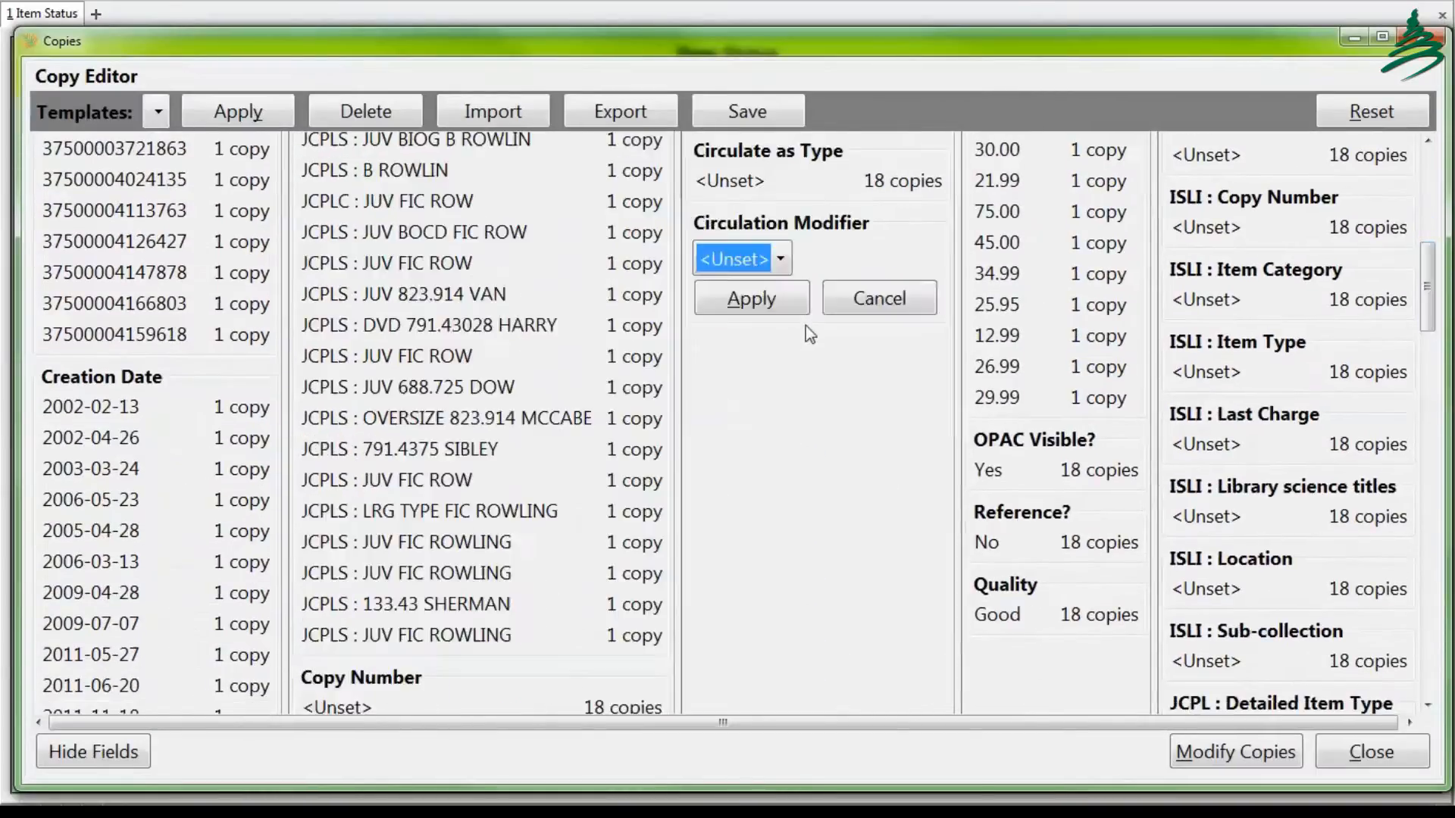
left_click(778, 261)
left_click(348, 318)
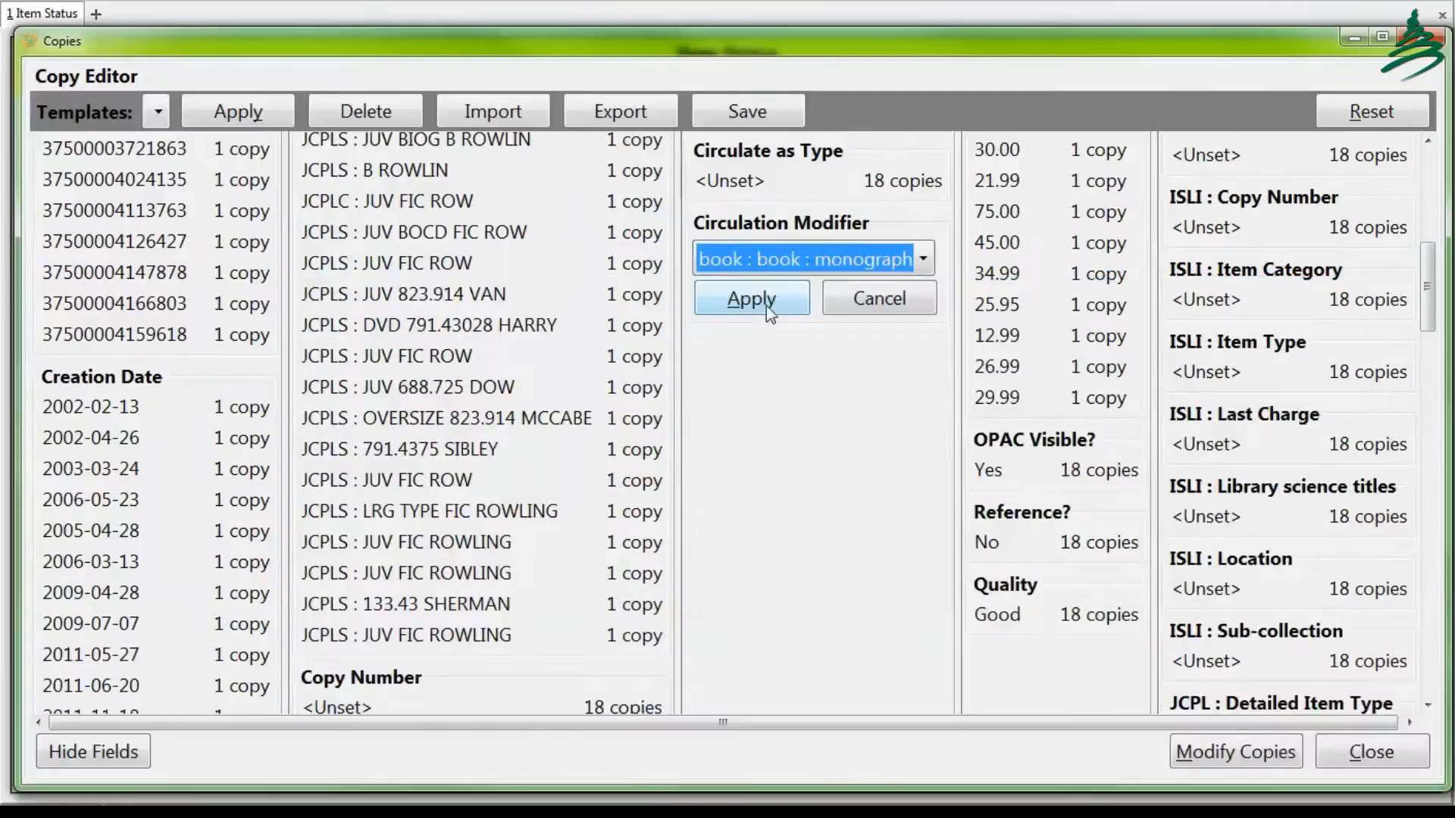
left_click(766, 306)
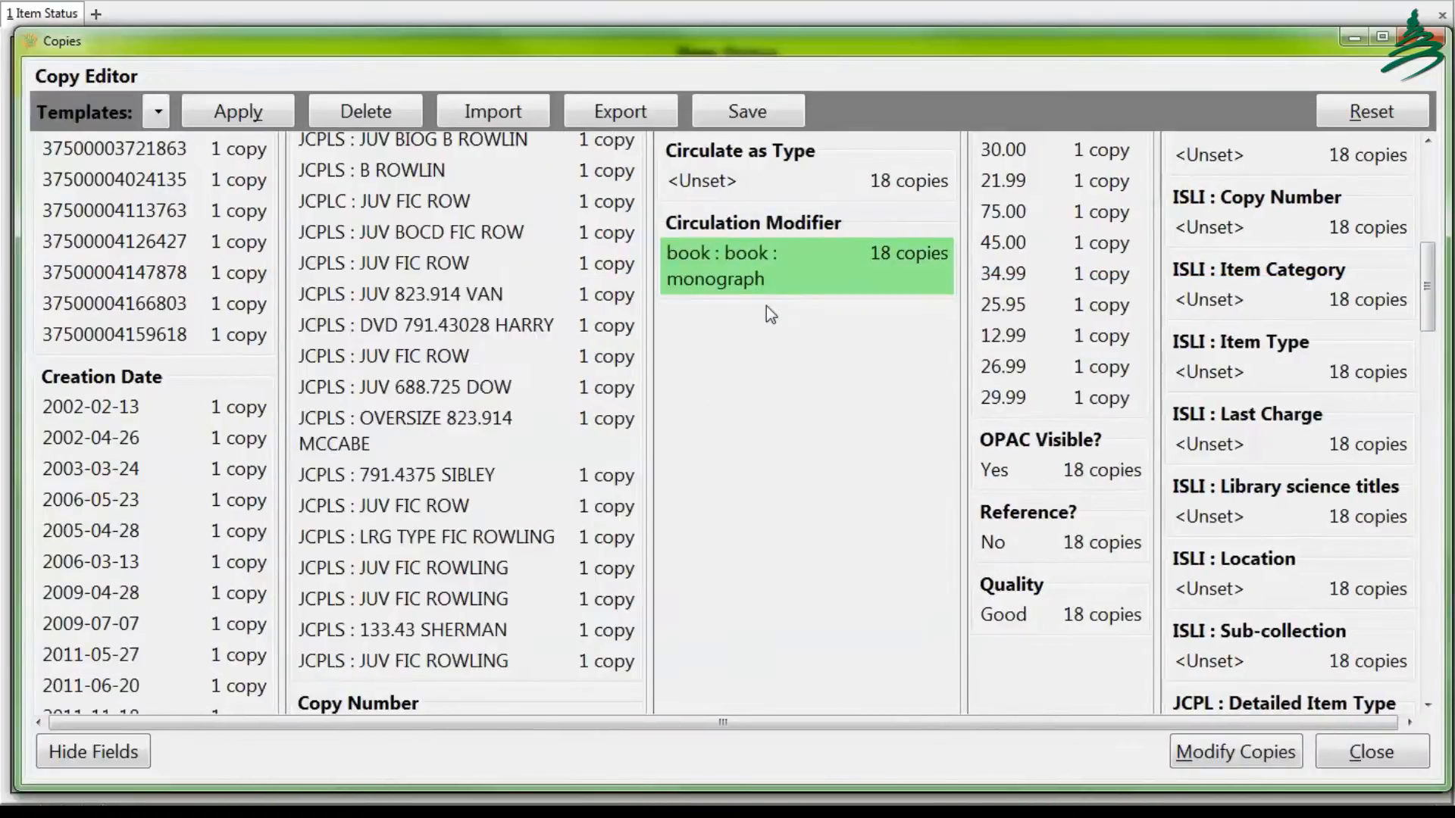
left_click(1226, 750)
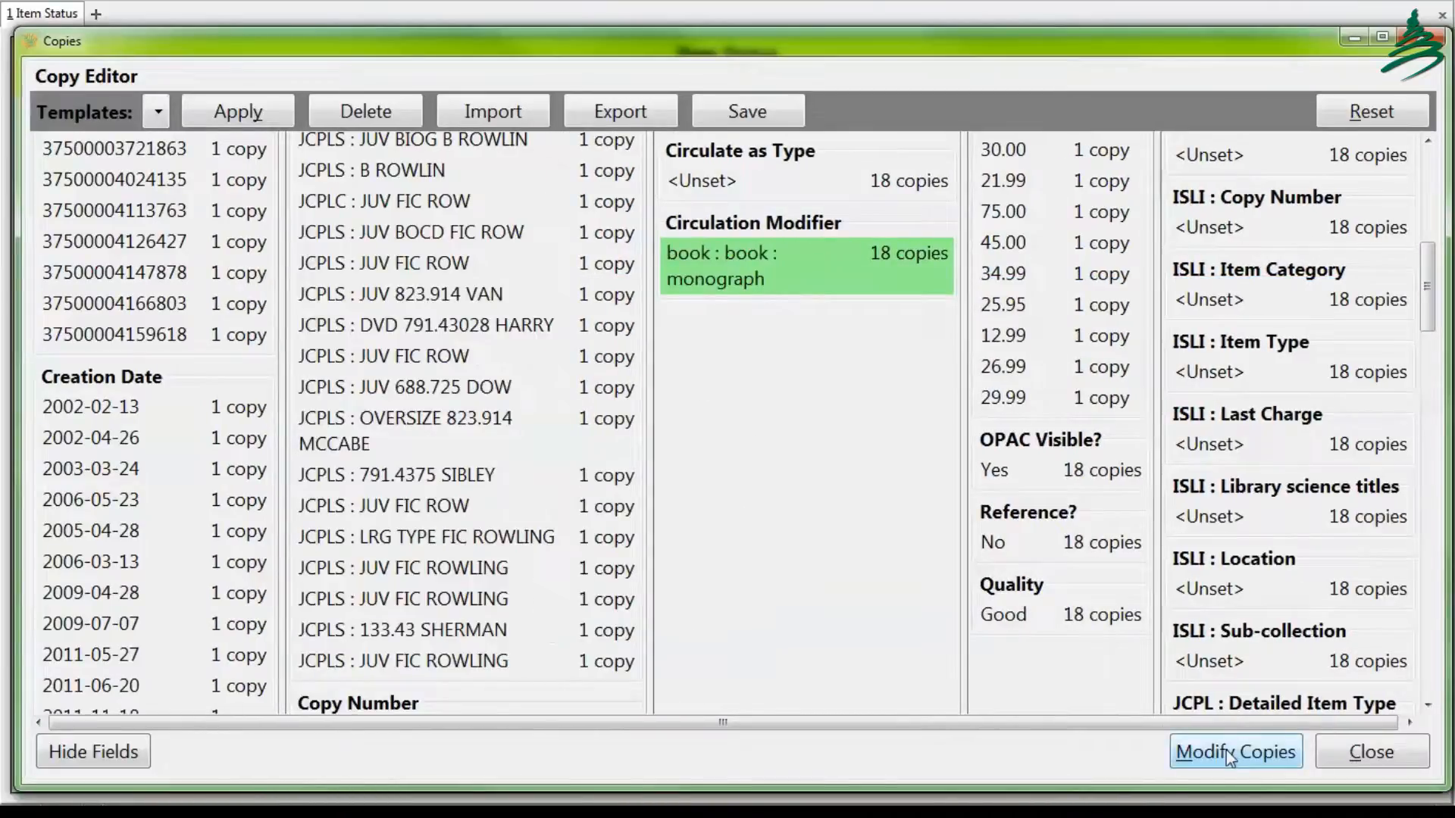
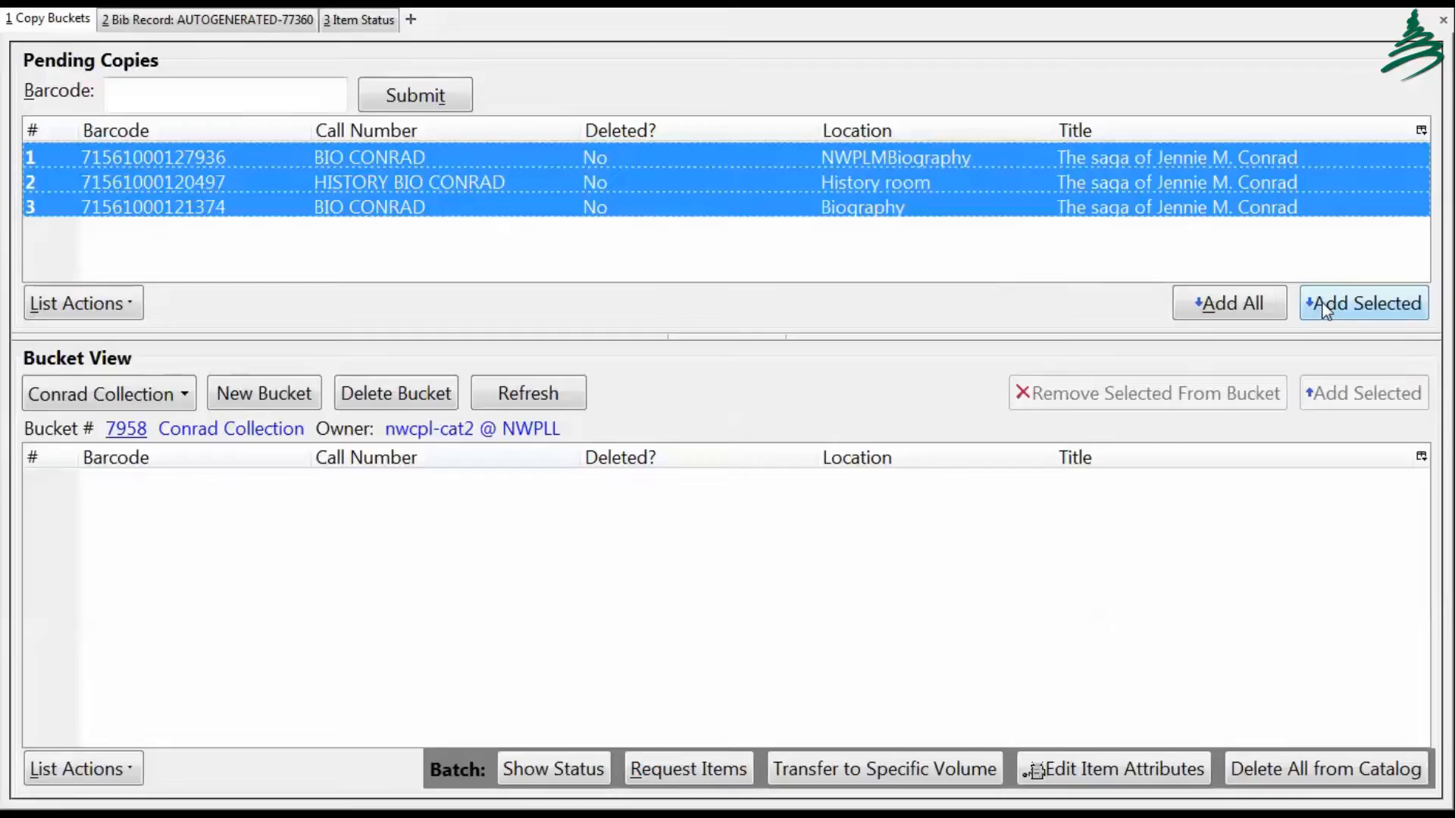
Step: Add the three selected pending copies to the Conrad Collection bucket
left_click(1366, 311)
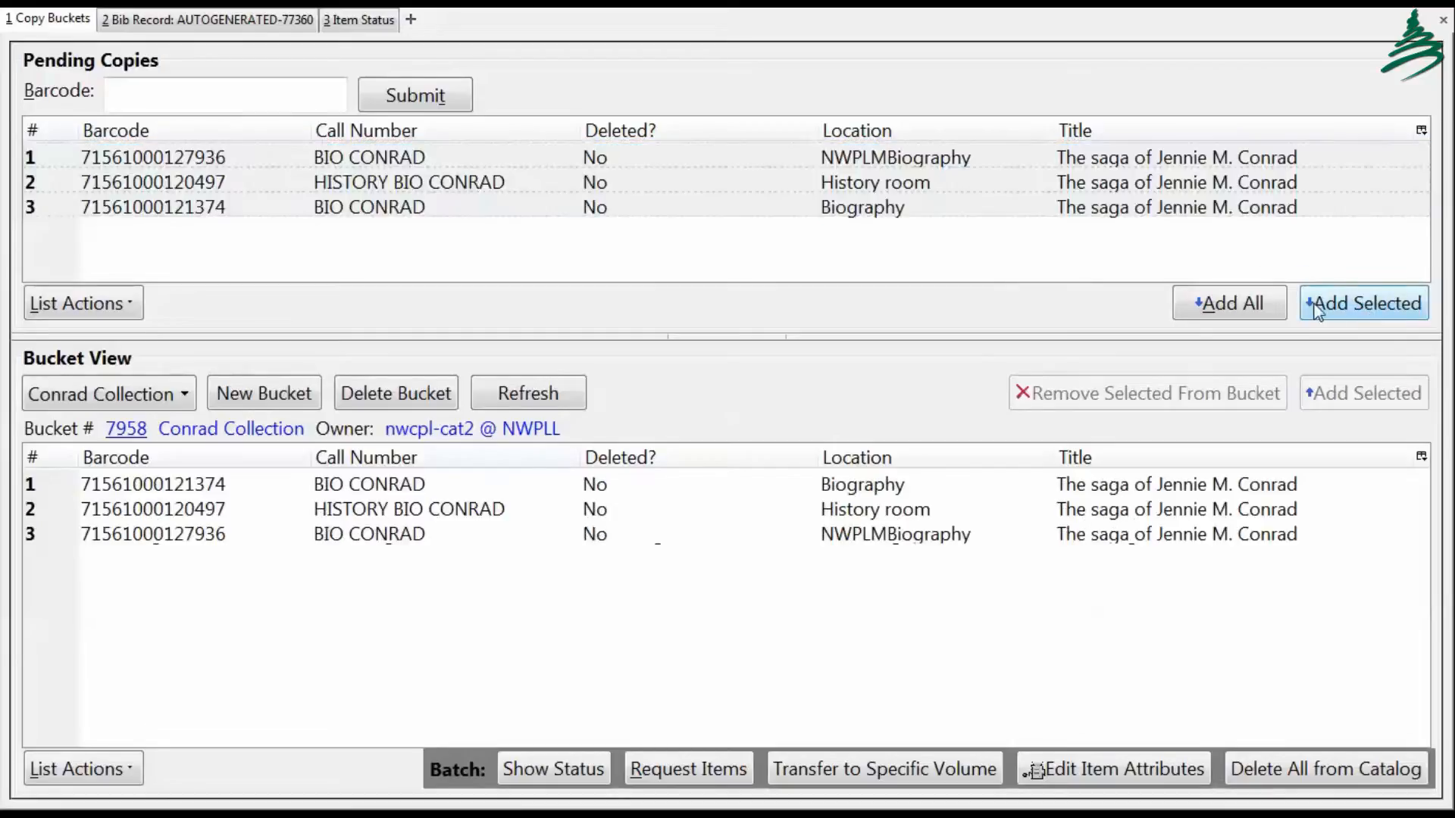
Step: From the bib record's holdings, add the four items in rows 5, 7, 10 and 12 to the existing Conrad Collection bucket
left_click(168, 23)
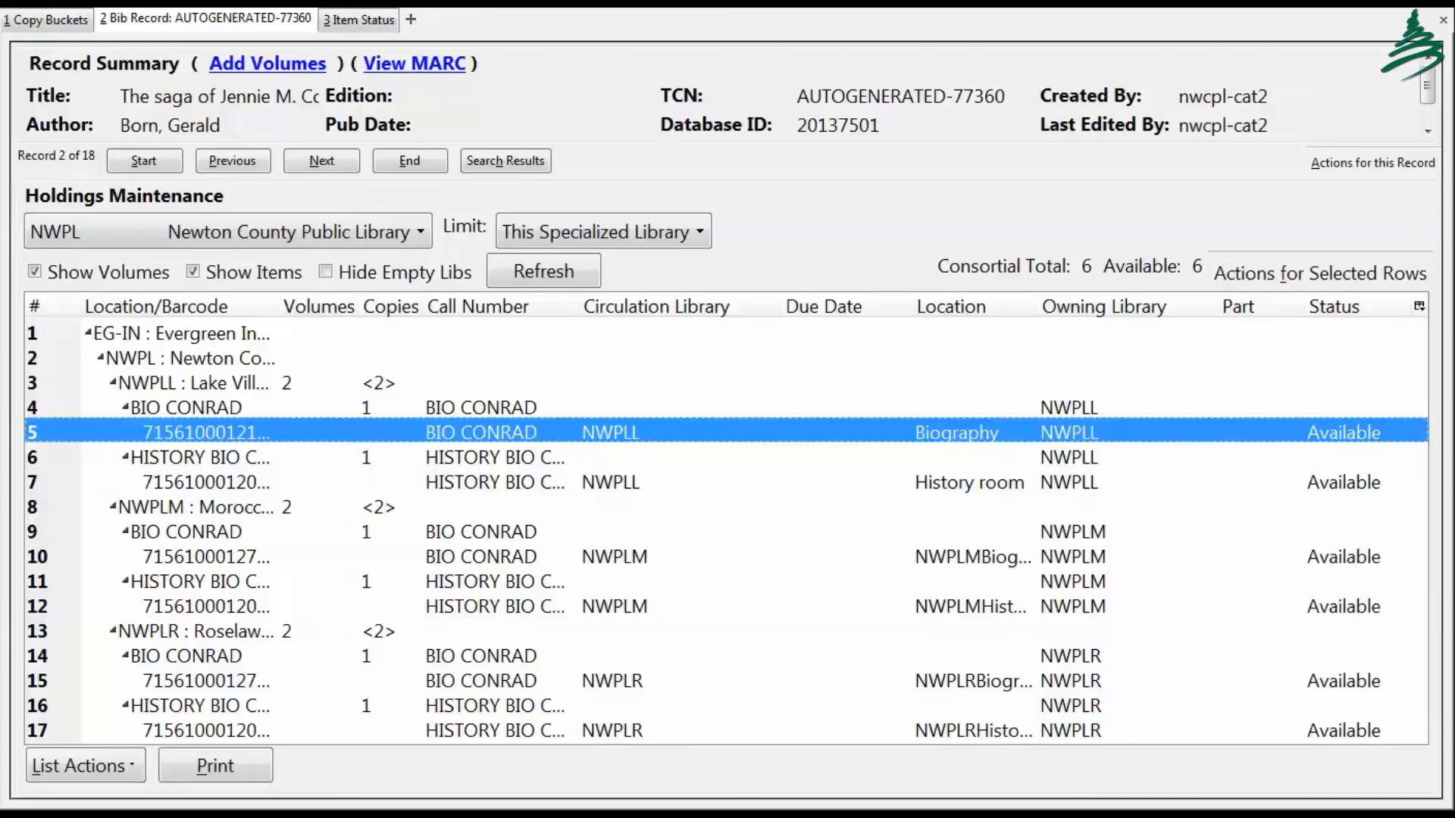
left_click(220, 485, "ctrl")
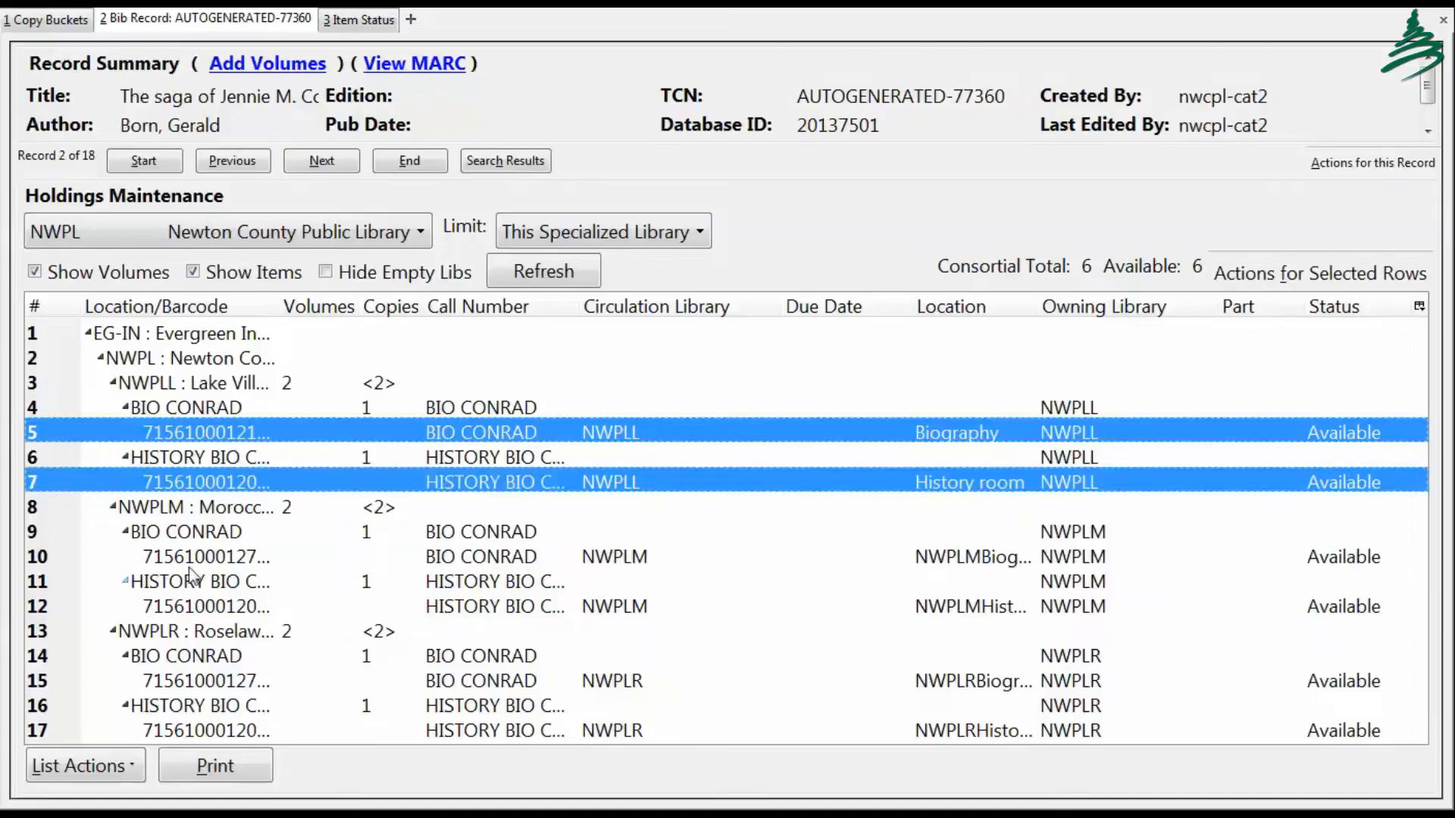
left_click(195, 561, "ctrl")
left_click(197, 609, "ctrl")
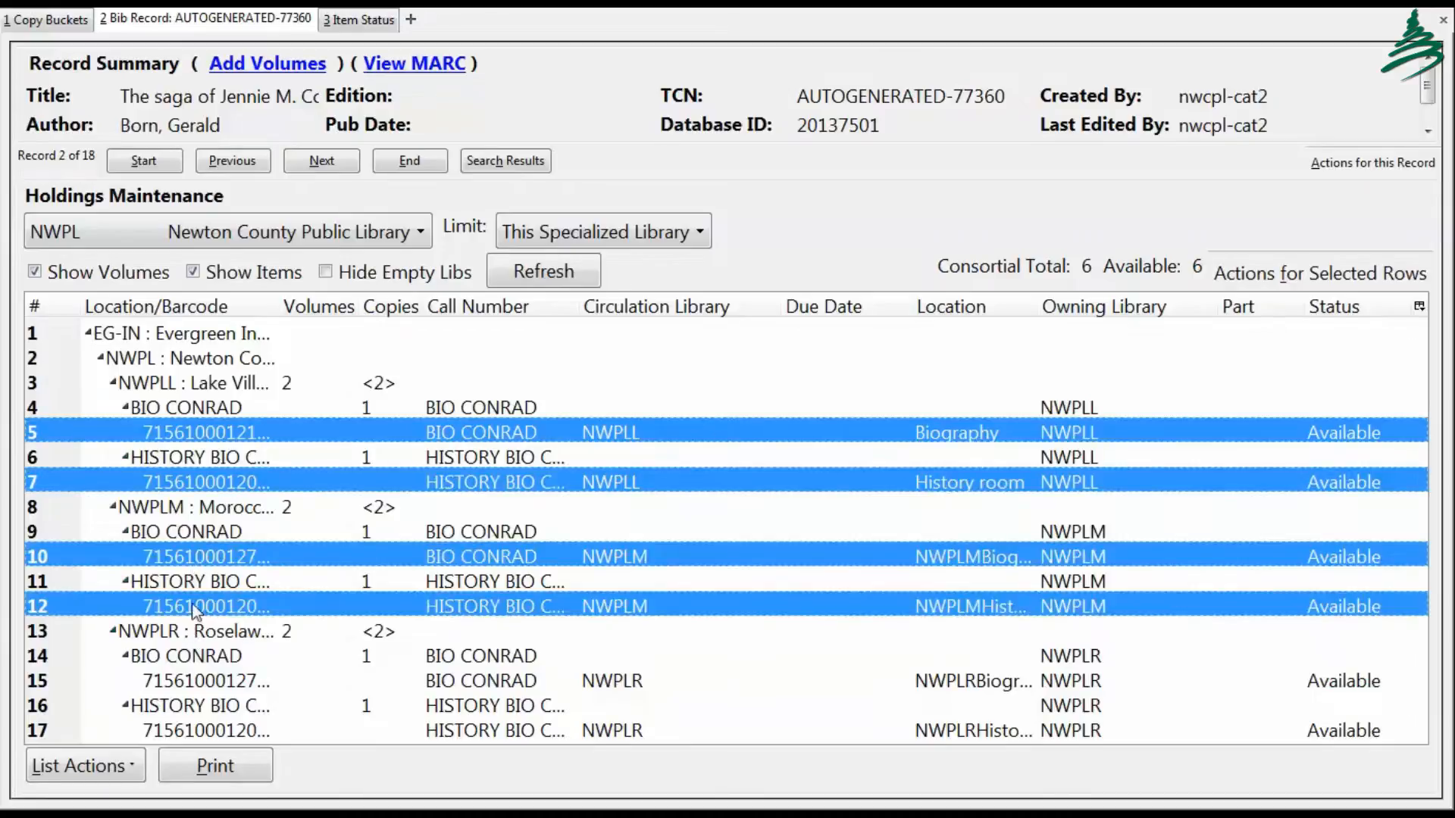
right_click(725, 429)
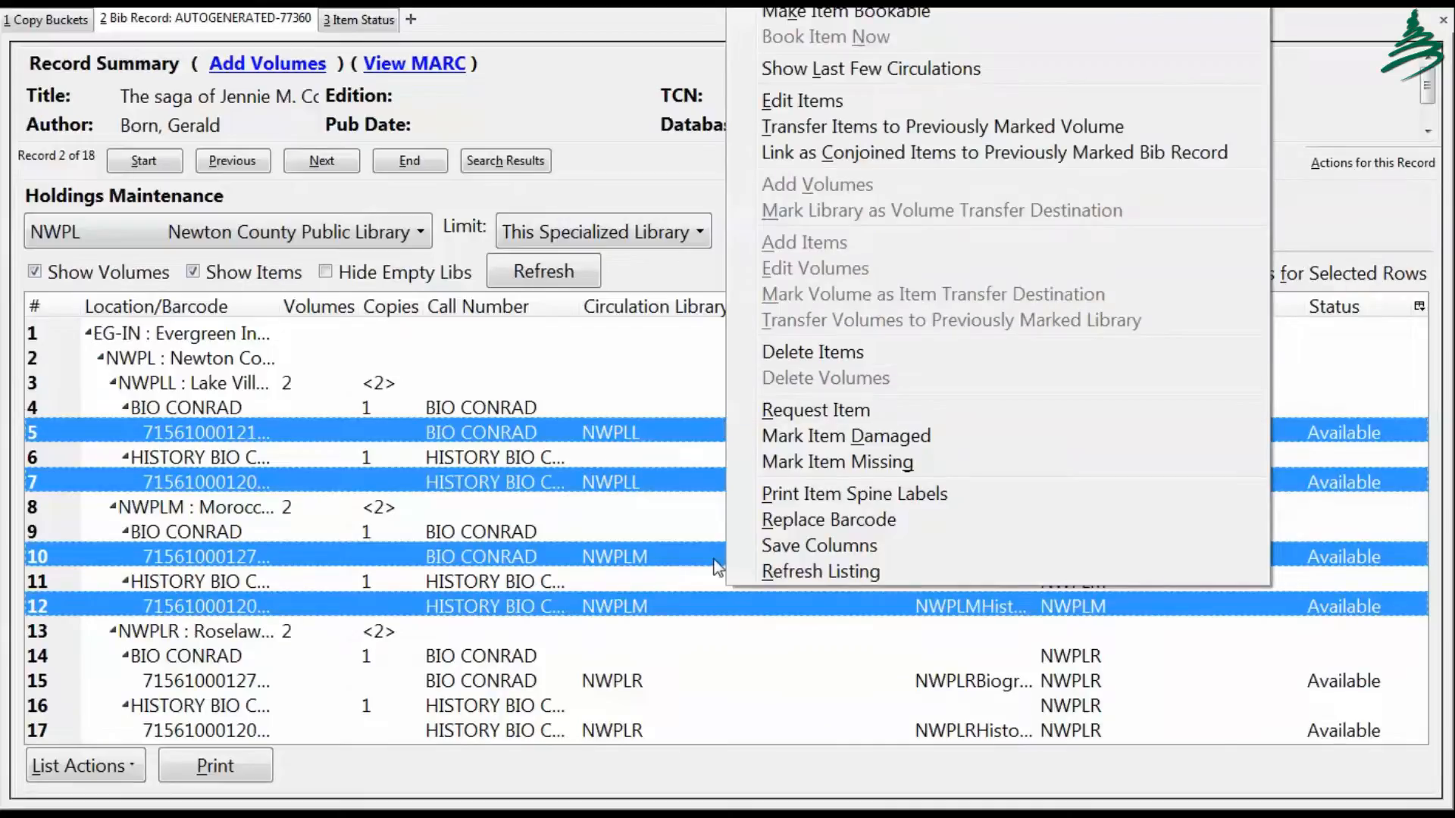
left_click(1312, 275)
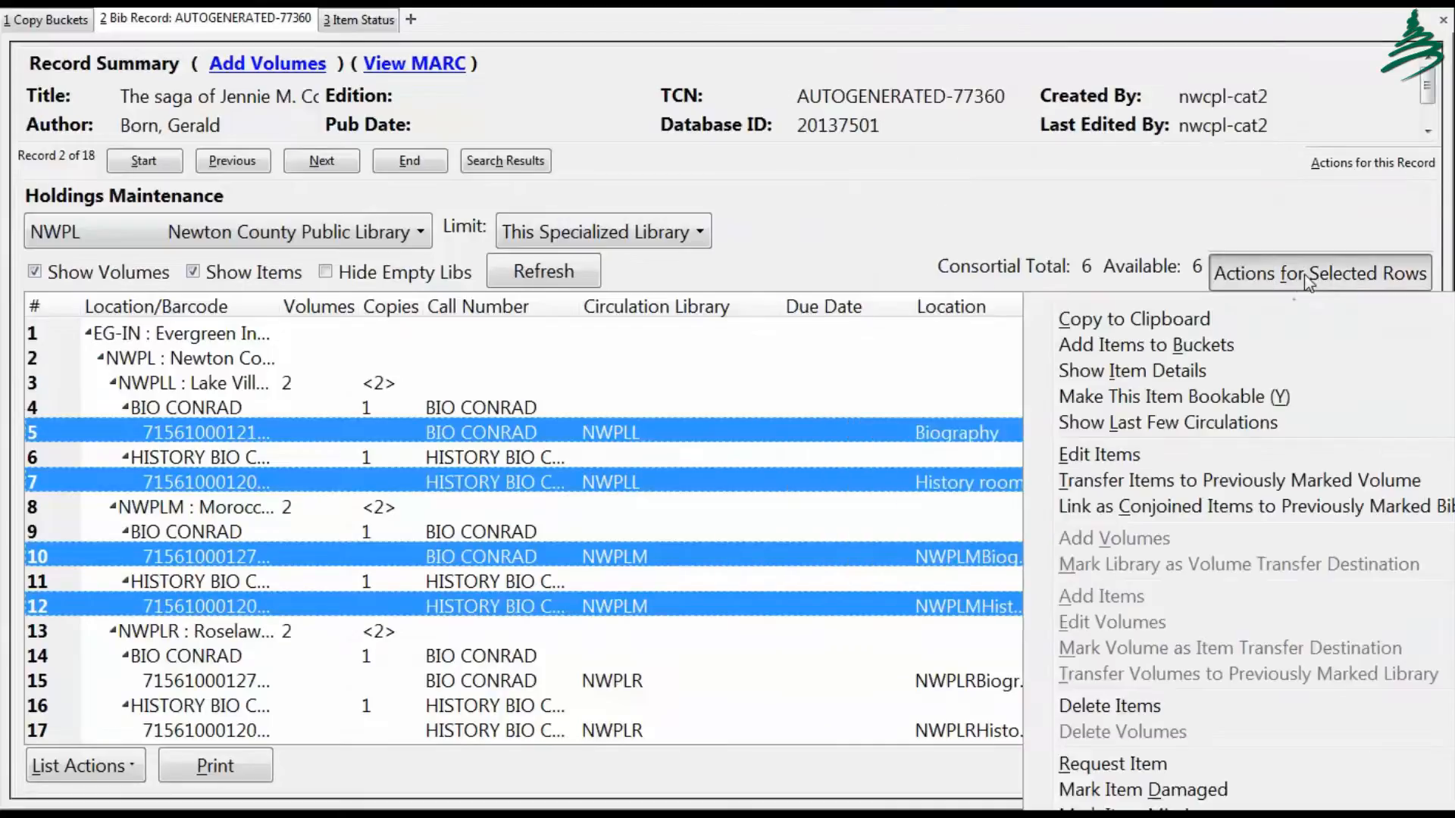
left_click(1093, 347)
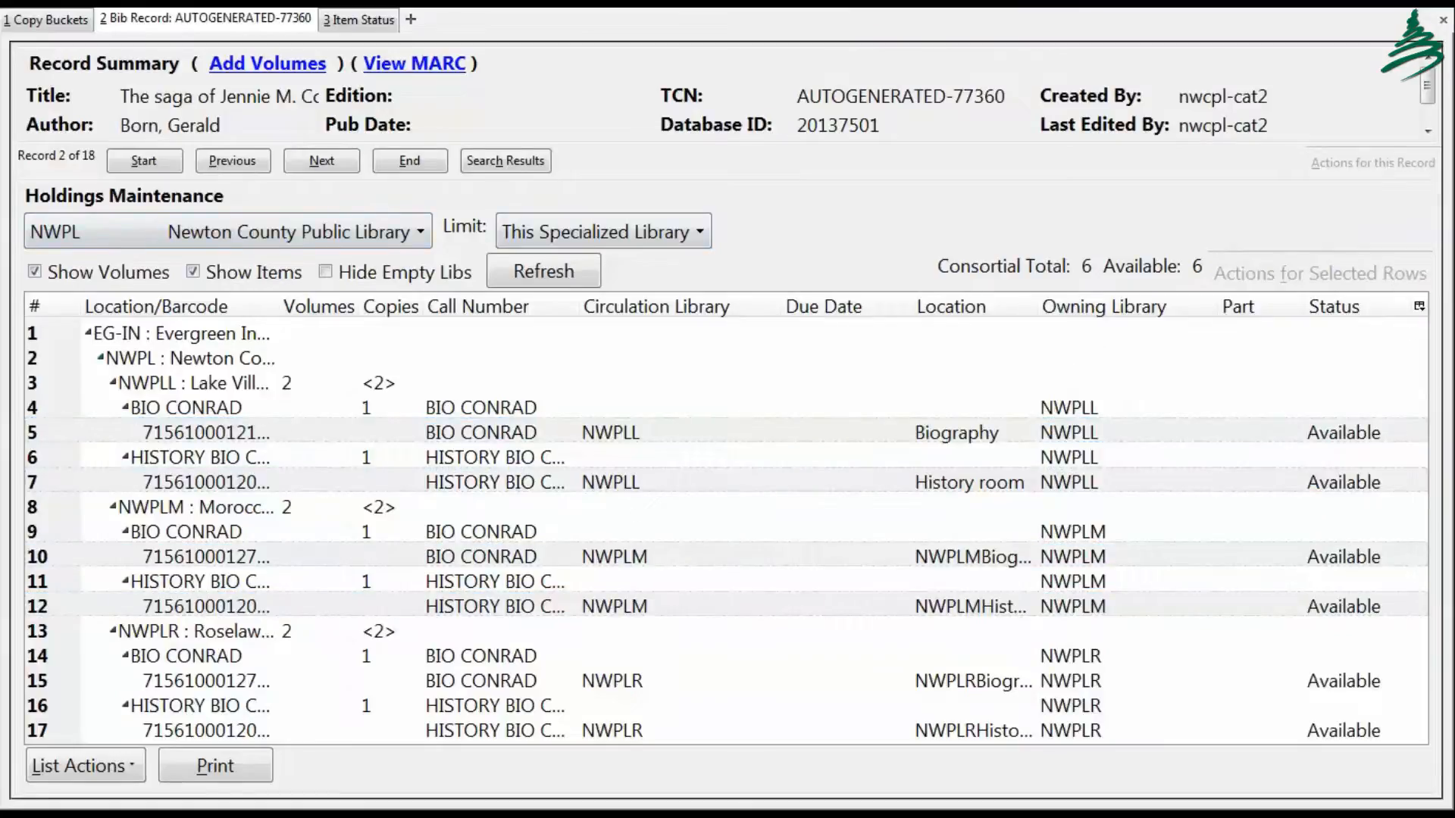
left_click_drag(530, 155, 590, 288)
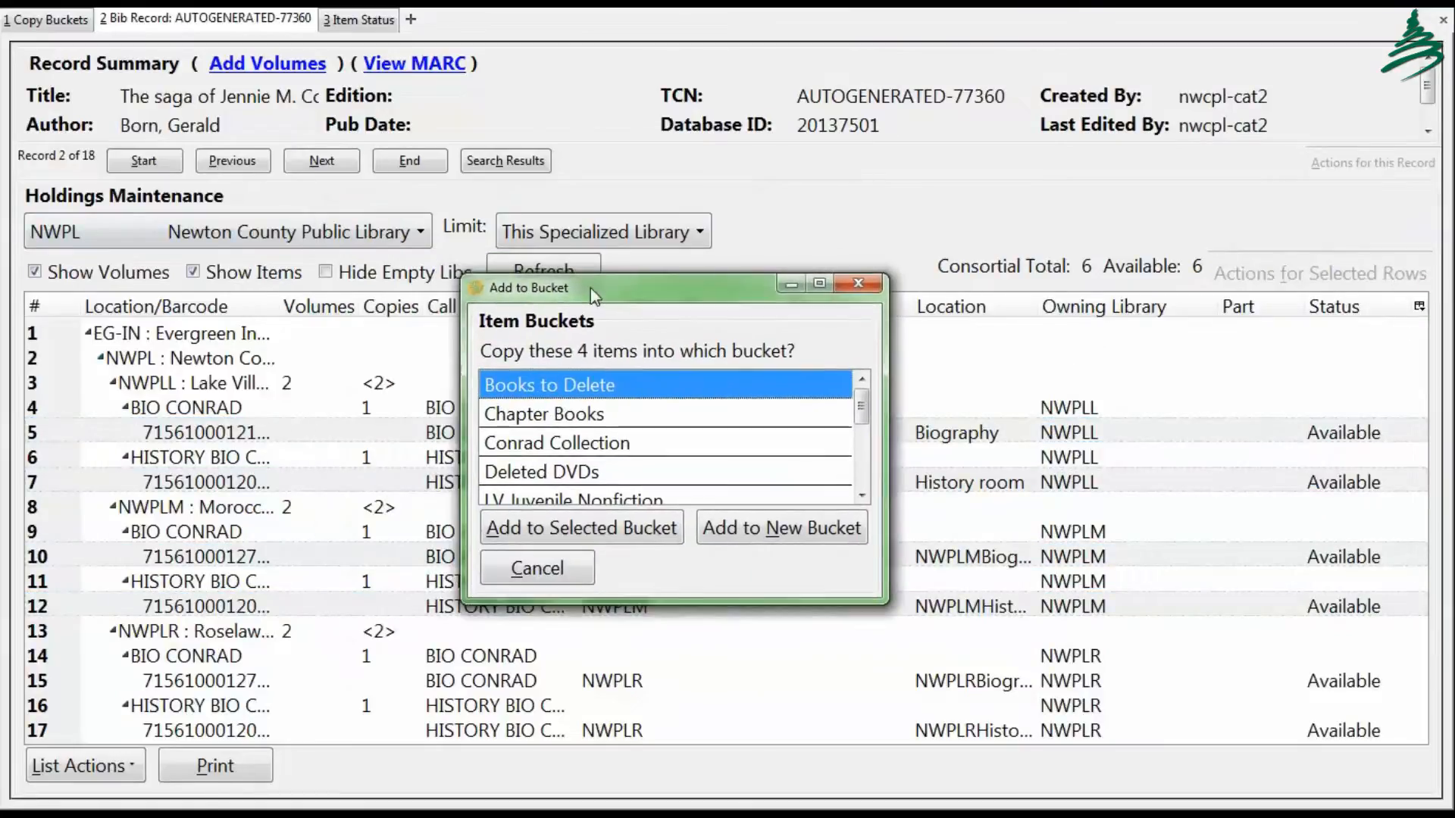
left_click(531, 444)
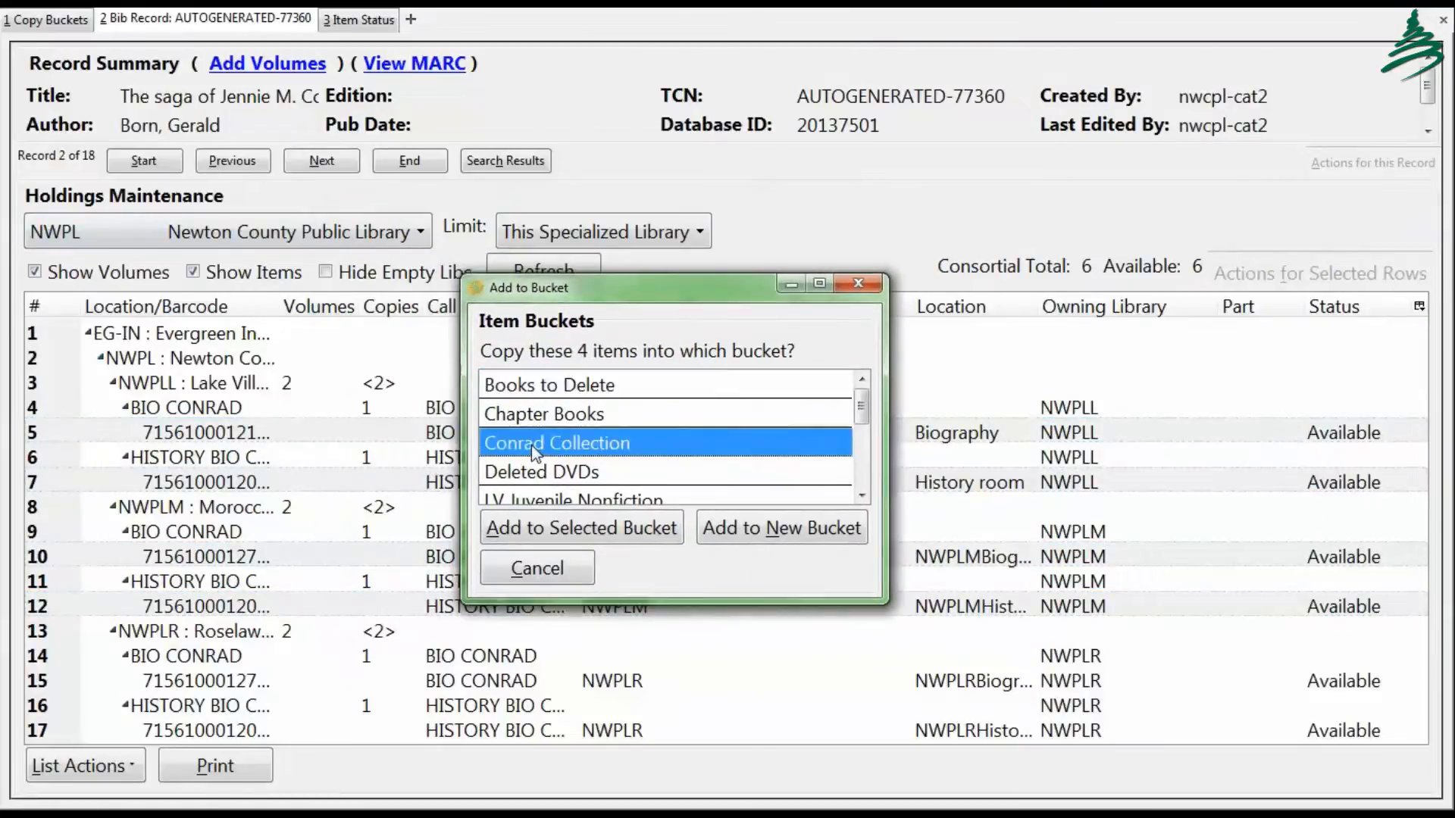
left_click(611, 527)
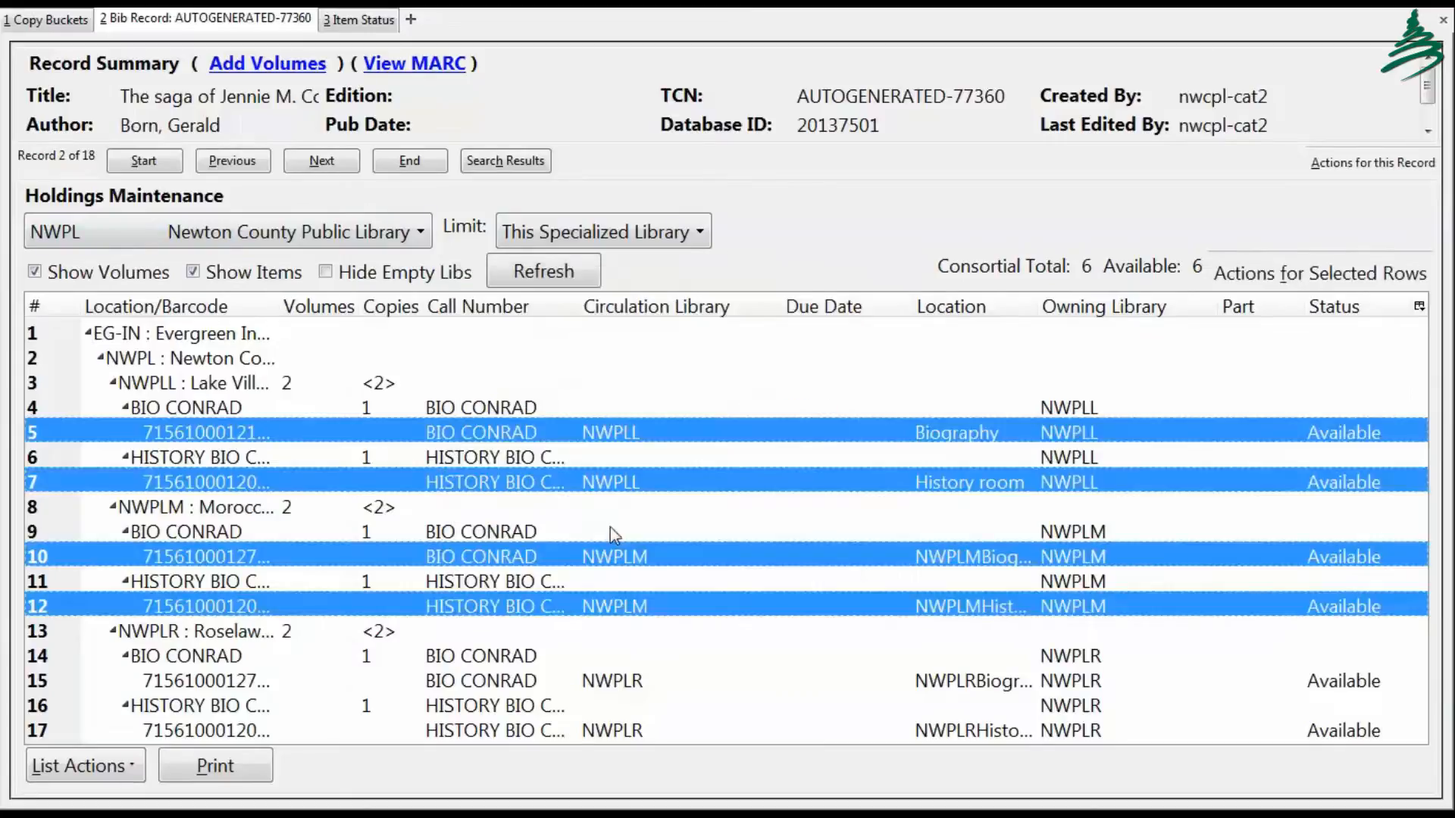
Step: Add all three items listed in Item Status to the existing Conrad Collection item bucket
left_click(350, 29)
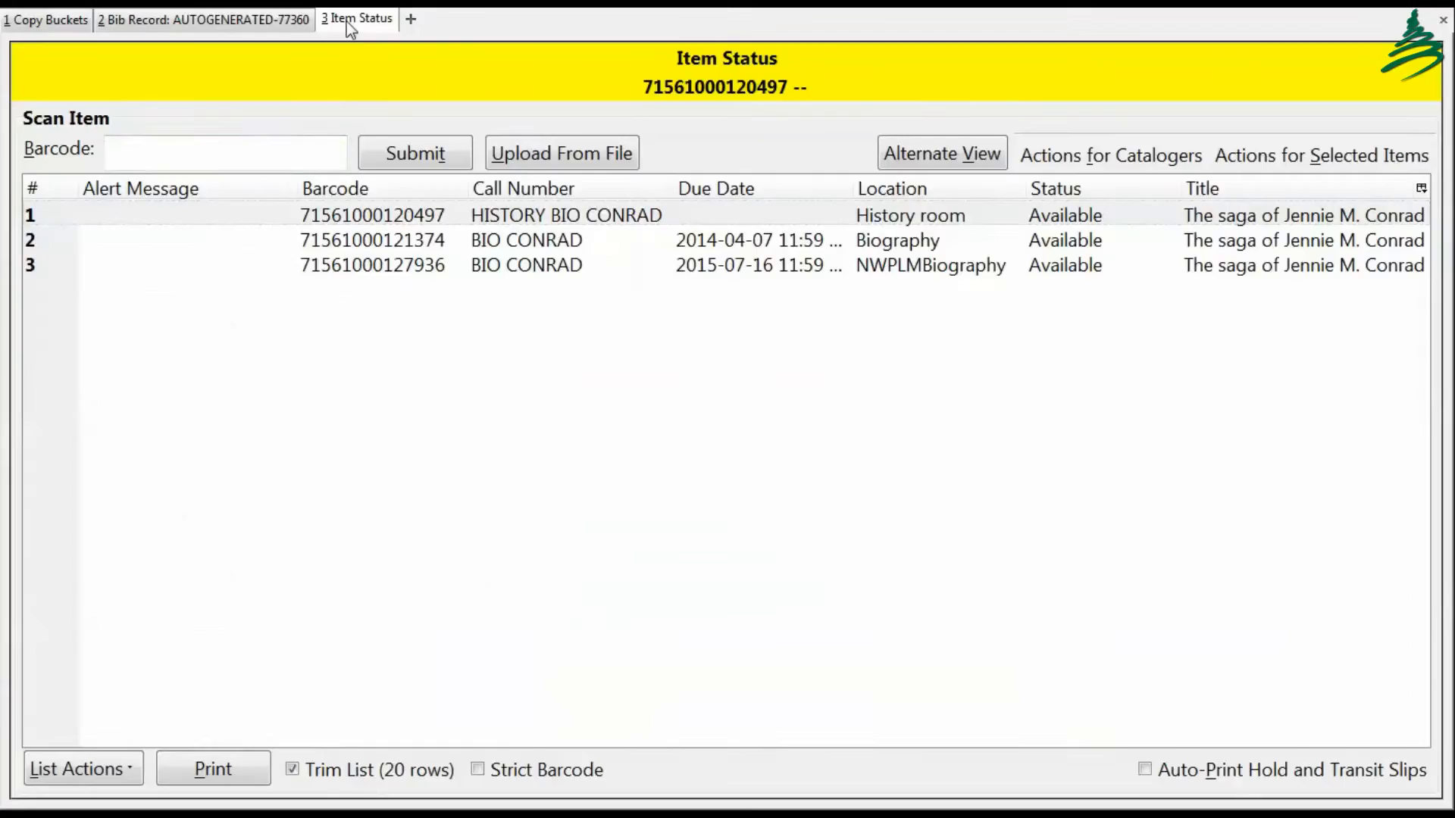
left_click(357, 216)
left_click(359, 266, "shift")
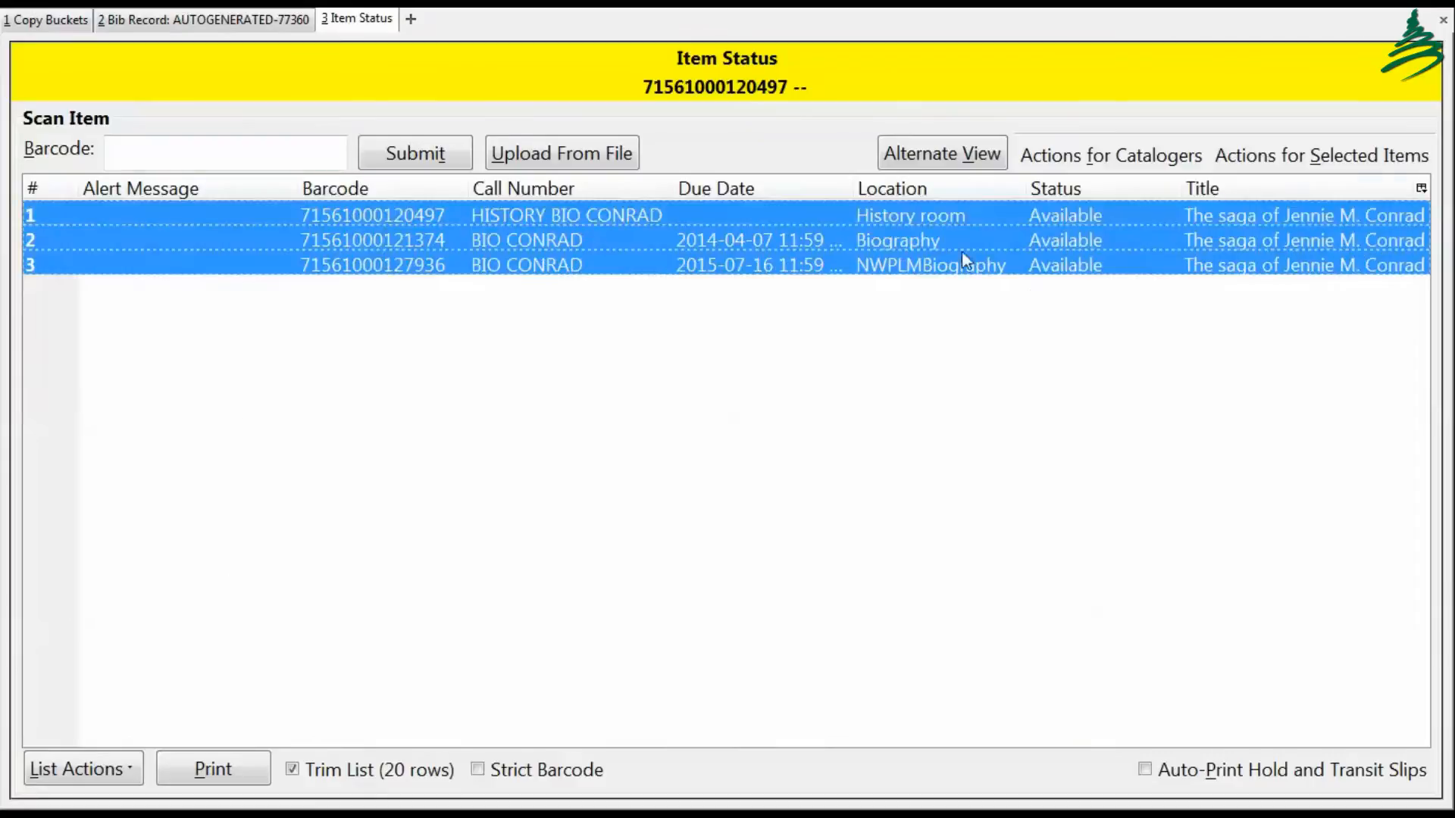
left_click(1096, 161)
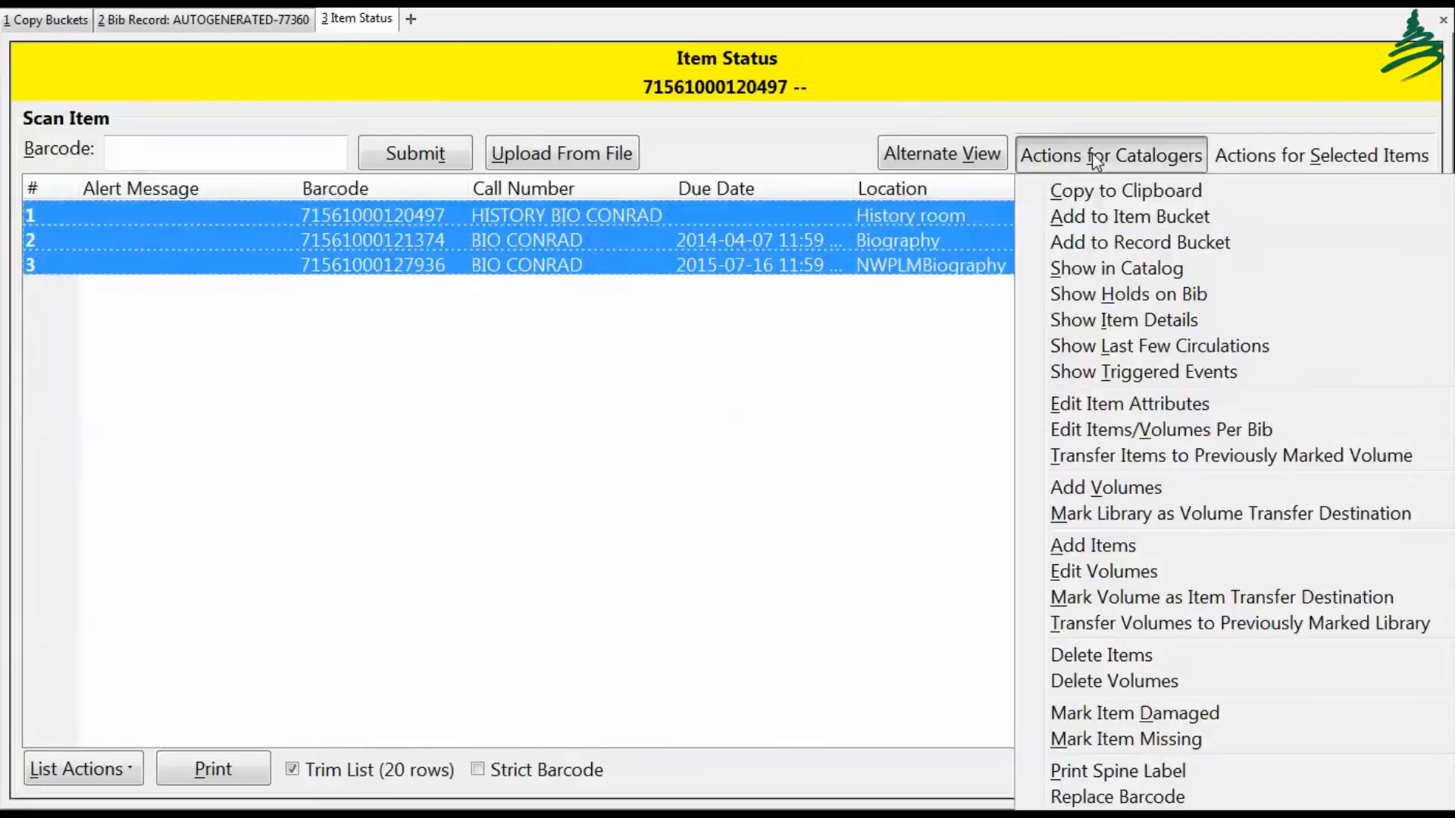
left_click(1226, 216)
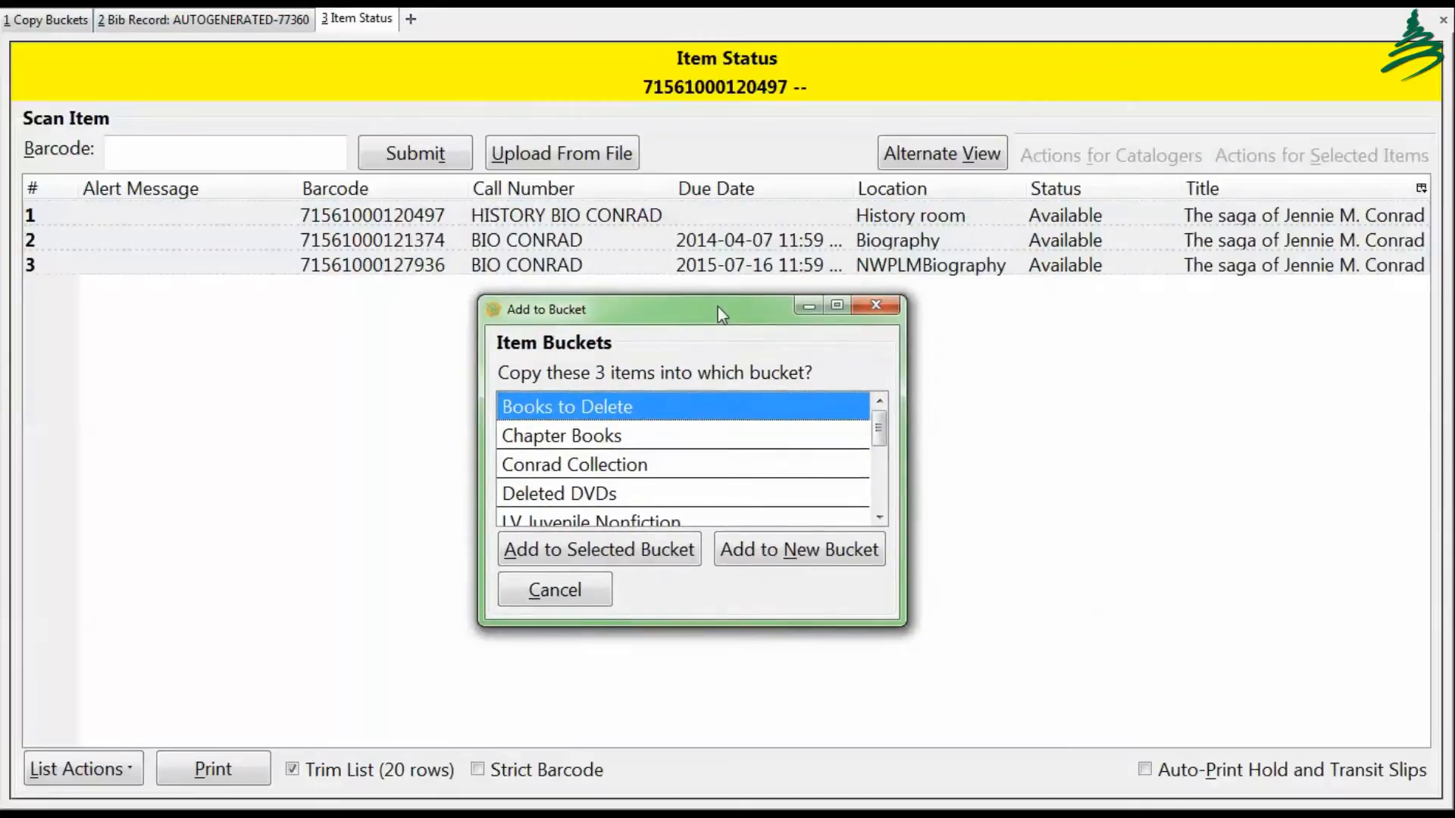
left_click(664, 471)
left_click(625, 557)
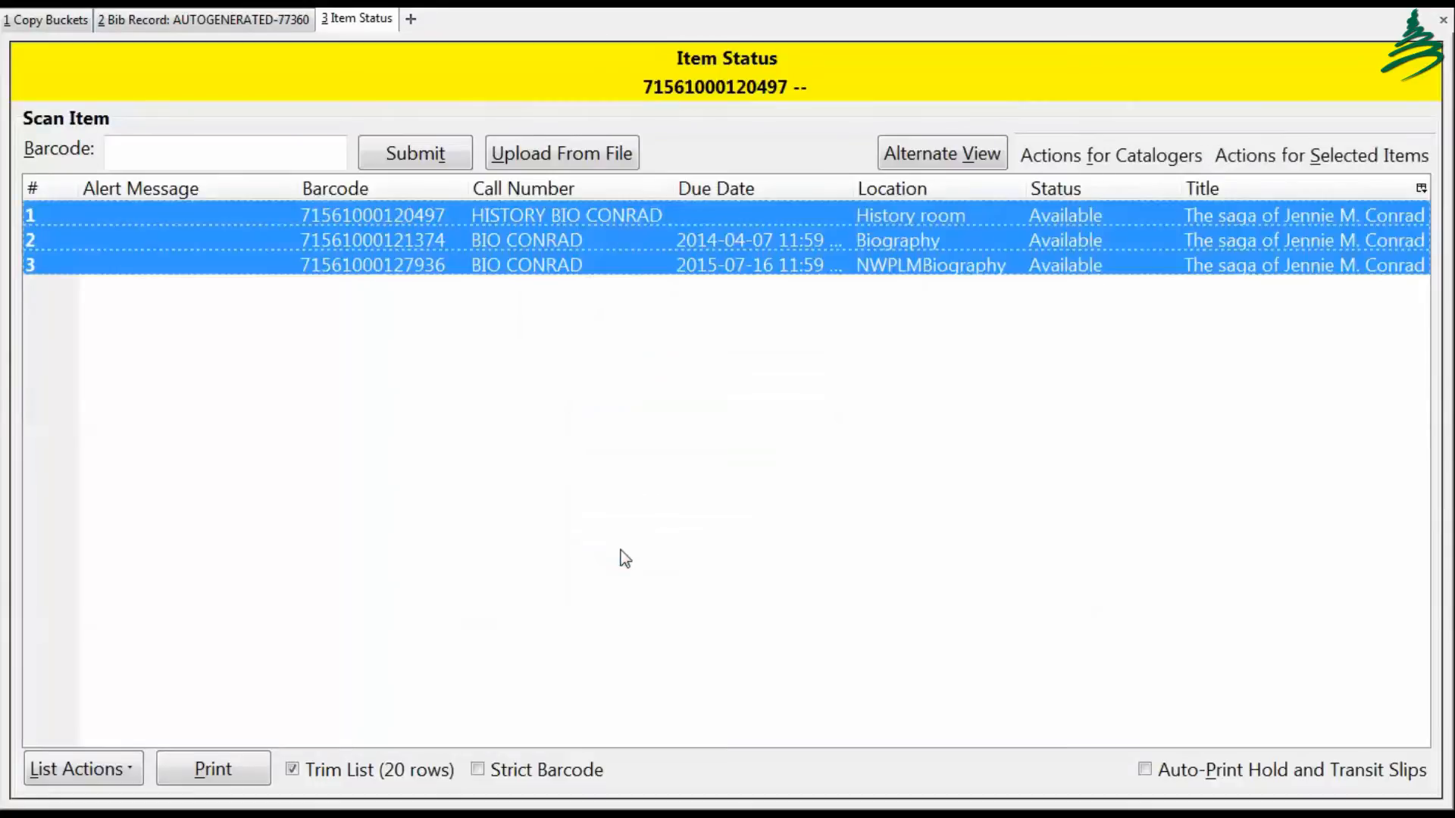
Step: Return to Copy Buckets and refresh the contents of the Conrad Collection bucket
left_click(53, 21)
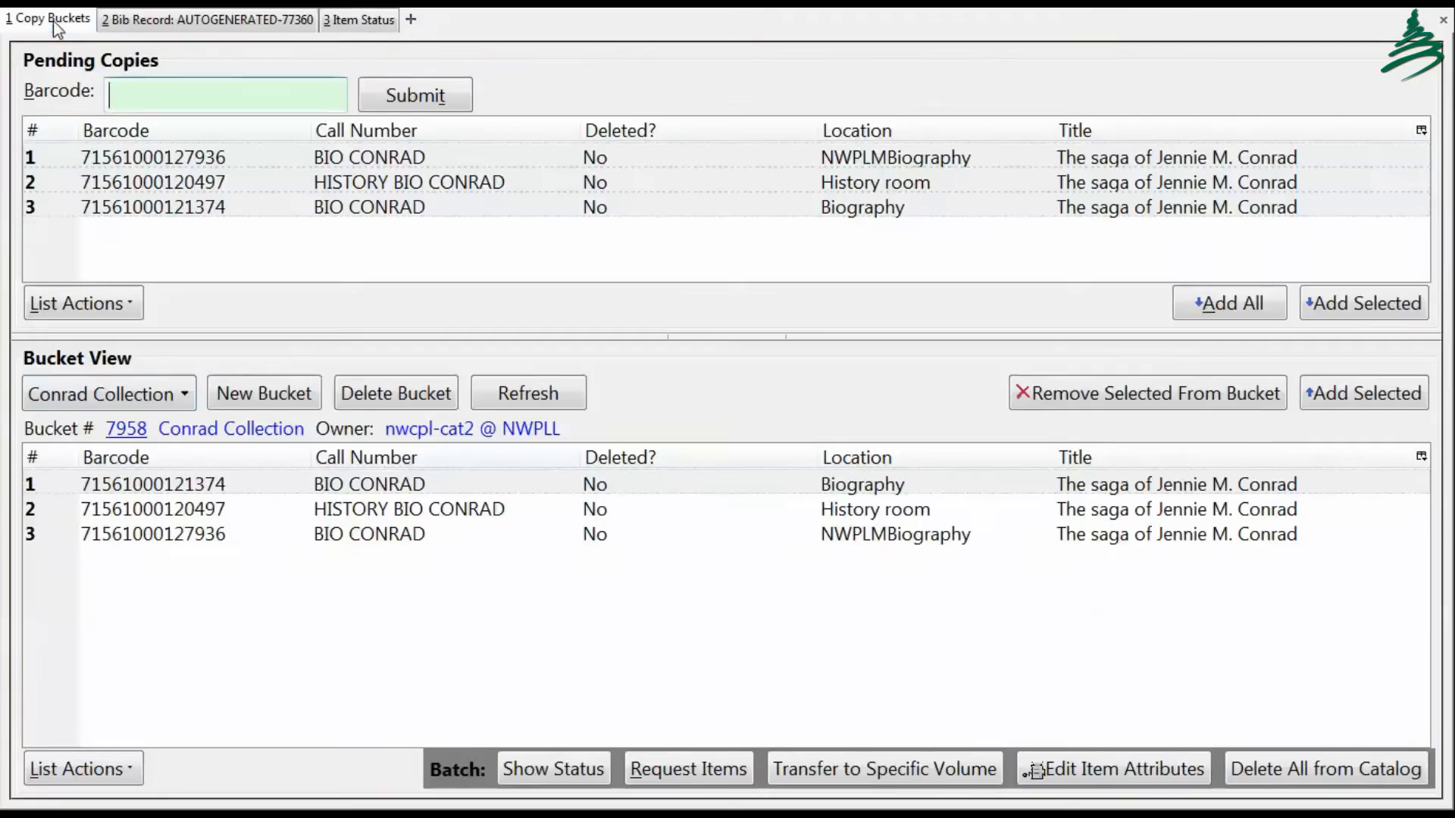
left_click(184, 396)
left_click(187, 401)
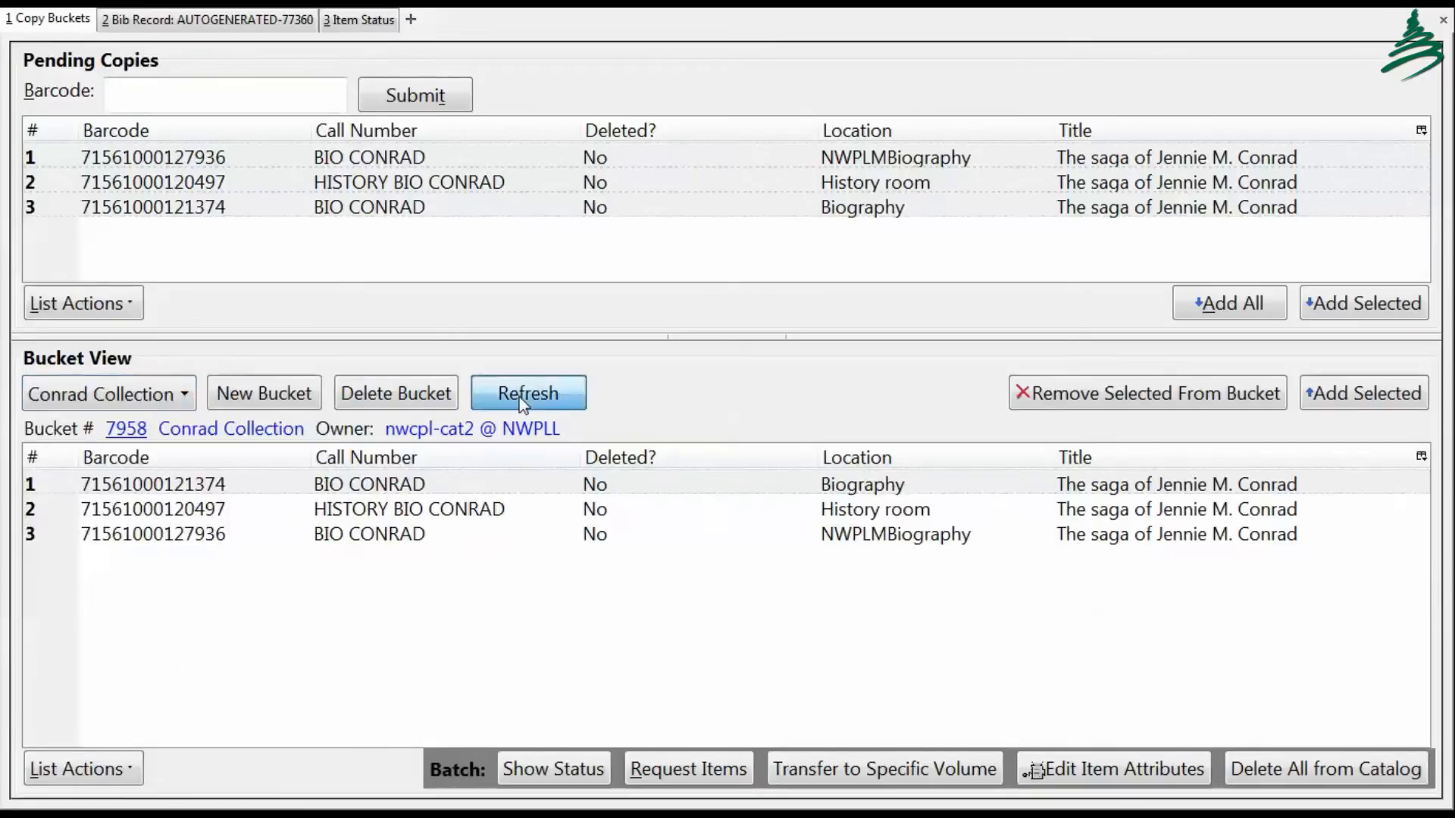
left_click(520, 397)
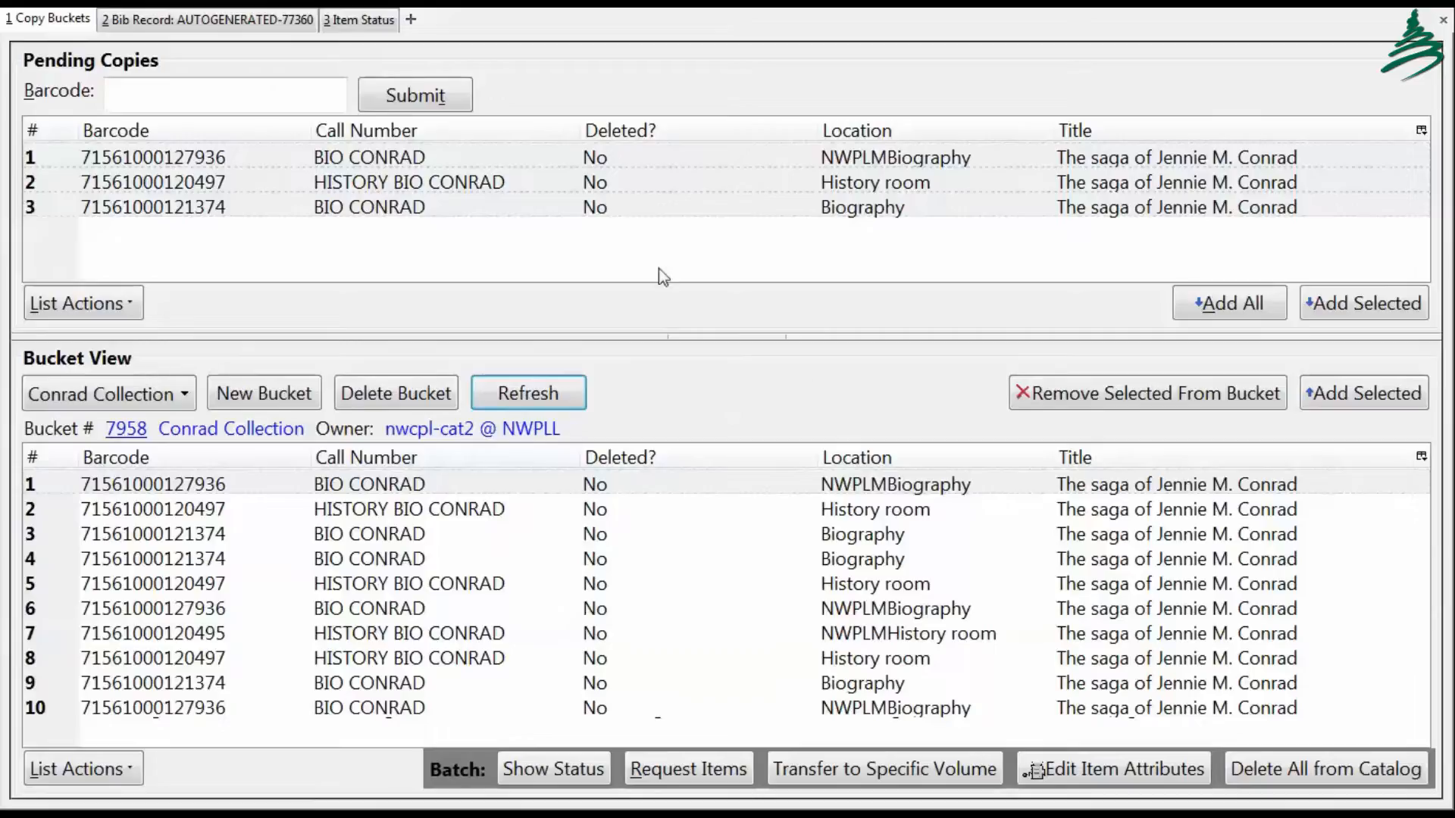
Step: From the bib record's holdings, add the four selected items to a new item bucket named Conrad
left_click(225, 22)
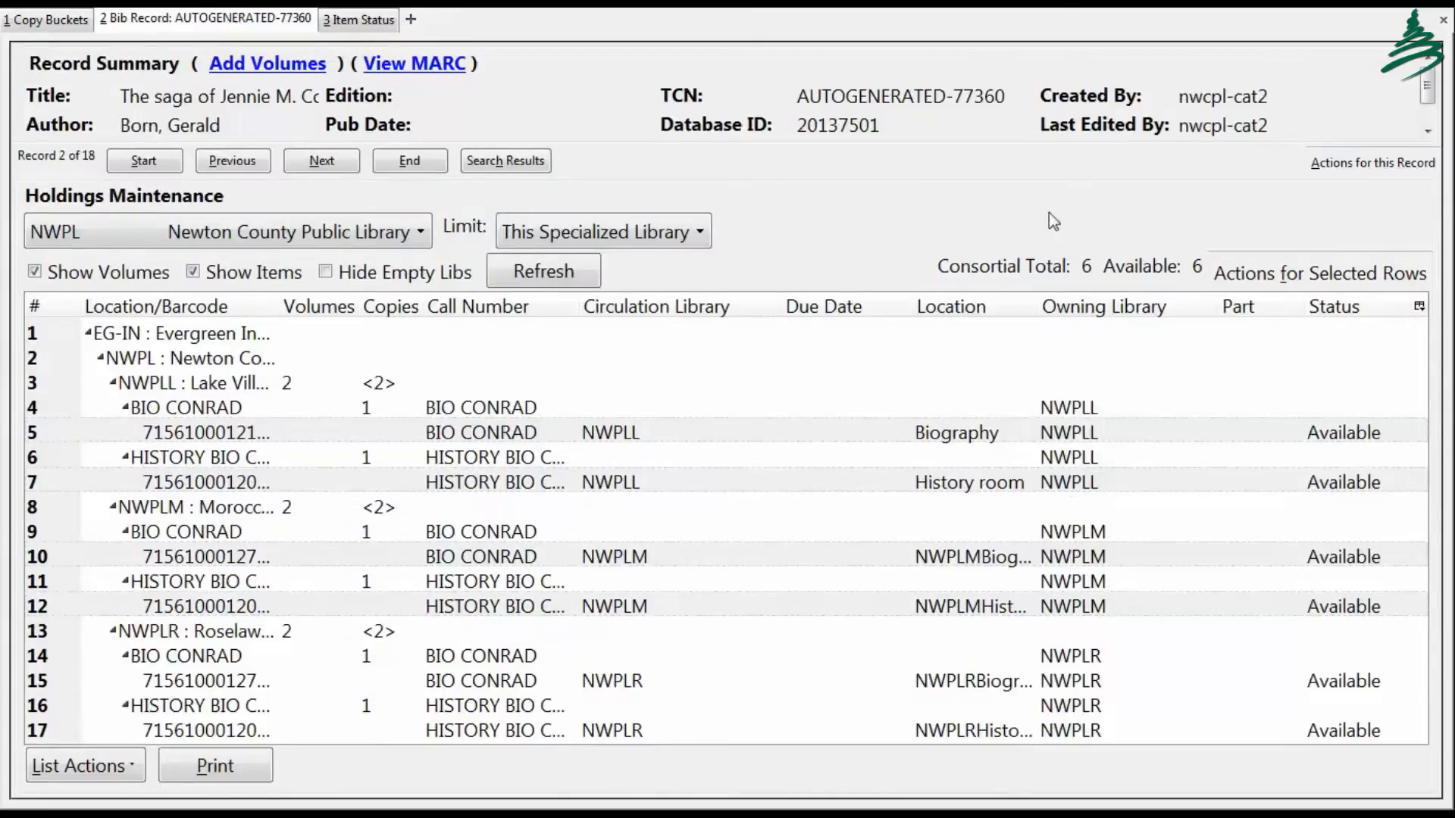
left_click(1251, 277)
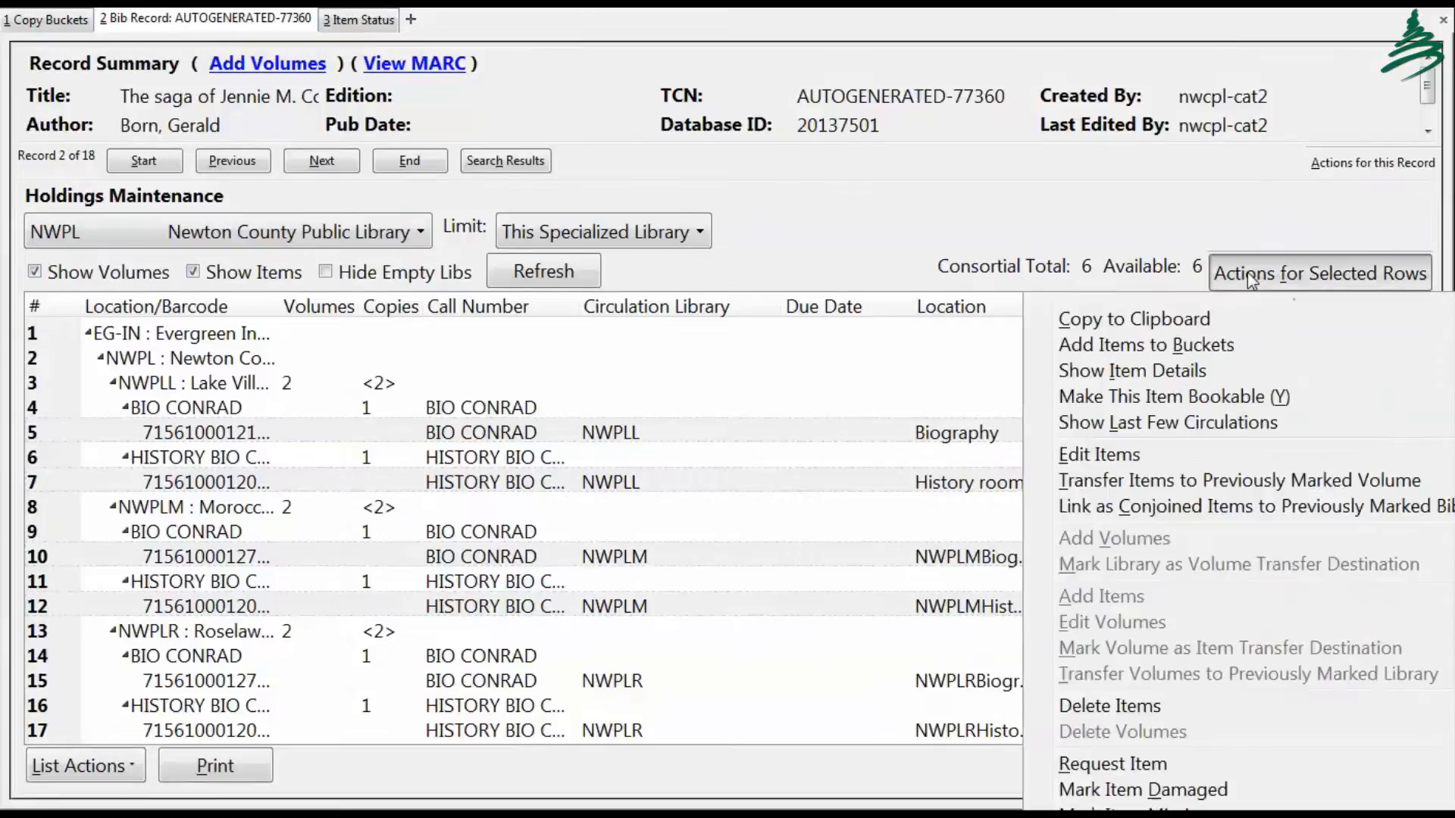
left_click(1097, 346)
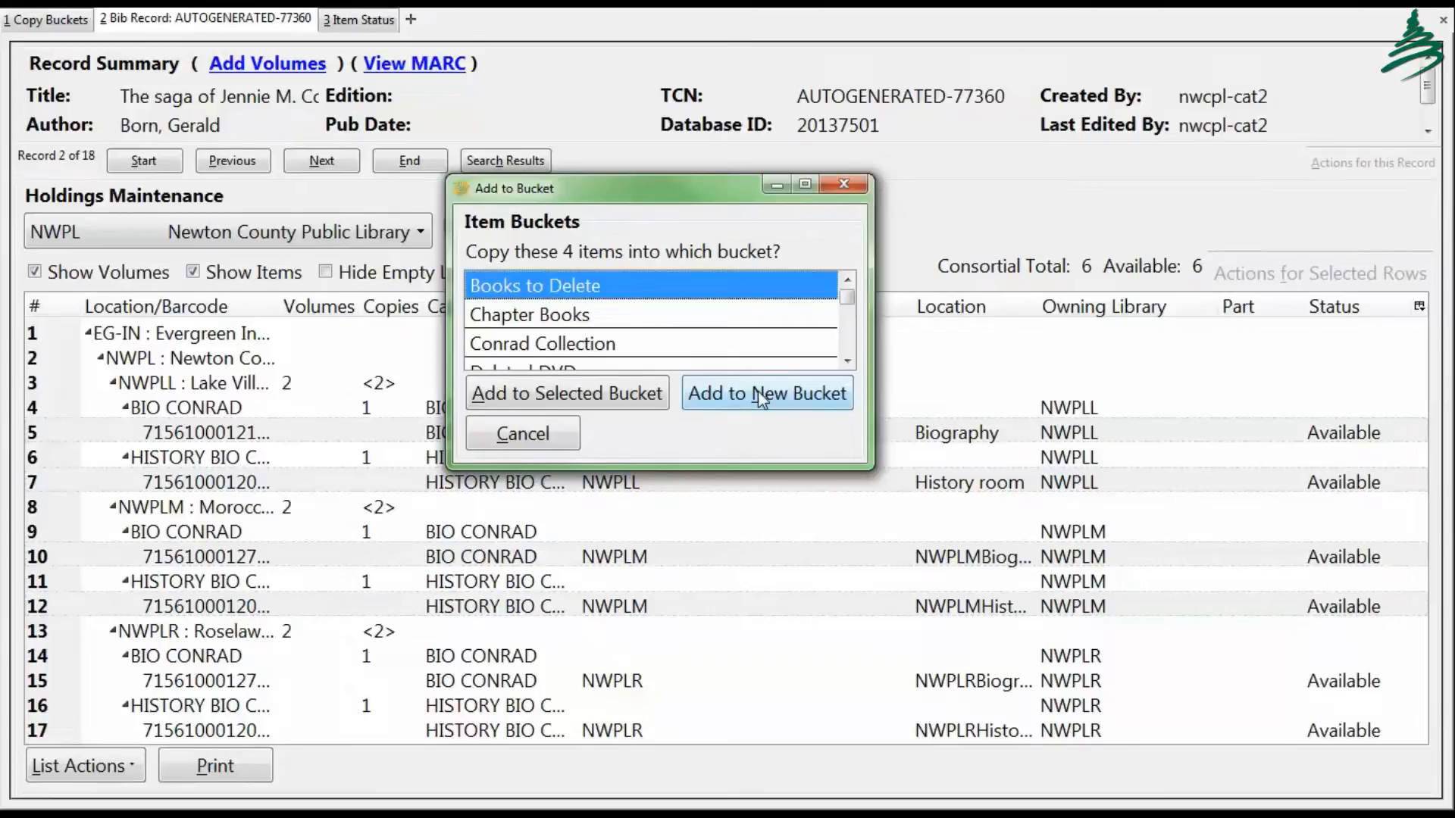
left_click(760, 395)
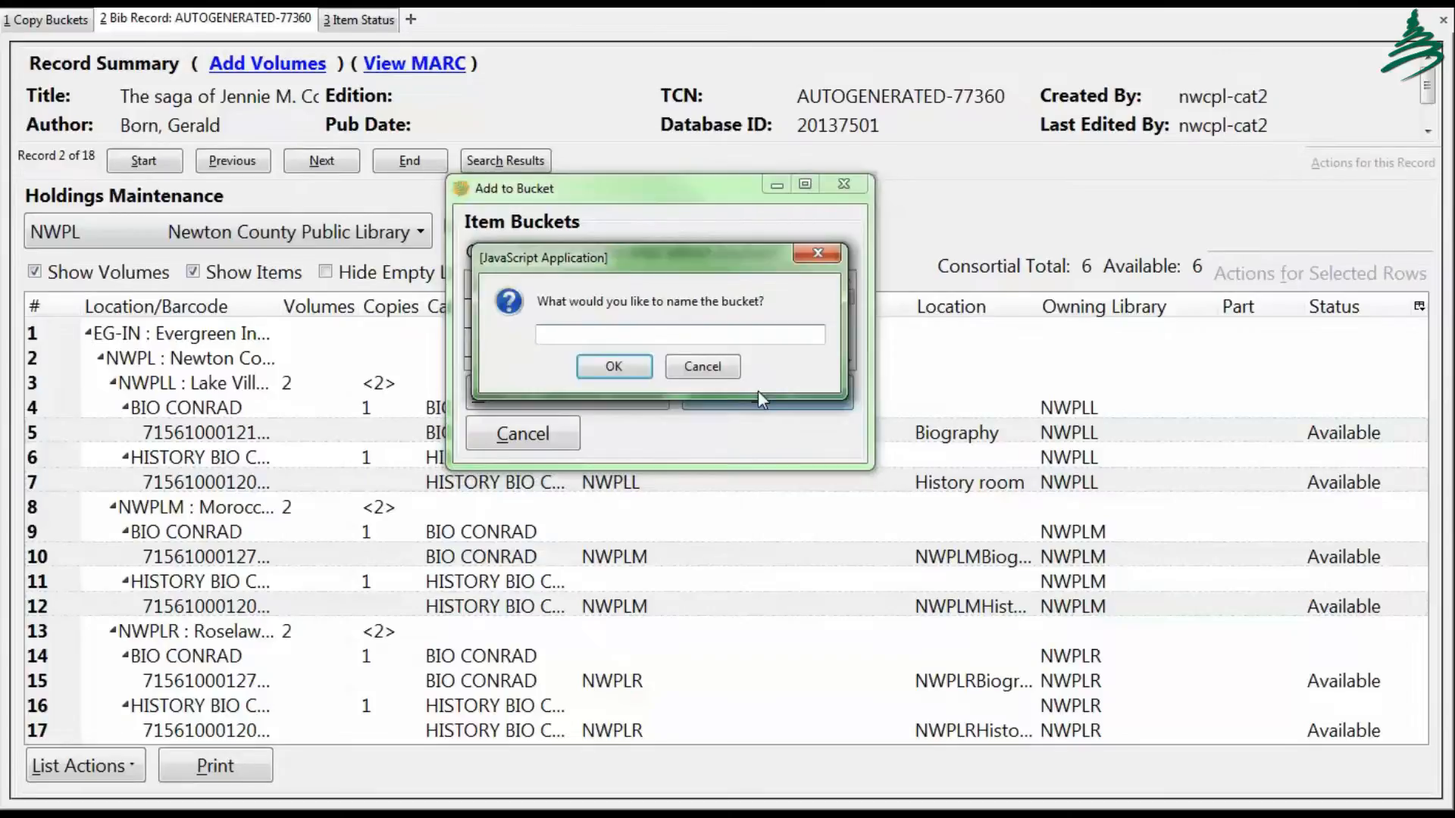
type("Conrad")
left_click(614, 367)
Step: In Copy Buckets, load the Conrad bucket and the Conrad Collection bucket for viewing
left_click(70, 23)
left_click(168, 405)
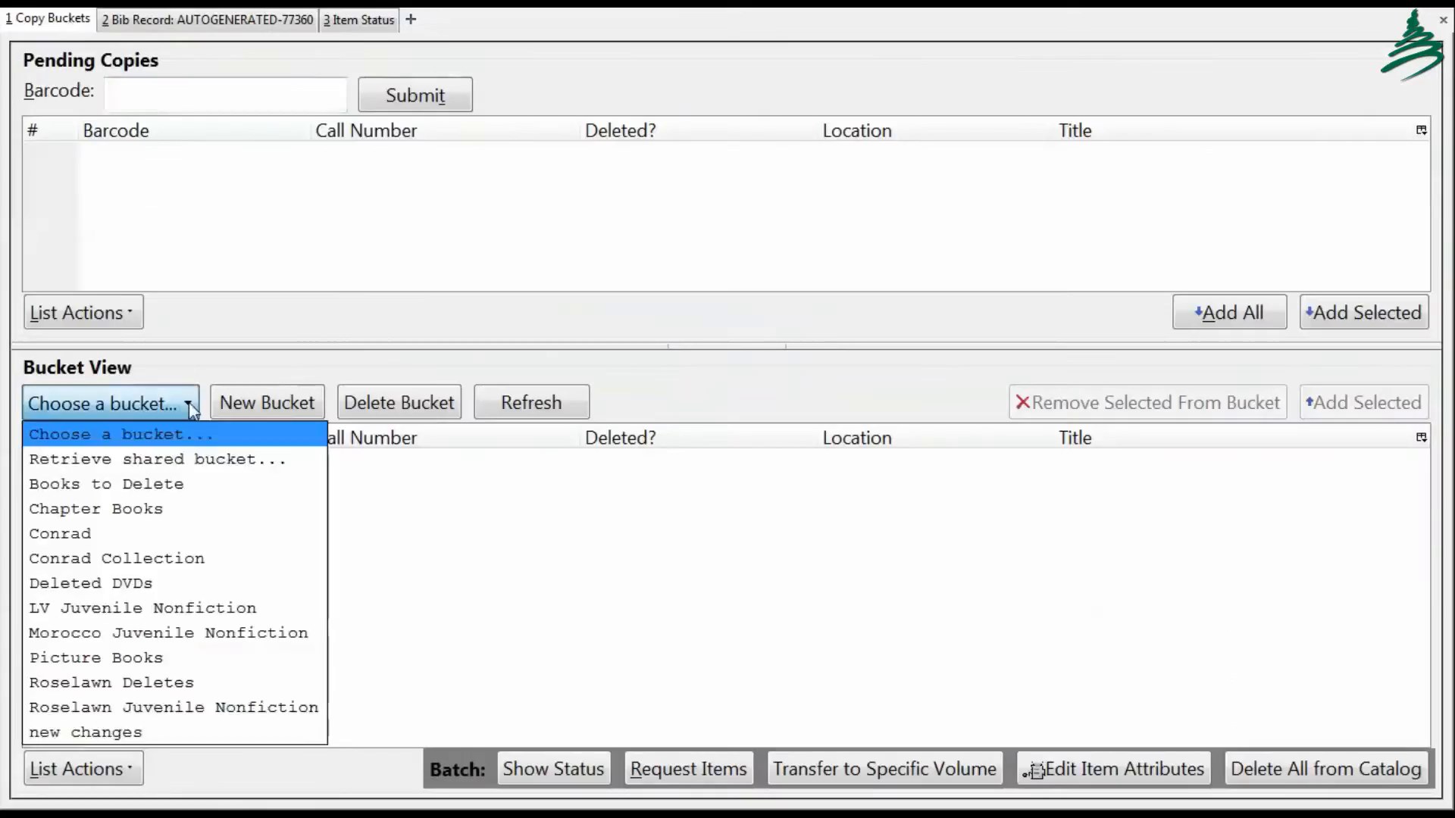
left_click(75, 535)
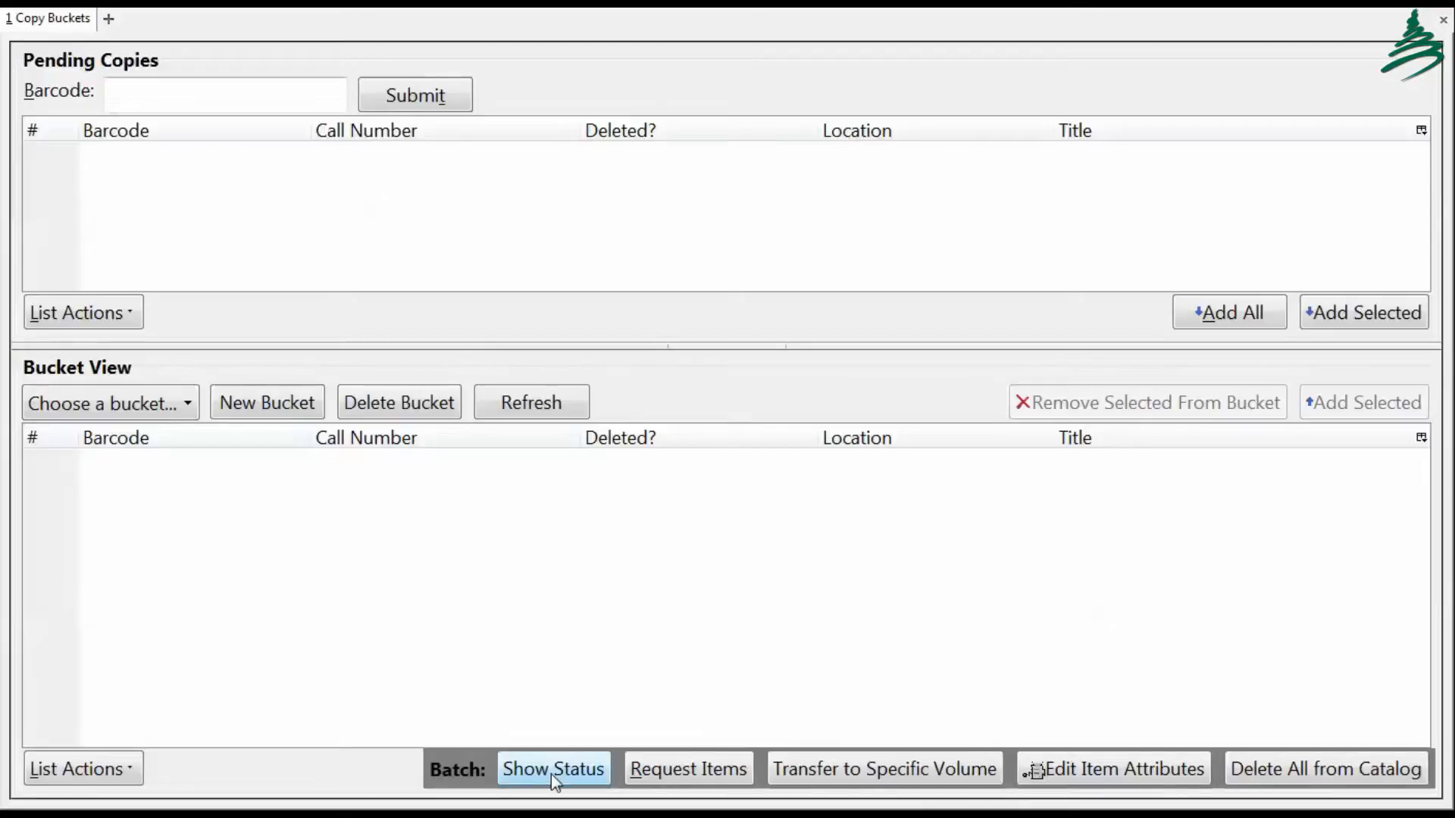
left_click(192, 403)
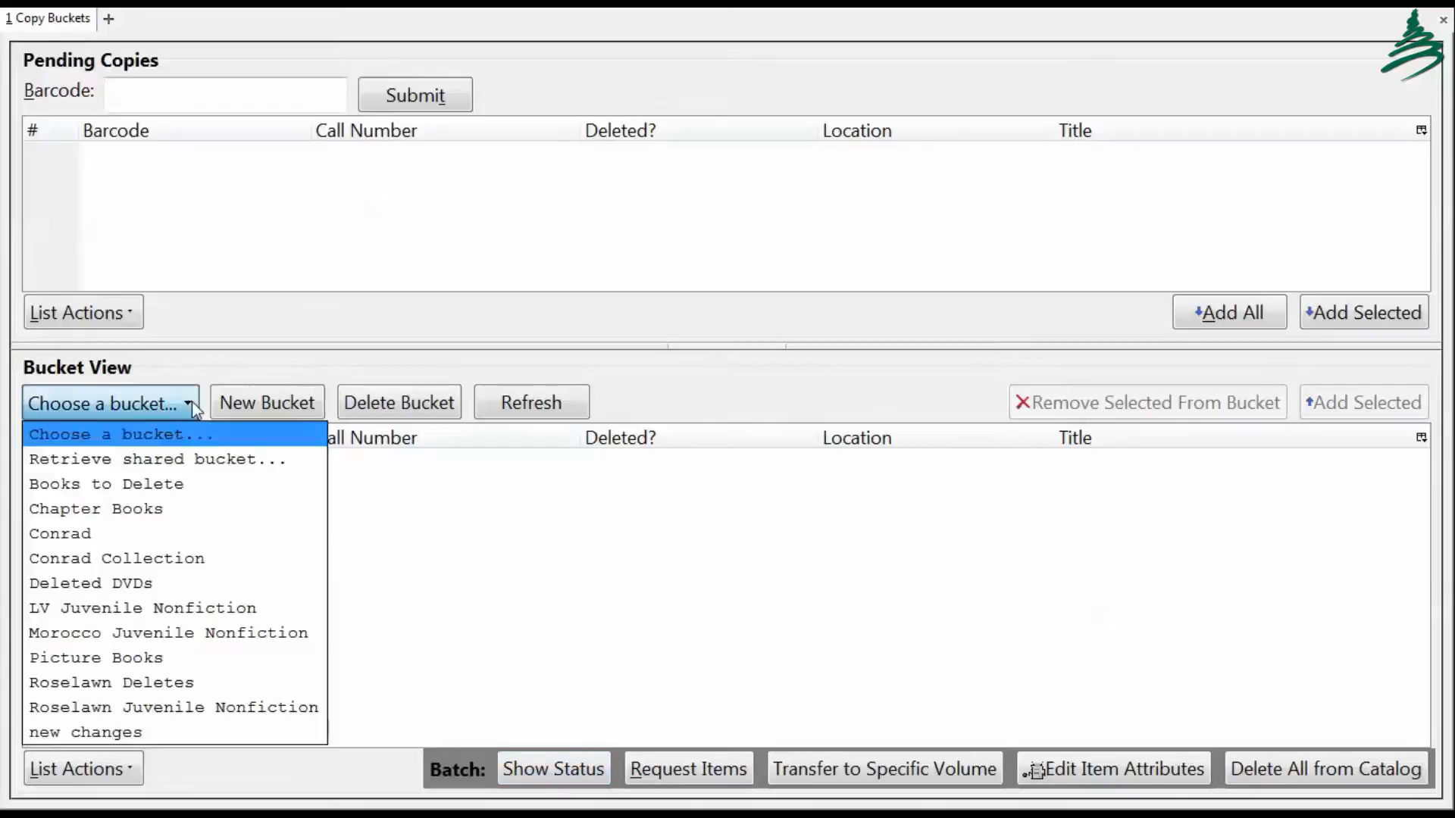
left_click(86, 557)
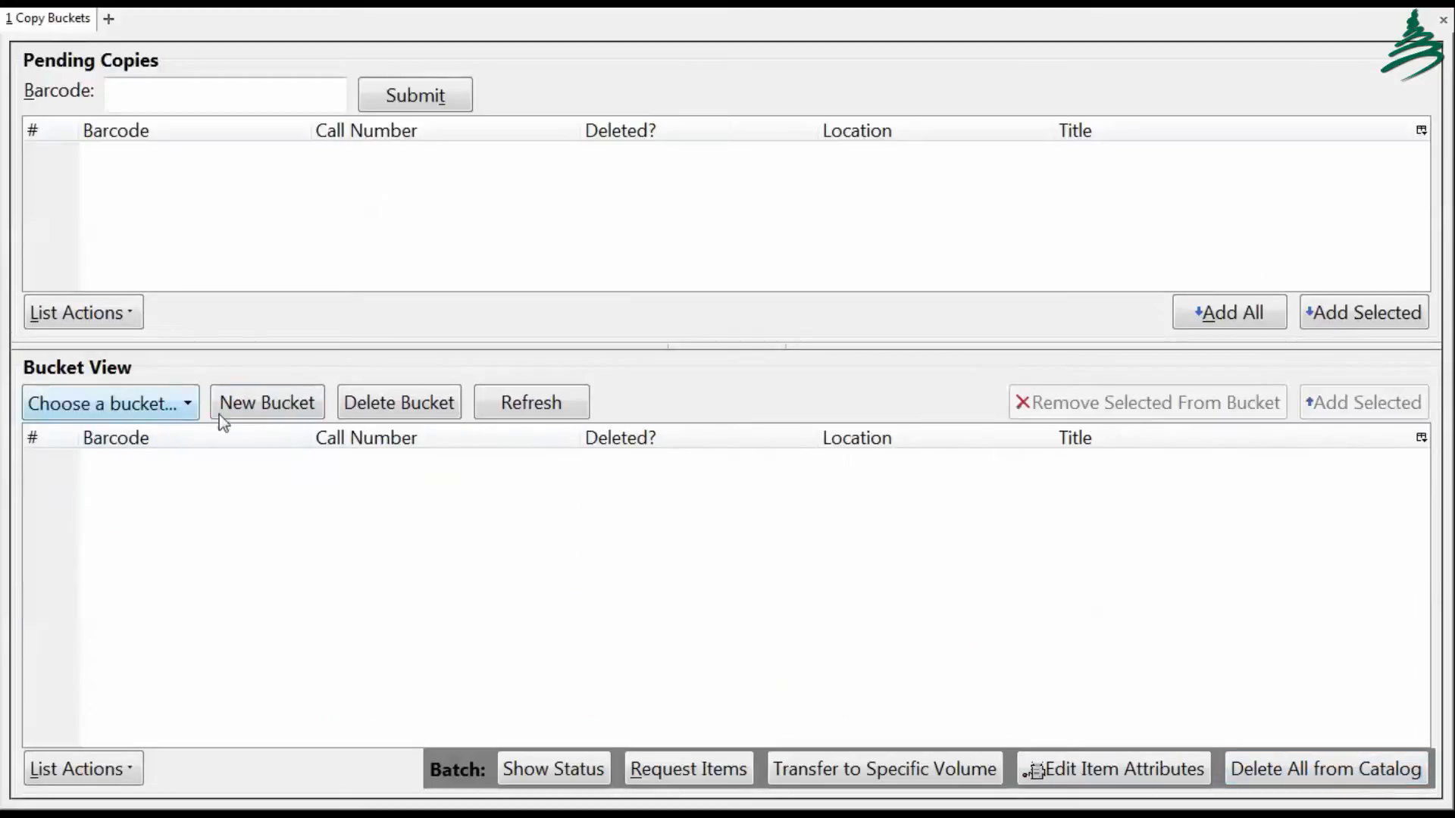
Step: Load the Training Bucket and batch edit its items, setting Location/Collection to NWPLL : History room
left_click(190, 404)
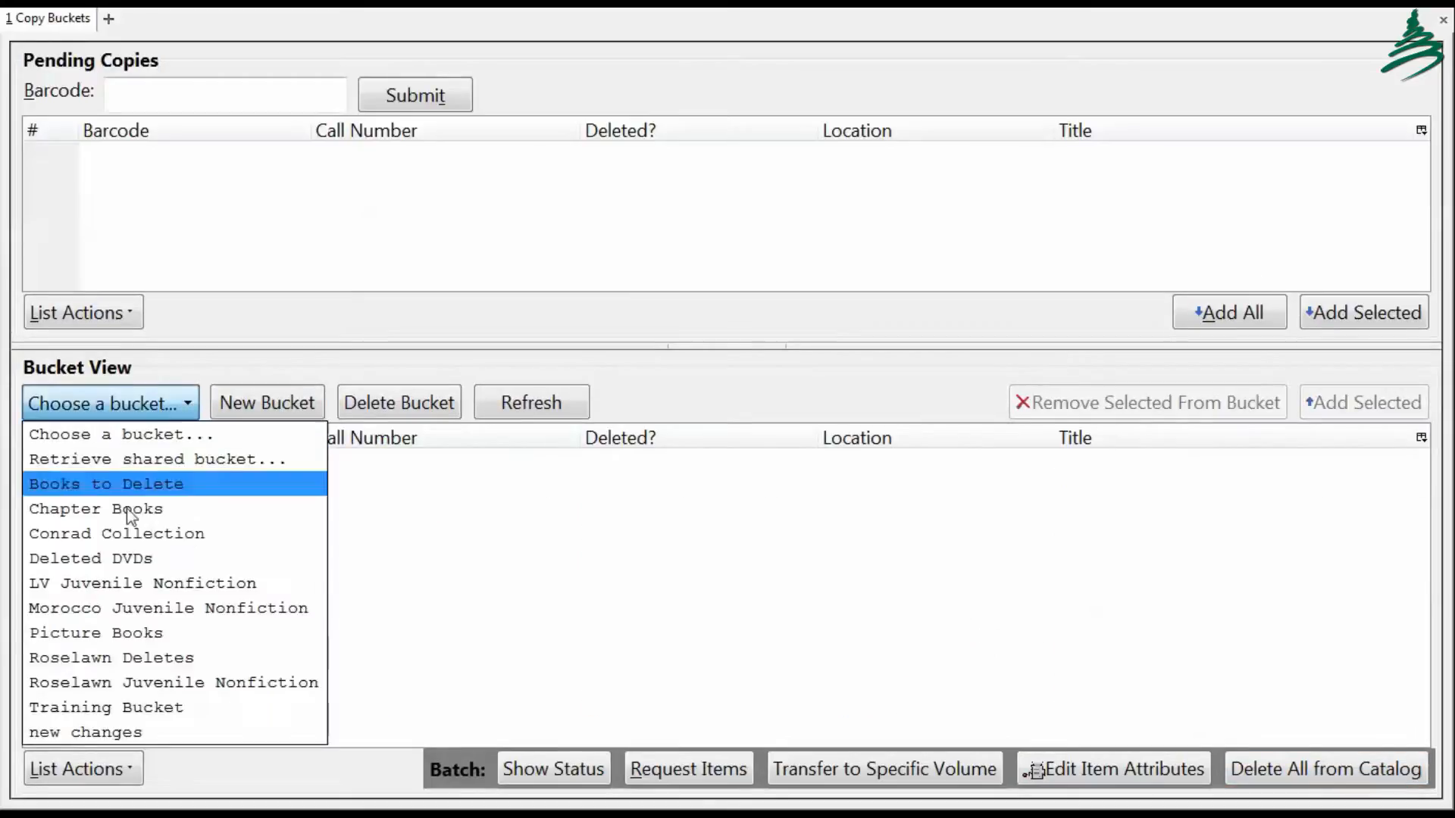
left_click(212, 708)
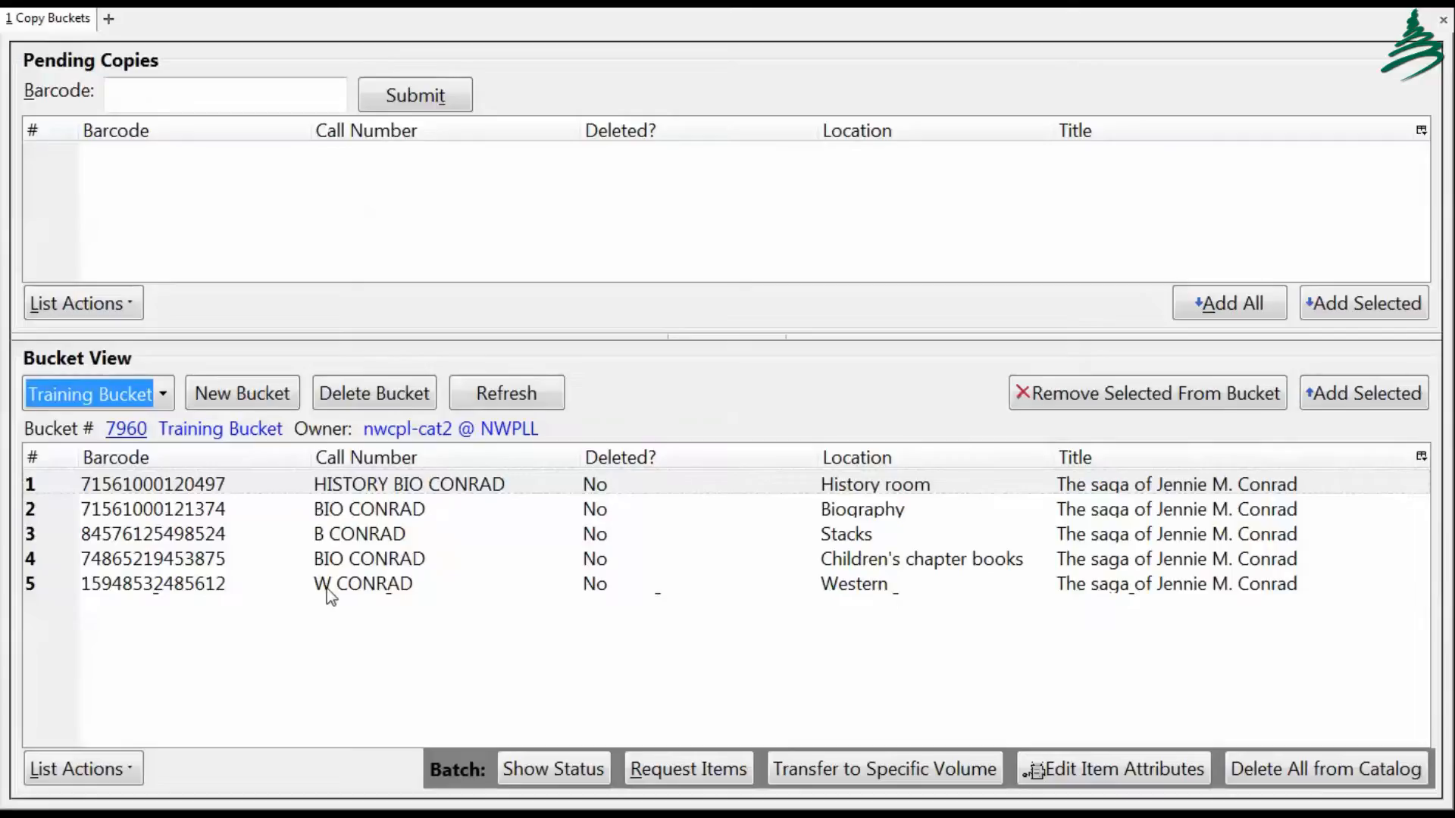
left_click(364, 489)
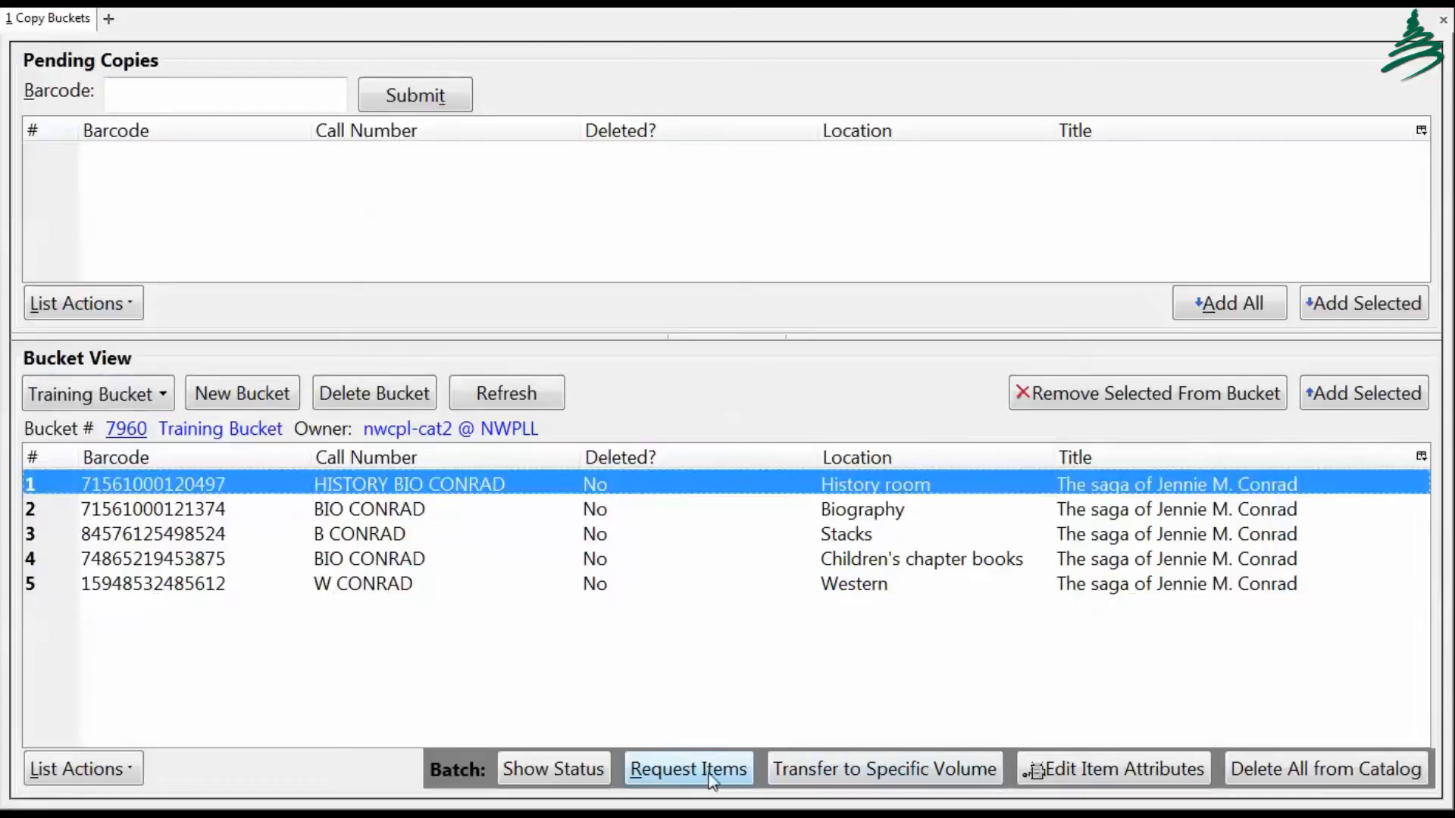
left_click(1120, 777)
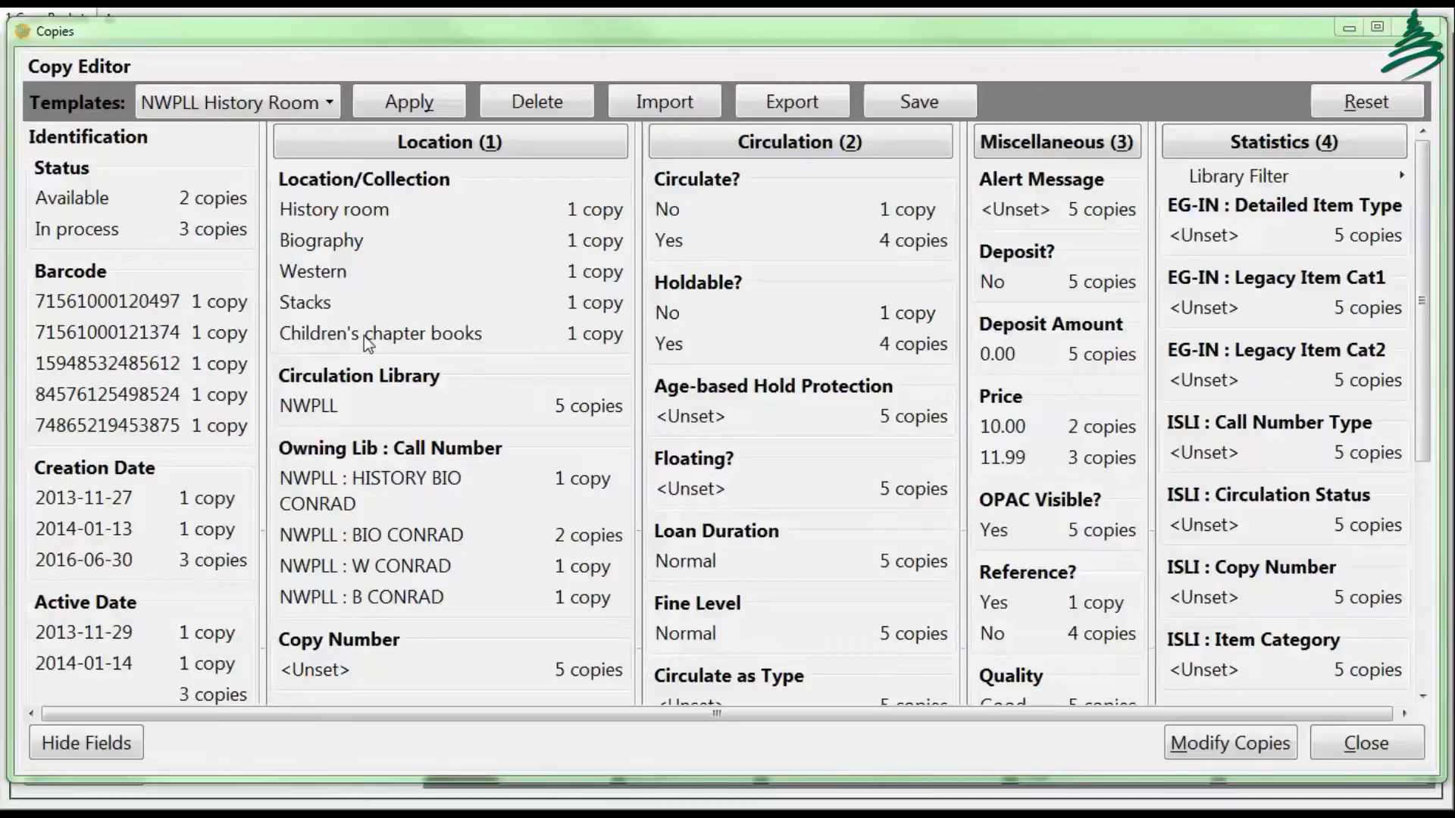
left_click(320, 295)
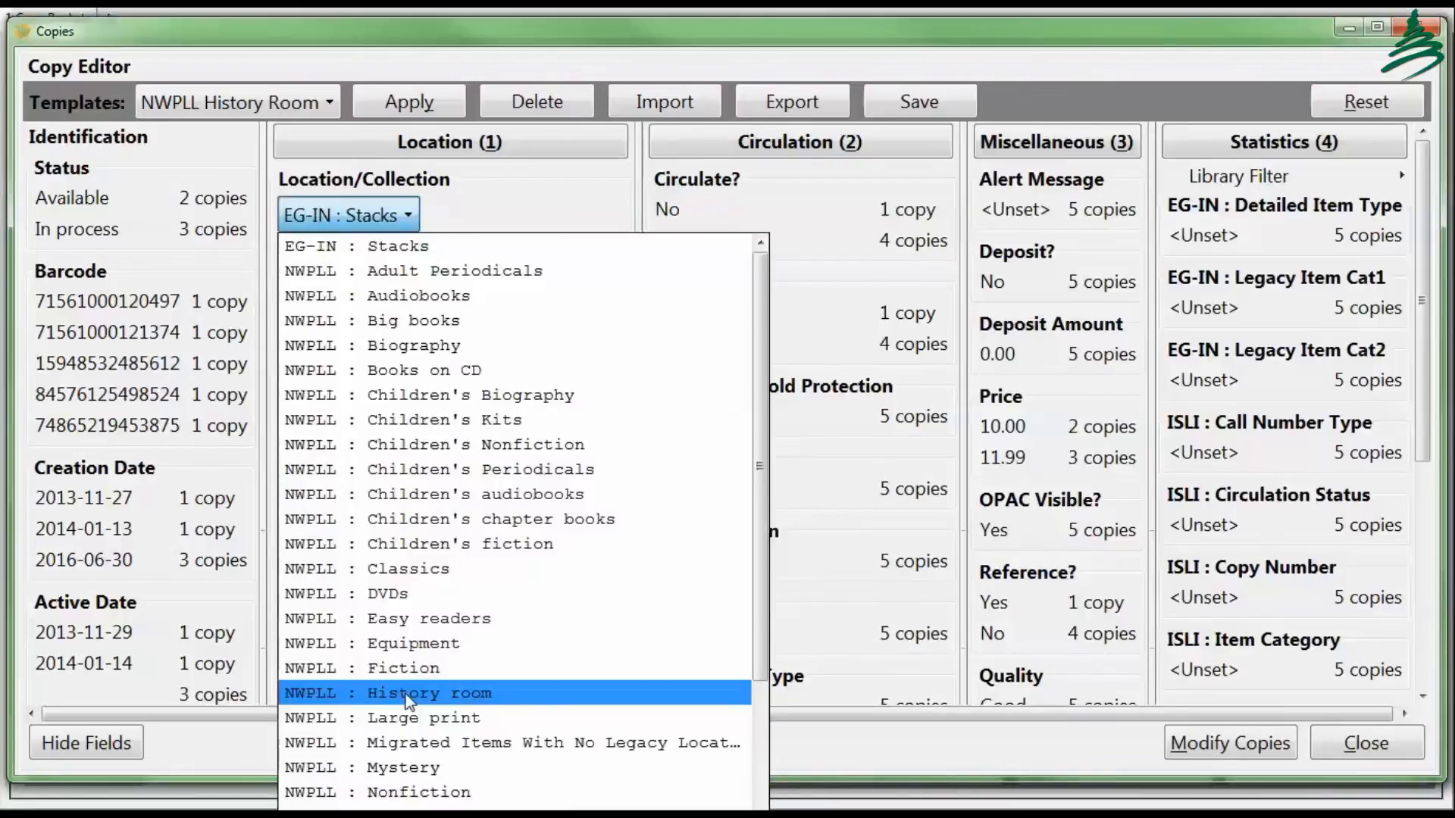
left_click(407, 694)
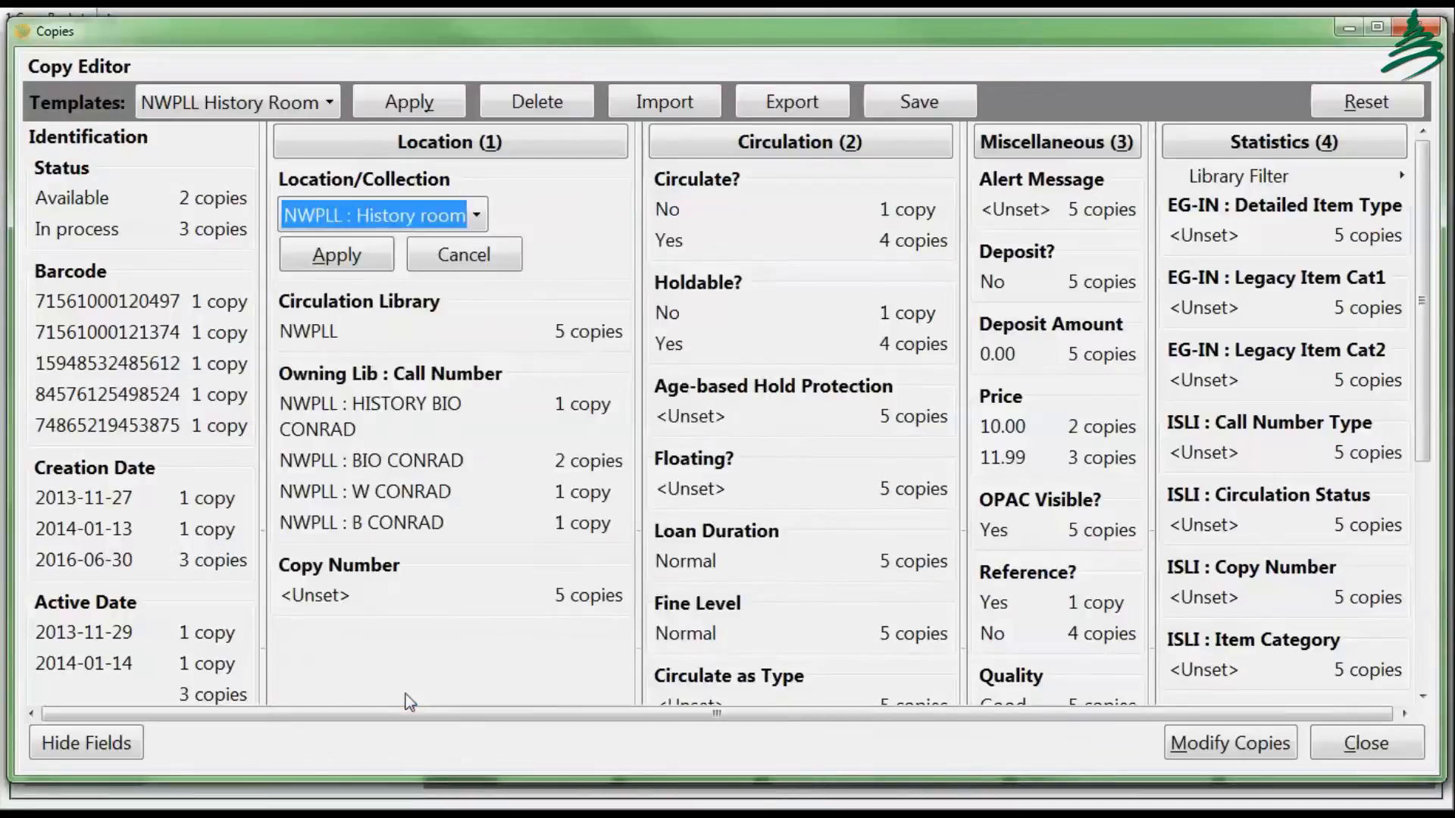
left_click(335, 256)
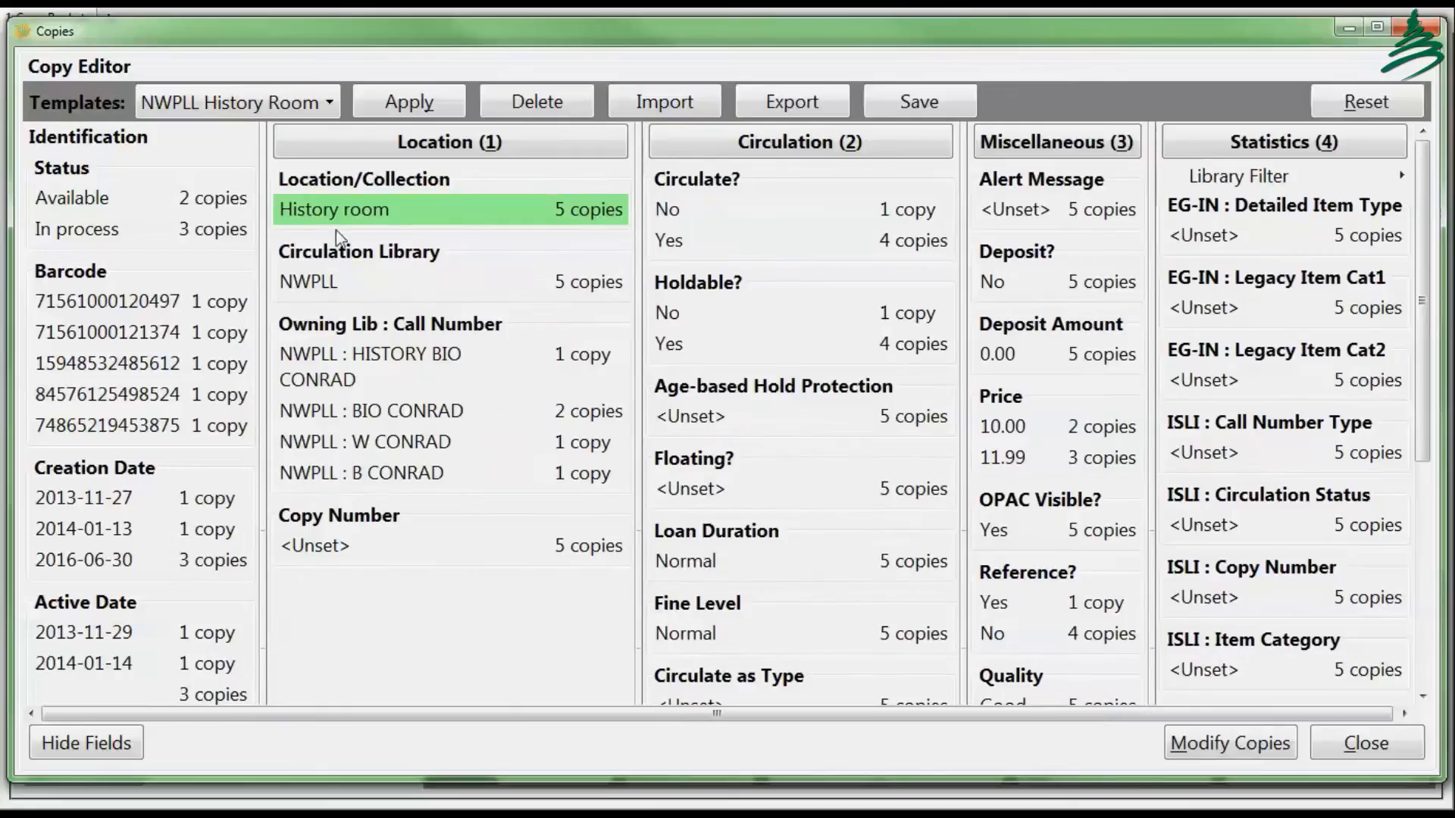
Step: Apply the NWPLL History Room template to all five copies and review the changed attributes
left_click(330, 102)
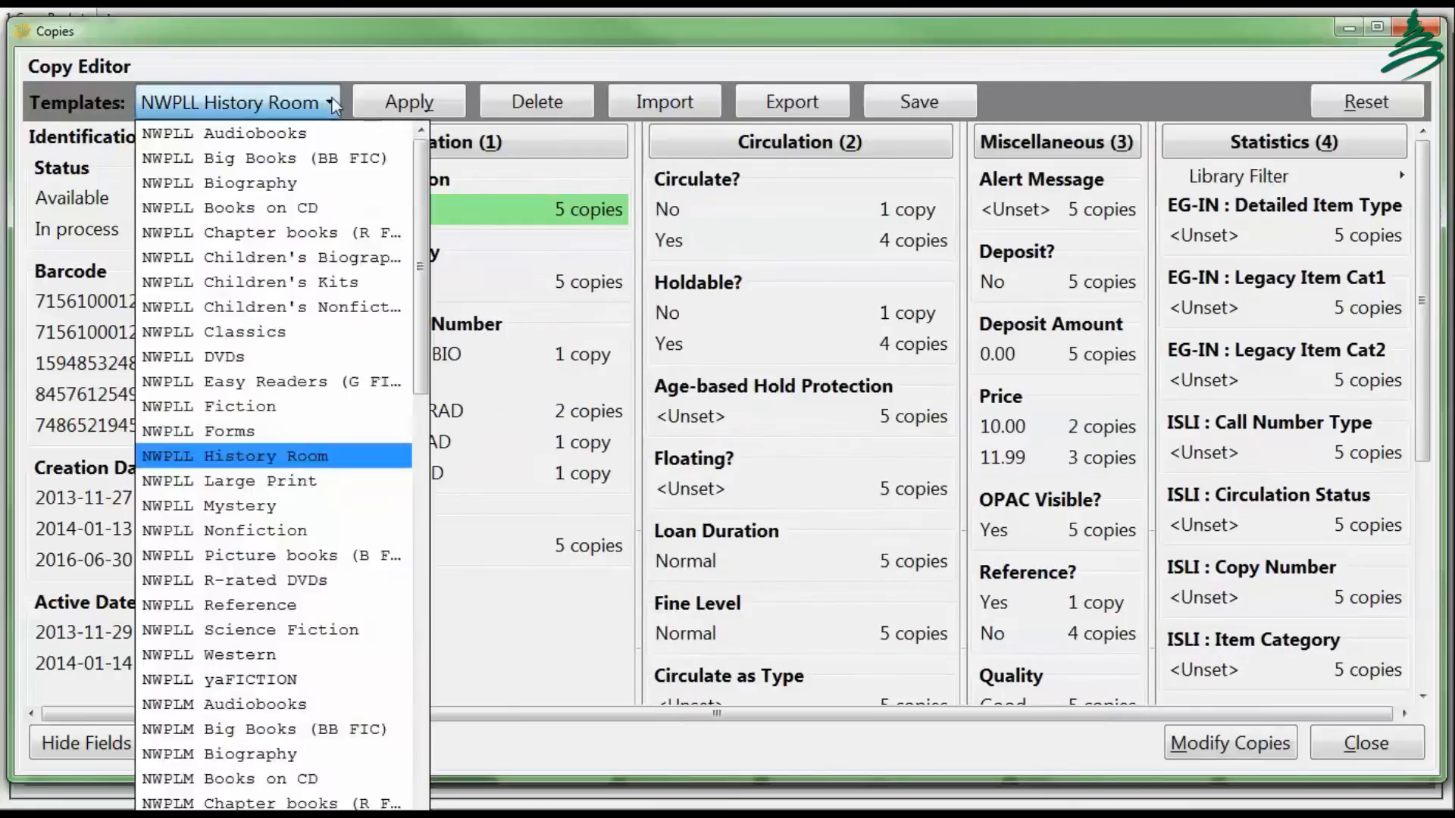
left_click(233, 458)
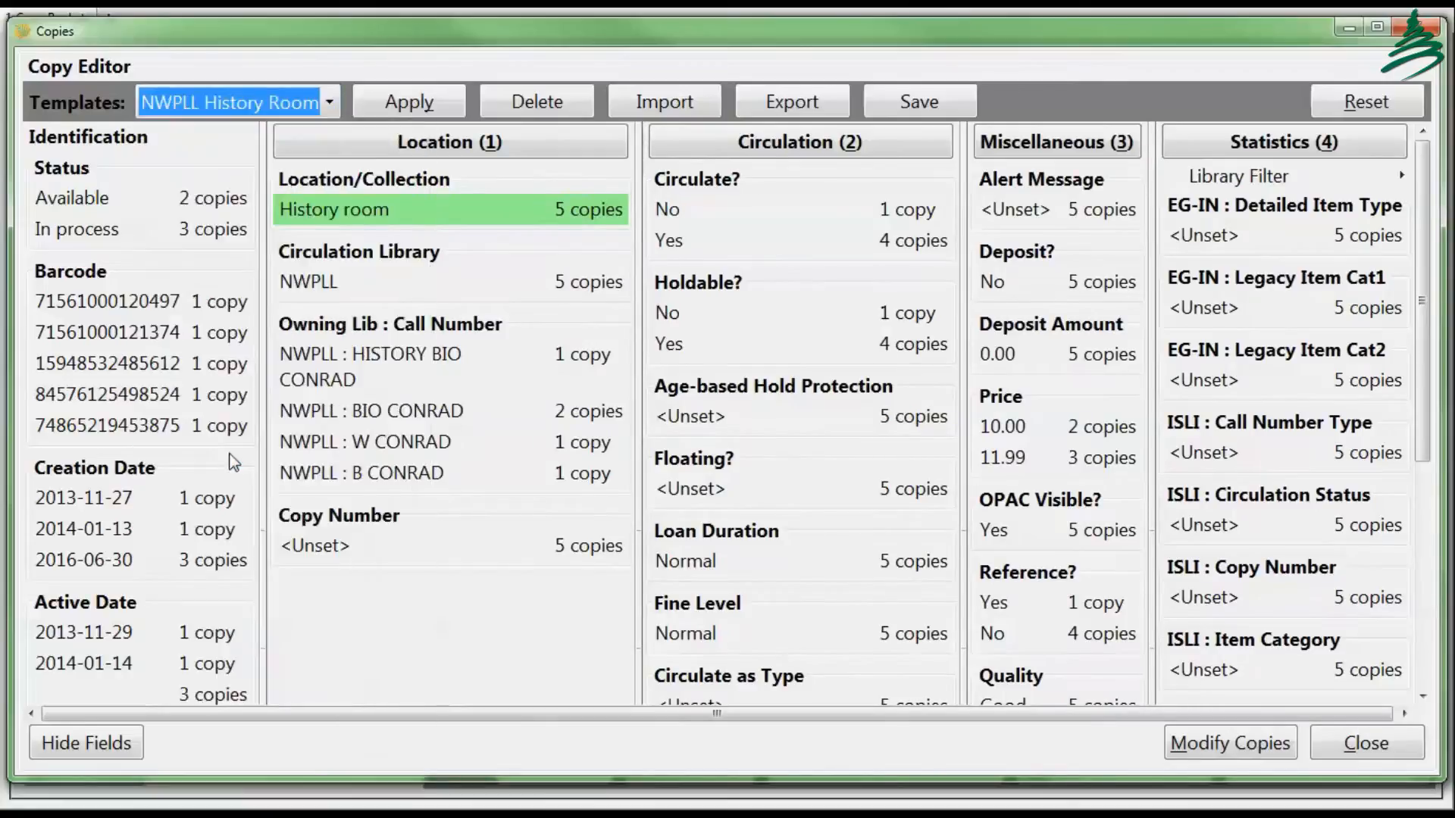
left_click(388, 106)
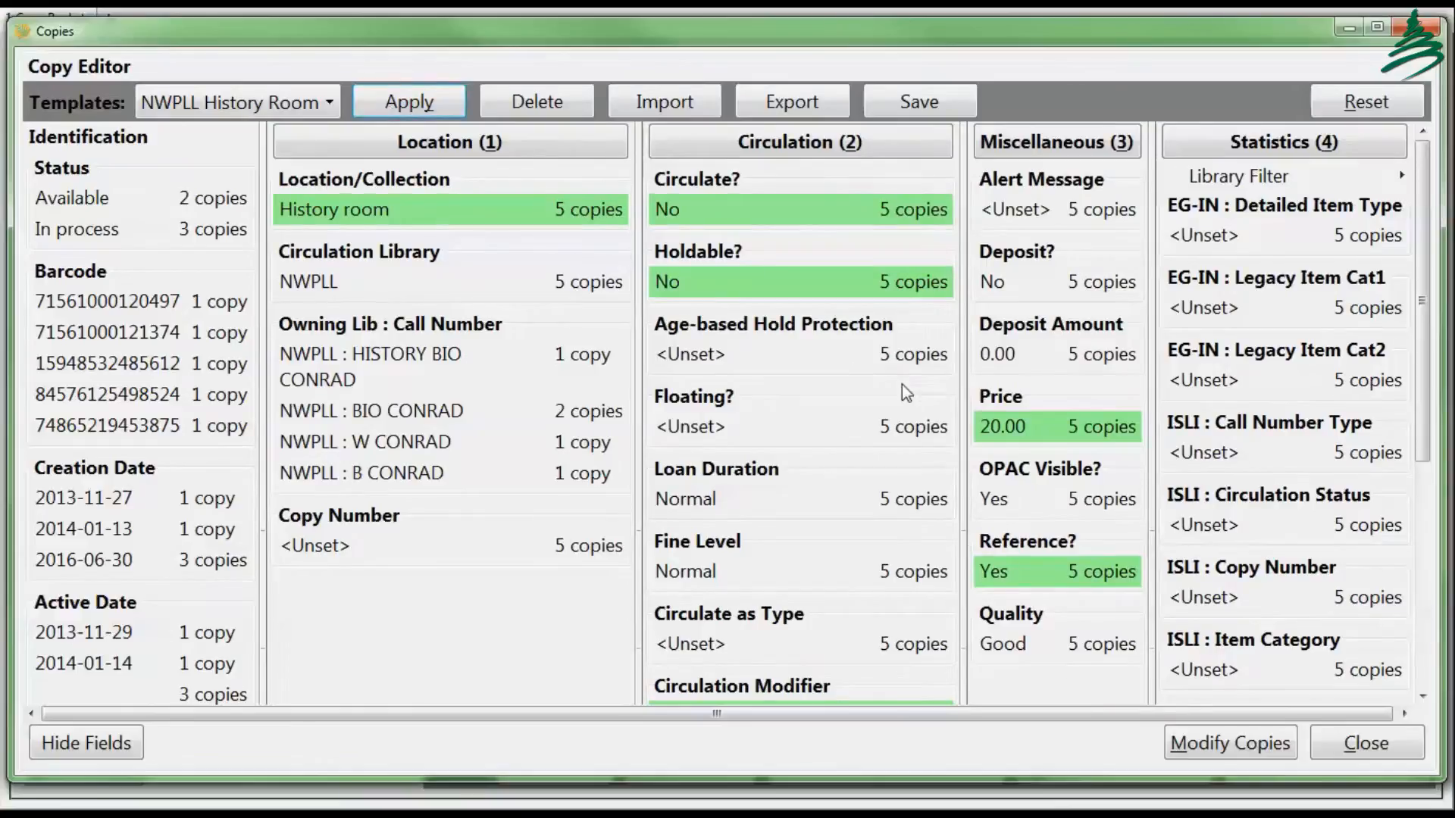
scroll(903, 385, "down", 1)
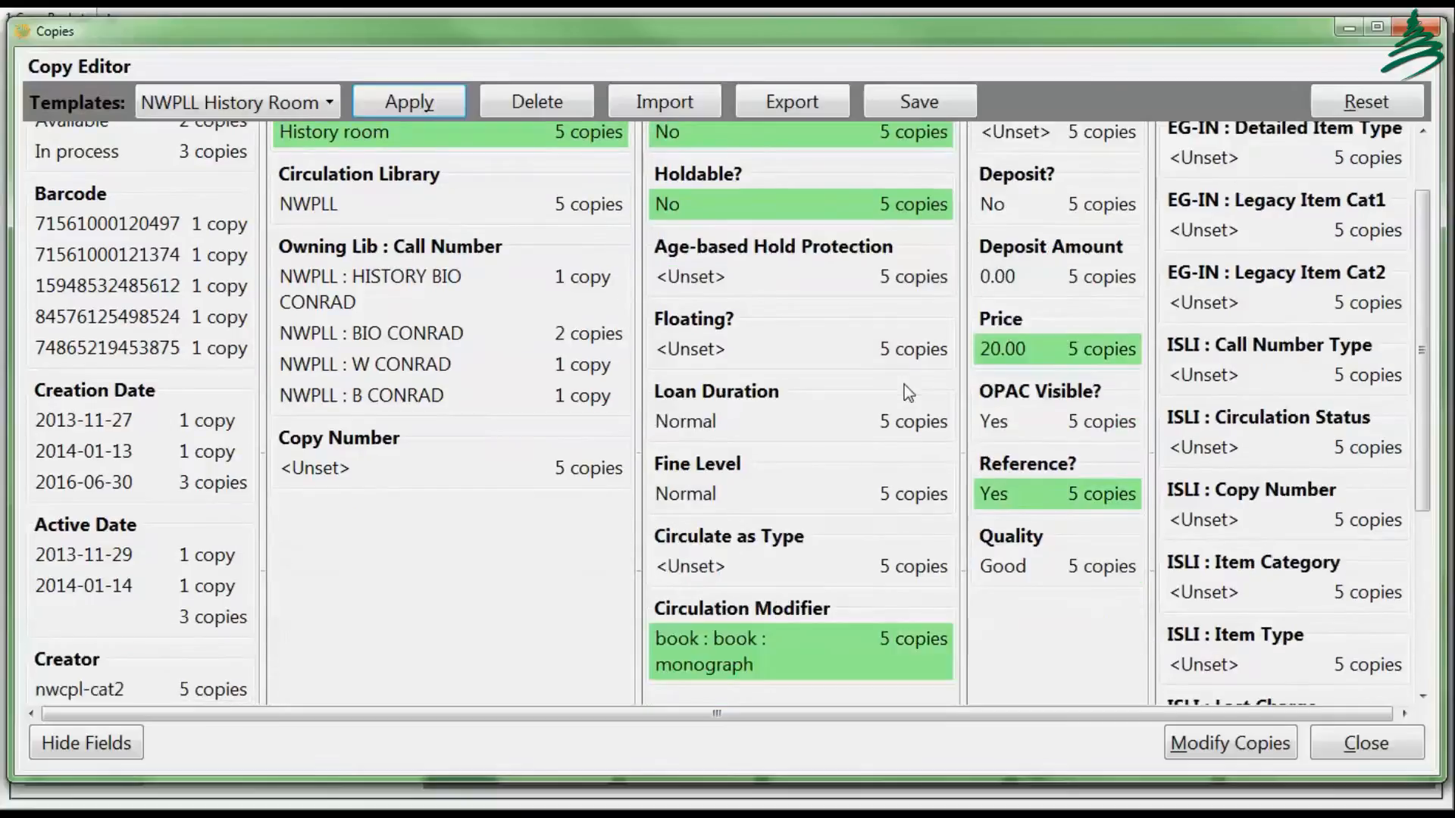
scroll(903, 384, "up", 1)
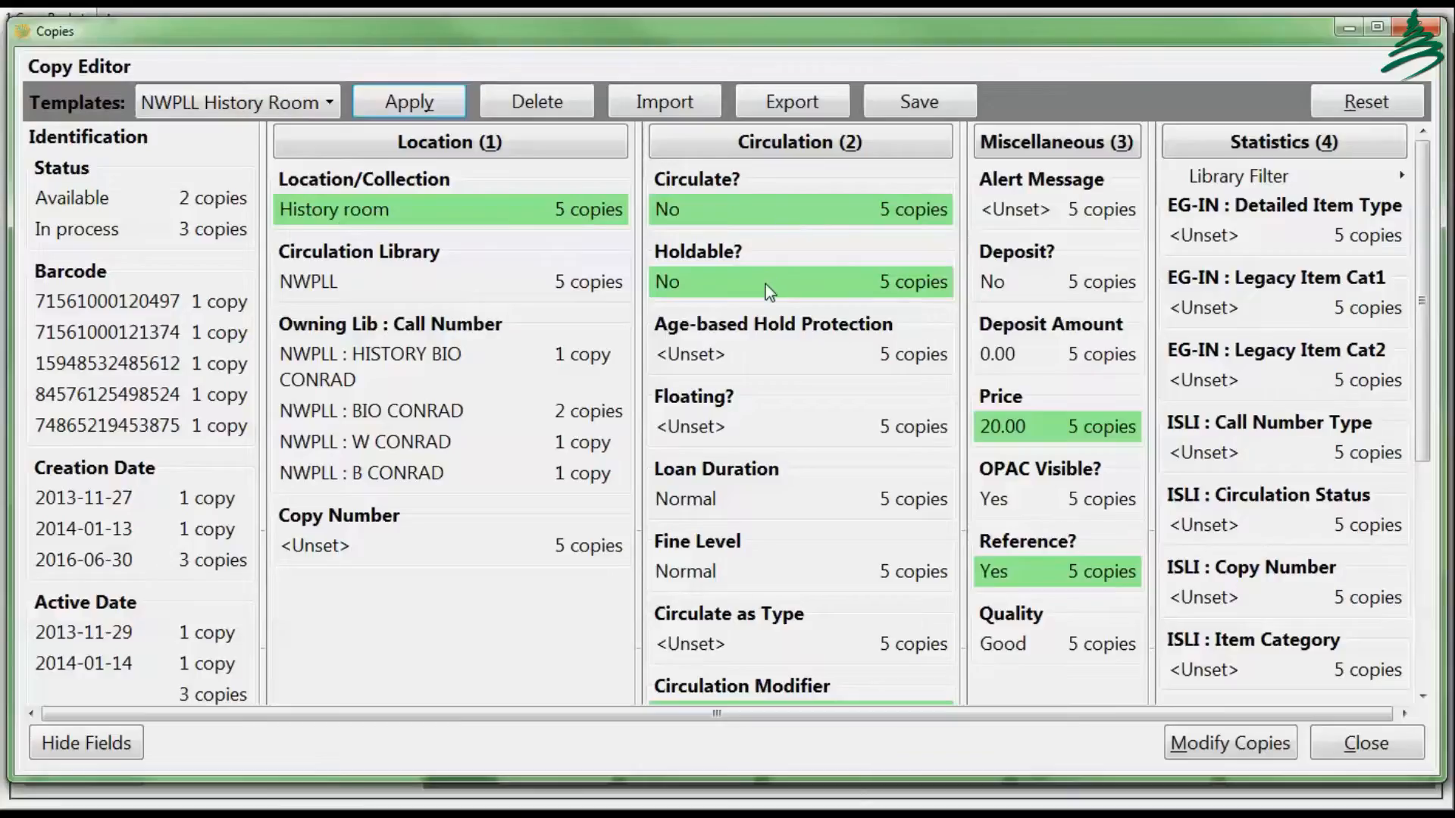
scroll(752, 402, "down", 1)
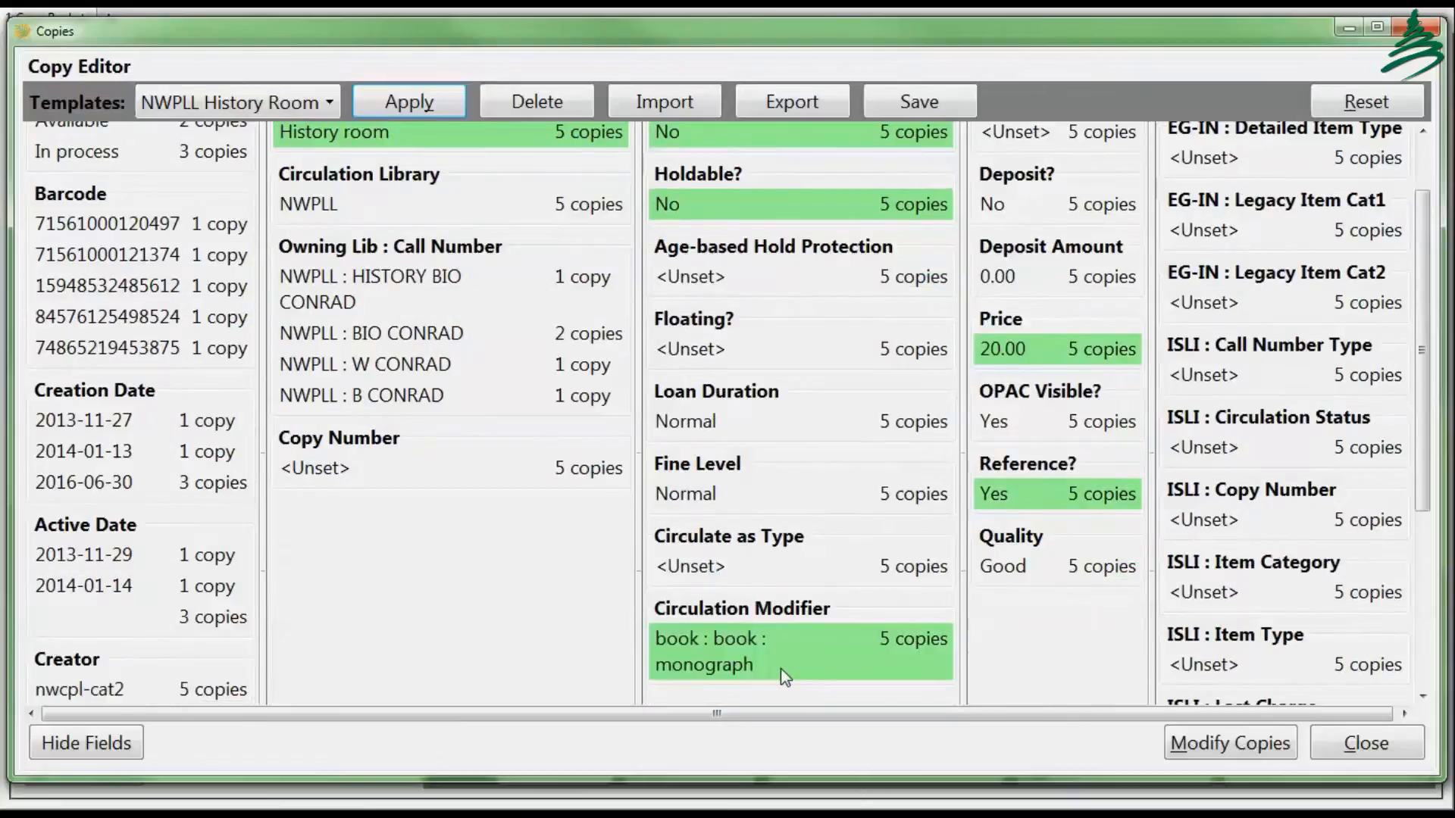
Step: Set the price of all five copies to 10.00, save the modified copies and refresh the bucket
left_click(1006, 350)
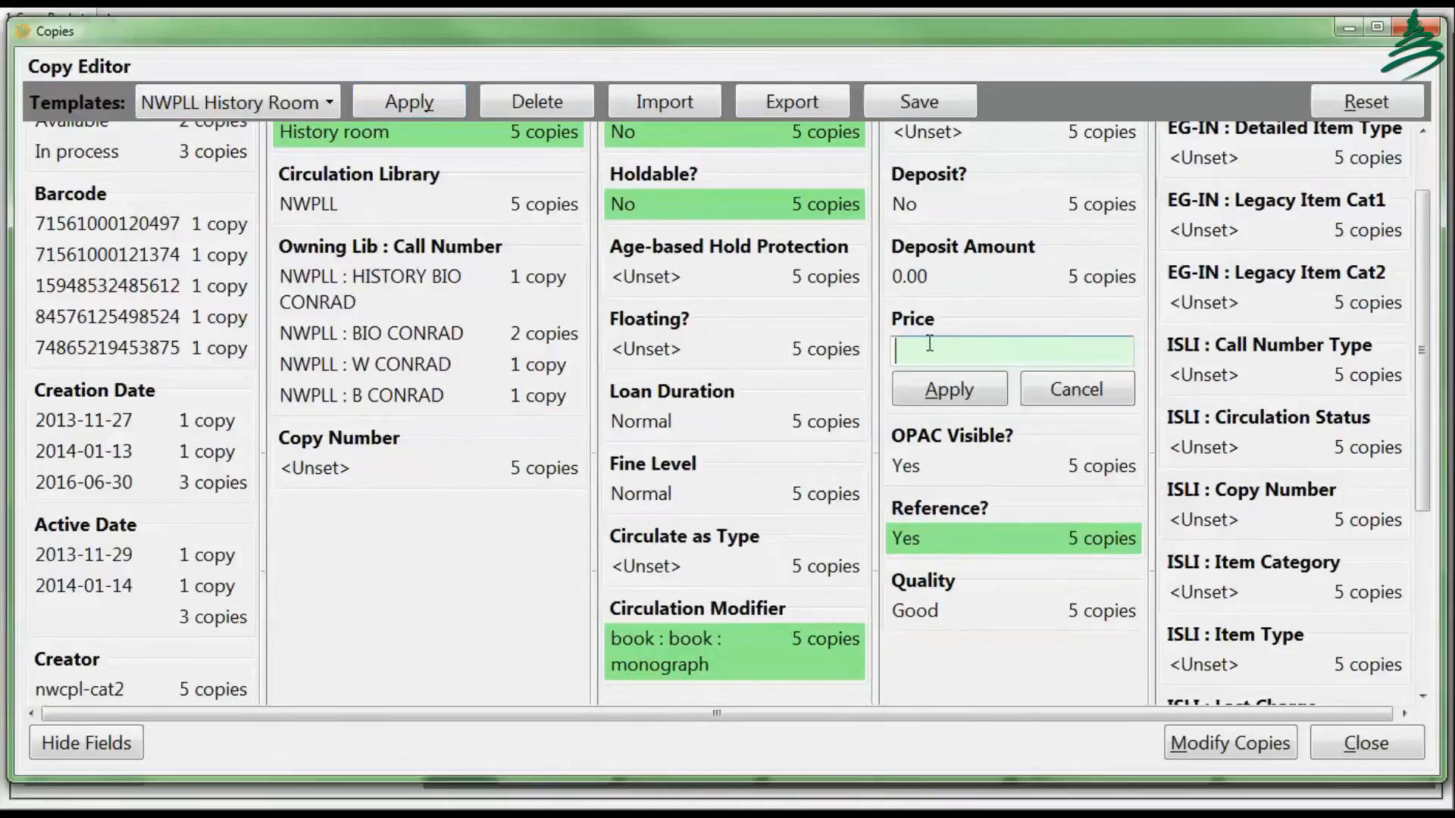
type("10.00")
left_click(947, 389)
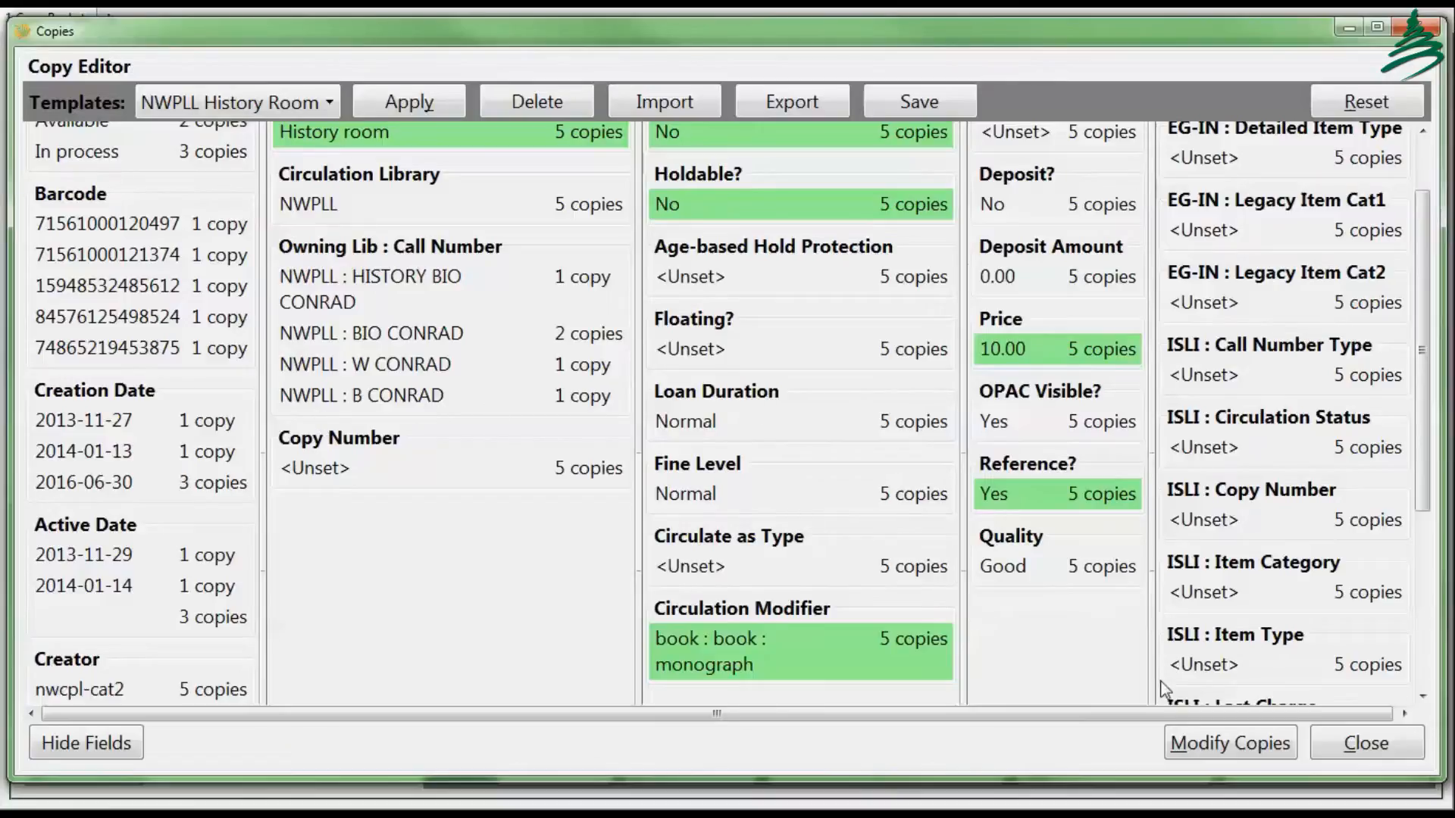
left_click(1233, 748)
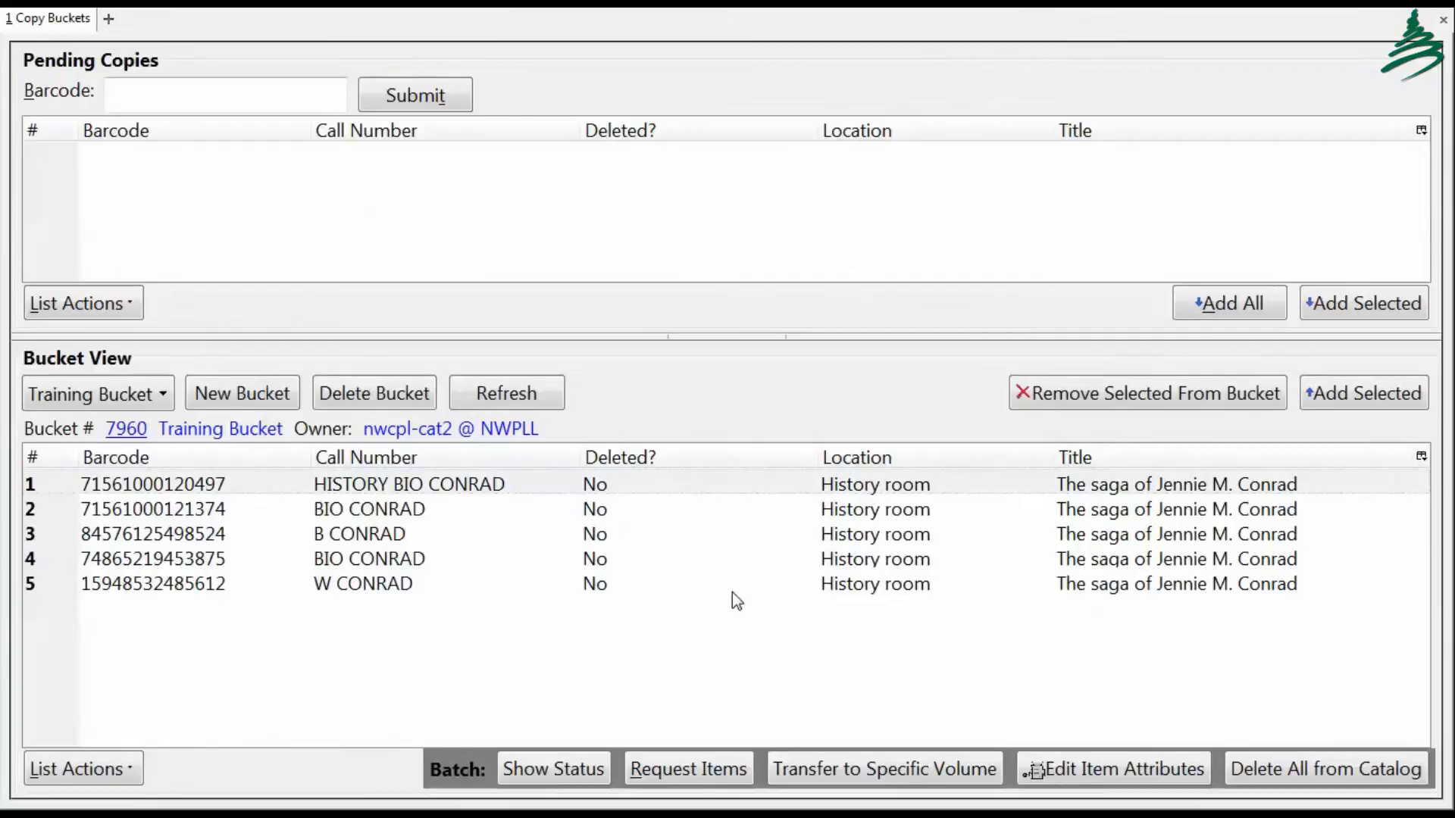
left_click(505, 397)
Step: Show the status of the bucket's items and delete the HISTORY BIO CONRAD item from Item Status
left_click(375, 480)
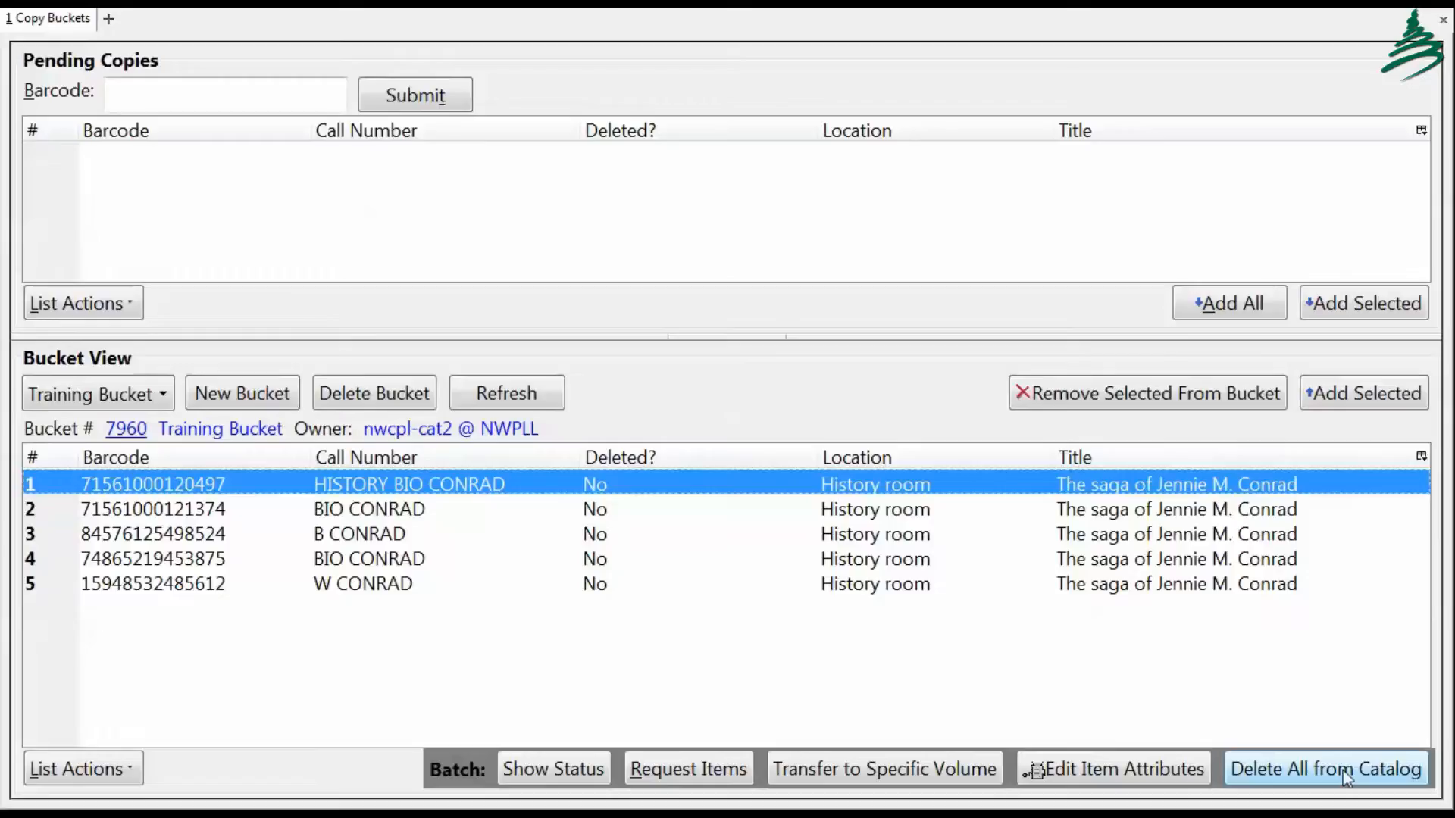
left_click(565, 773)
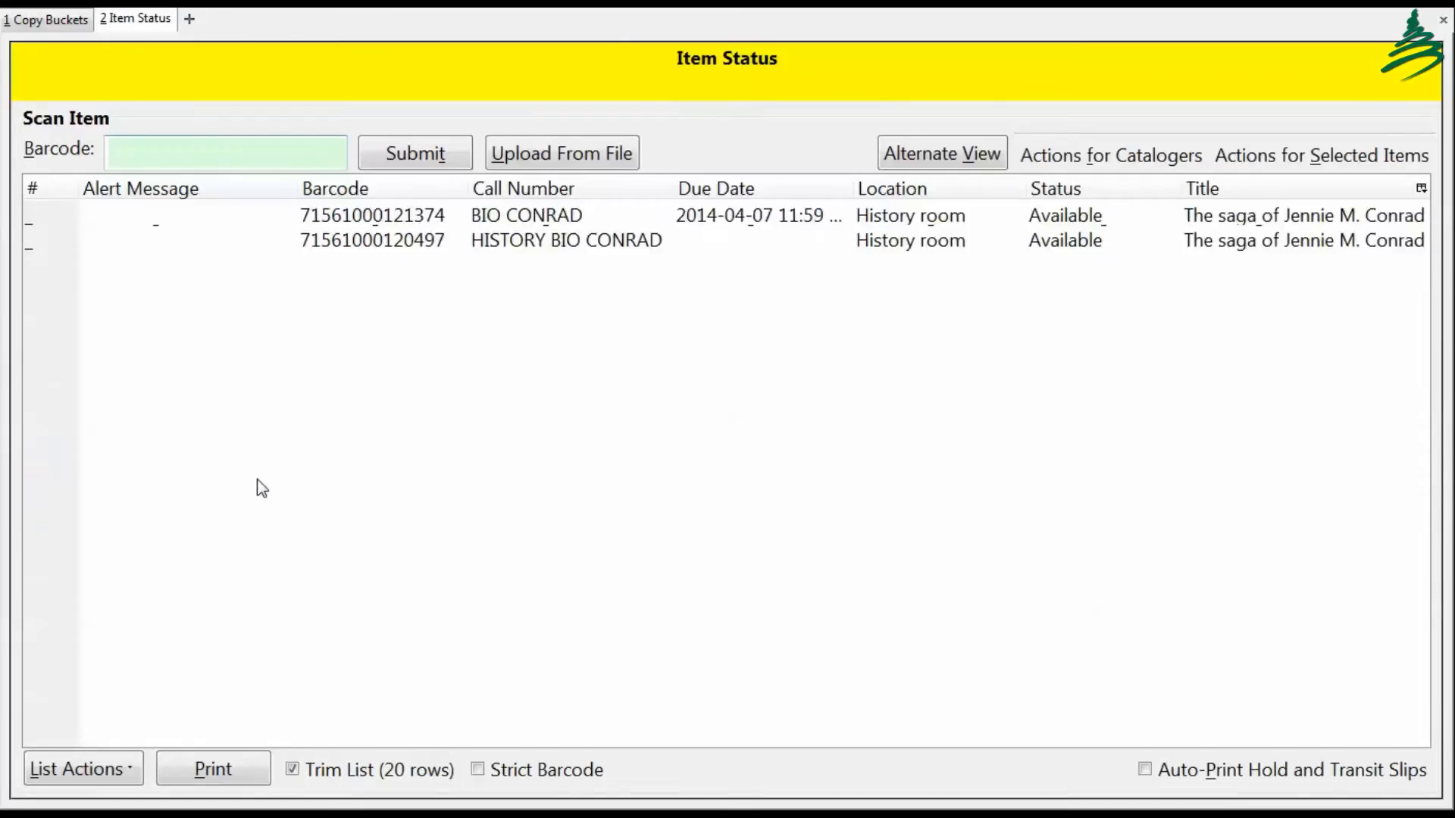
left_click(356, 313)
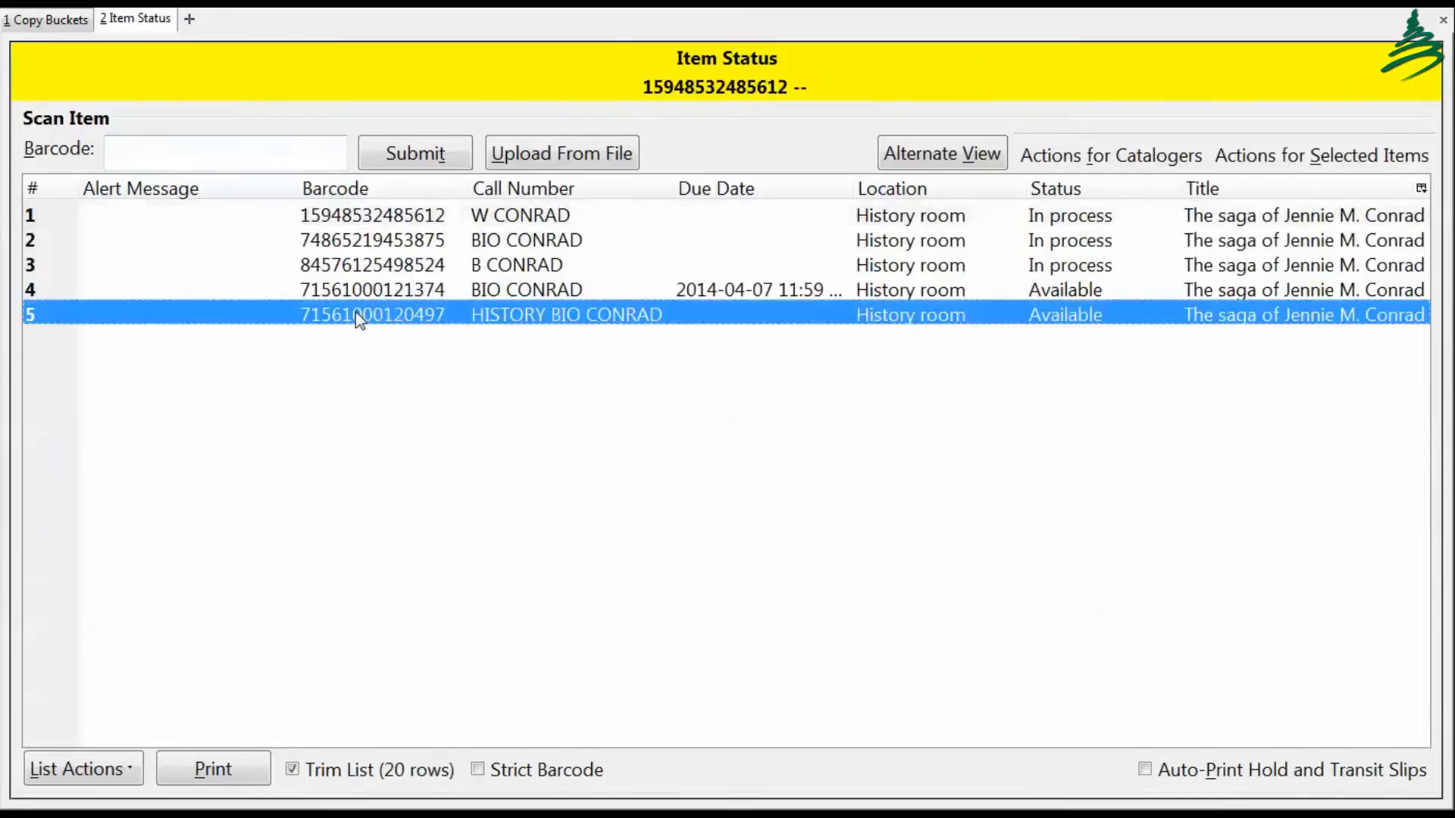
left_click(1092, 163)
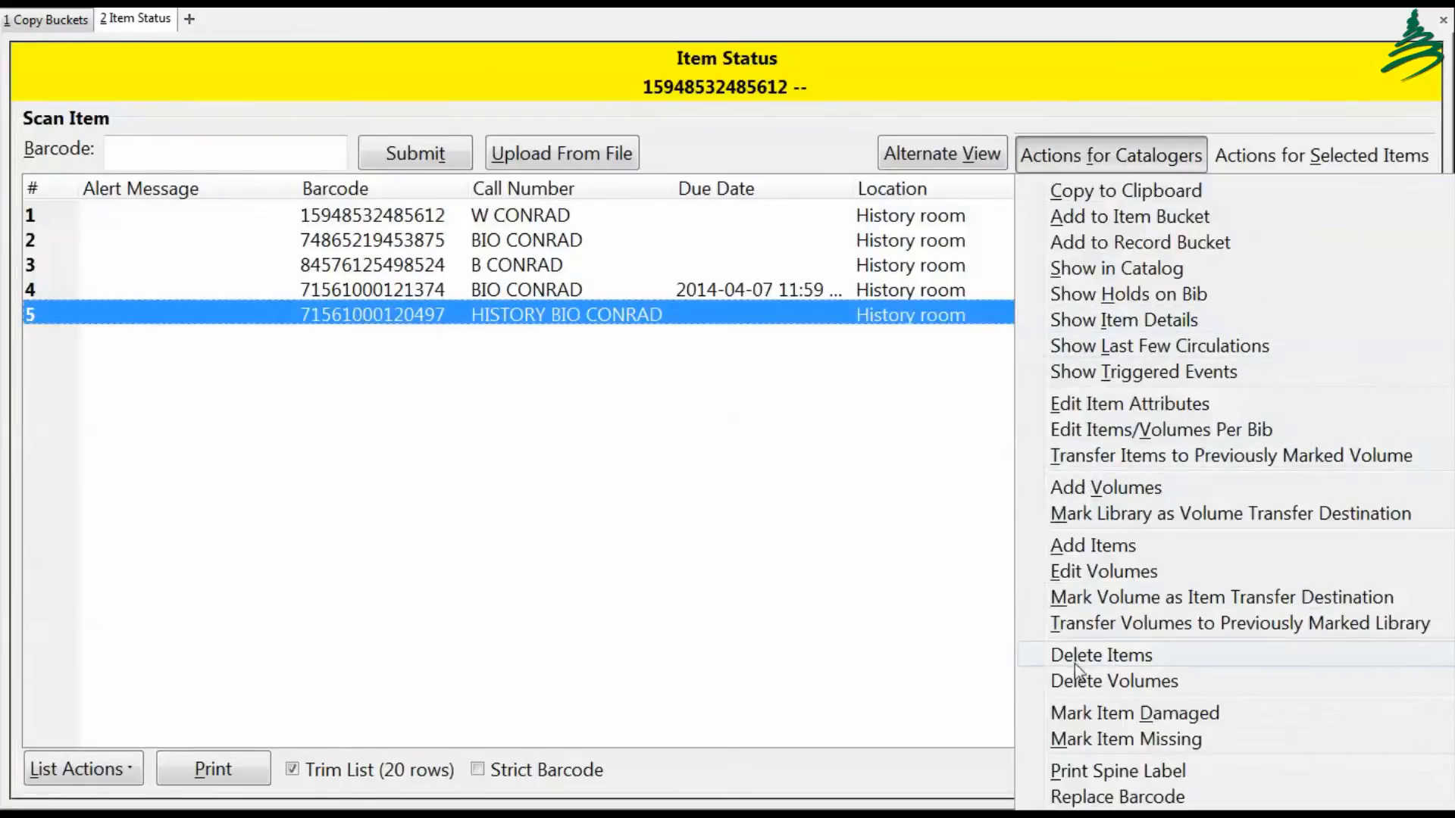
left_click(1106, 654)
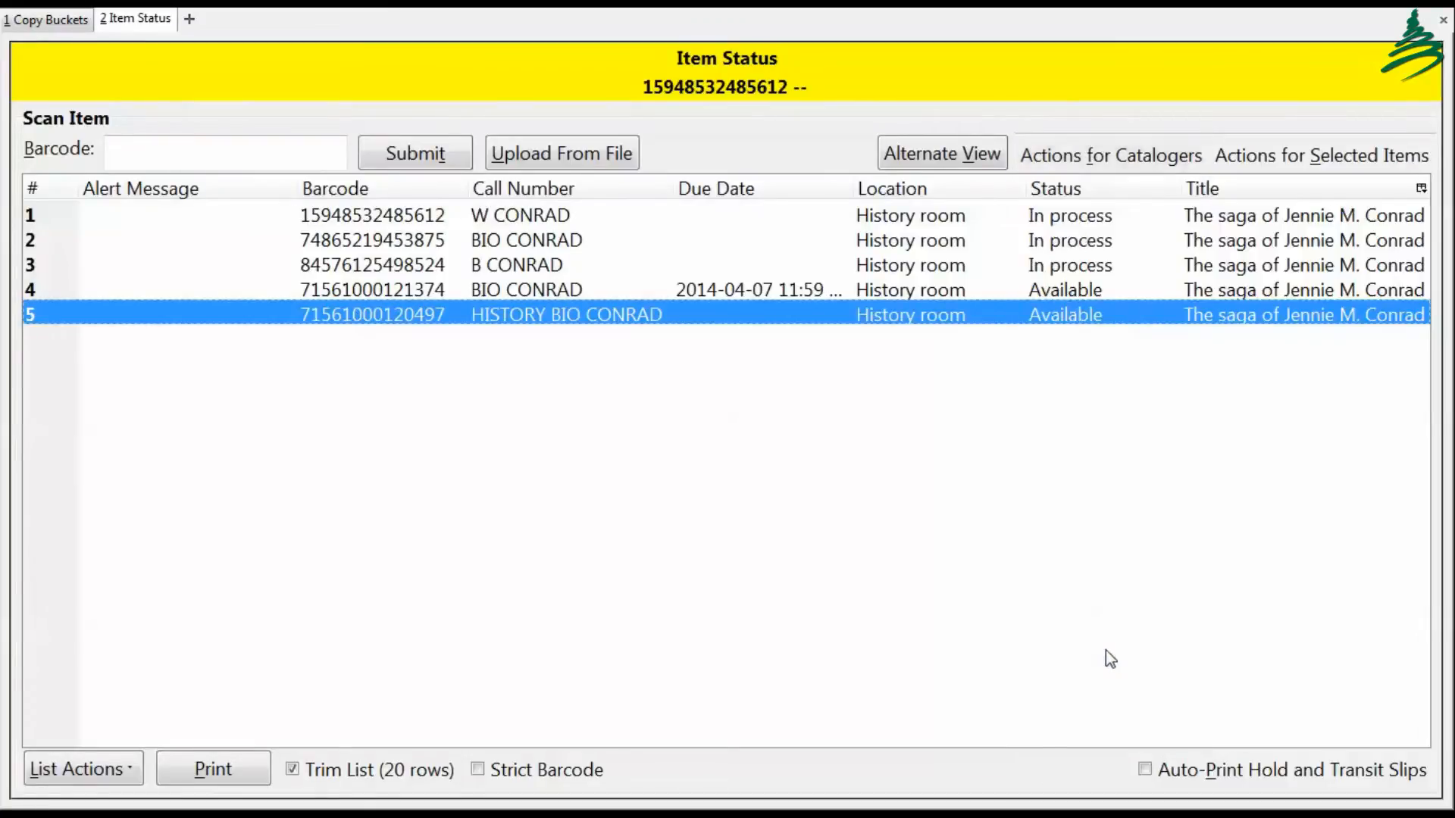
left_click(680, 430)
left_click(743, 432)
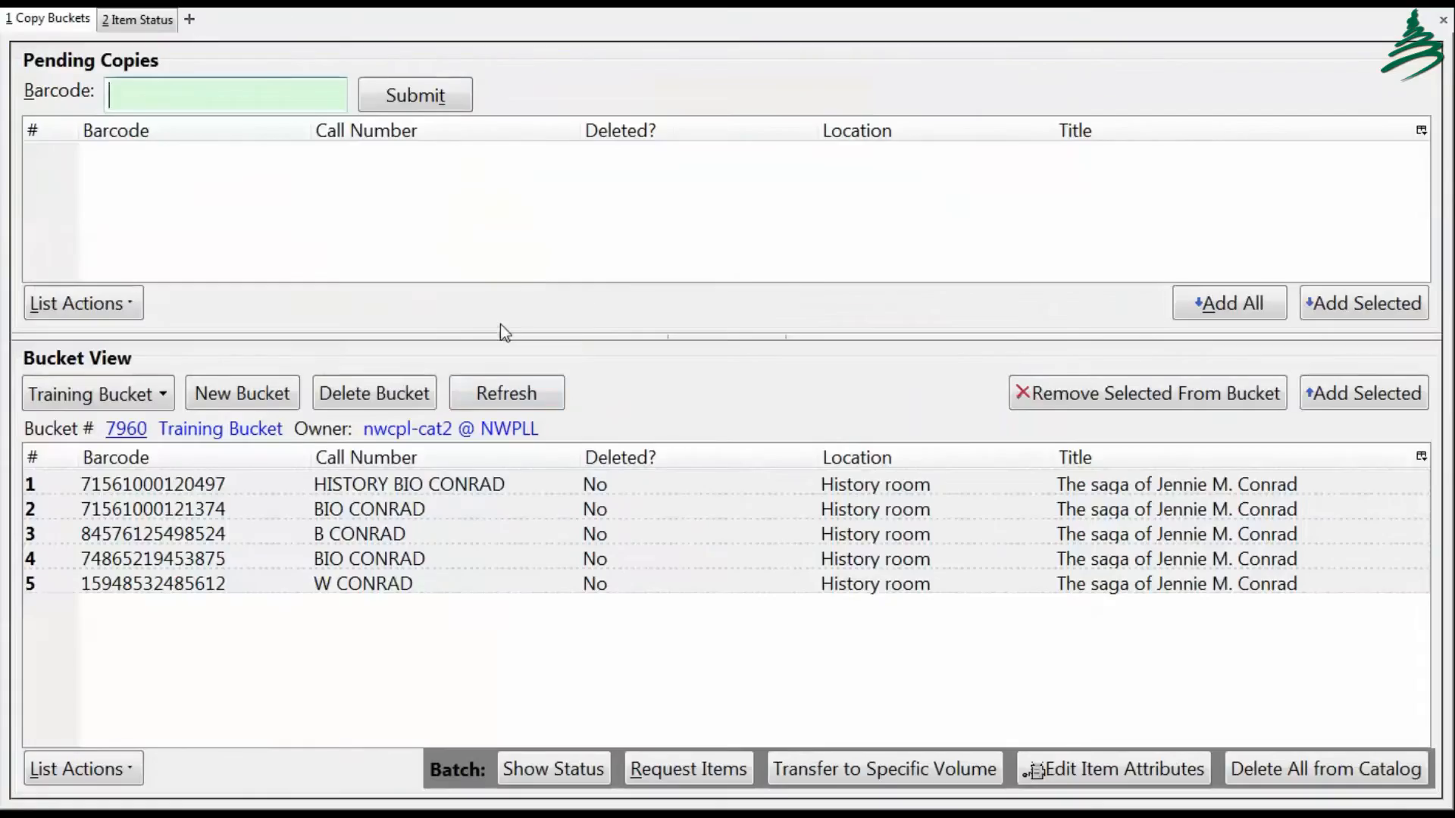
Step: Refresh the Training Bucket in Copy Buckets and remove the B CONRAD item in row 3 from it
left_click(516, 395)
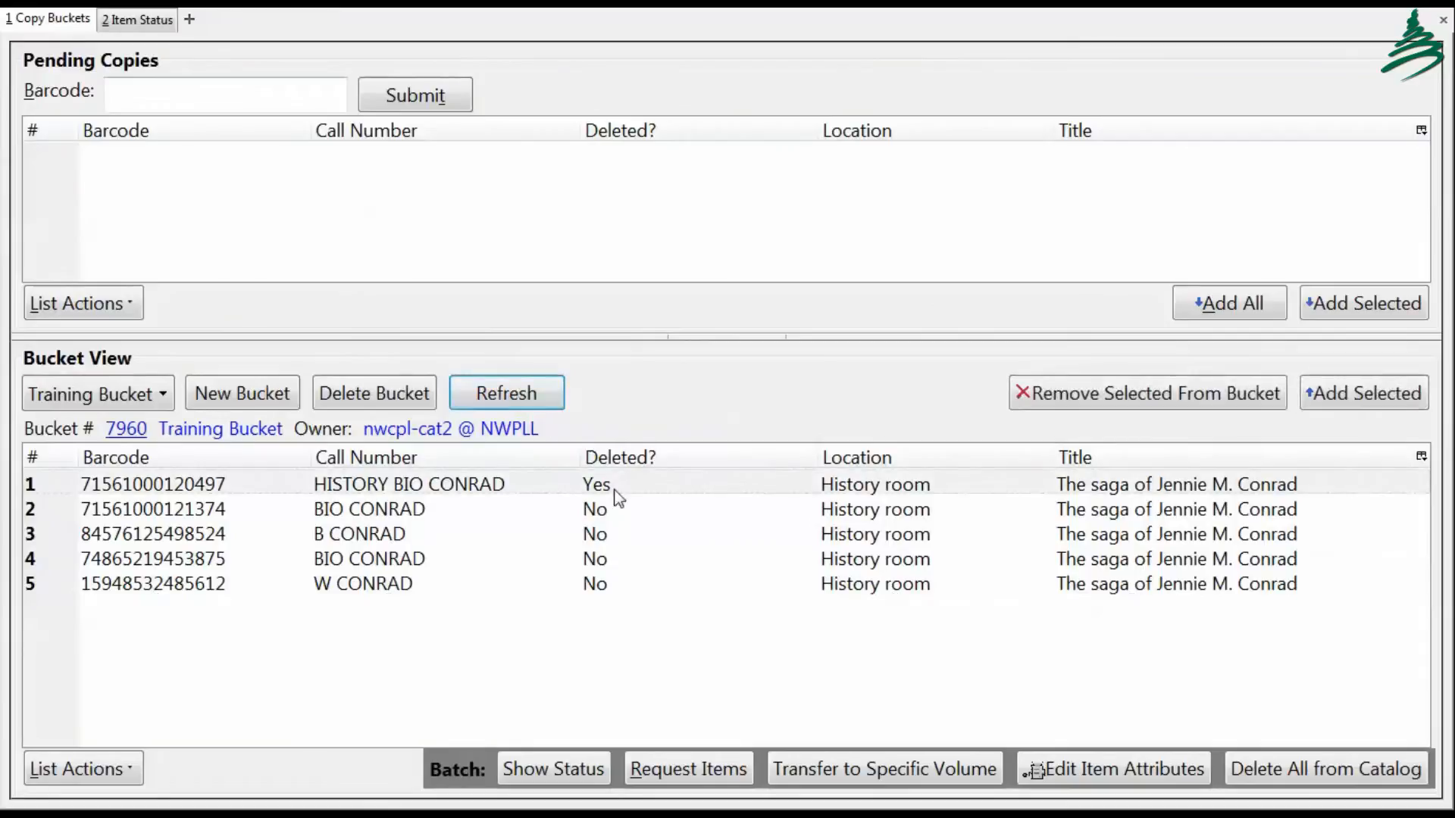
left_click(635, 490)
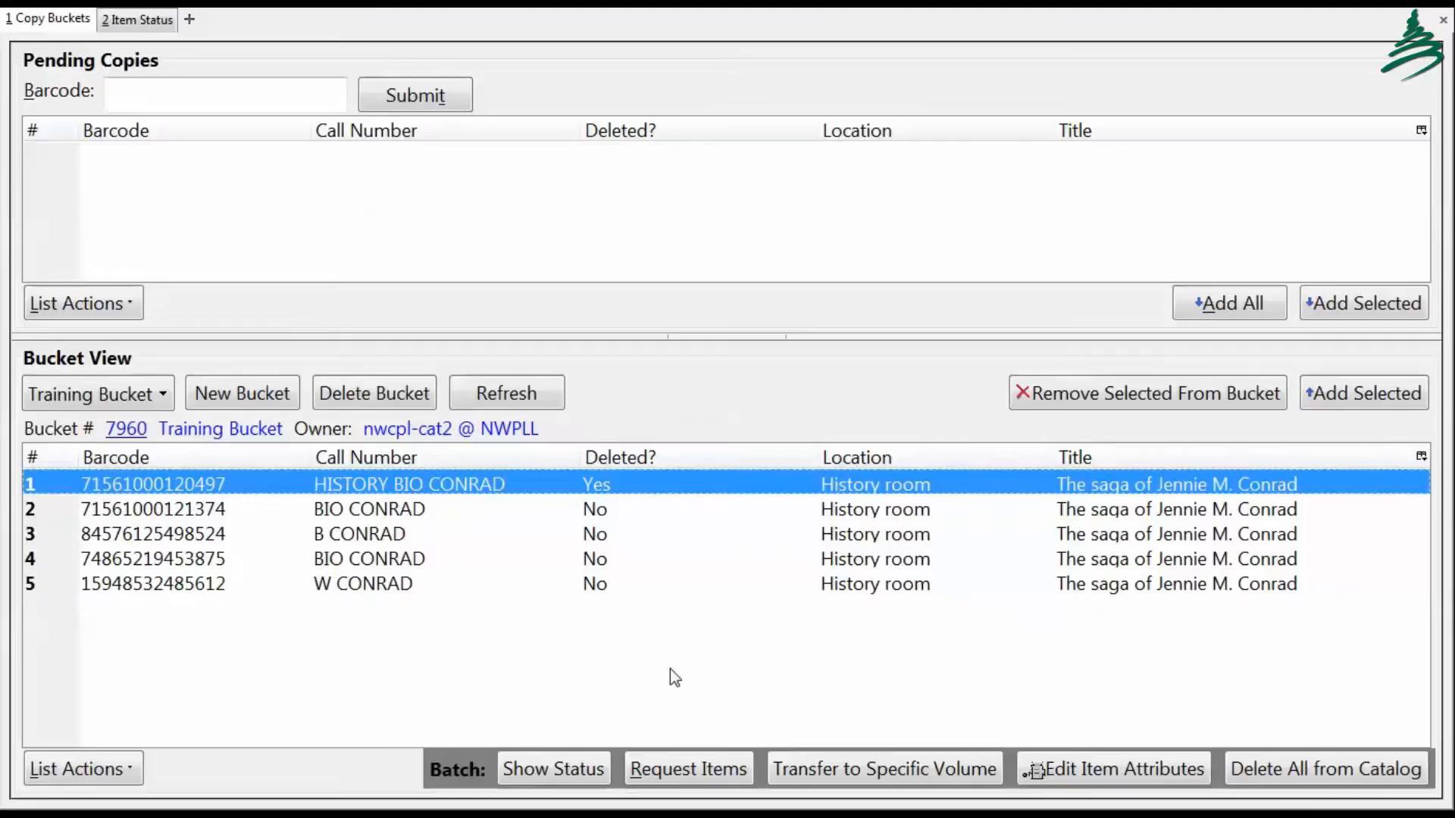
left_click(654, 536)
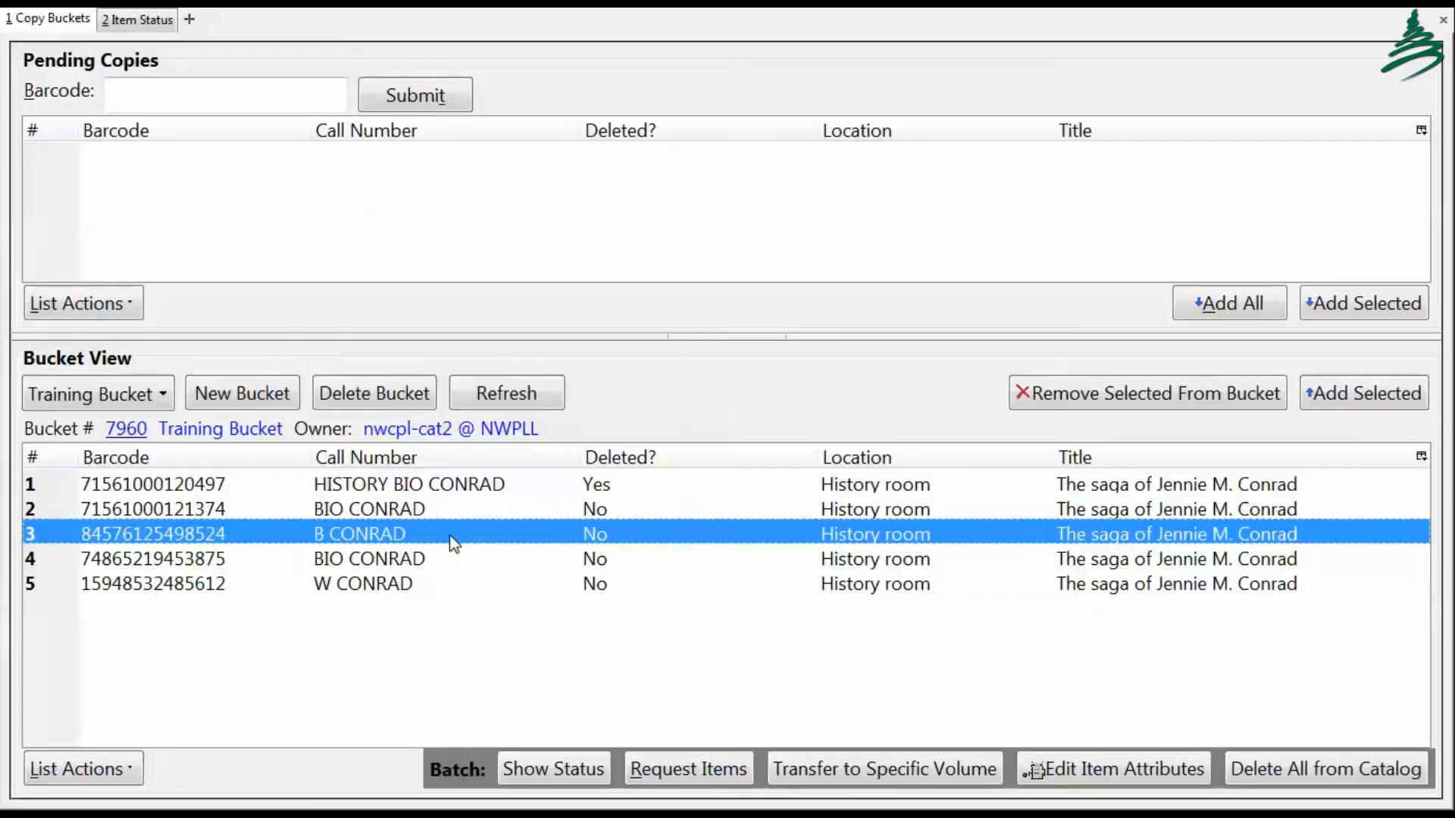
left_click(1066, 395)
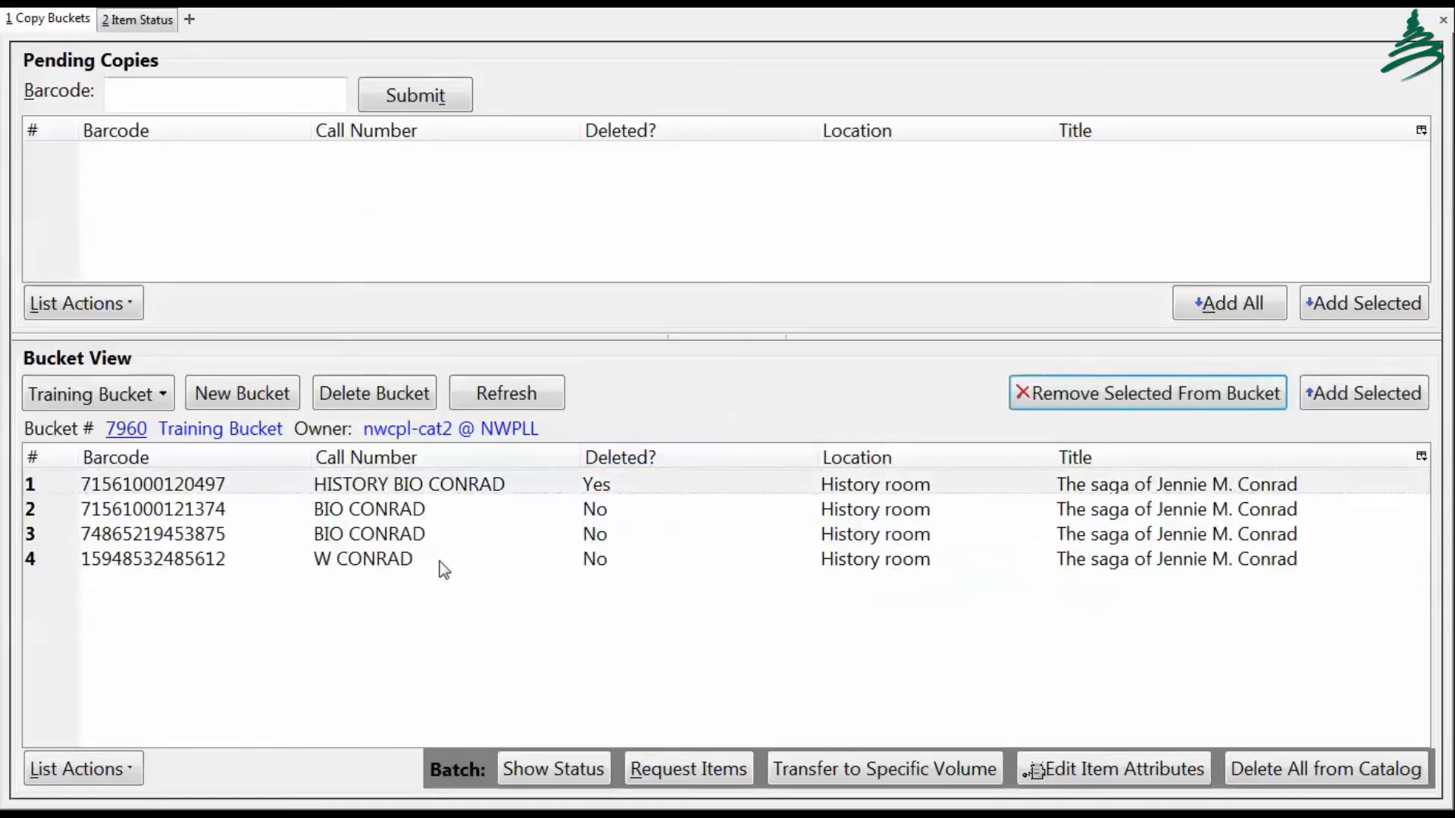
Step: Remove the BIO CONRAD copy in row 2 and the W CONRAD copy in row 4 from the Training Bucket
left_click(388, 511)
left_click(369, 561, "ctrl")
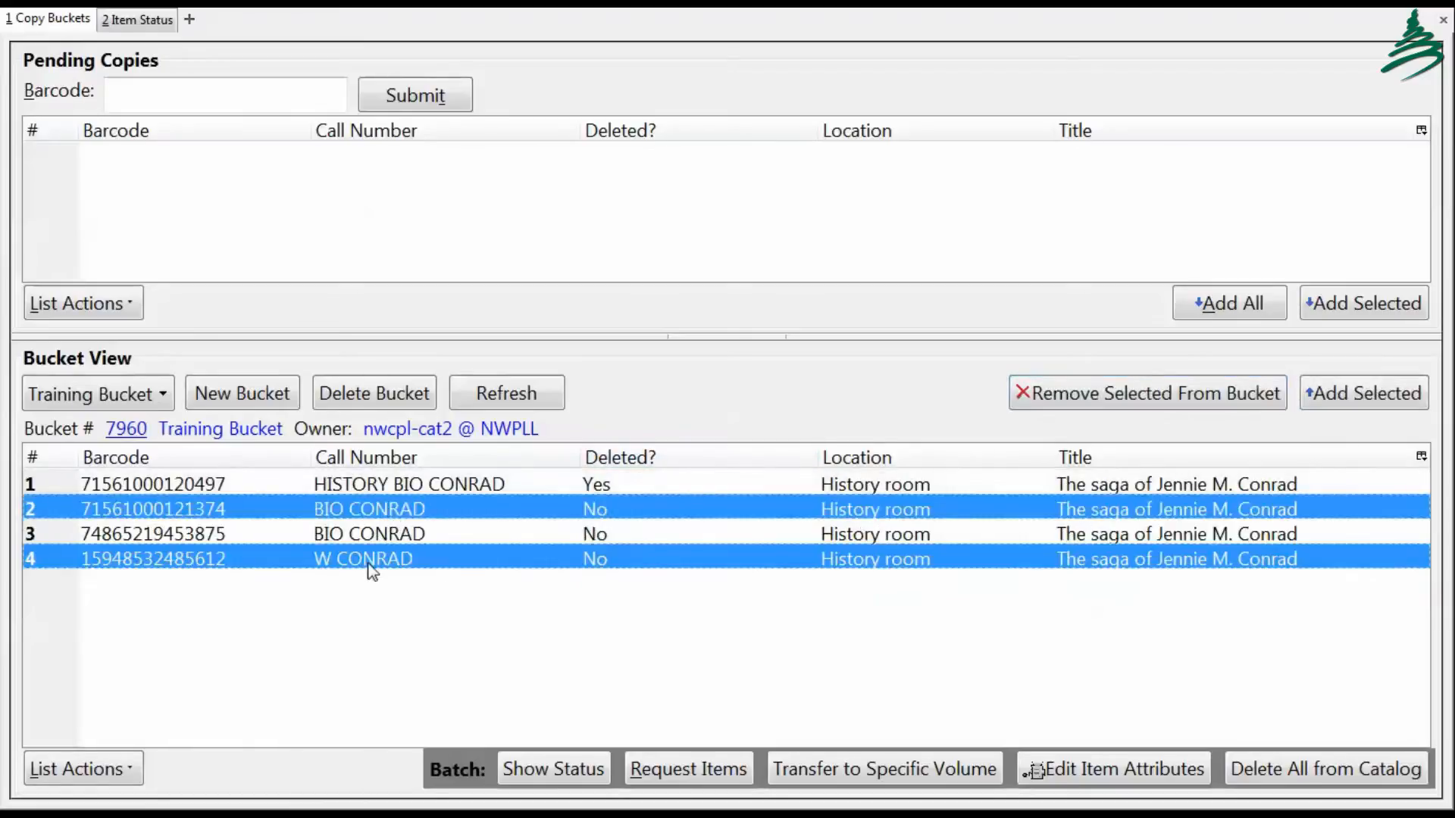
left_click(1096, 396)
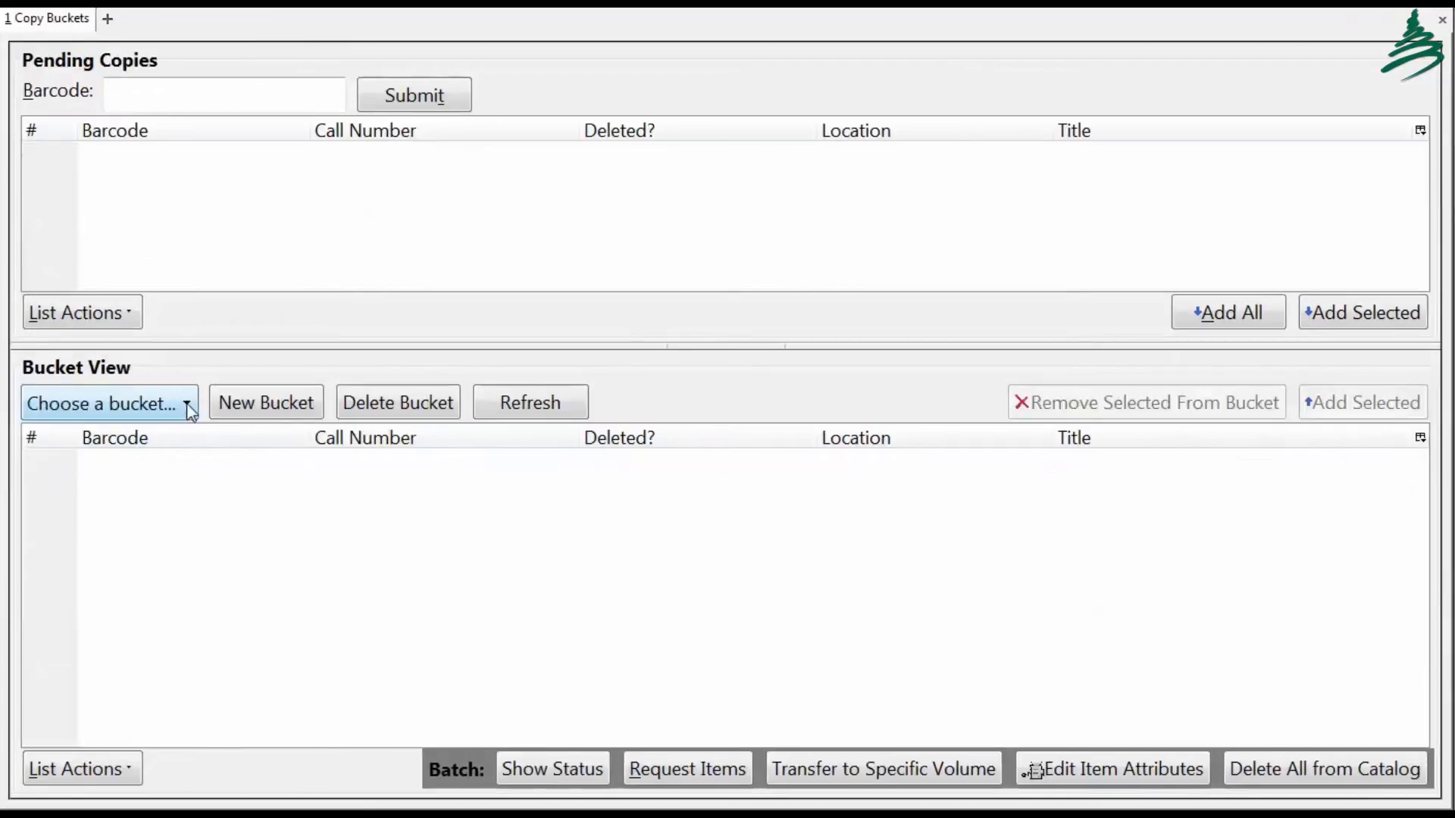
Step: Retrieve the shared copy bucket number 7962
left_click(188, 406)
left_click(122, 458)
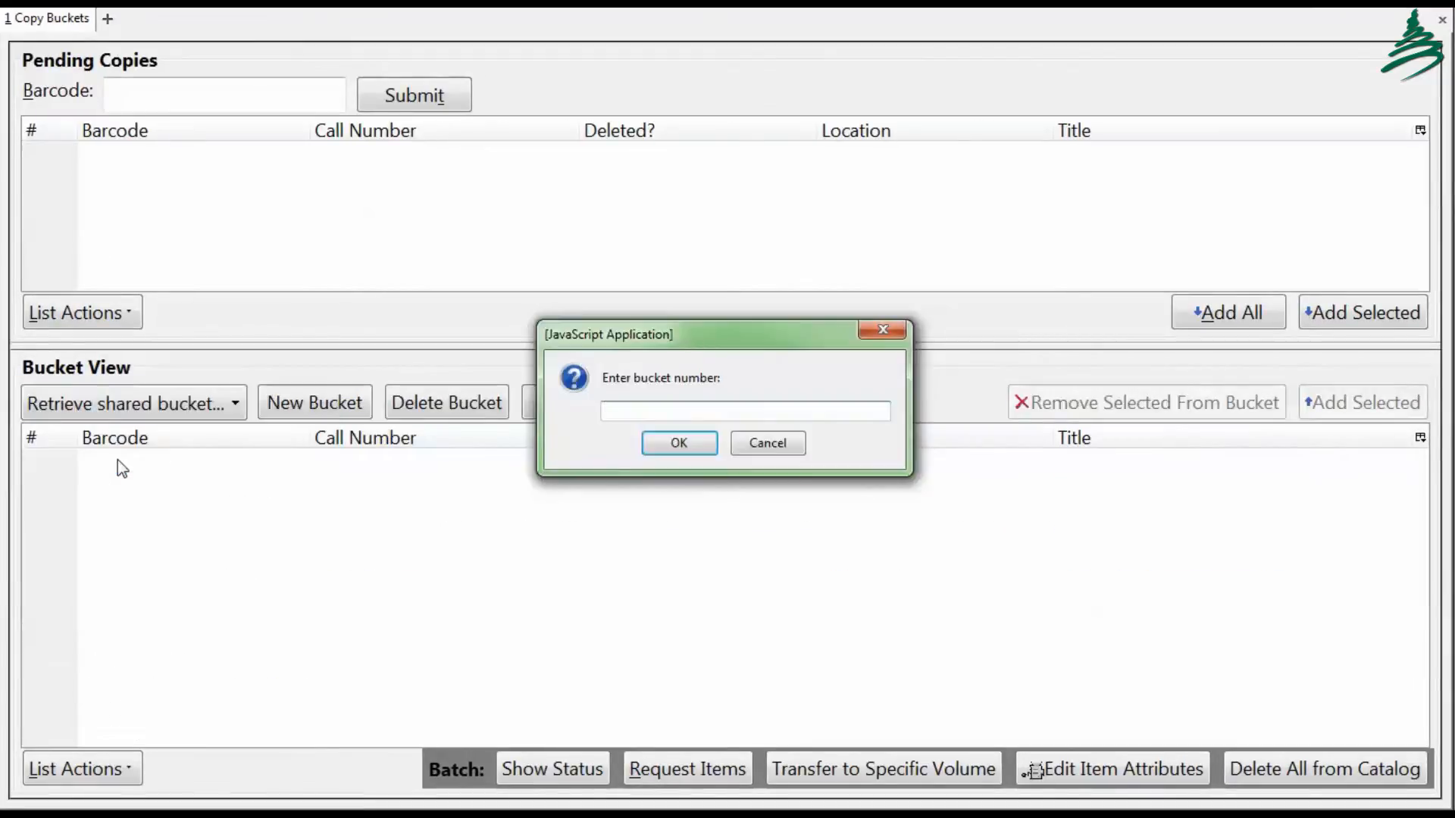
type("1962")
key("Return")
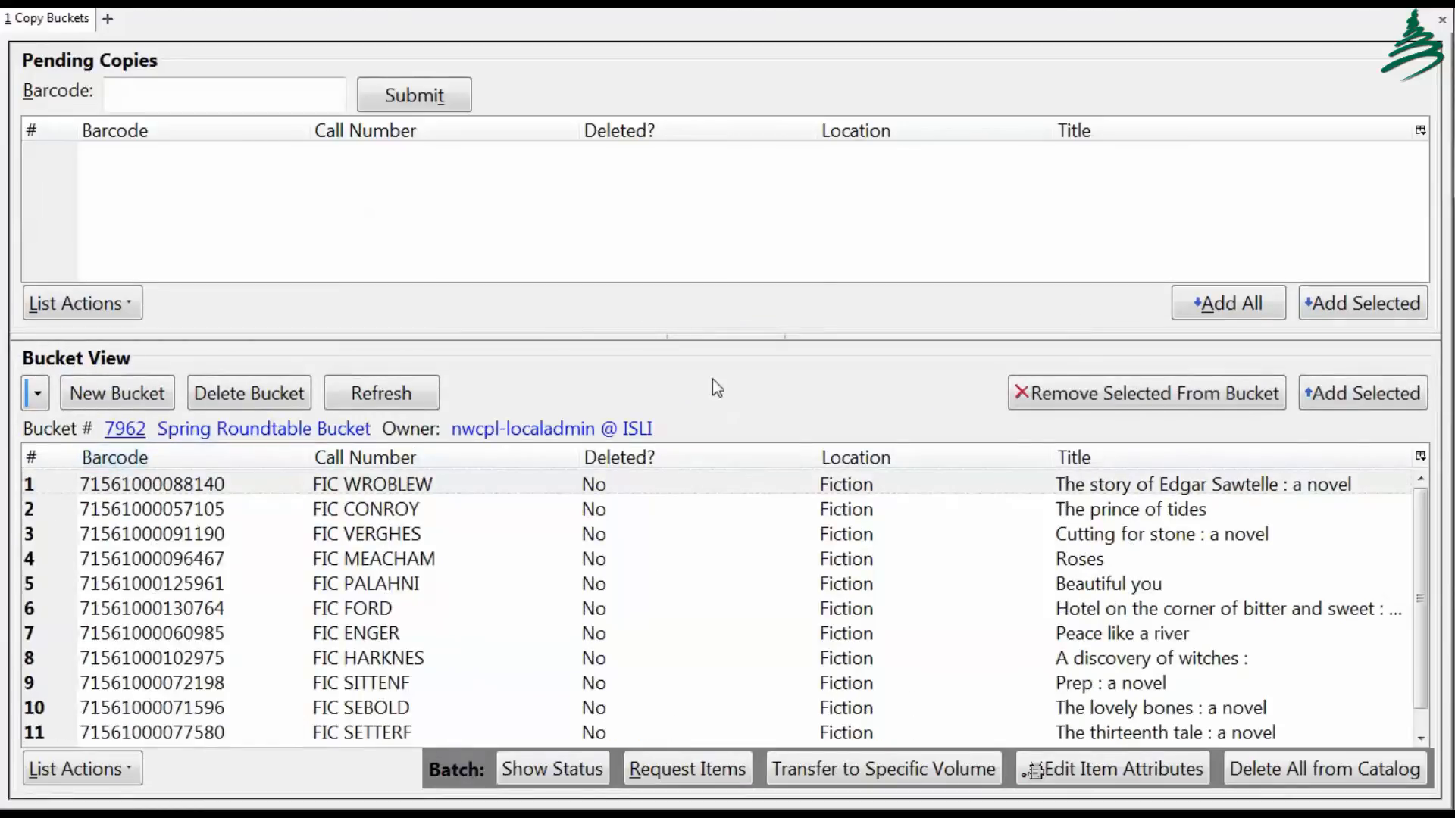
Step: Try to remove the FIC VERGHES copy of Cutting for stone from the shared Spring Roundtable Bucket
left_click(394, 528)
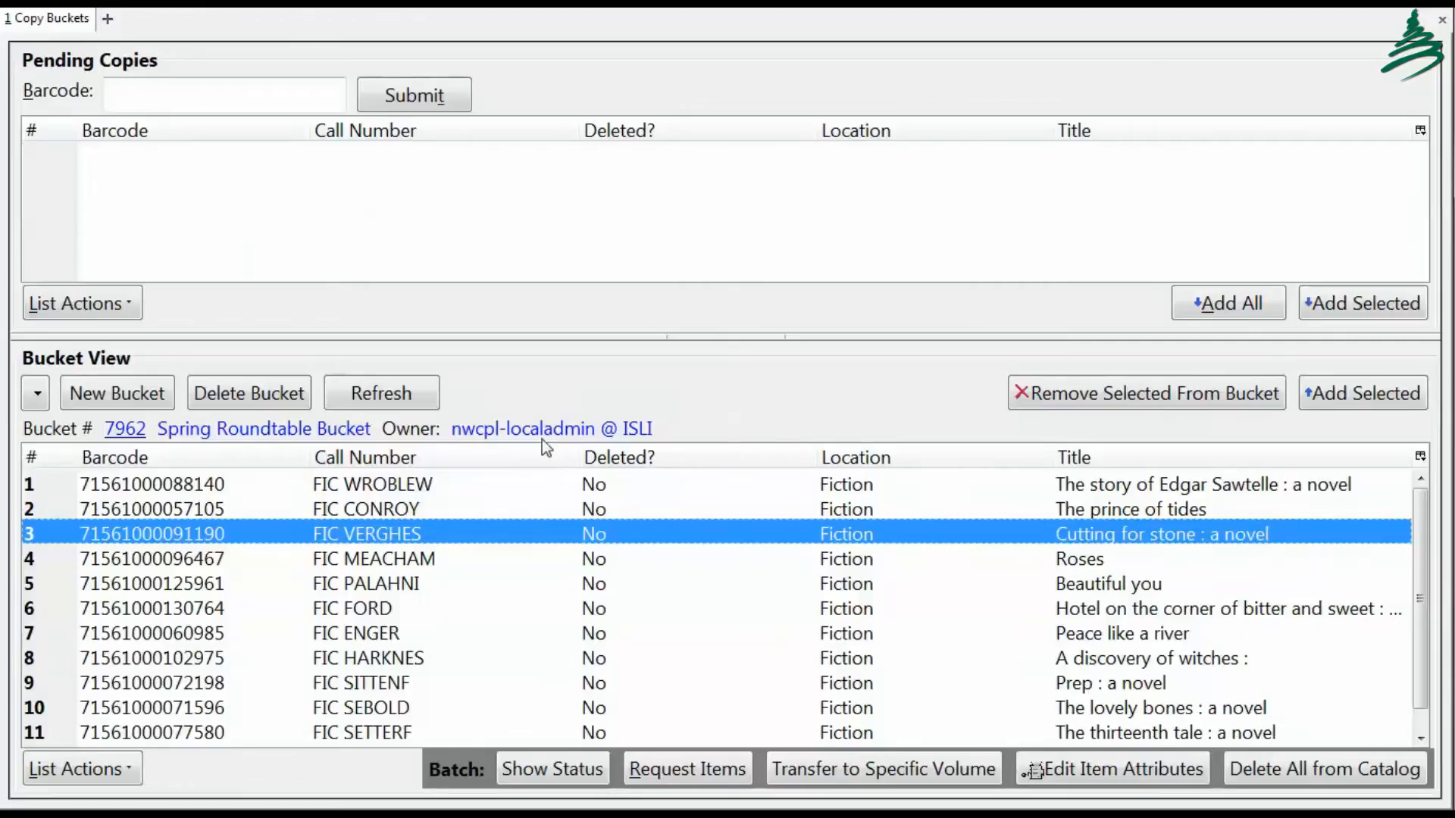
left_click(1120, 402)
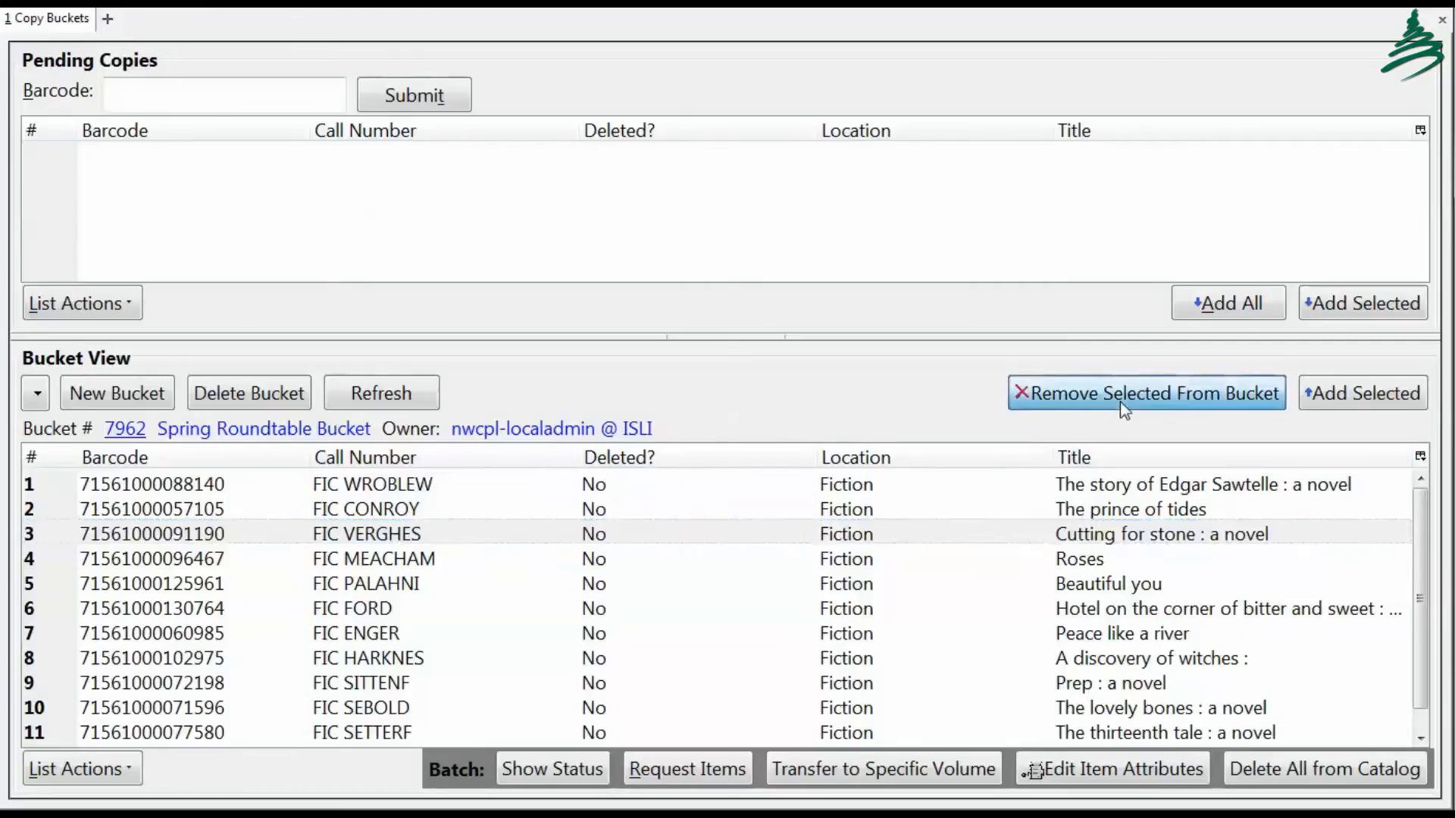
left_click(464, 471)
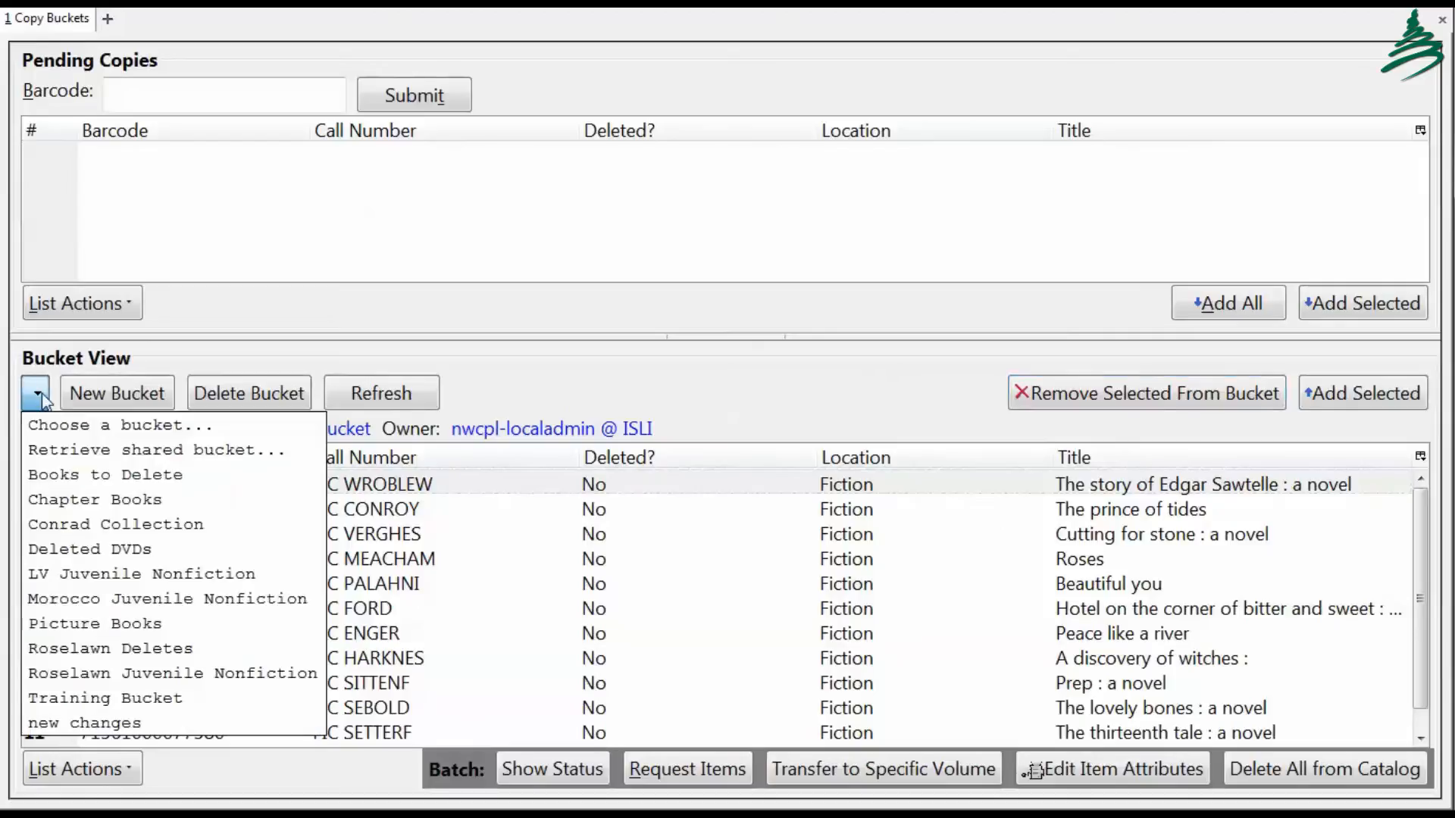
Step: Display the Training Bucket and select both copies in it
left_click(143, 697)
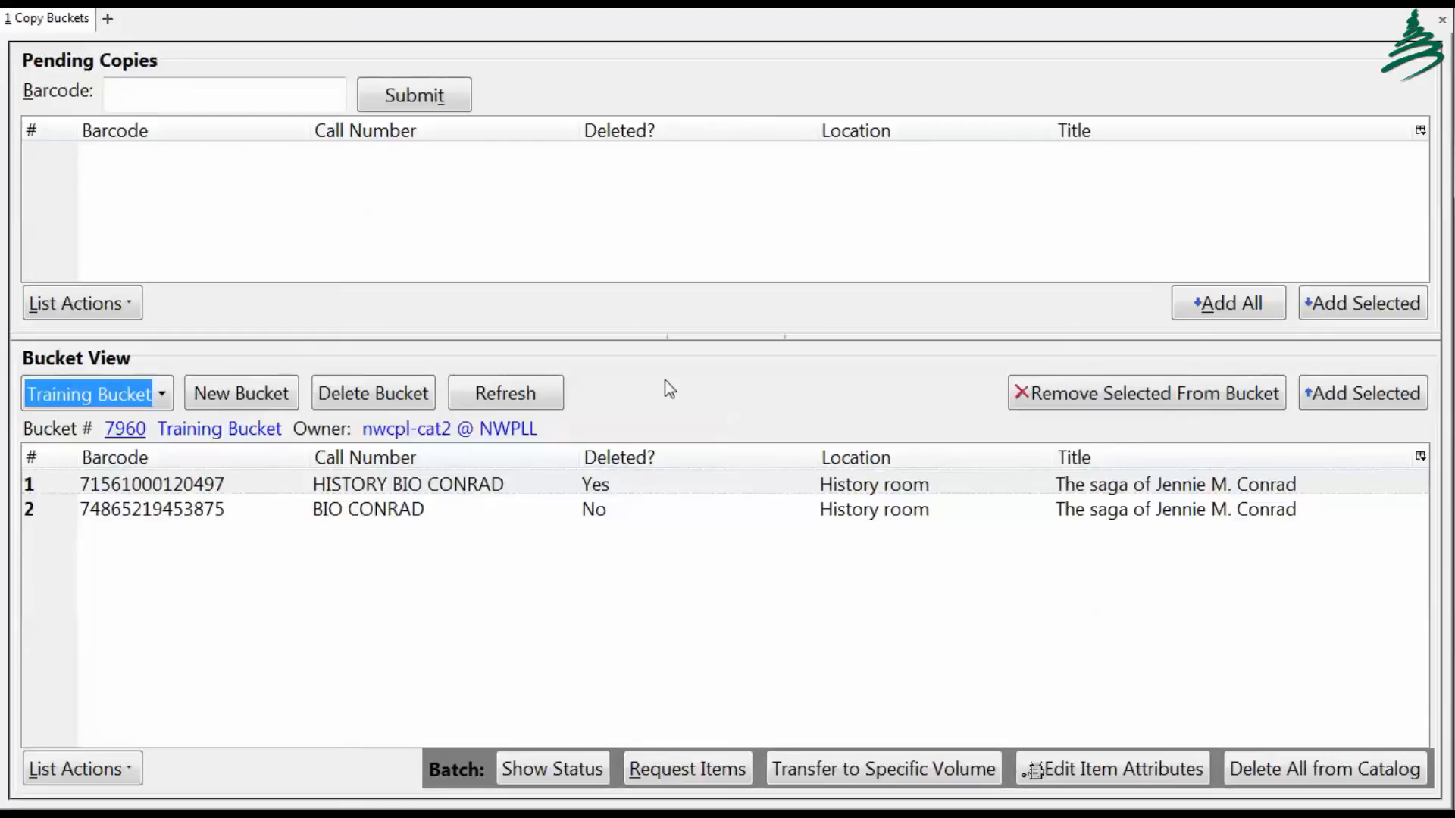
left_click(174, 485)
left_click(179, 506, "shift")
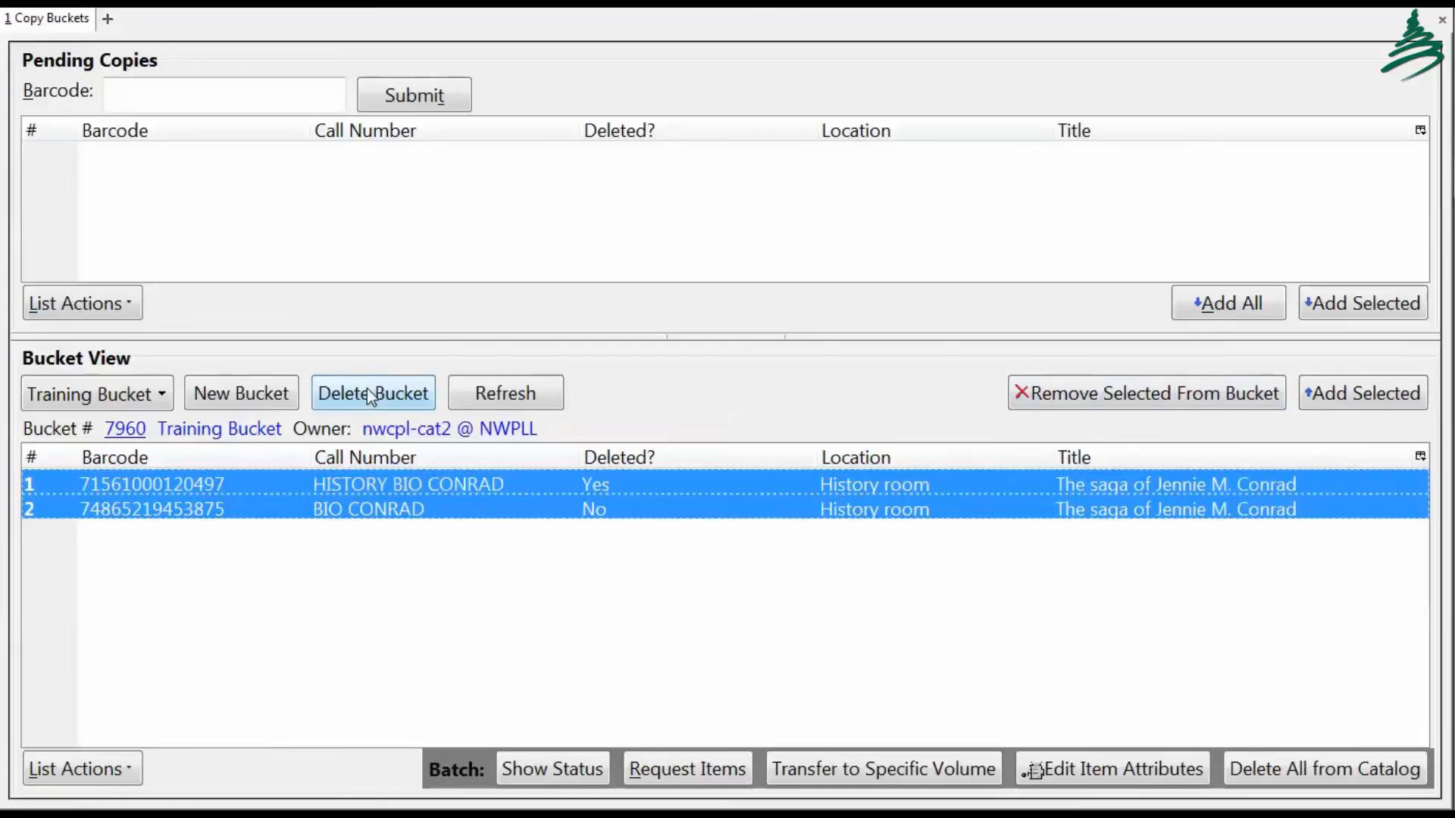
Step: Delete the empty Chapter Books bucket and check the list of available buckets
left_click(163, 391)
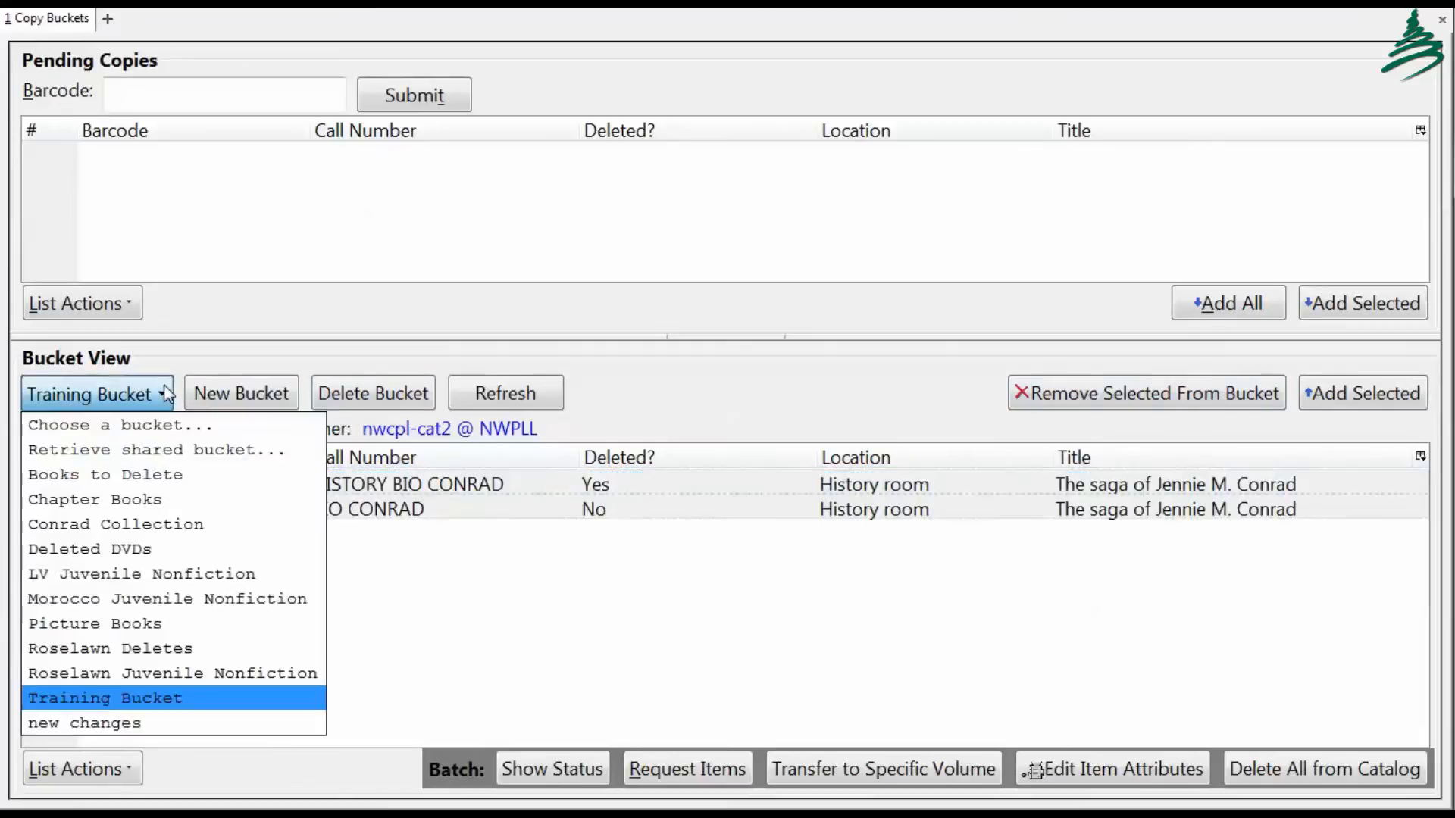
left_click(118, 502)
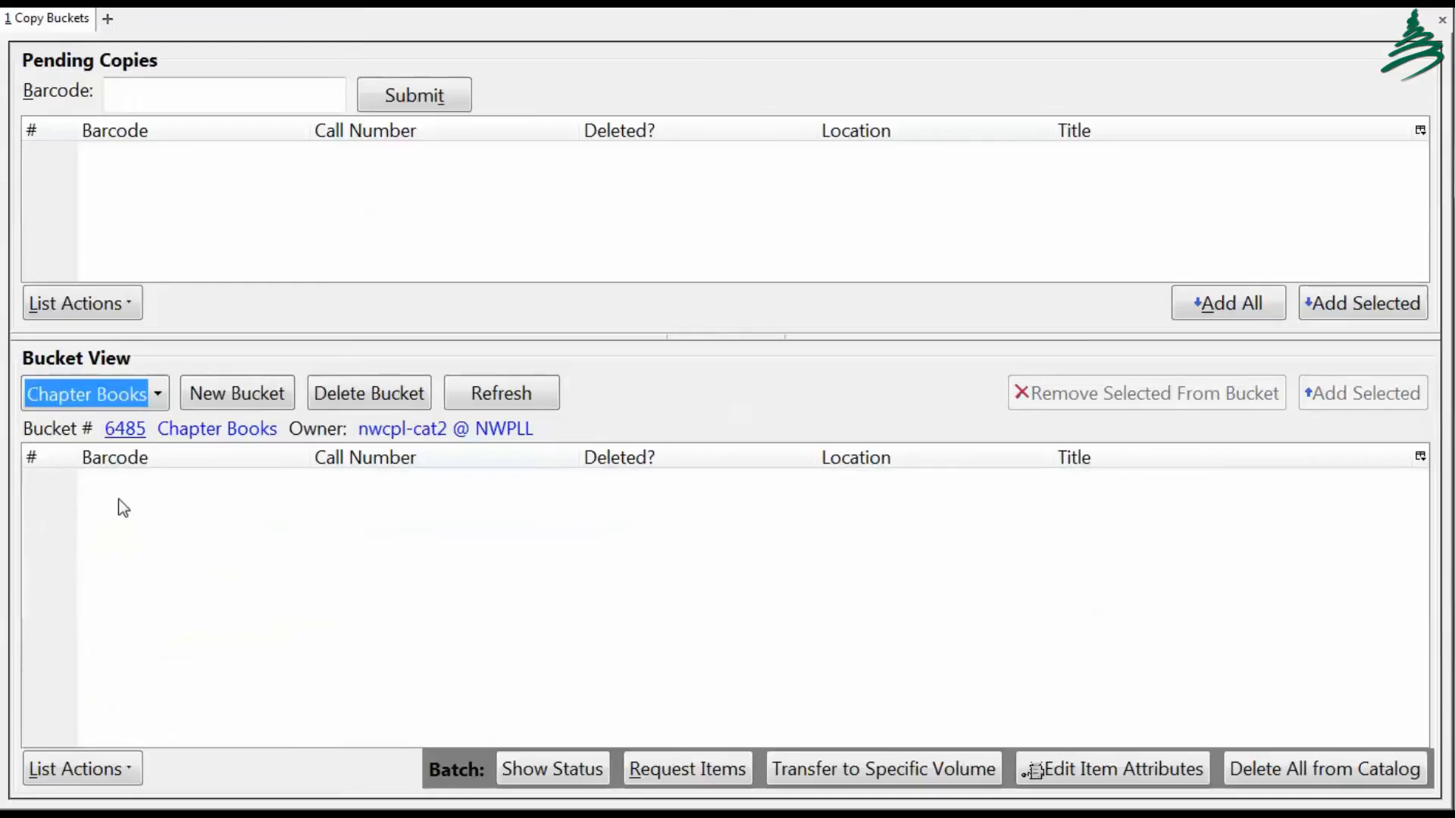
left_click(365, 391)
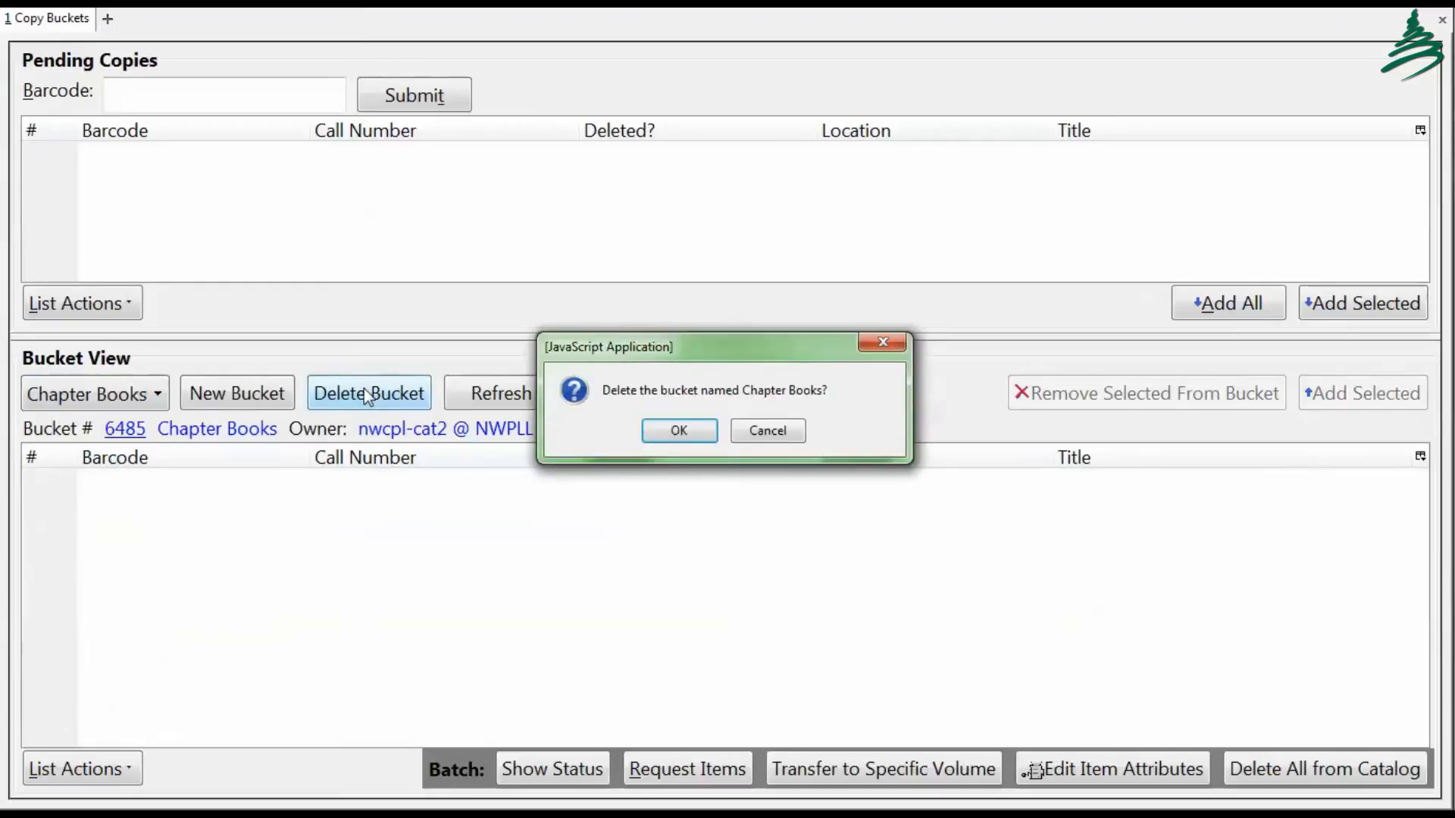
left_click(678, 432)
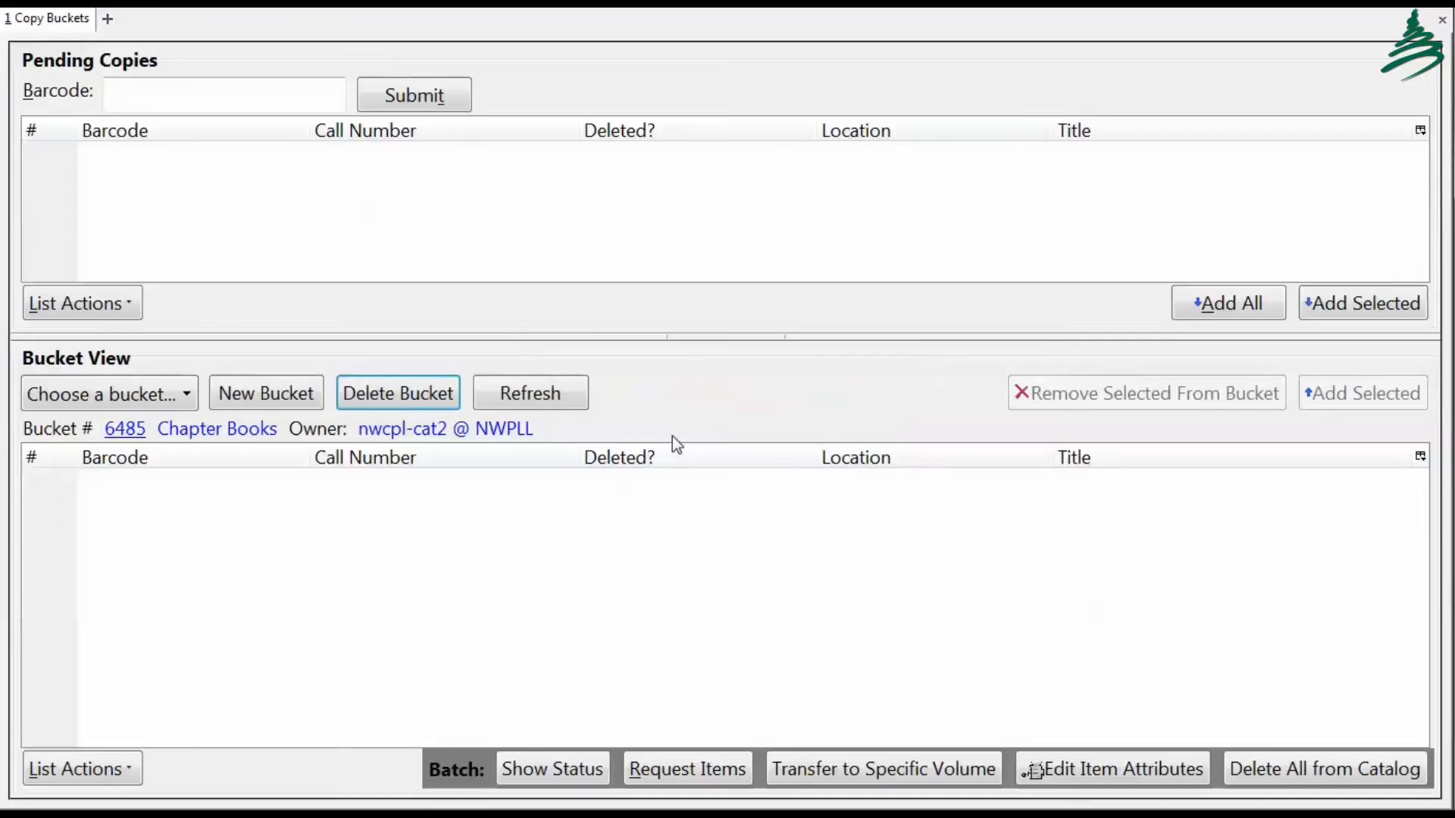
left_click(187, 394)
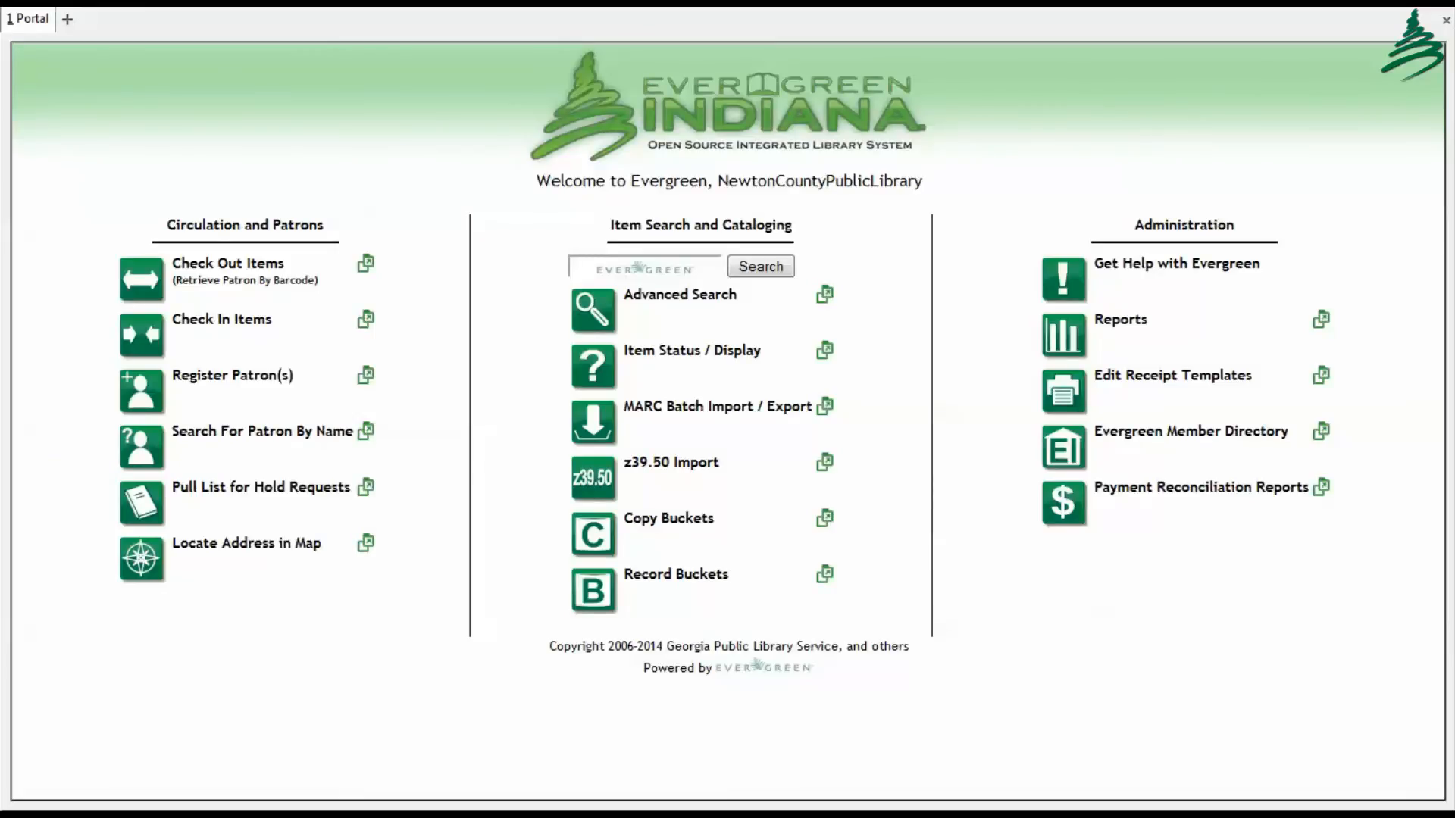
Step: Create a report named Spring Roundtable from the shared Copy Bucket Shelflist template for bucket 7962, stored in the Reports folder
left_click(1132, 317)
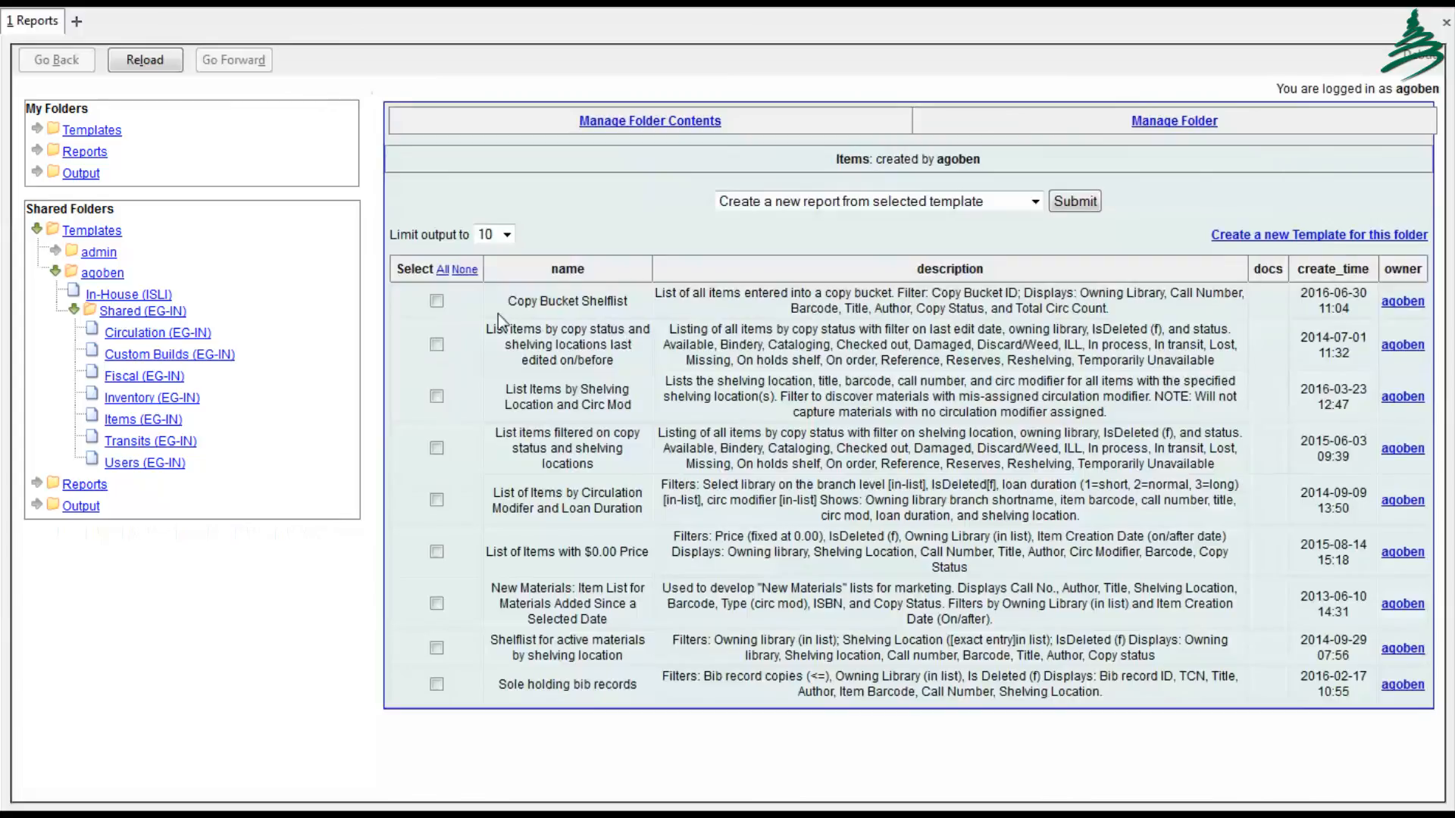
left_click(437, 302)
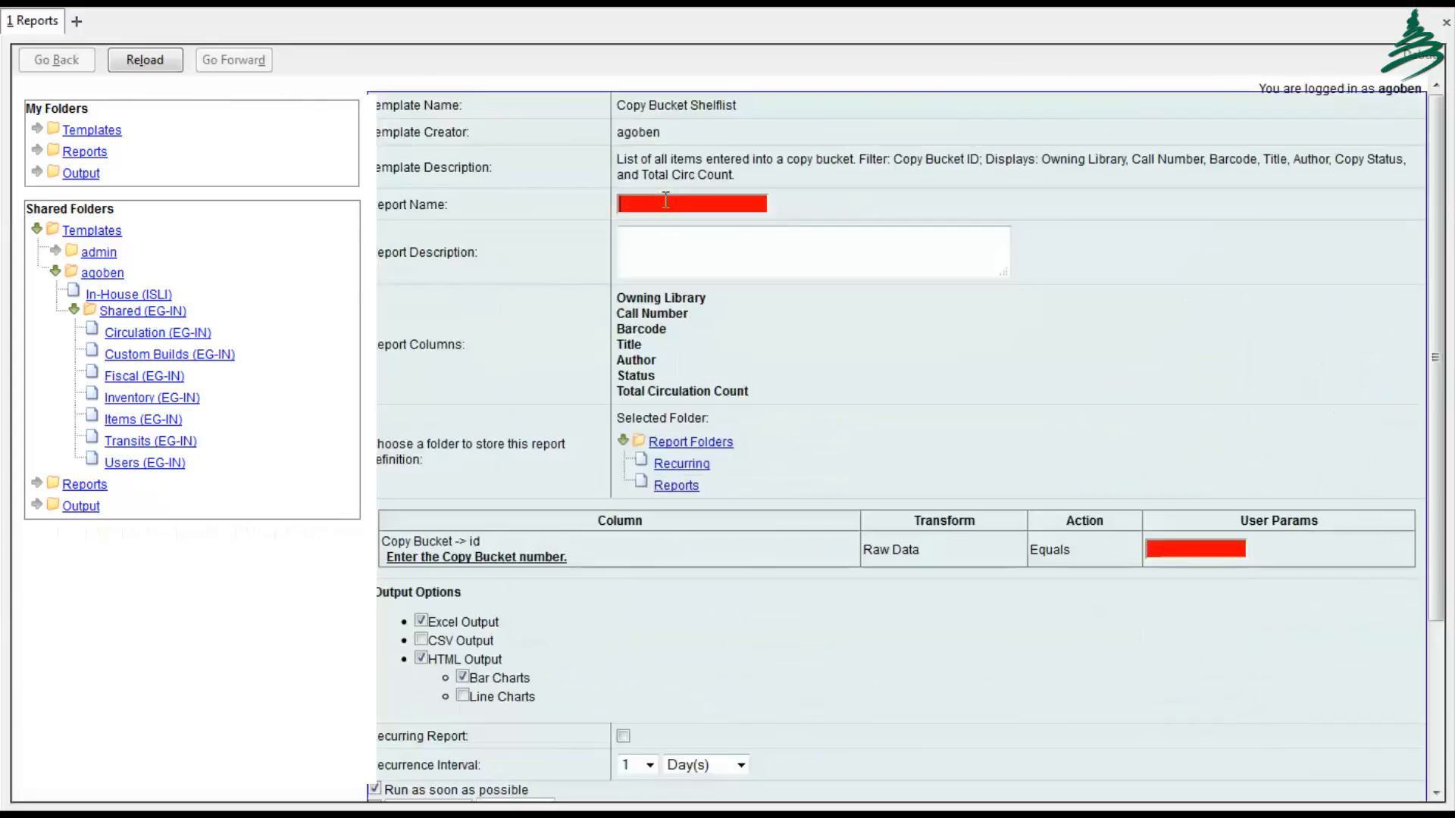
left_click(666, 204)
type("Sp")
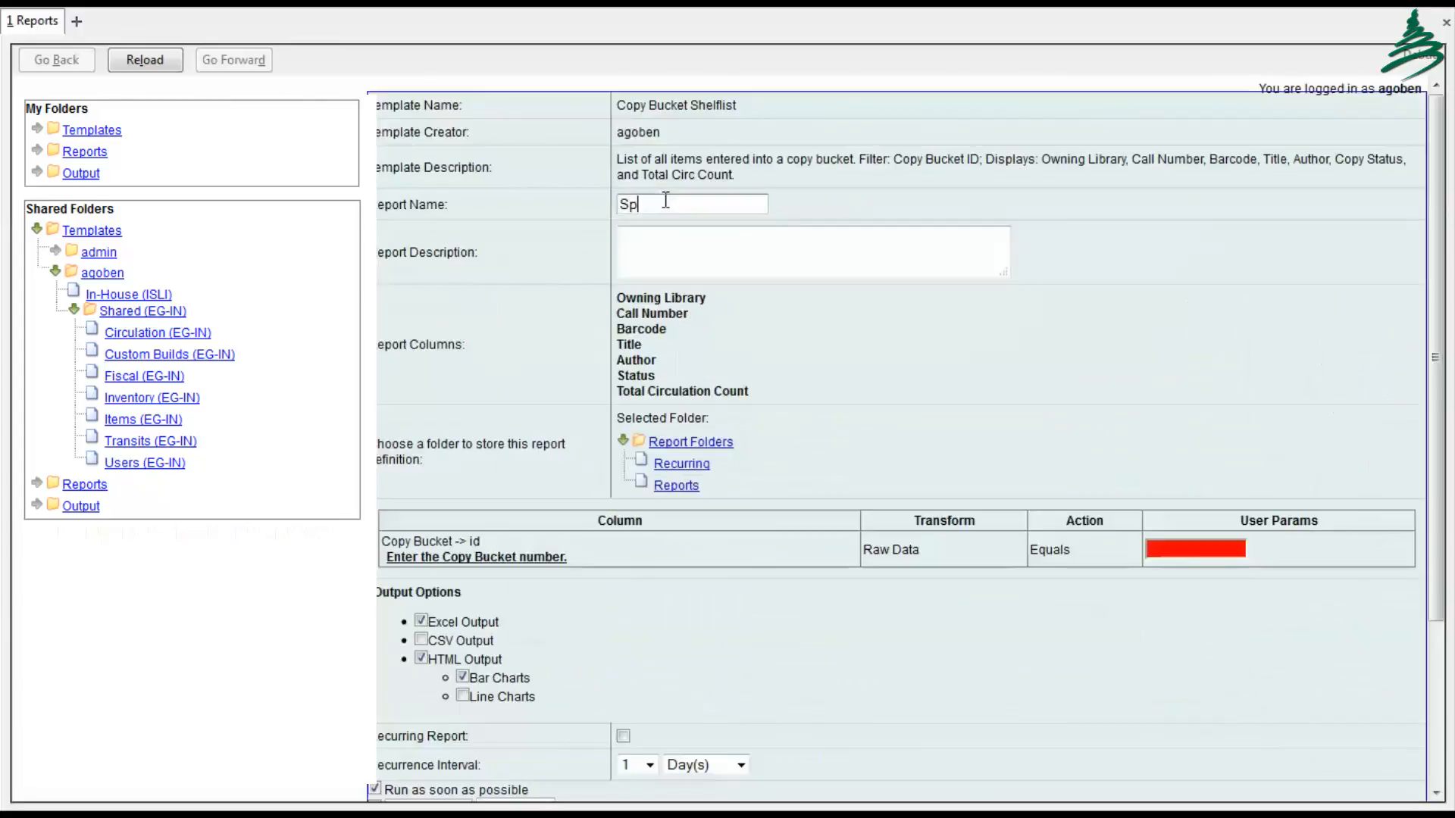
type("ring Roundtable")
left_click(1211, 553)
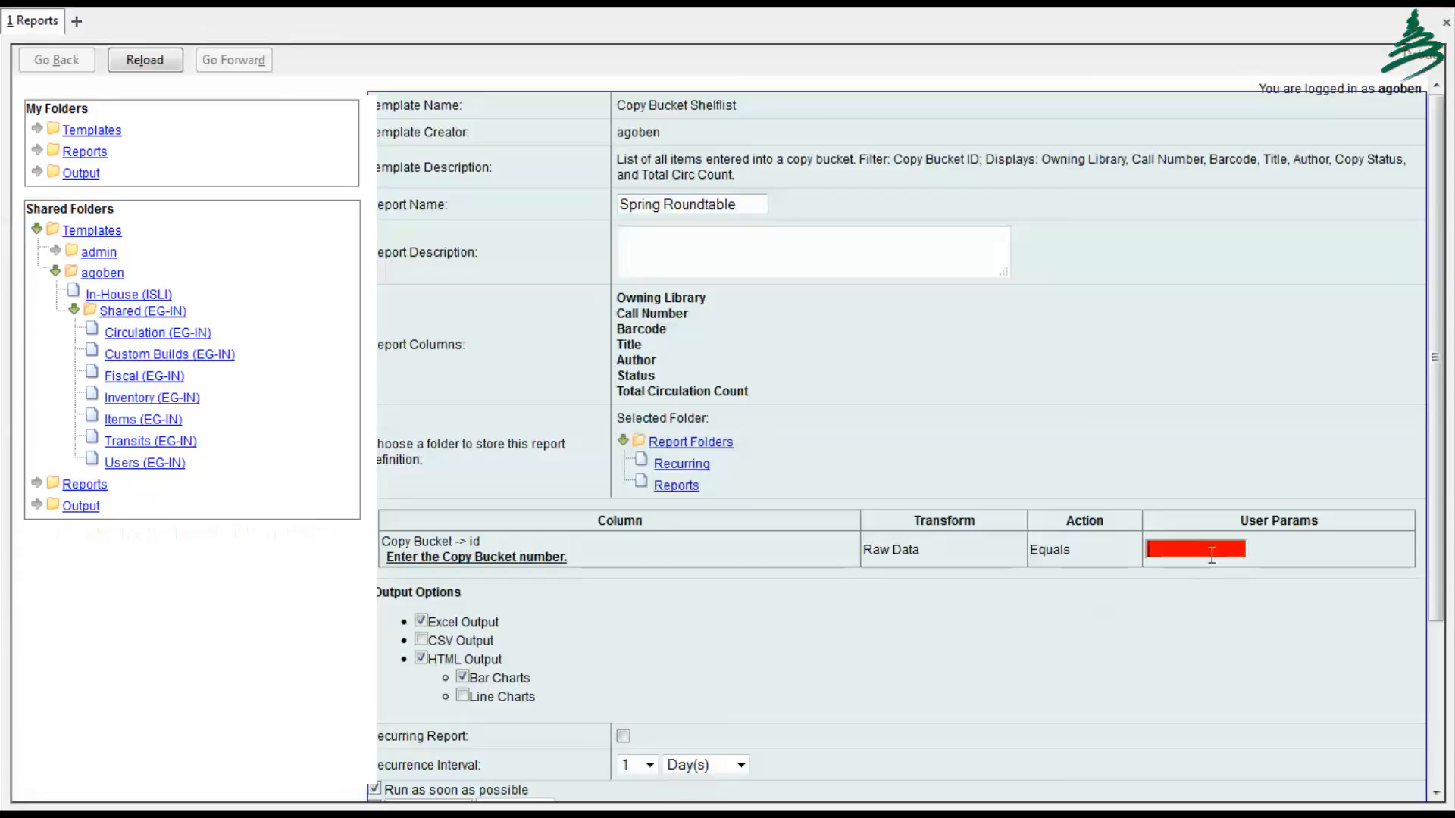
type("7962")
left_click(676, 486)
Step: Clear the report's notification email address, choose Output as its output folder and save the report
scroll(758, 569, "down", 5)
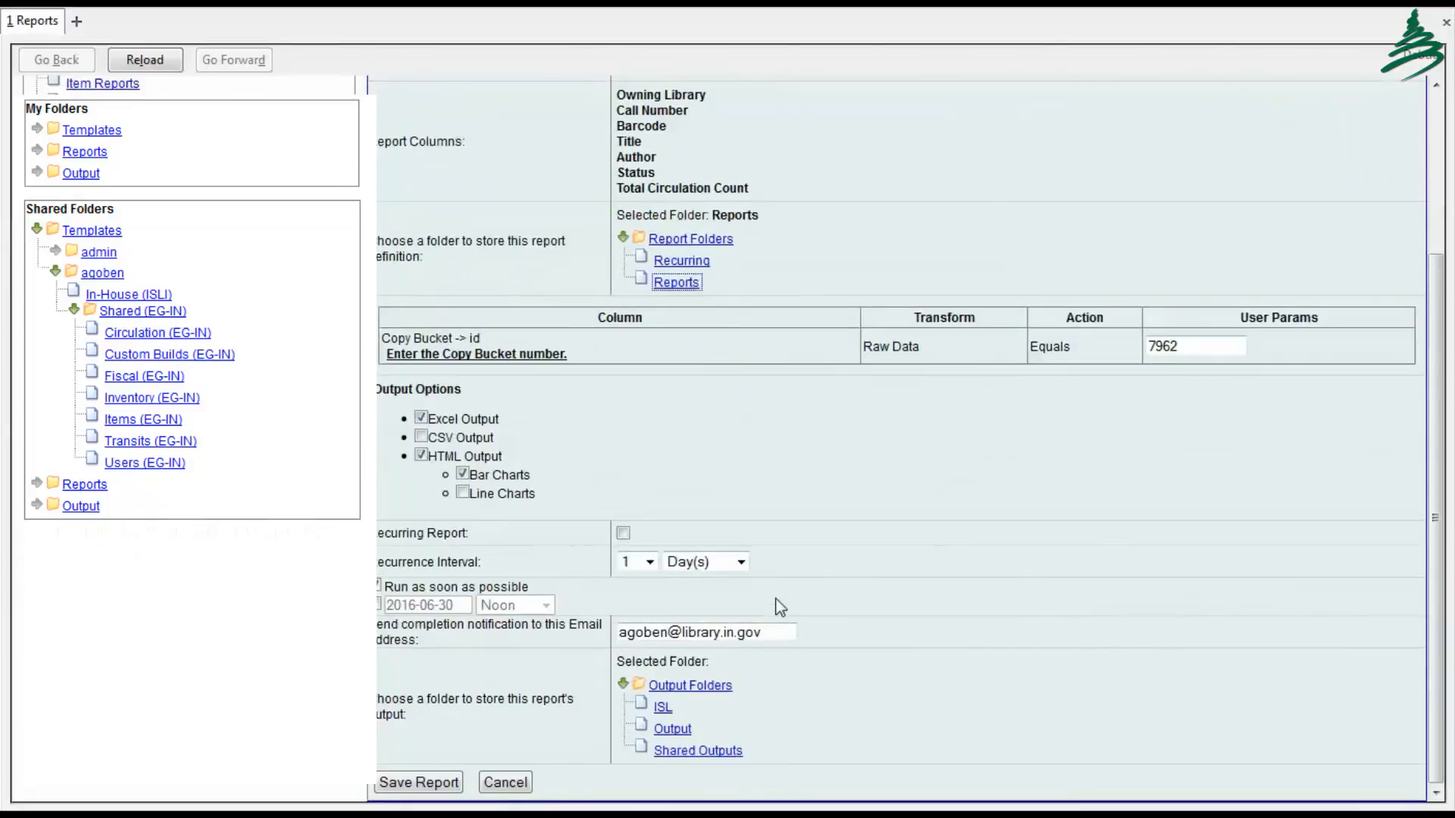
left_click_drag(788, 632, 534, 643)
key("Delete")
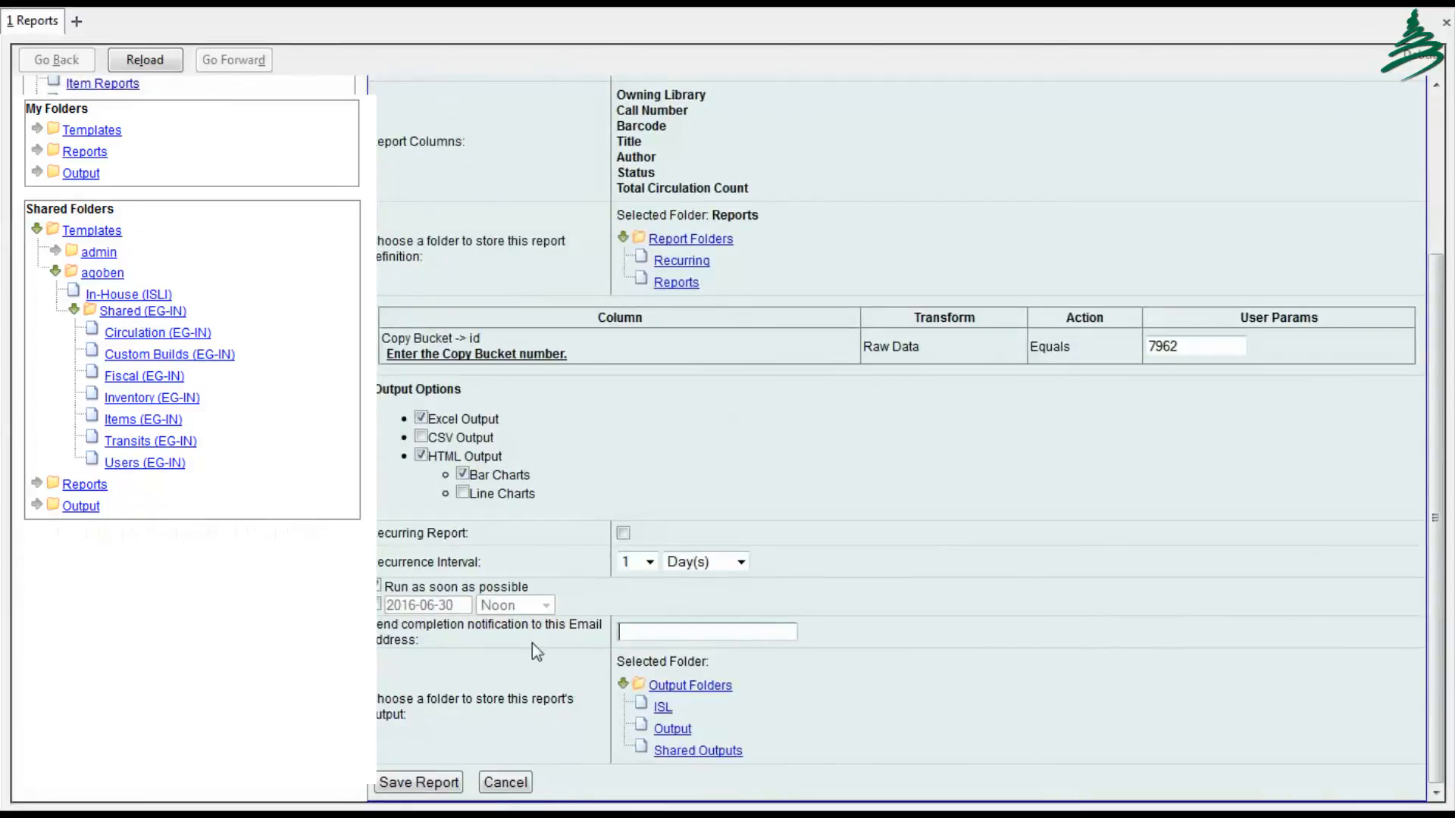
left_click(672, 729)
left_click(425, 788)
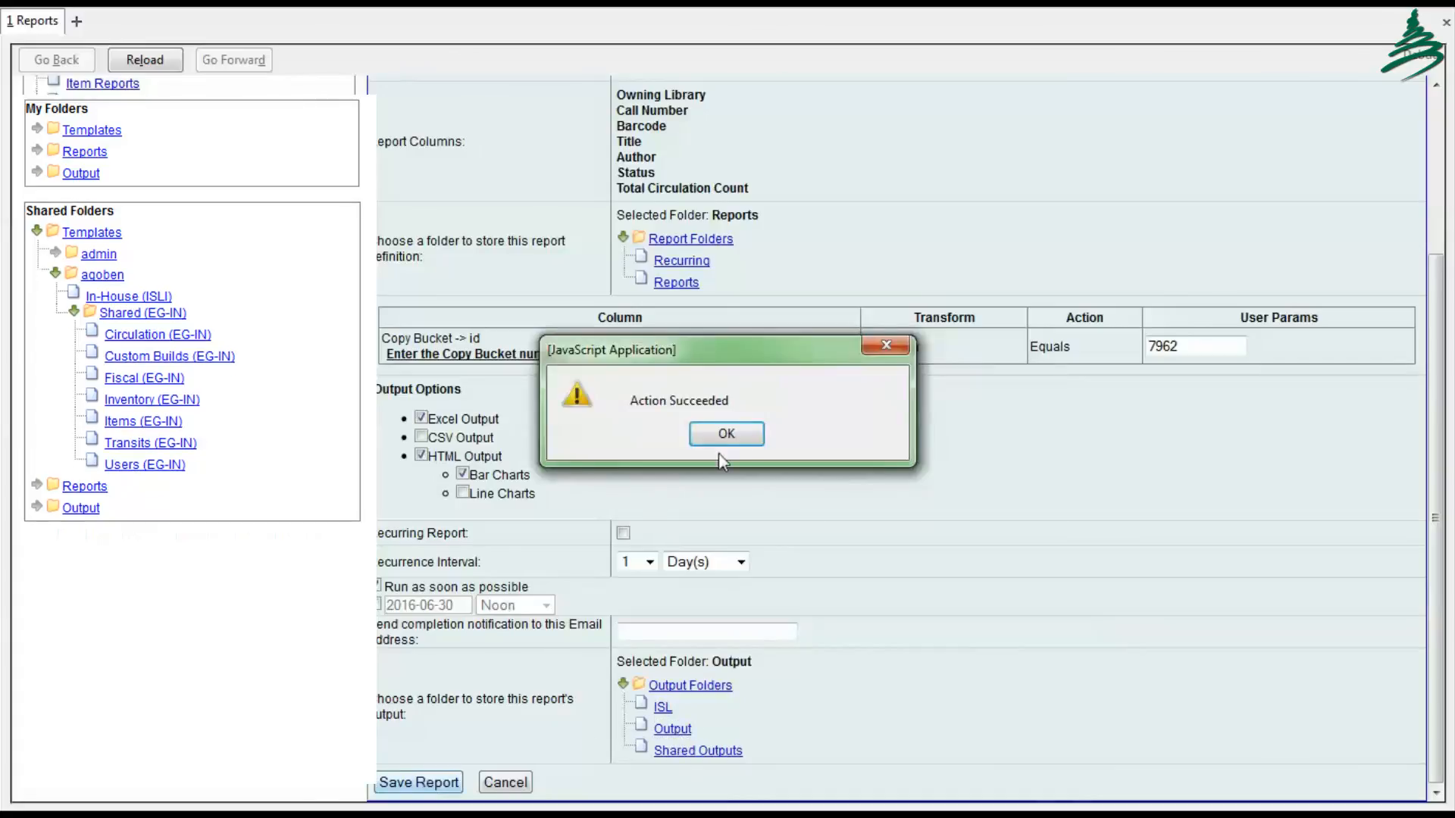
left_click(725, 437)
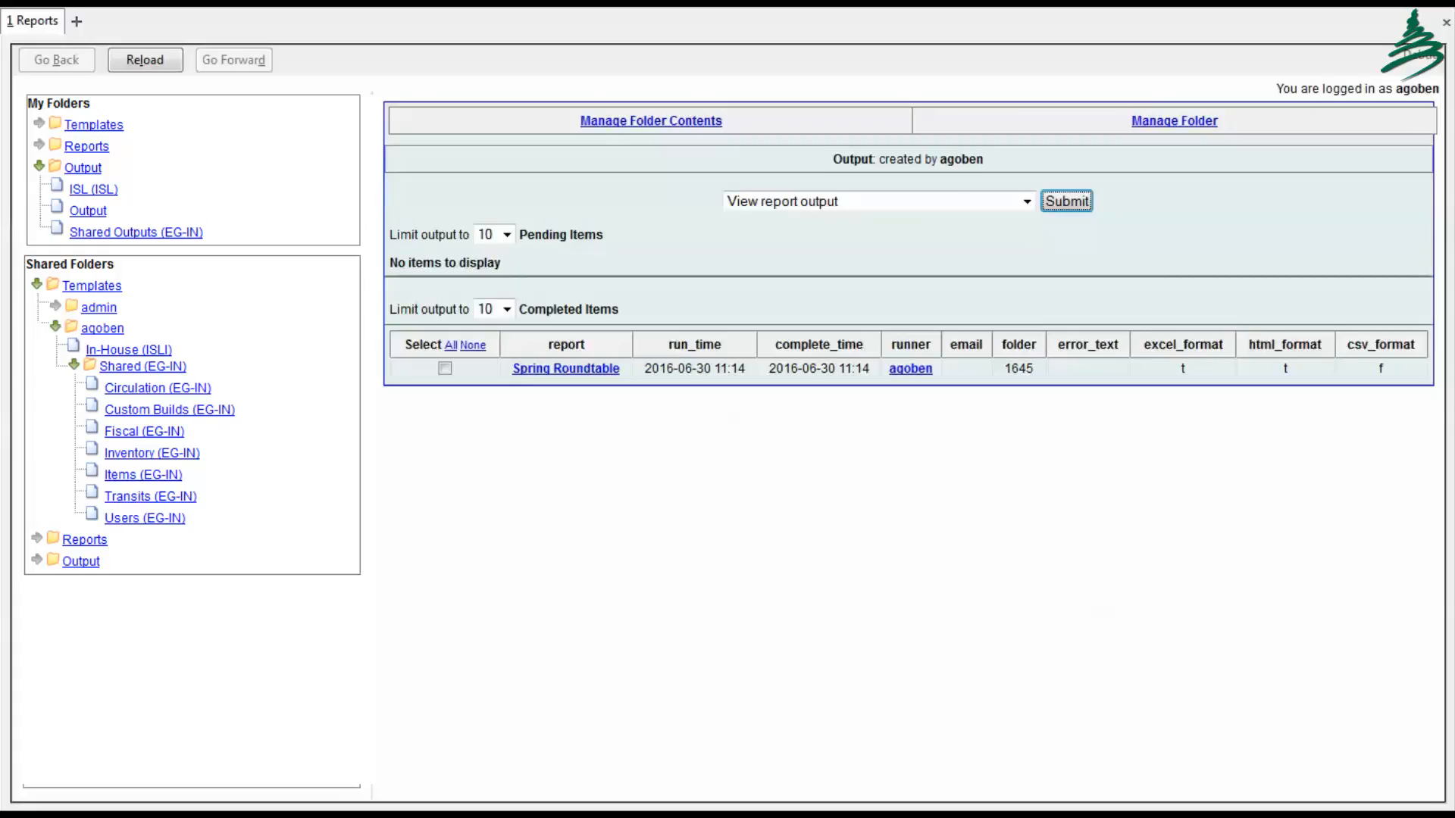
Step: Open the completed Spring Roundtable report's output and view it in tabular form
left_click(445, 369)
left_click(1066, 201)
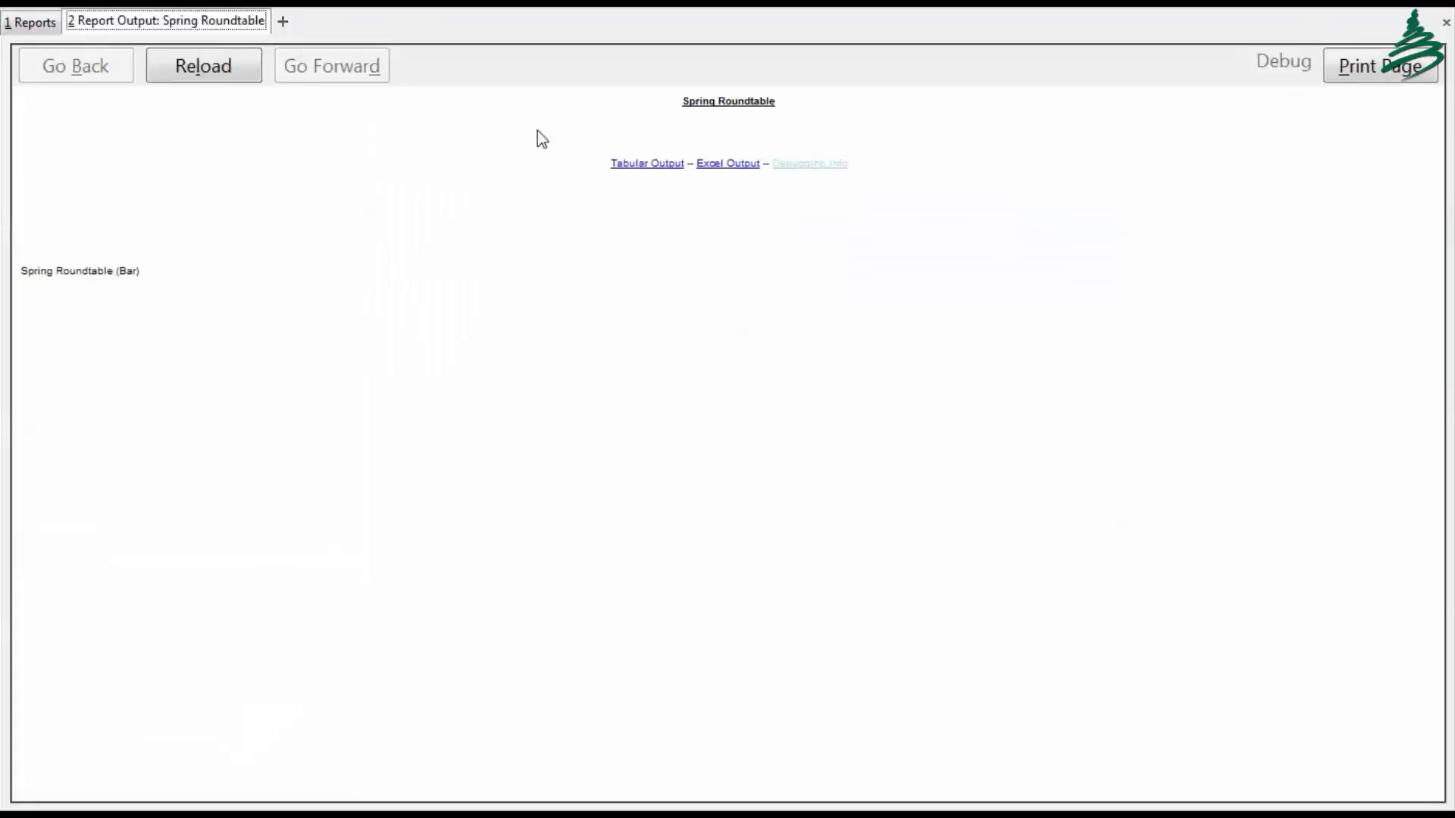
left_click(653, 165)
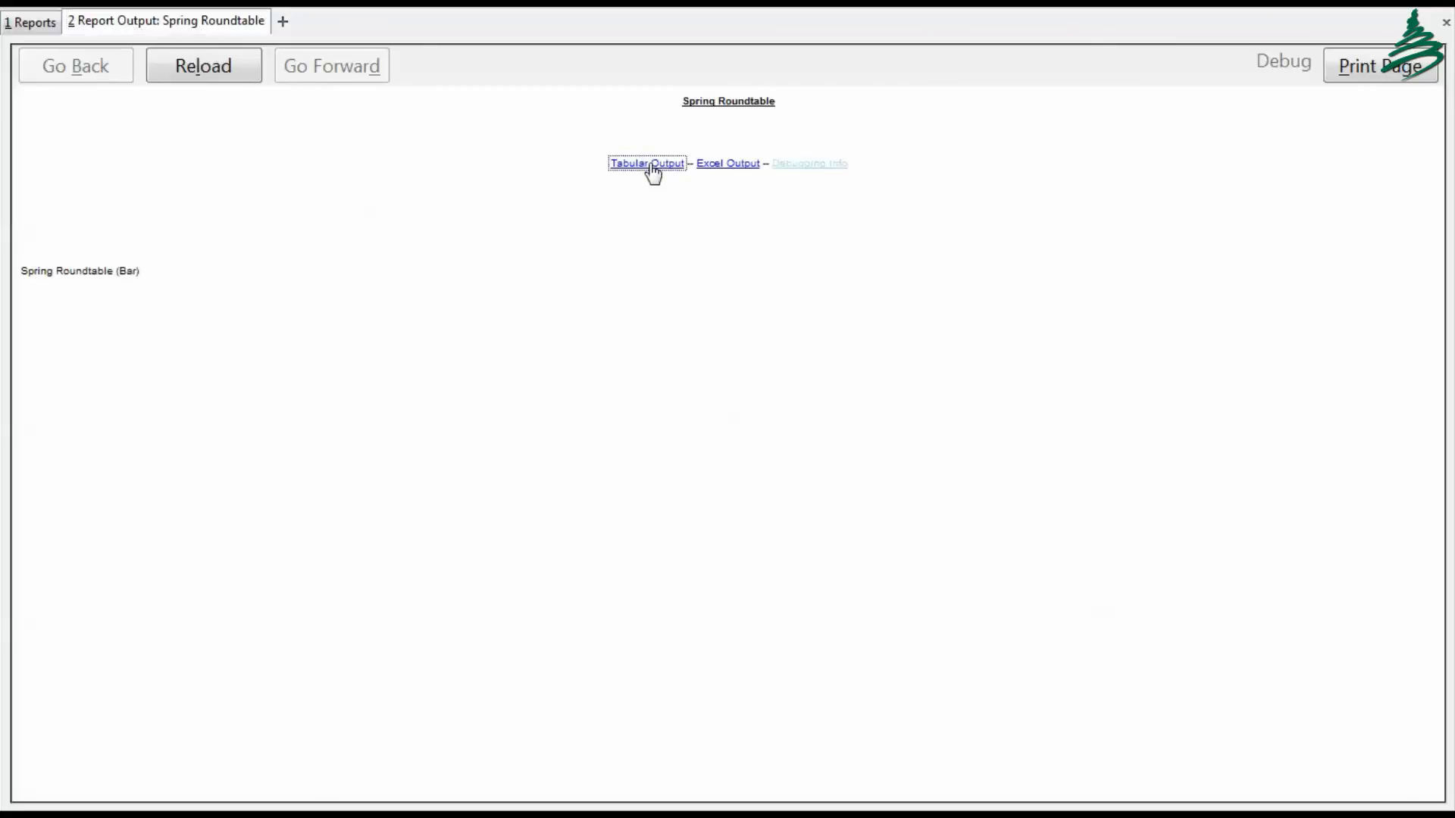